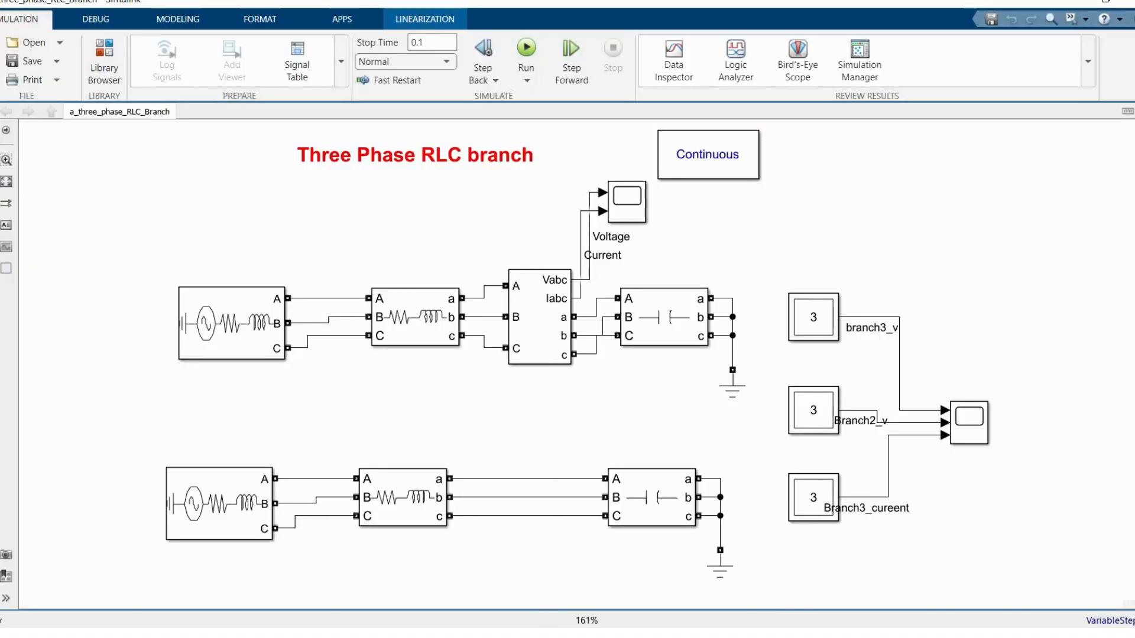
Step: Look through the example models covering the three-phase RLC branch, RLC load, step-down transformer, synchronous generator, grid connection and induction motor
click(548, 635)
click(395, 573)
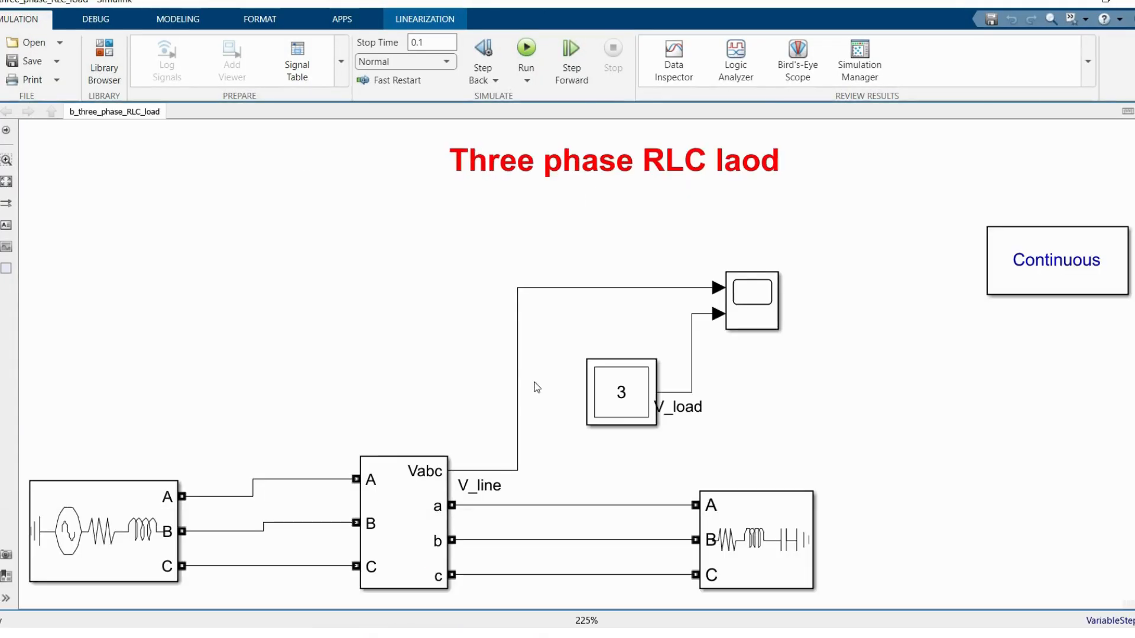
click(548, 634)
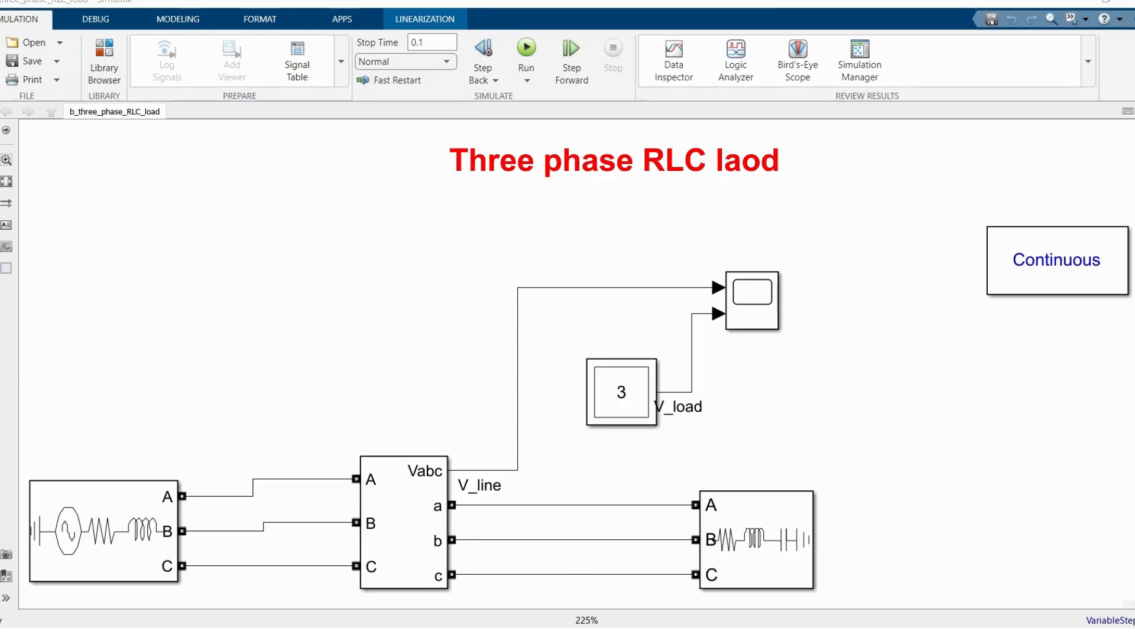
click(523, 566)
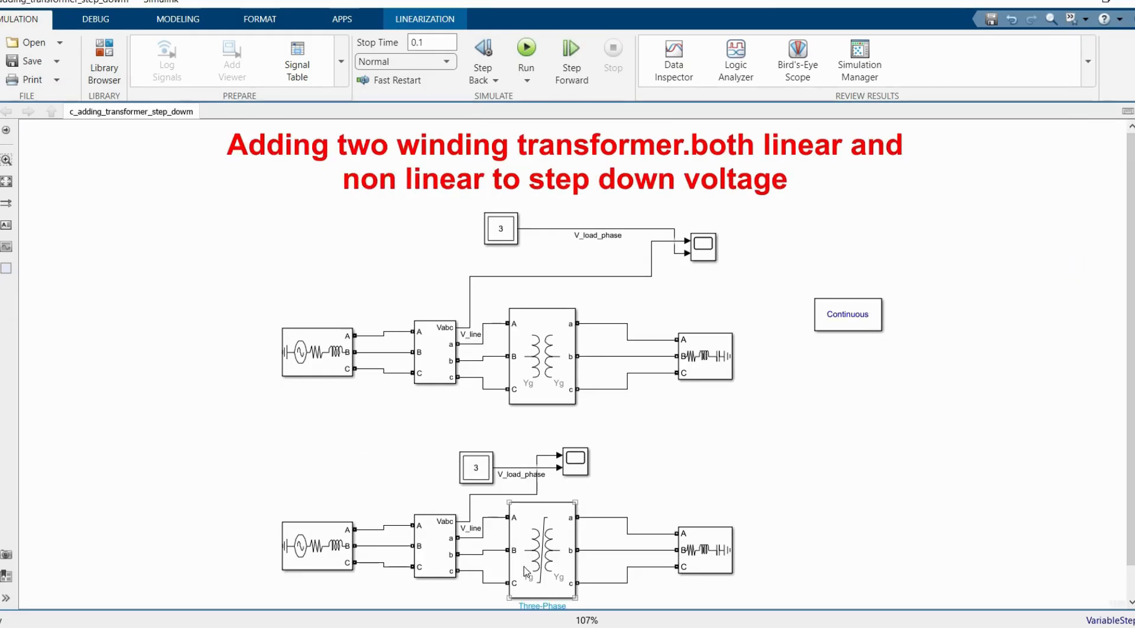
click(487, 494)
click(552, 635)
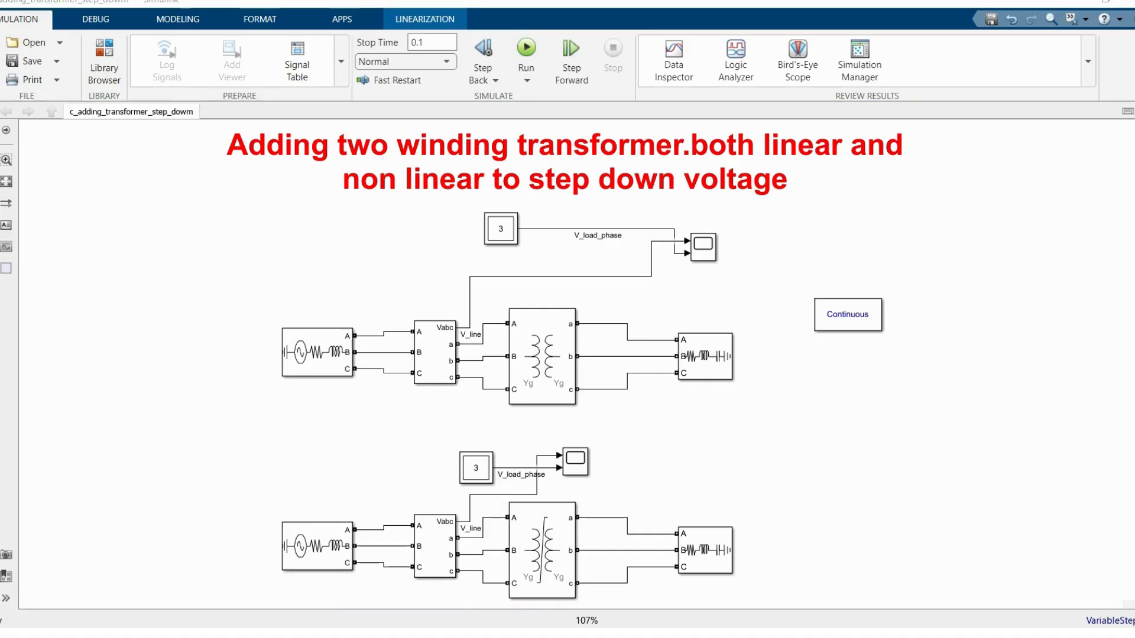
click(721, 579)
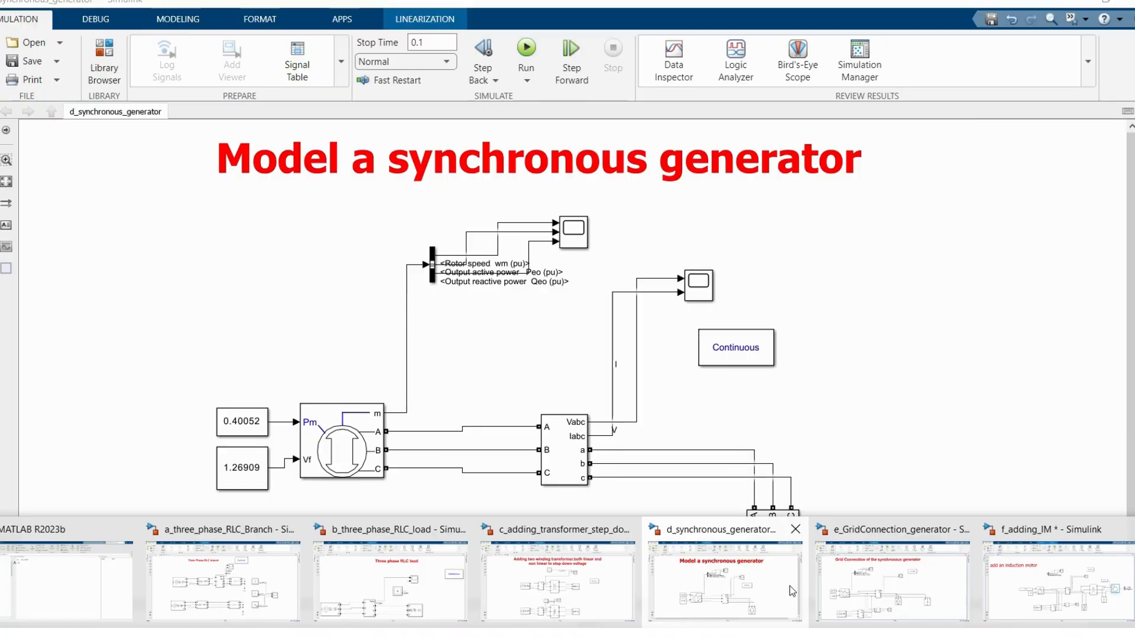
click(879, 579)
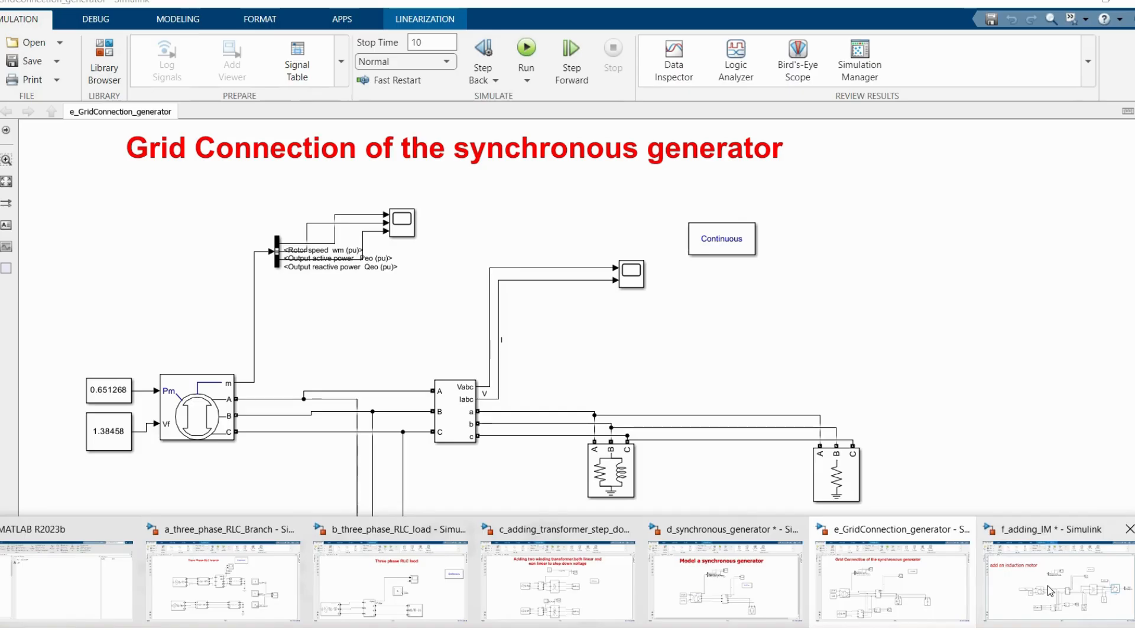
click(1047, 586)
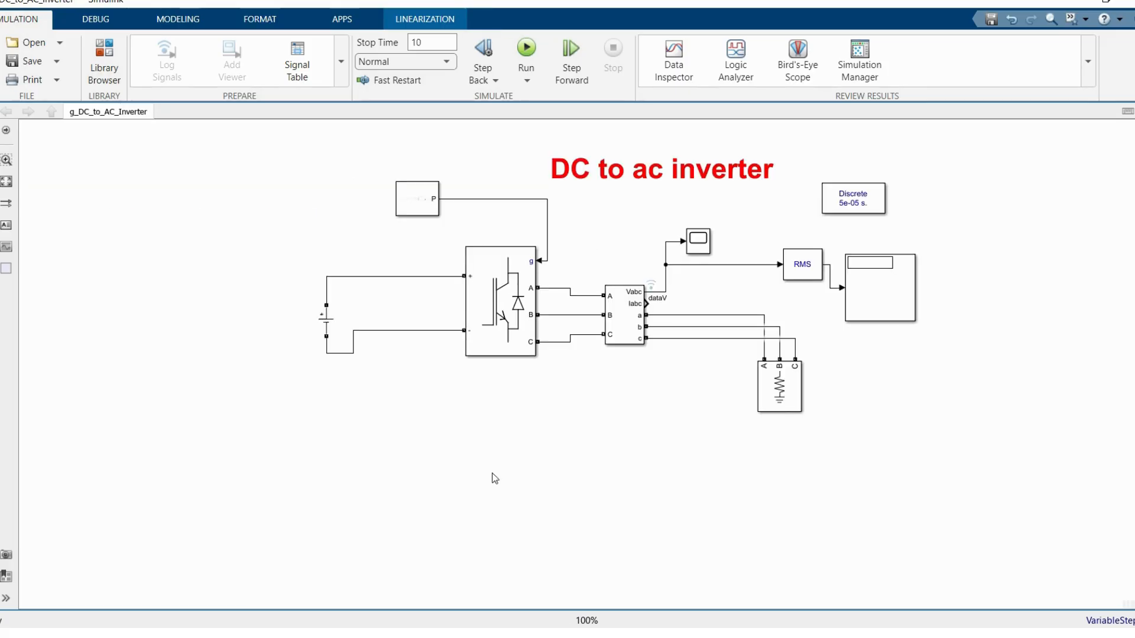
Step: Look through the DC to AC inverter, AC to DC rectifier and transmission line example models
click(589, 179)
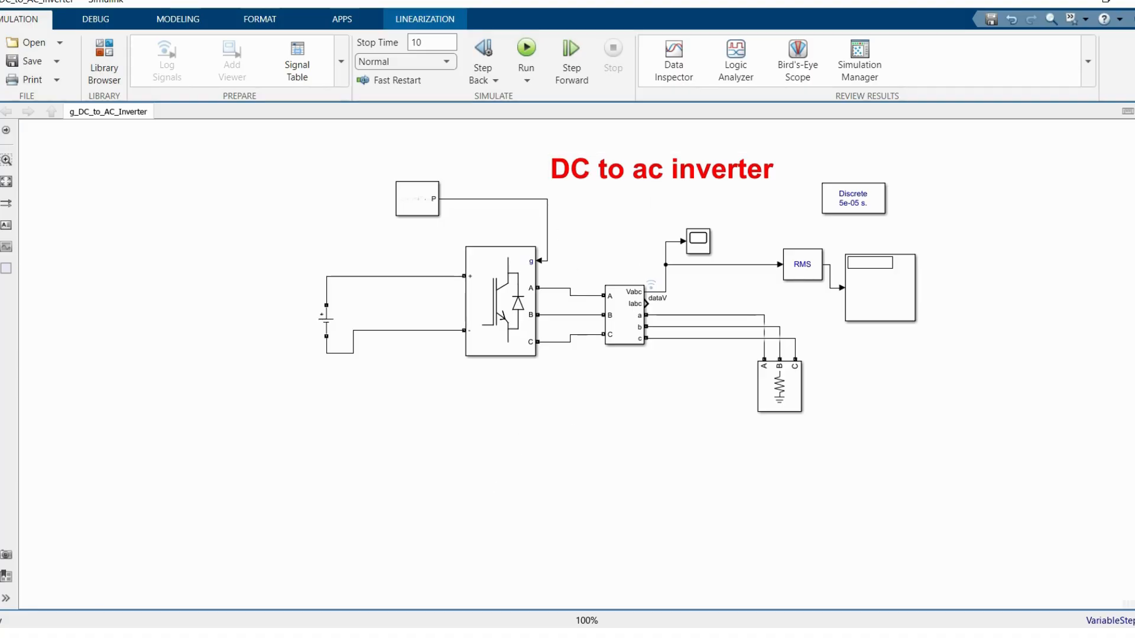
click(560, 634)
click(639, 586)
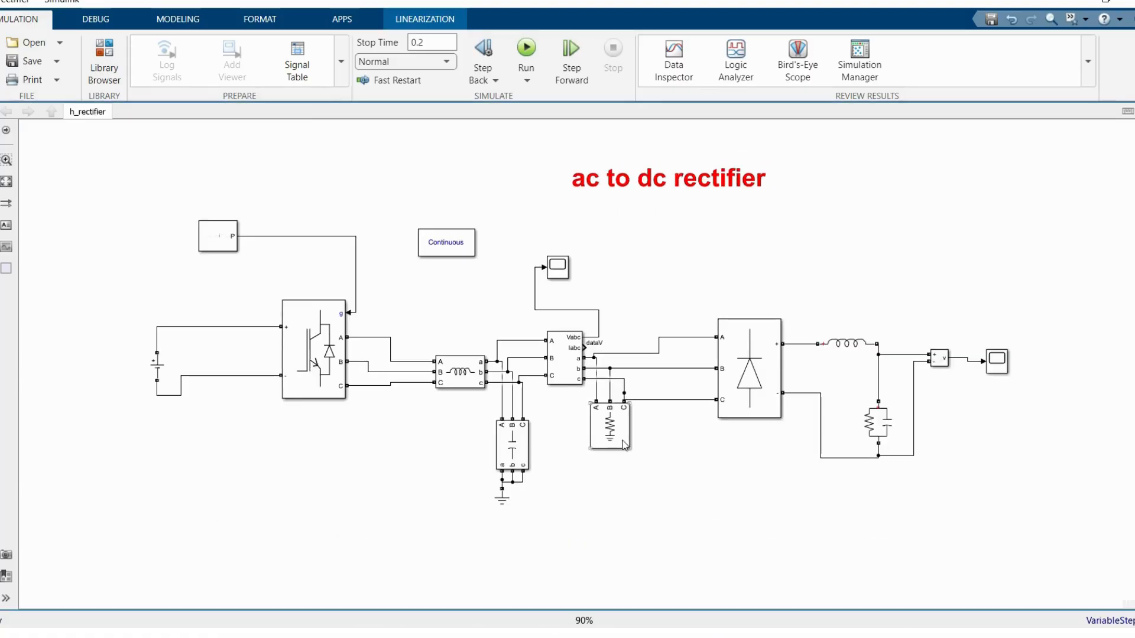
click(625, 444)
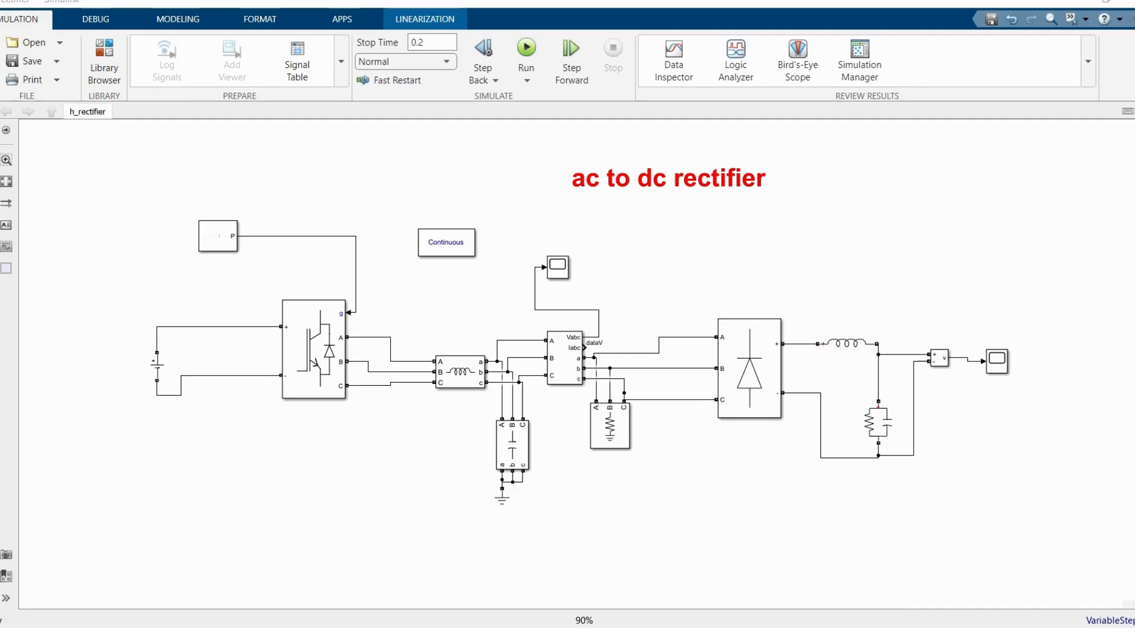
mouse_move(546, 636)
click(804, 591)
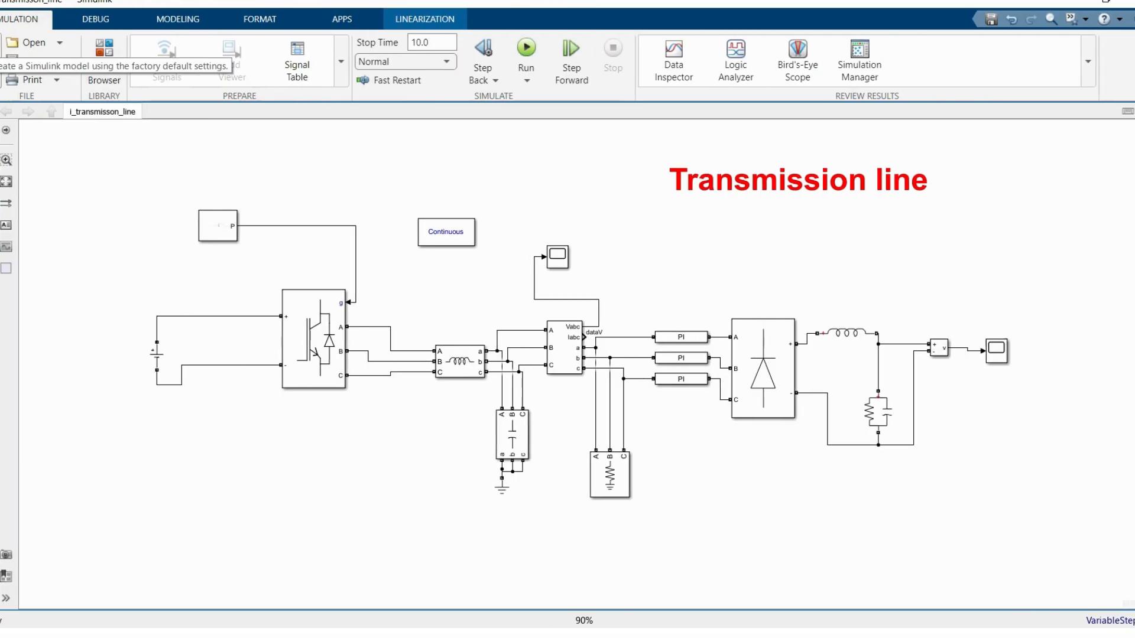
Step: Create a new blank model in a maximised window and open the Library Browser as a standalone window
click(13, 70)
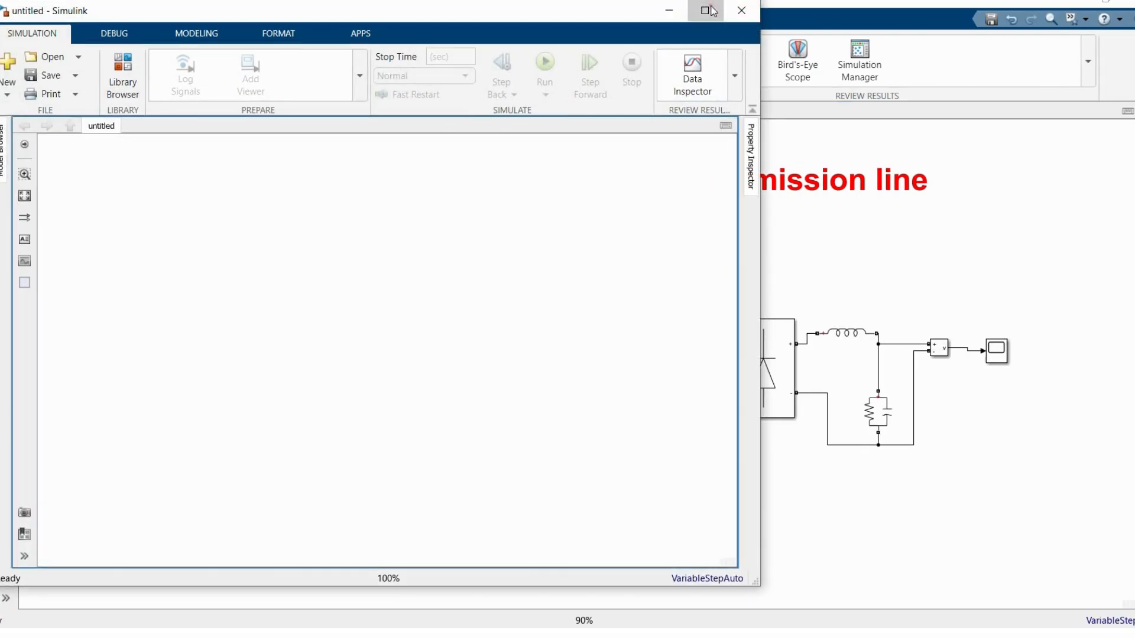
click(711, 9)
key(ctrl+shift+l)
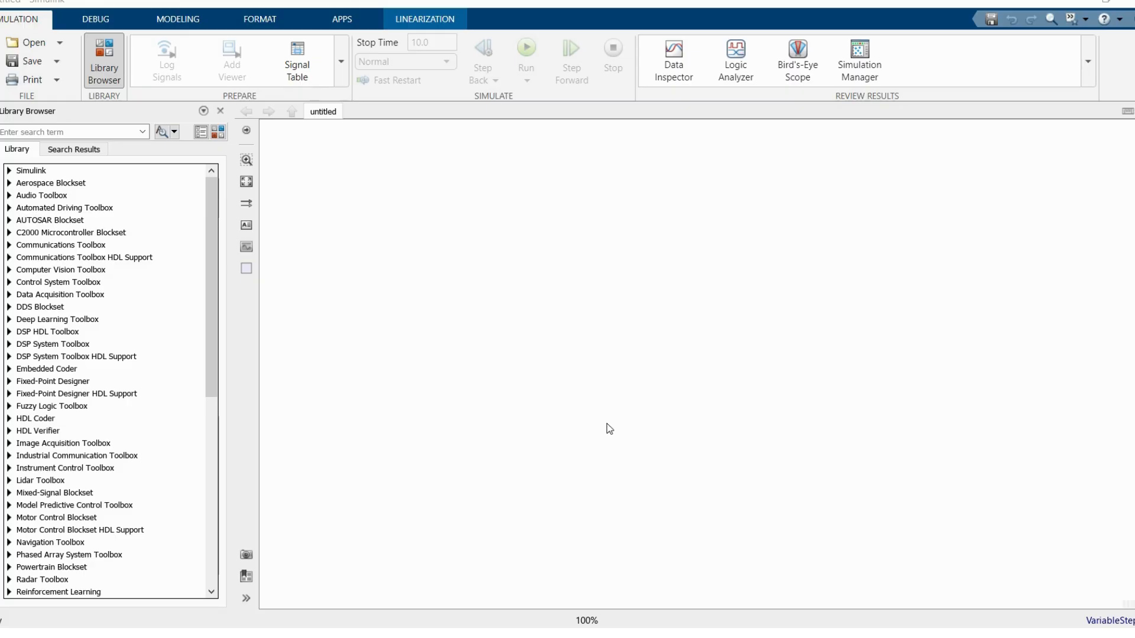
click(217, 131)
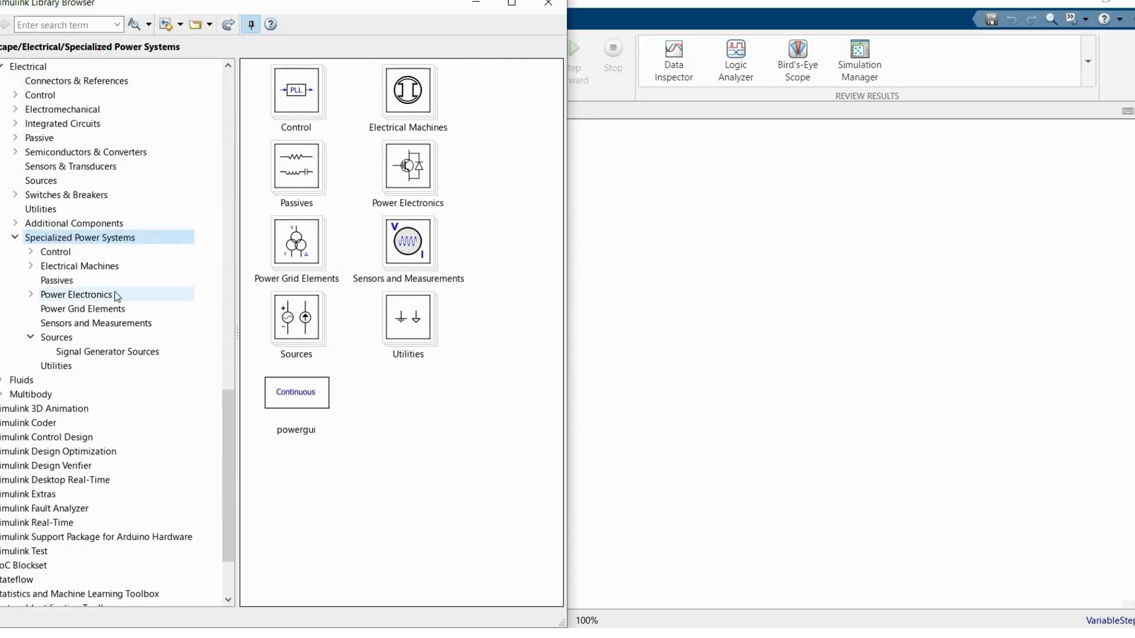
Step: Add a Three-Phase Source and, to its right, a Three-Phase Series RLC Branch from the Specialized Power Systems library
click(66, 338)
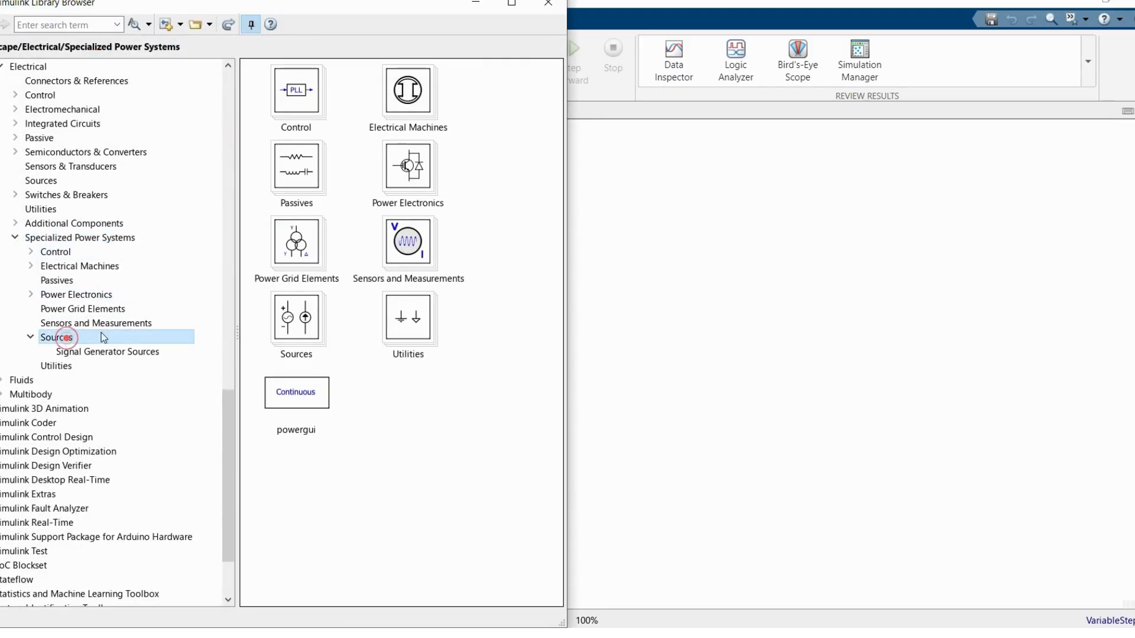
drag(289, 542, 634, 346)
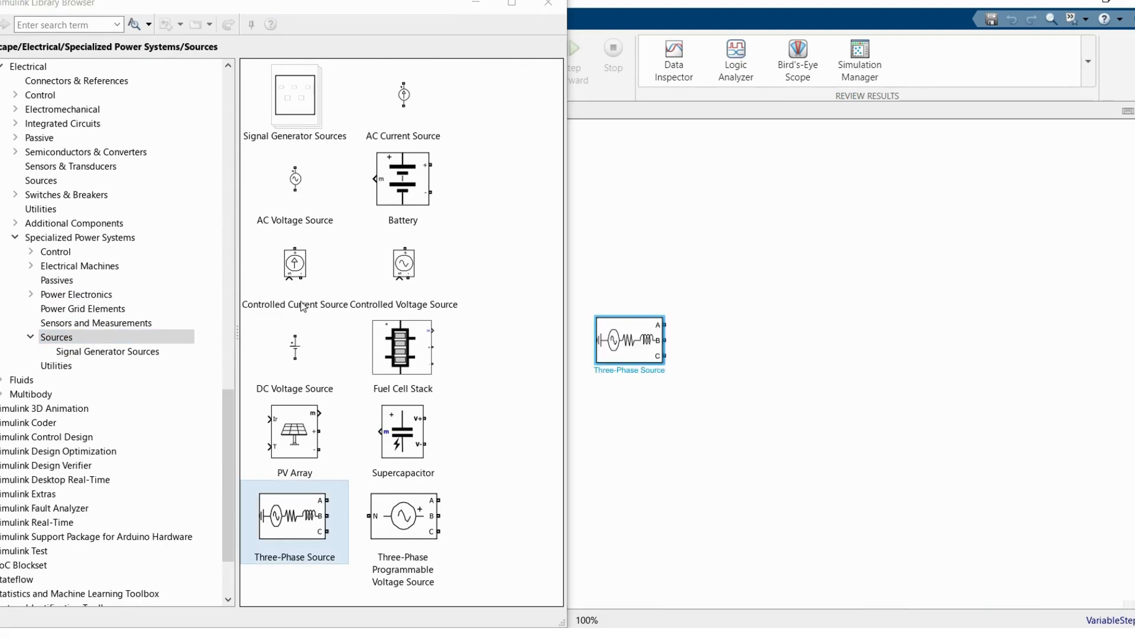
click(83, 279)
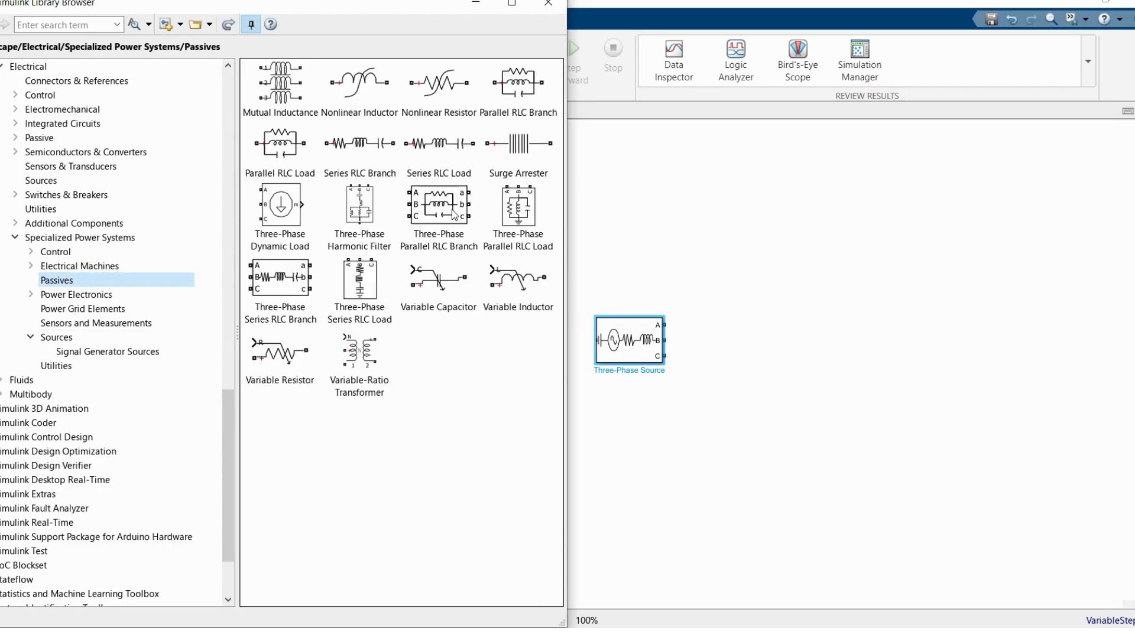
click(454, 214)
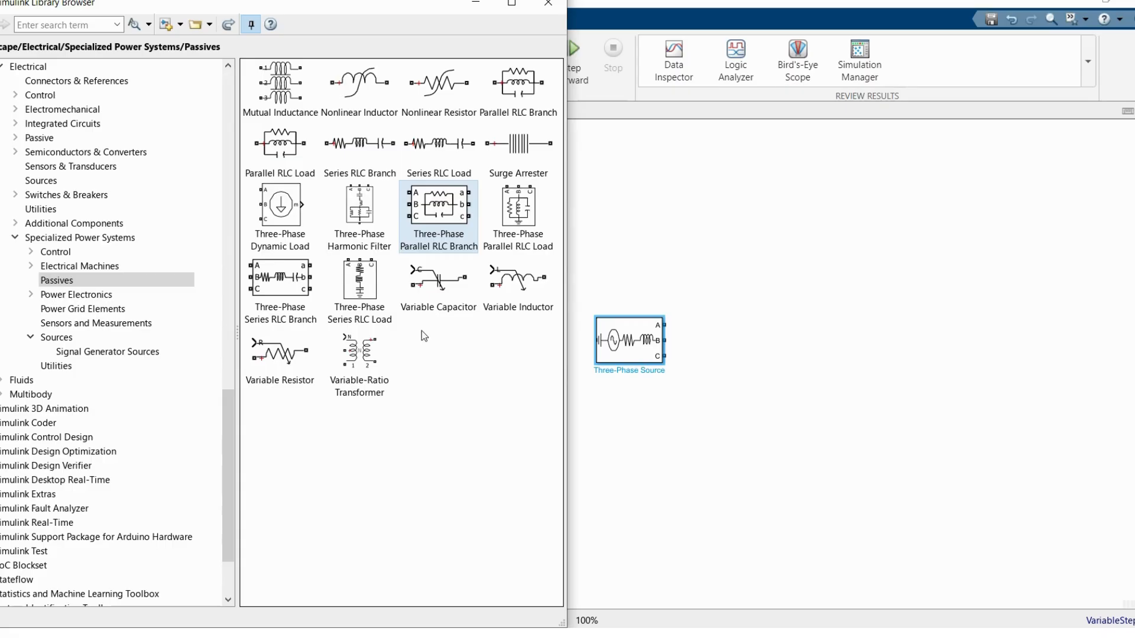
drag(288, 289, 749, 349)
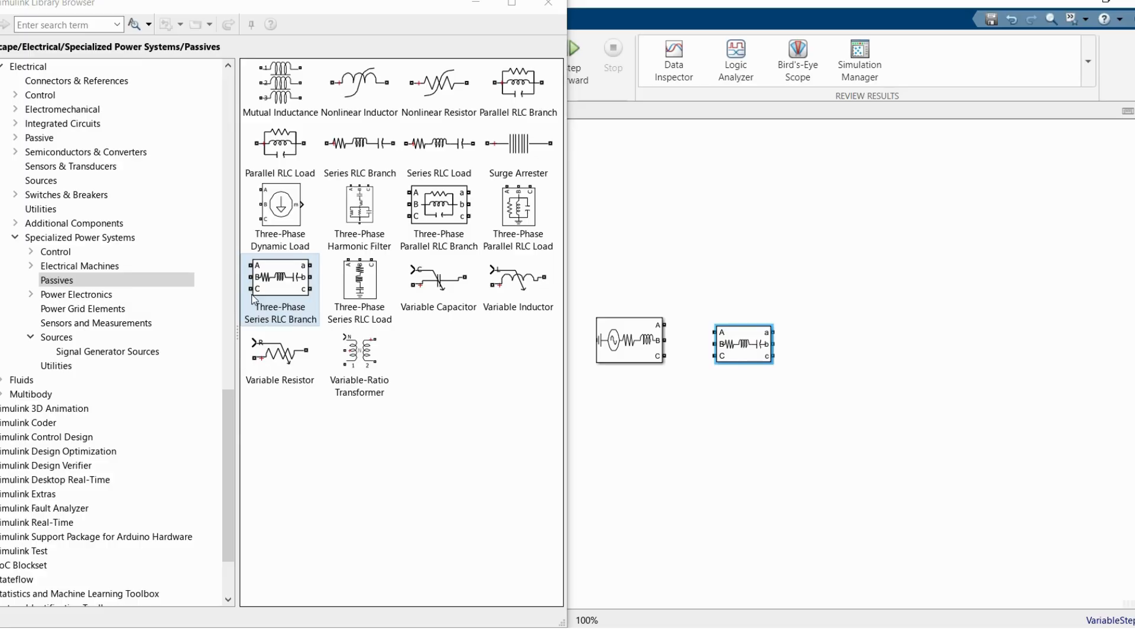
Step: Add a Three-Phase V-I Measurement block to the right of the RLC branch and place a copy of the branch beyond it
click(116, 325)
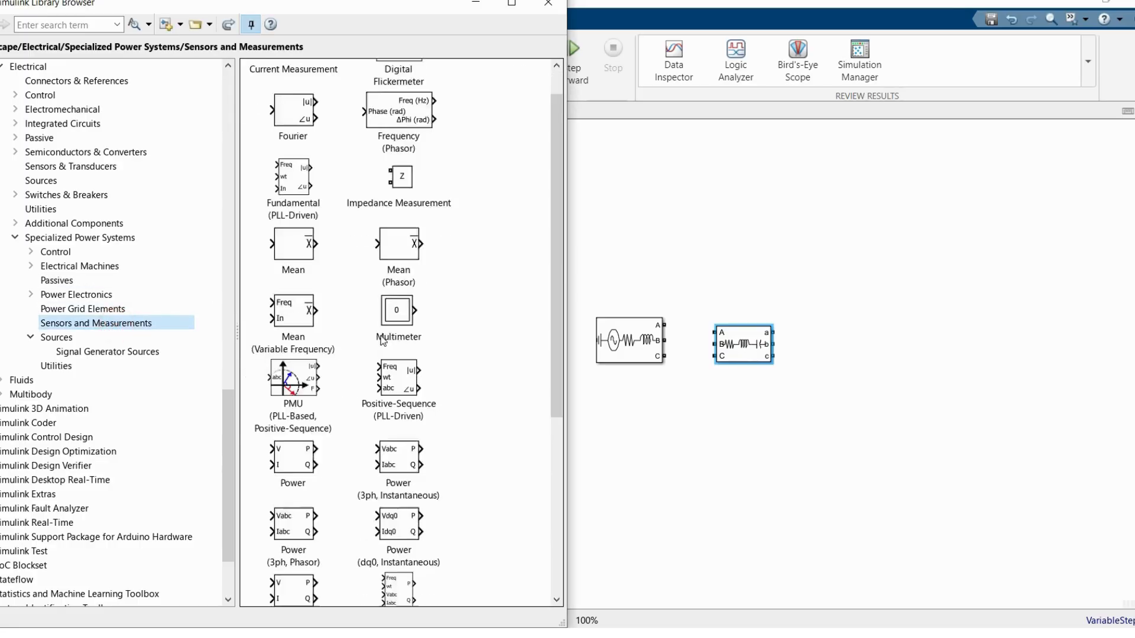
scroll(383, 340, down, 5)
drag(381, 507, 875, 351)
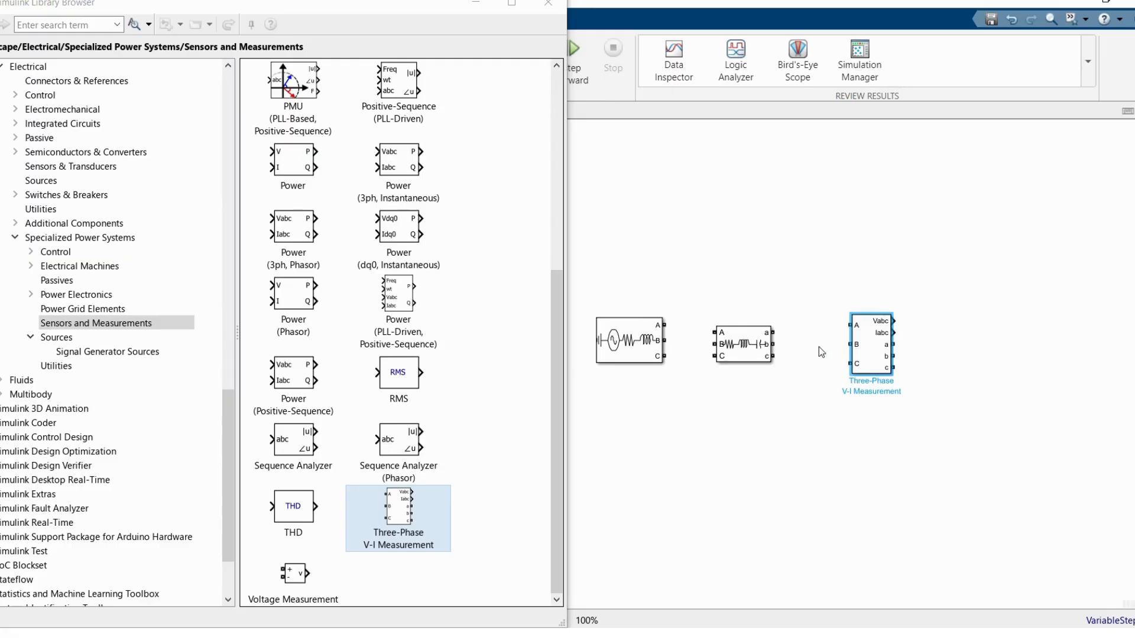
drag(745, 344, 1027, 345)
Step: Add a powergui block from Specialized Power Systems above the circuit blocks
click(135, 237)
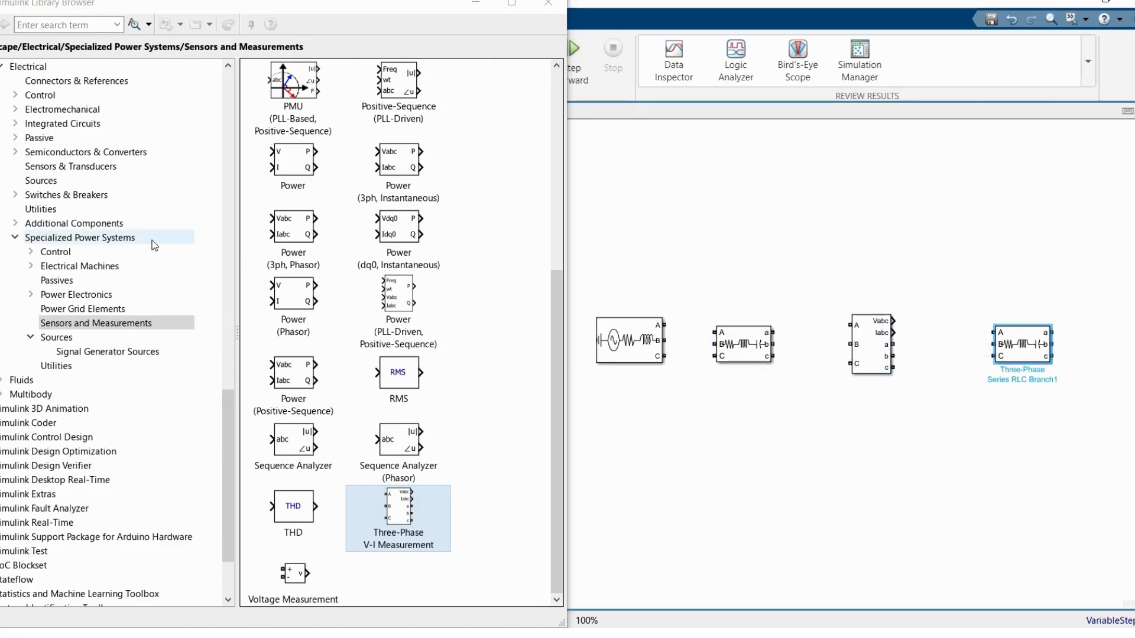
drag(276, 402, 964, 180)
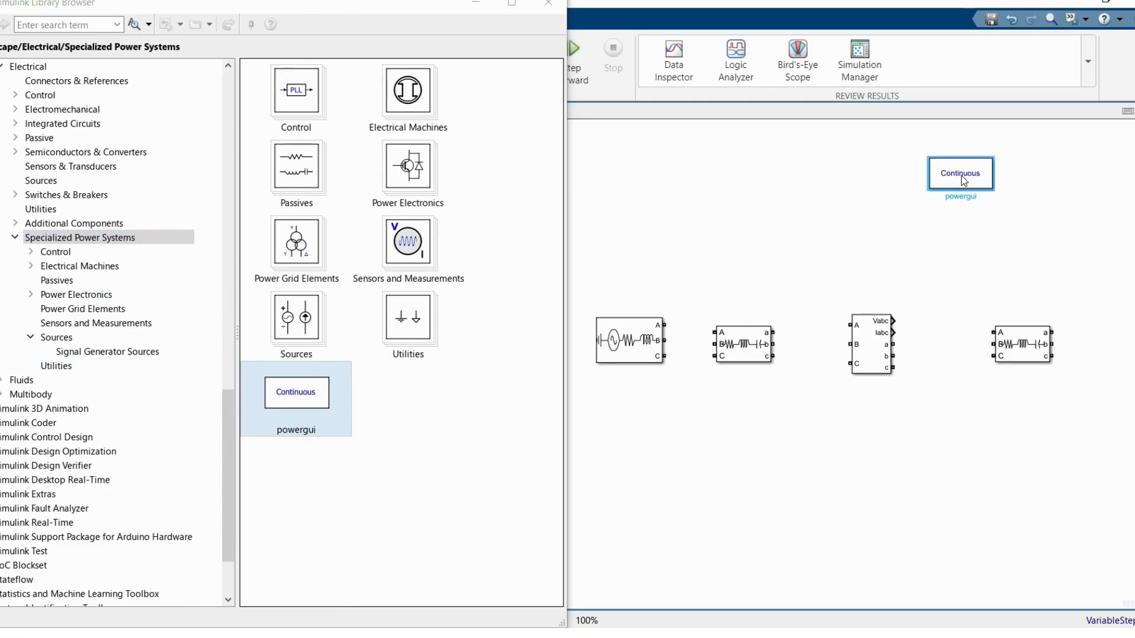
click(891, 245)
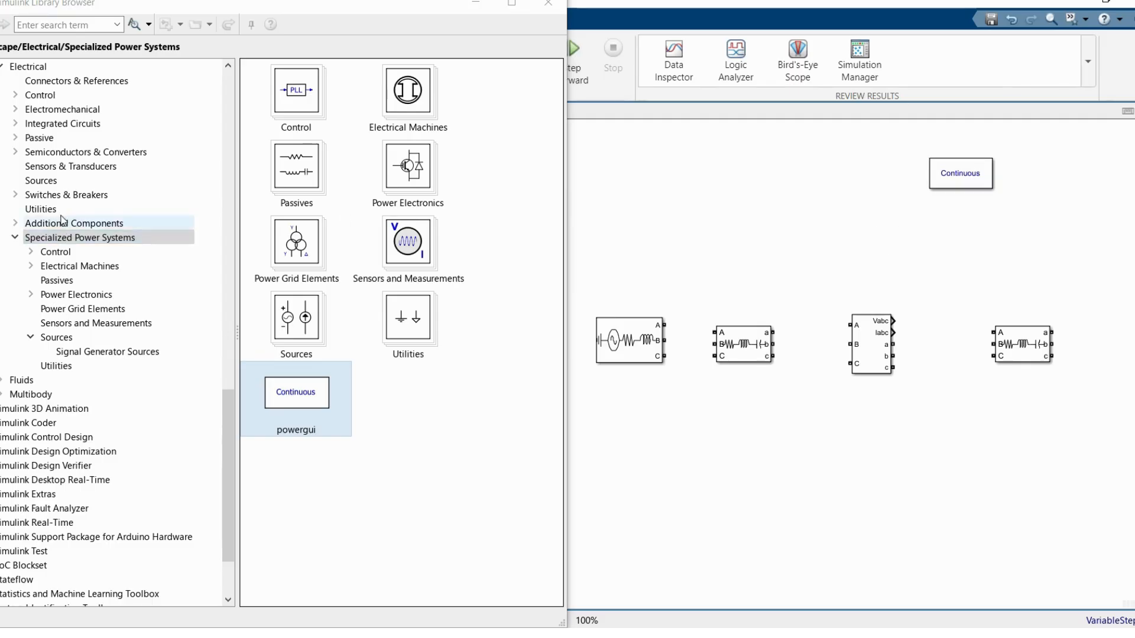
Step: Add a Scope from the Simulink Sinks library below the powergui block and close the library window
scroll(64, 180, up, 14)
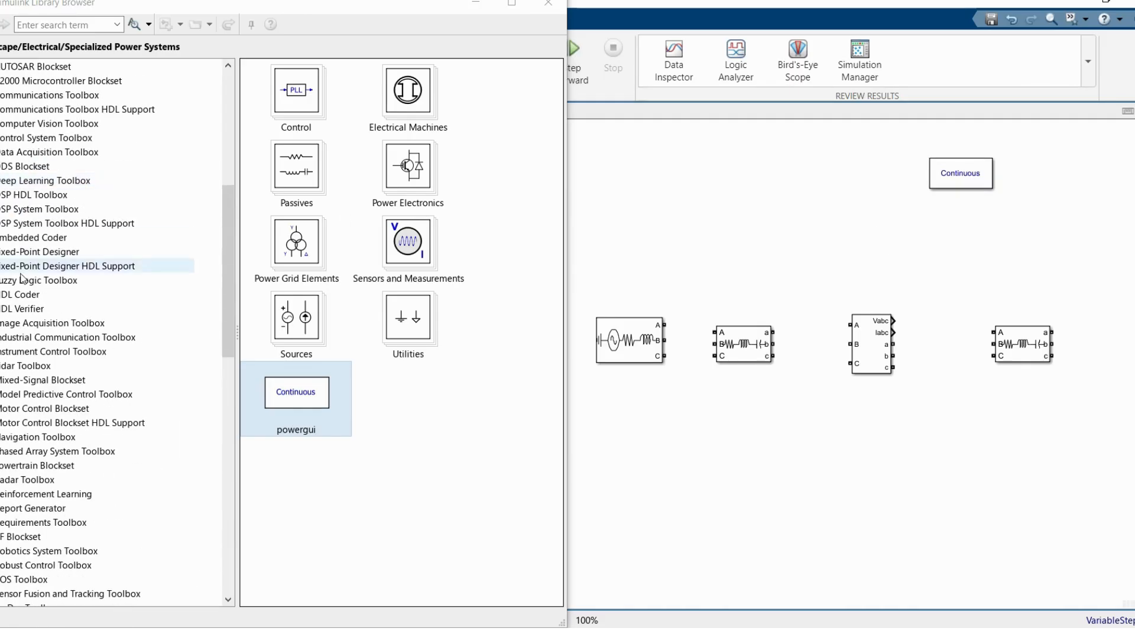
scroll(23, 278, up, 6)
click(41, 194)
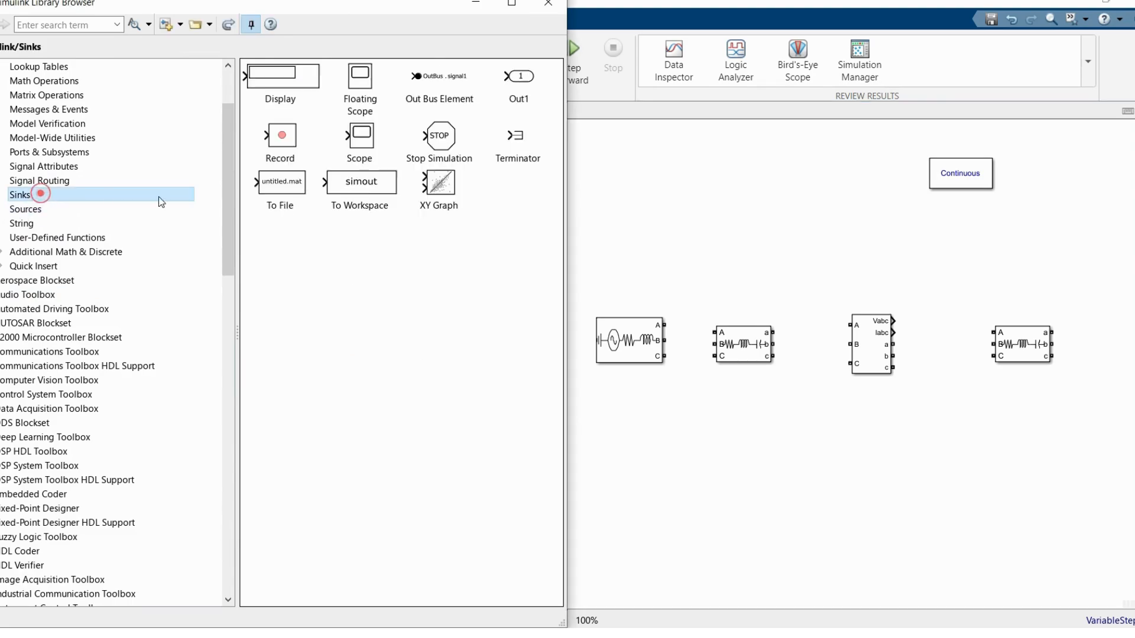
drag(343, 142, 994, 233)
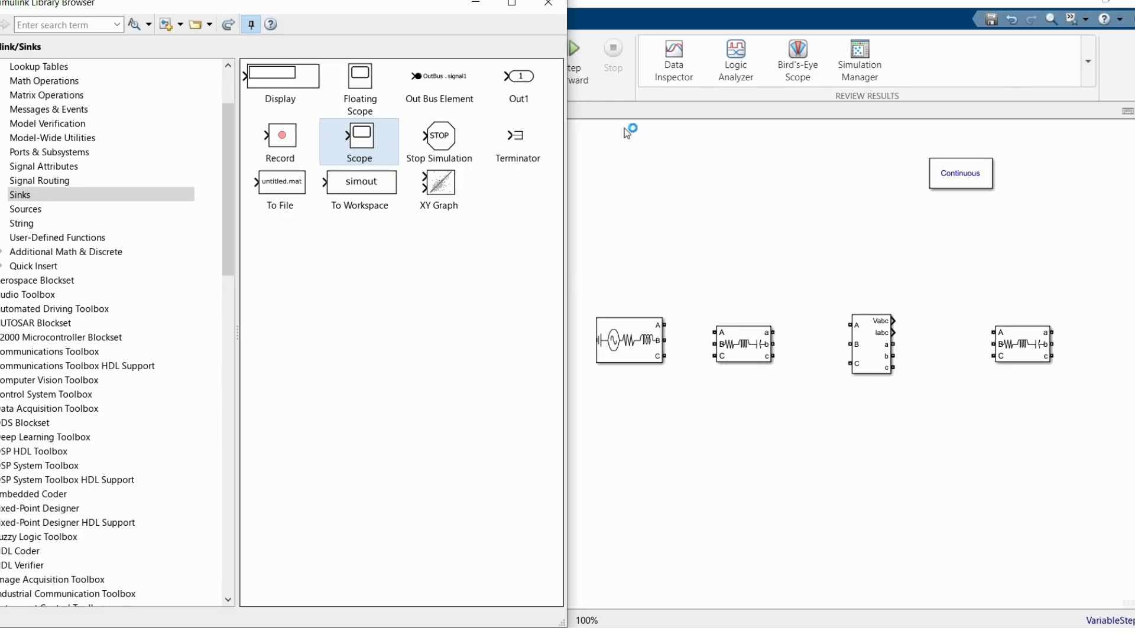
click(549, 8)
Step: Move the source, both RLC branches and the V-I Measurement block together slightly upward
drag(530, 289, 1076, 422)
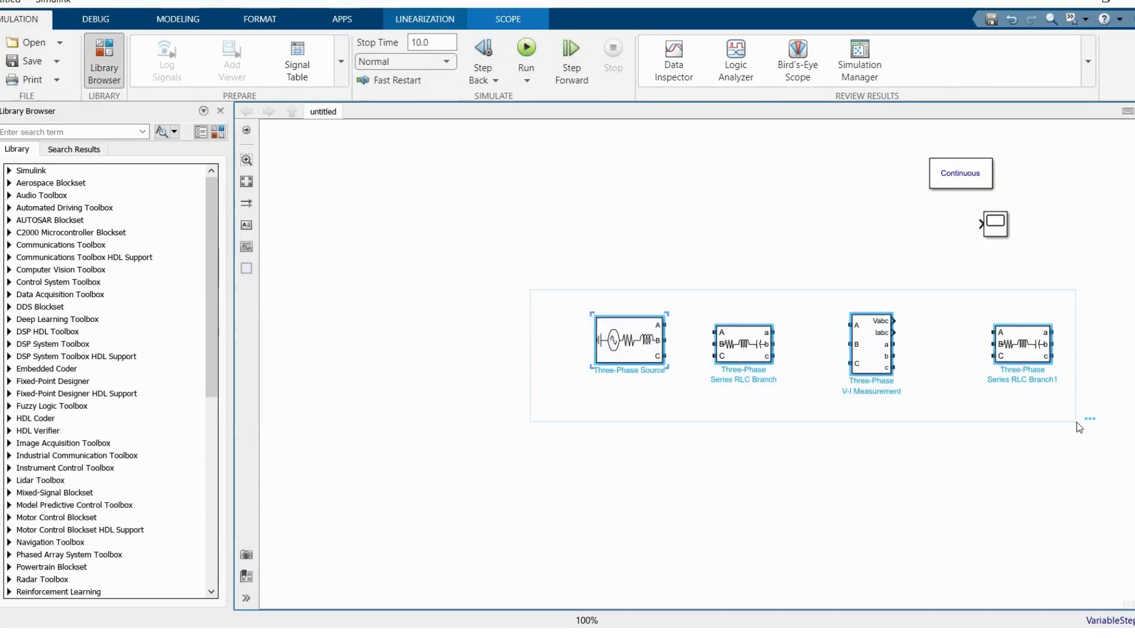
key(Up)
key(Up)
key(Up)
key(Up)
key(Up)
key(Up)
key(Up)
key(Up)
key(Up)
key(Up)
key(Up)
key(Up)
click(903, 421)
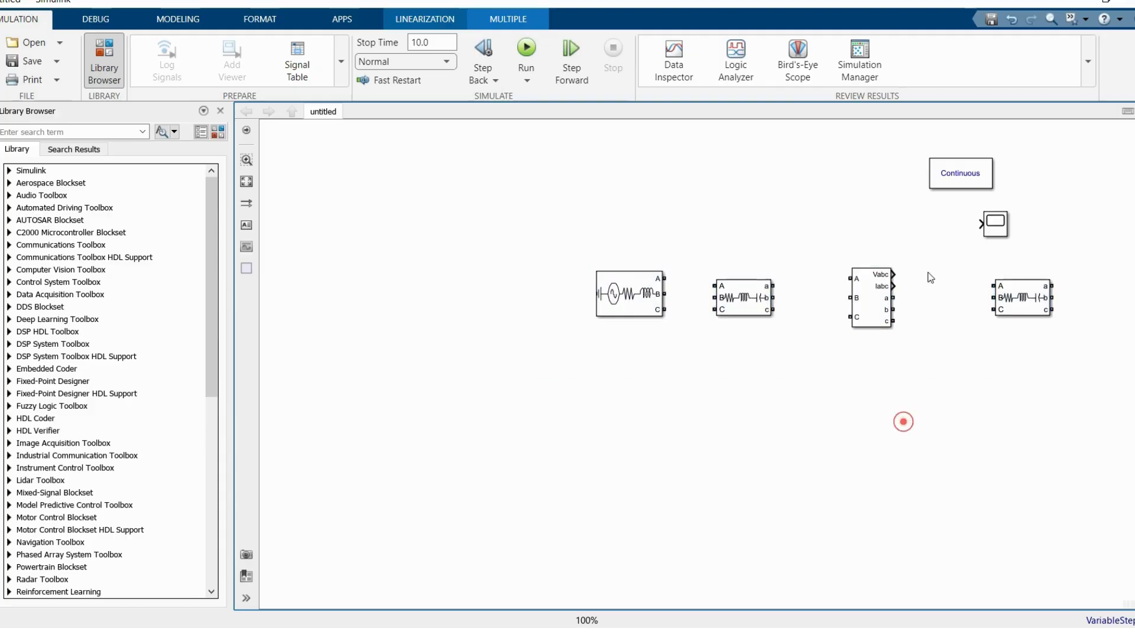
Step: Set the Three-Phase Source's phase-to-phase voltage to 13.8e3 Vrms
click(628, 293)
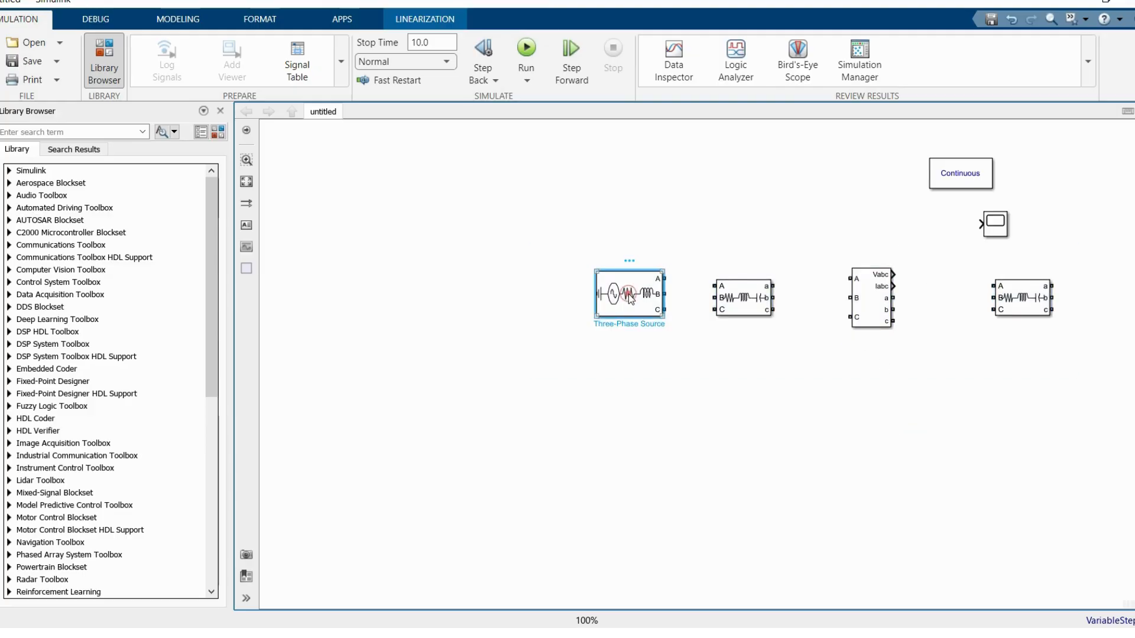
click(242, 184)
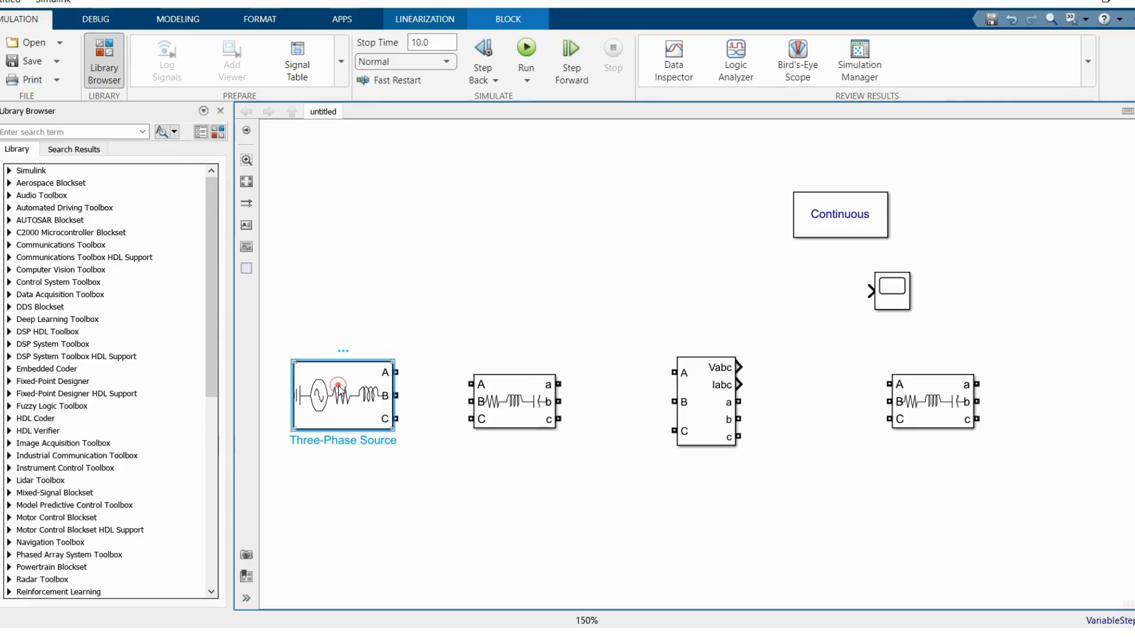
double_click(338, 387)
double_click(621, 349)
text(13.8e3)
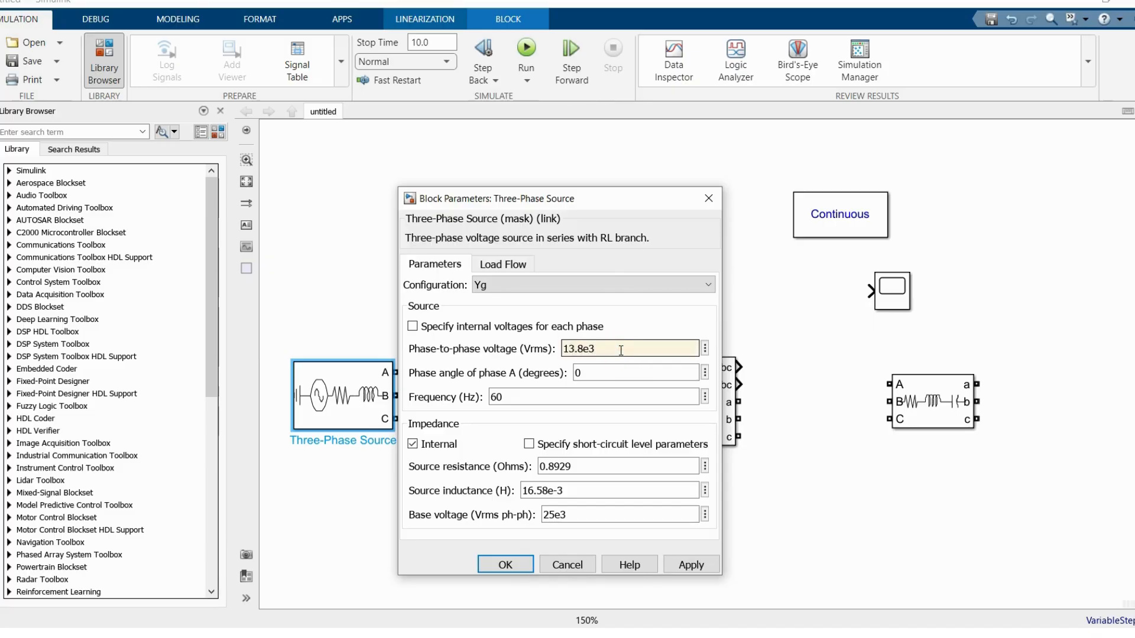
double_click(497, 397)
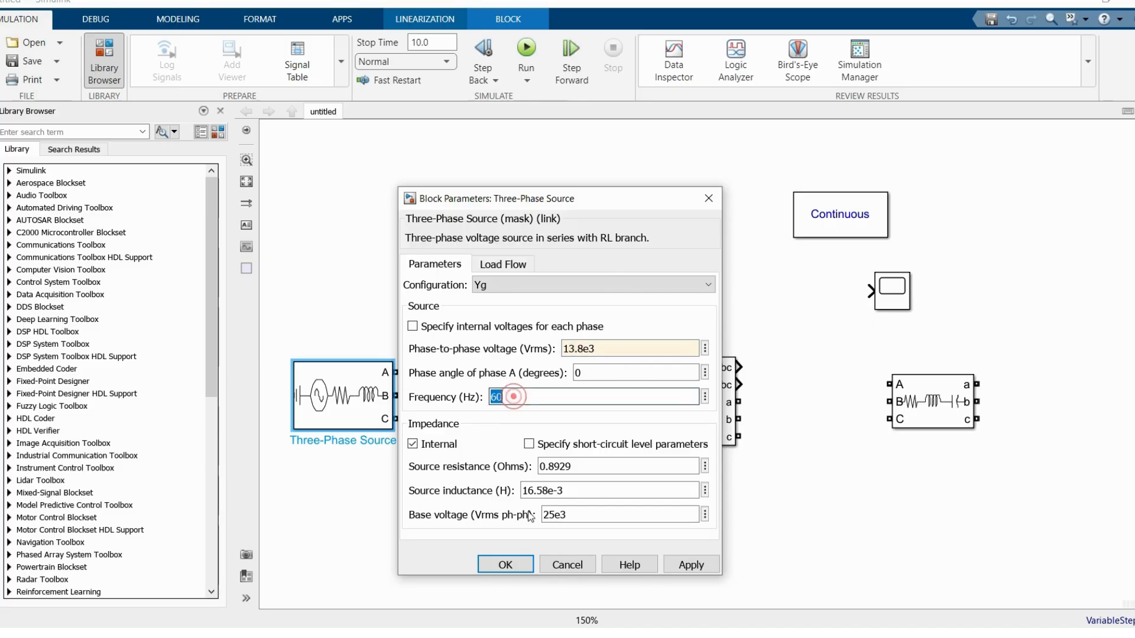
click(504, 564)
Step: Set the first Three-Phase Series RLC Branch to type RL with a resistance of 100 ohms
double_click(513, 404)
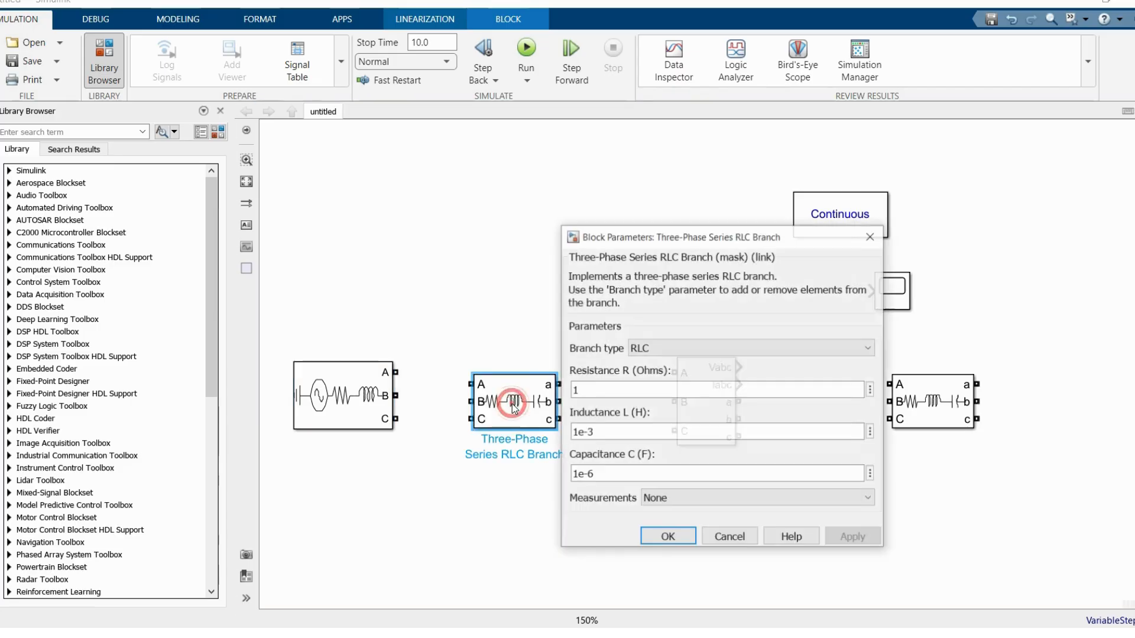
click(665, 346)
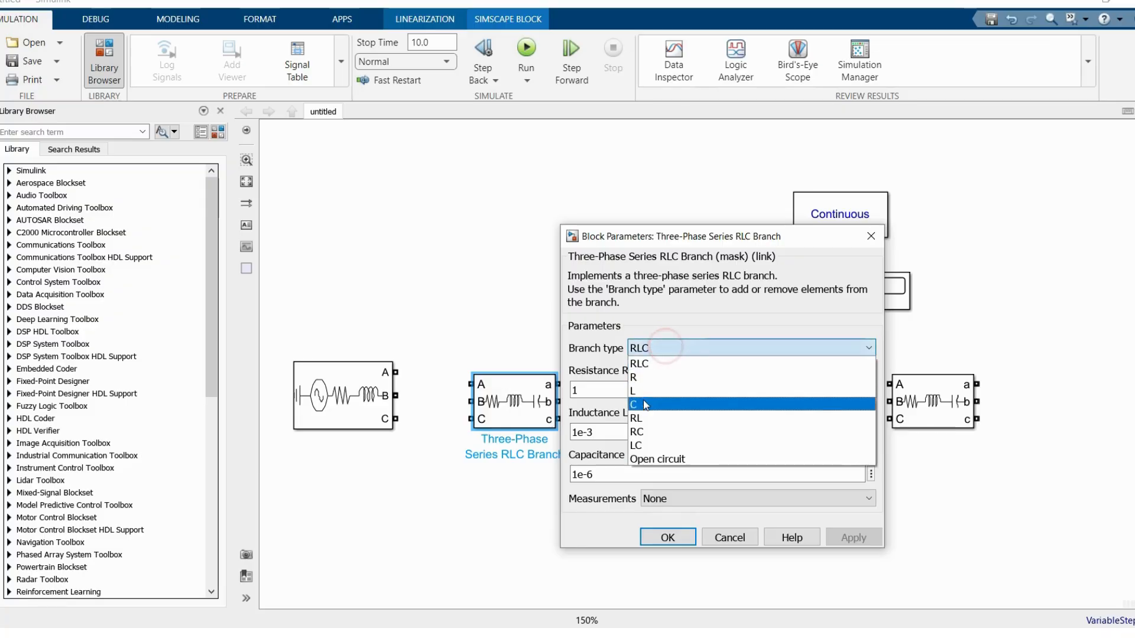
click(638, 418)
double_click(603, 392)
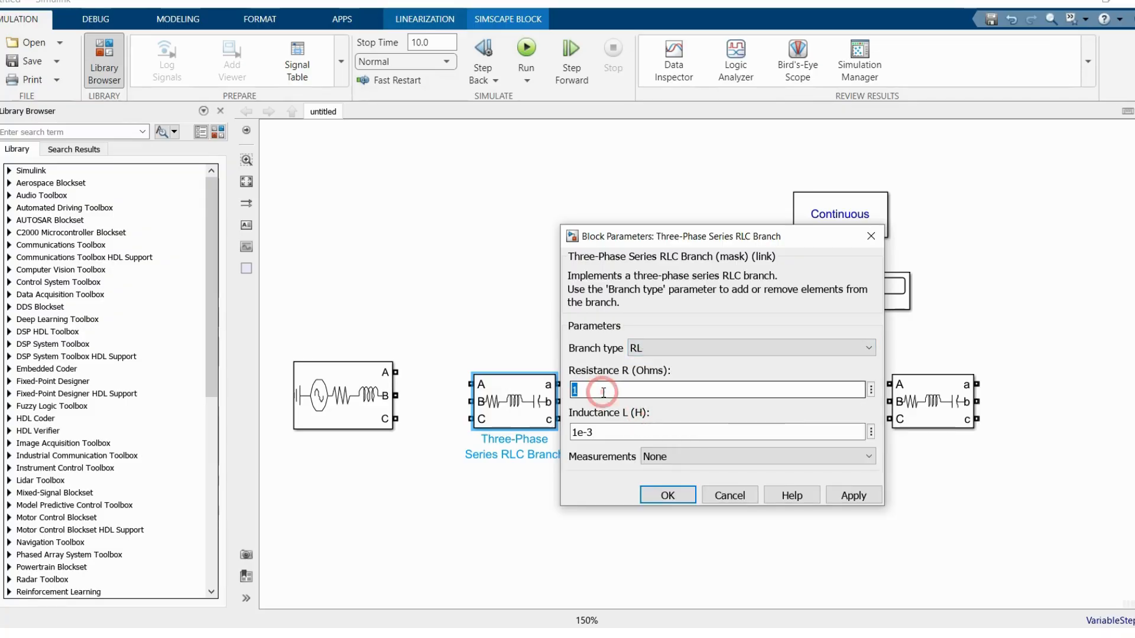
text(1)
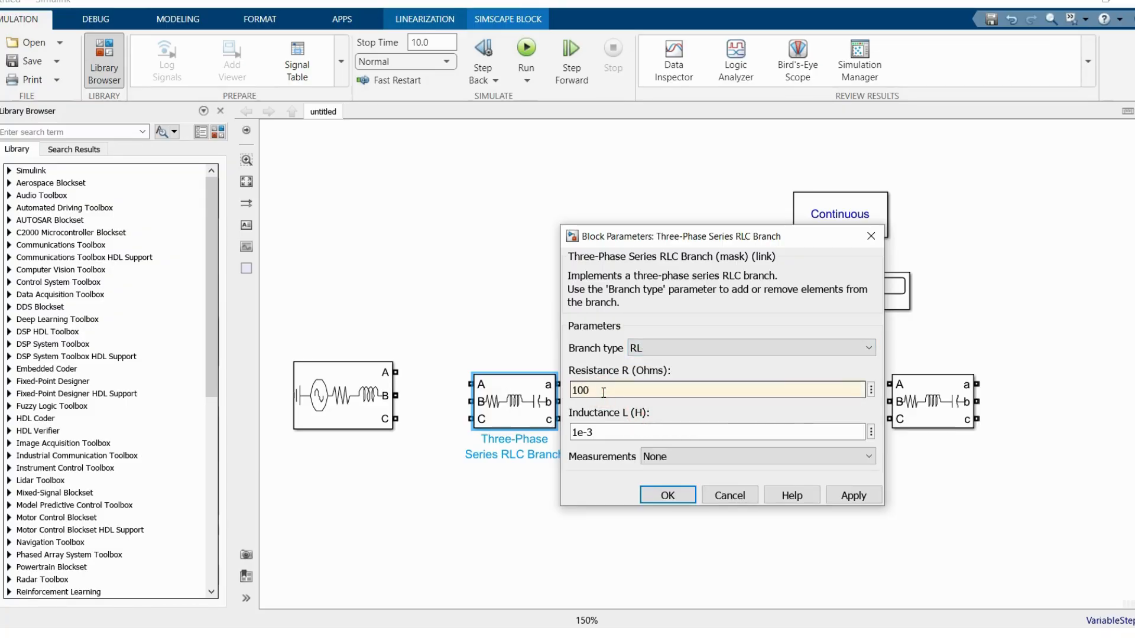
click(667, 496)
Step: Wire all three phases from the source through the RL branch and the V-I Measurement block to the second series branch
drag(399, 371, 471, 384)
drag(395, 395, 471, 402)
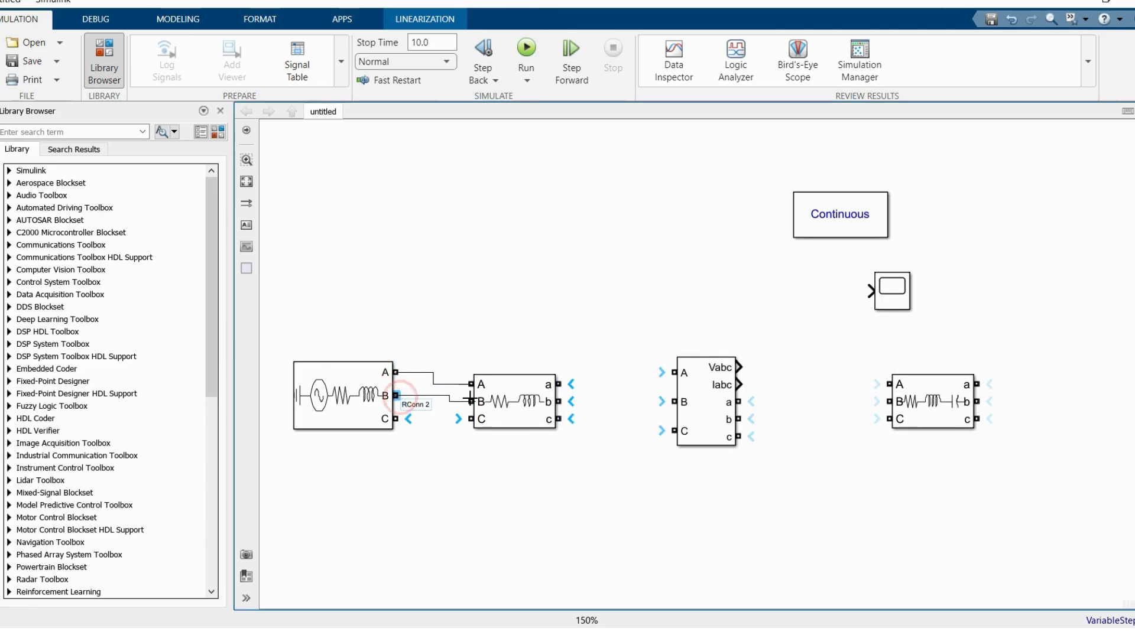
drag(395, 419, 471, 418)
drag(559, 381, 673, 372)
drag(559, 401, 674, 402)
drag(559, 418, 683, 429)
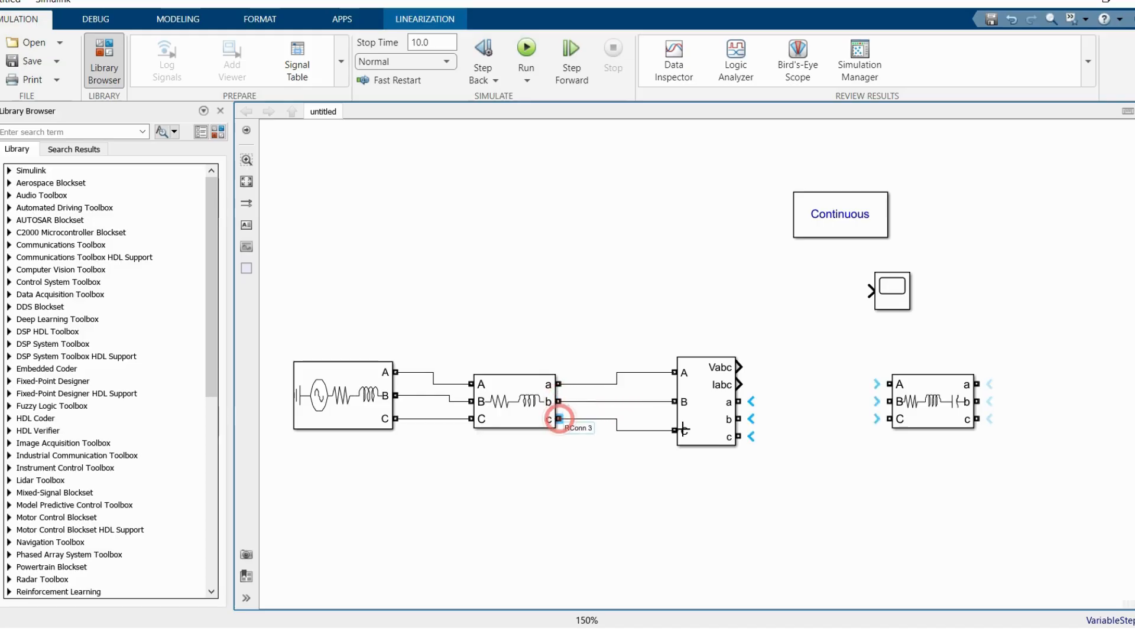
mouse_move(738, 401)
mouse_down()
mouse_move(851, 381)
mouse_move(890, 384)
mouse_move(792, 413)
mouse_move(890, 401)
mouse_up()
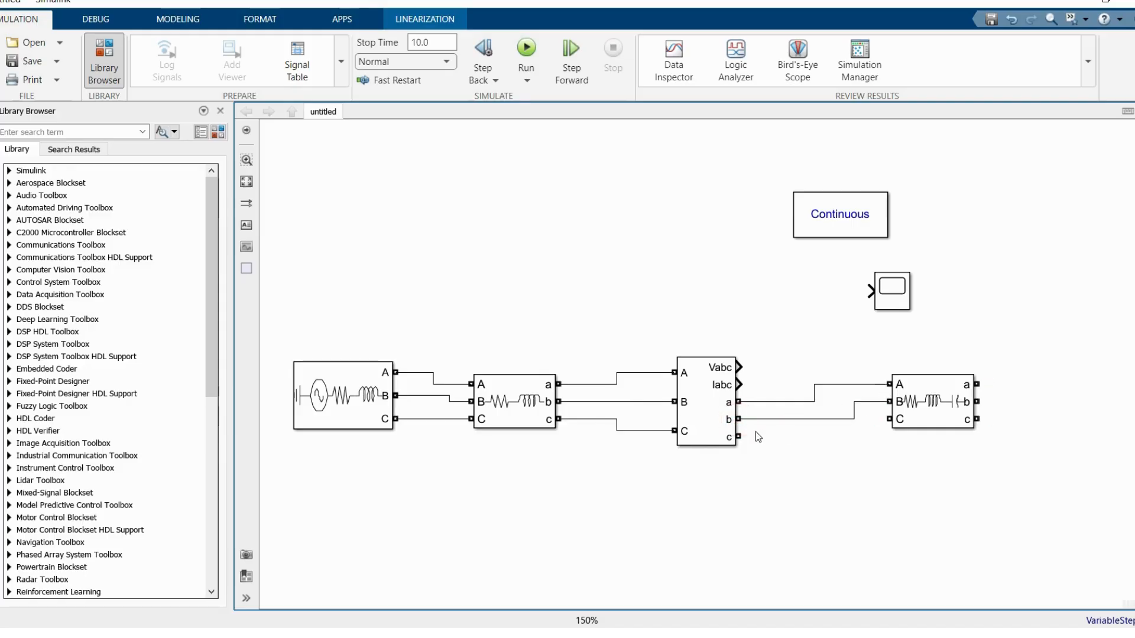
drag(739, 436, 916, 412)
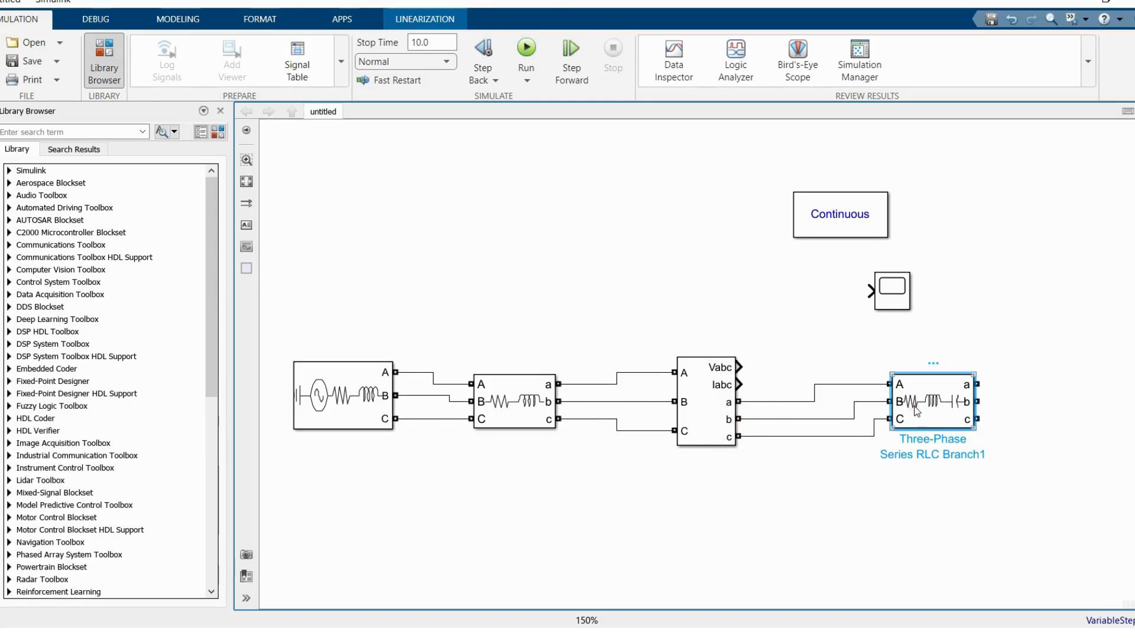
Step: Set the second Three-Phase Series RLC Branch to type C with a capacitance of 10e-6 F
double_click(916, 412)
click(703, 347)
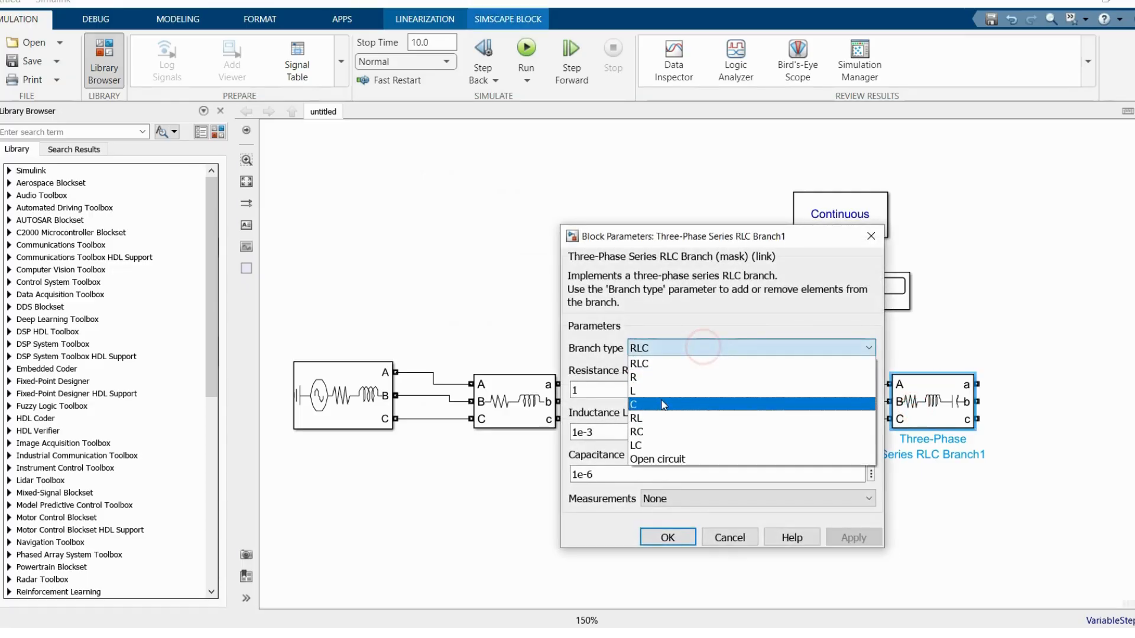
click(663, 405)
double_click(621, 389)
text(10e)
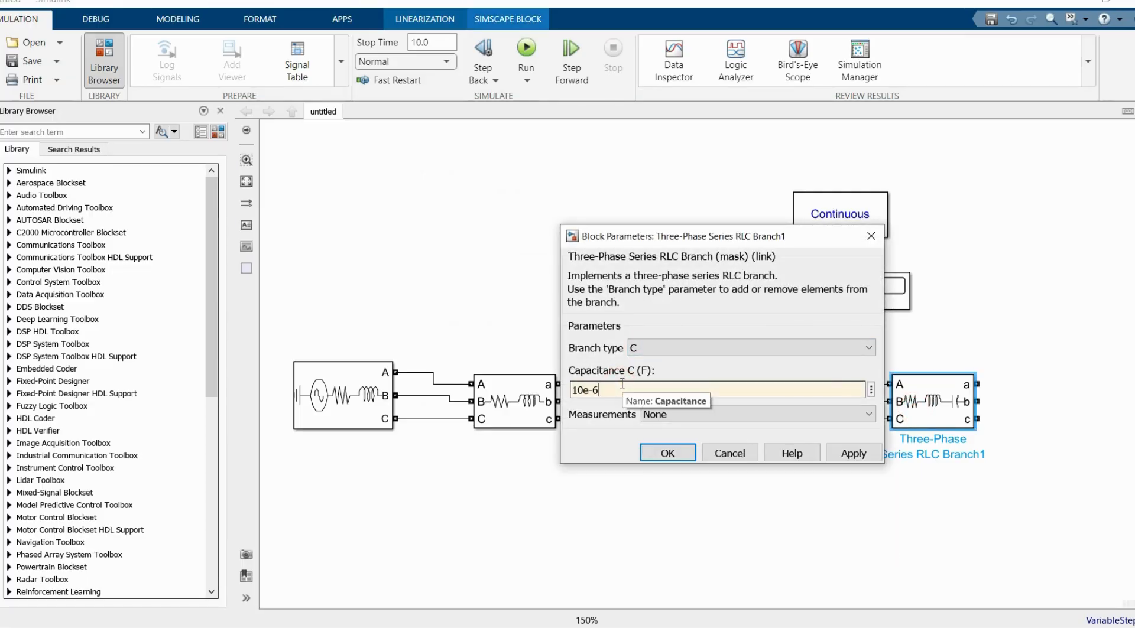
click(667, 452)
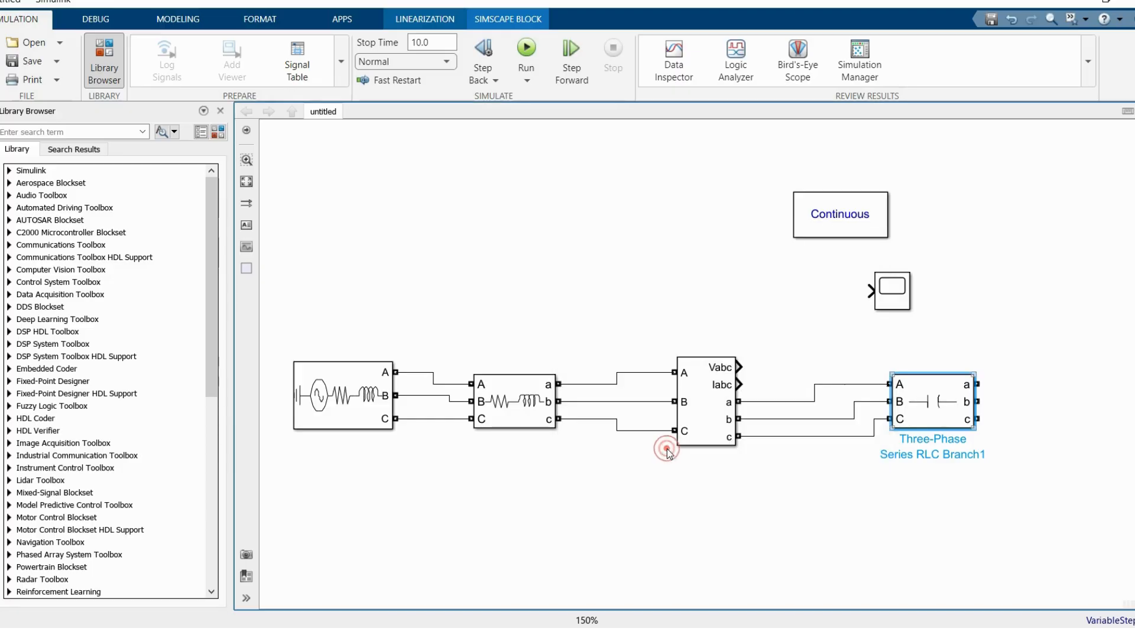
Step: Add a Ground from Specialized Power Systems Utilities and connect all three outputs of the capacitive branch to it
click(217, 131)
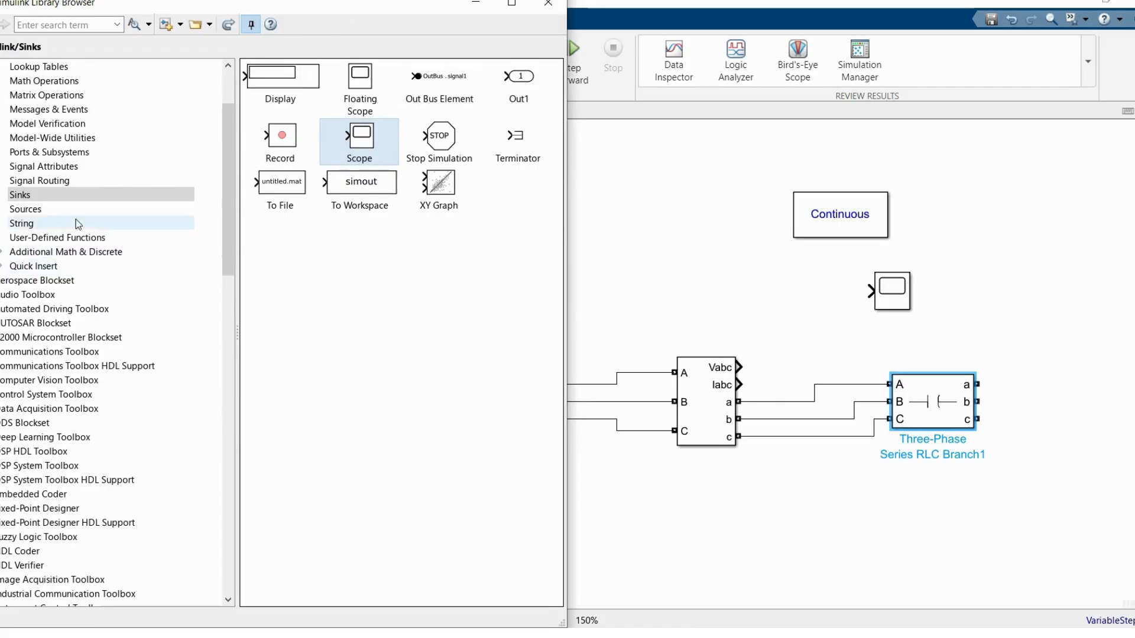
scroll(36, 278, down, 15)
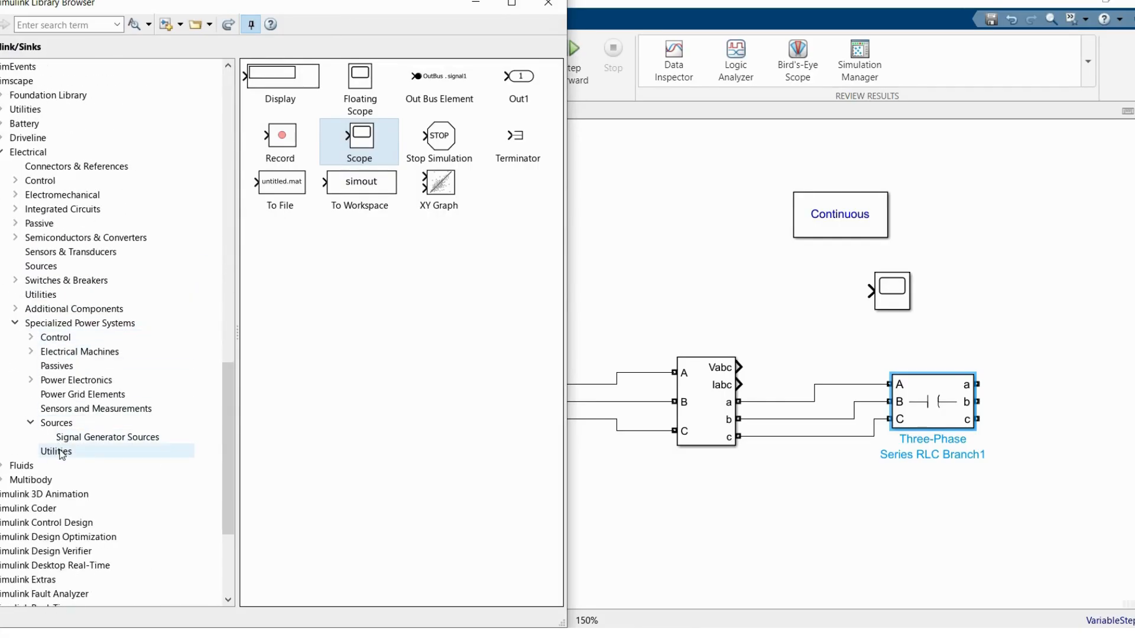
click(59, 452)
drag(412, 163, 1067, 467)
drag(976, 419, 1067, 451)
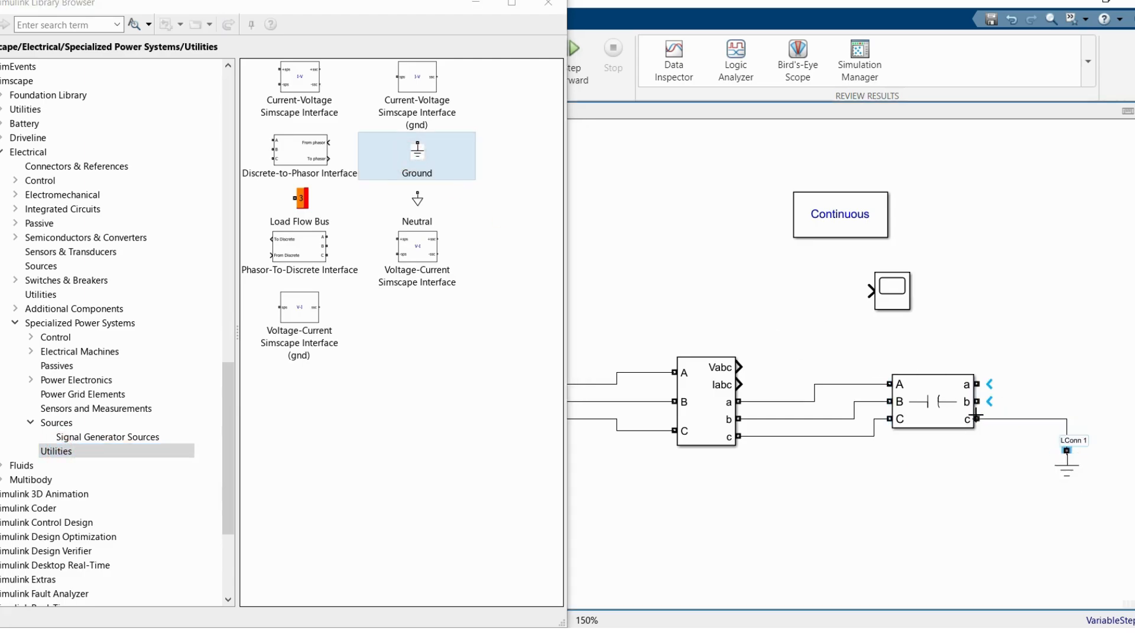
mouse_move(977, 384)
mouse_down()
mouse_move(1051, 390)
mouse_move(1041, 418)
mouse_move(1040, 401)
mouse_up()
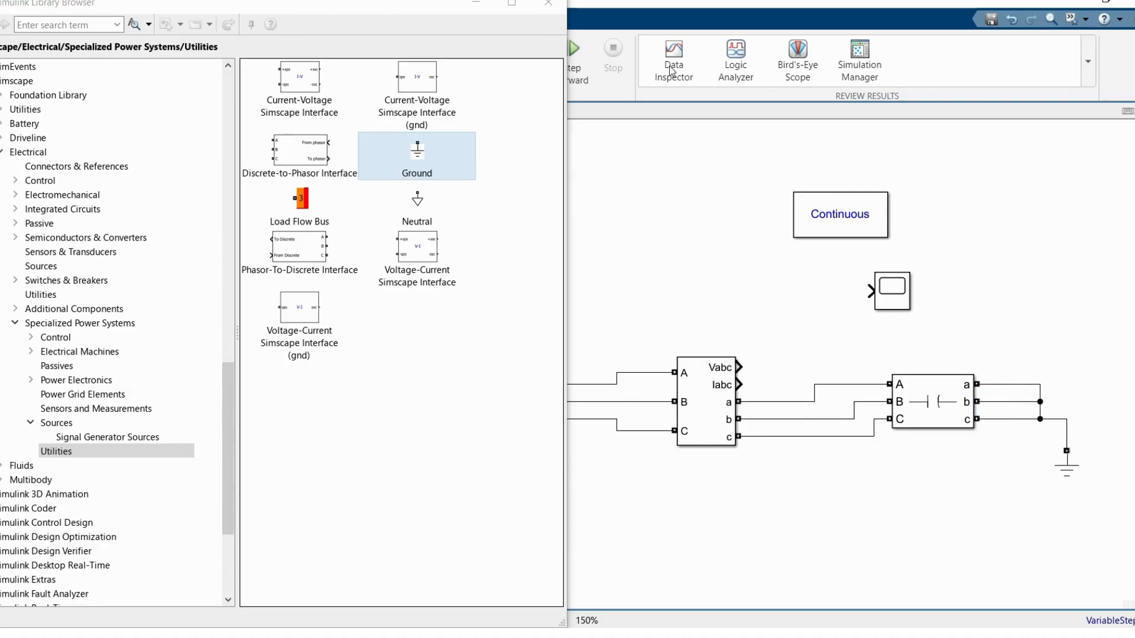
click(549, 3)
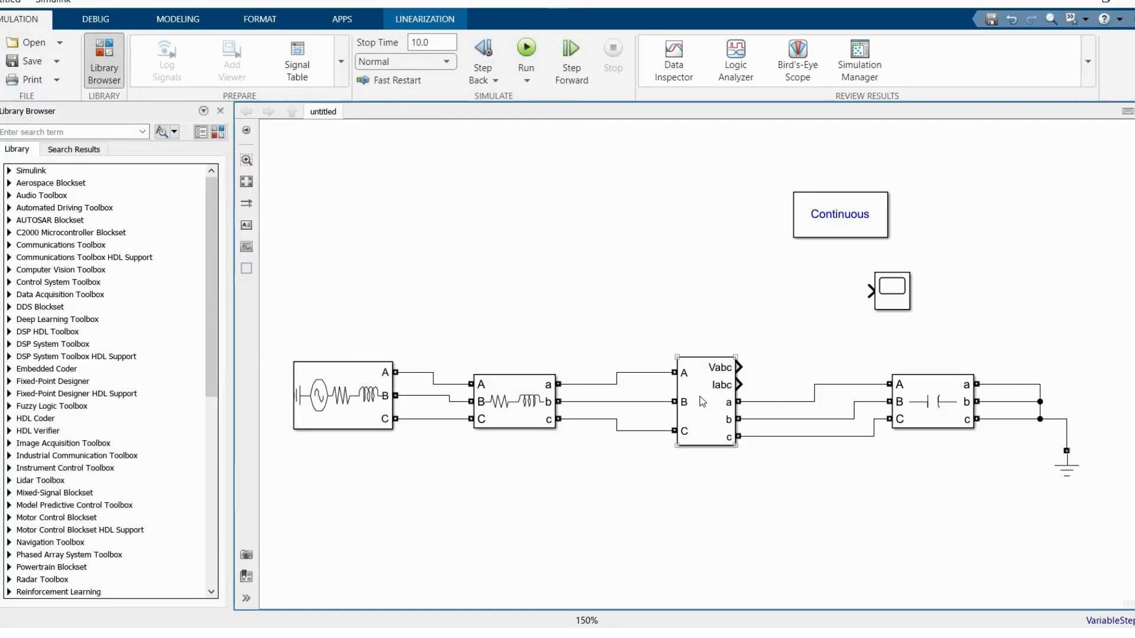
Step: Set the V-I Measurement block's voltage measurement to phase-to-phase and connect its Vabc output to the Scope
double_click(703, 402)
click(874, 379)
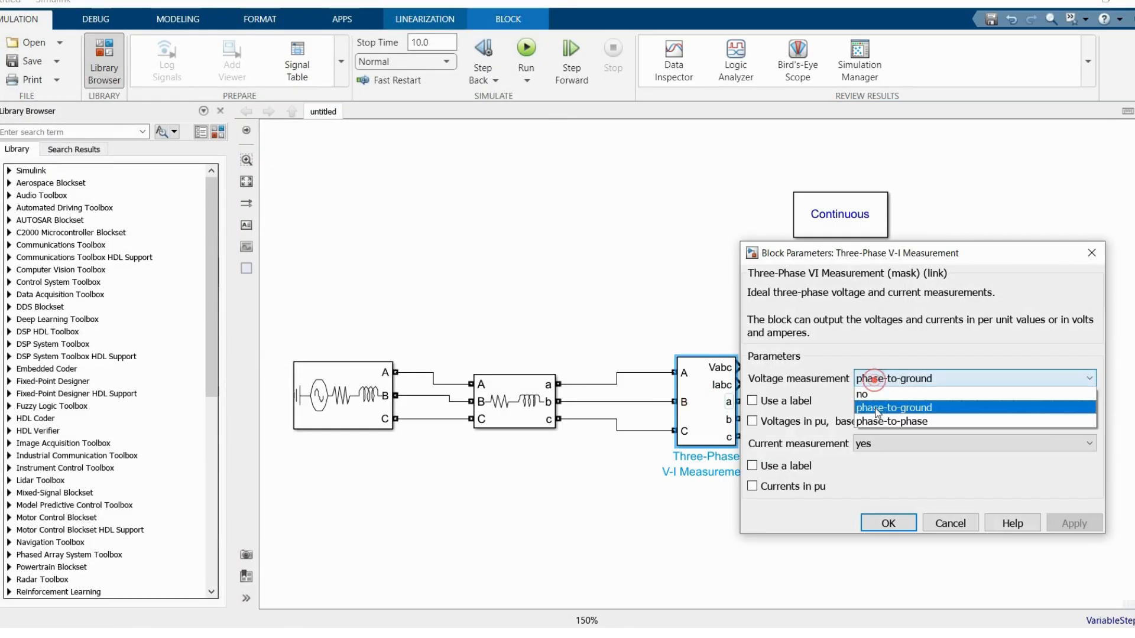
click(890, 422)
click(886, 544)
drag(740, 367, 870, 291)
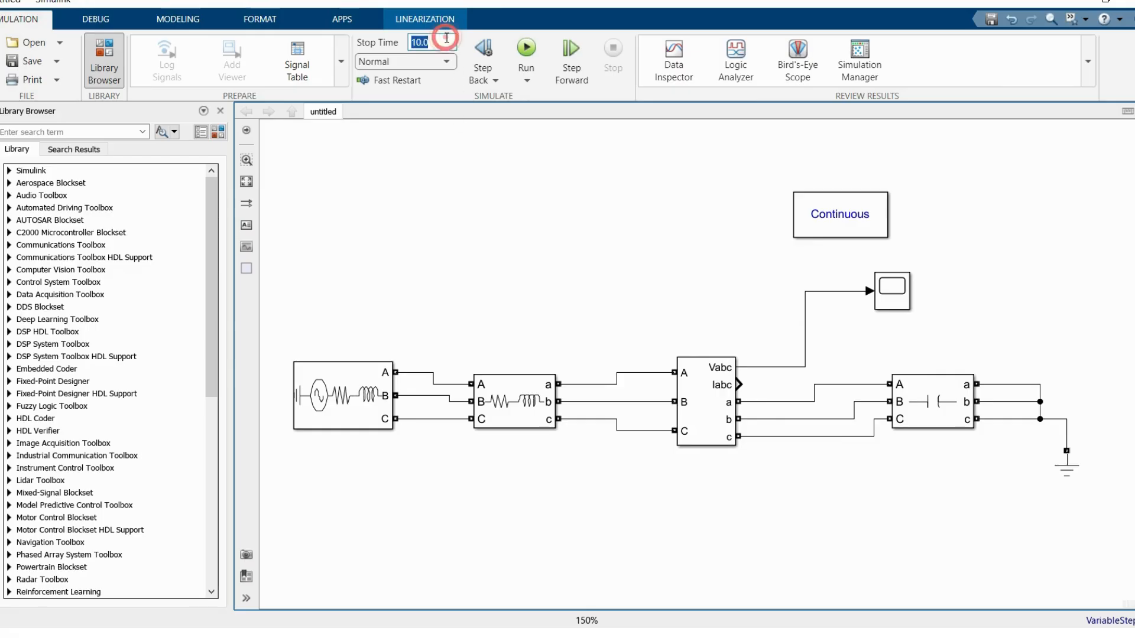
Step: Run the simulation with a stop time of 1 and open the Scope
click(465, 184)
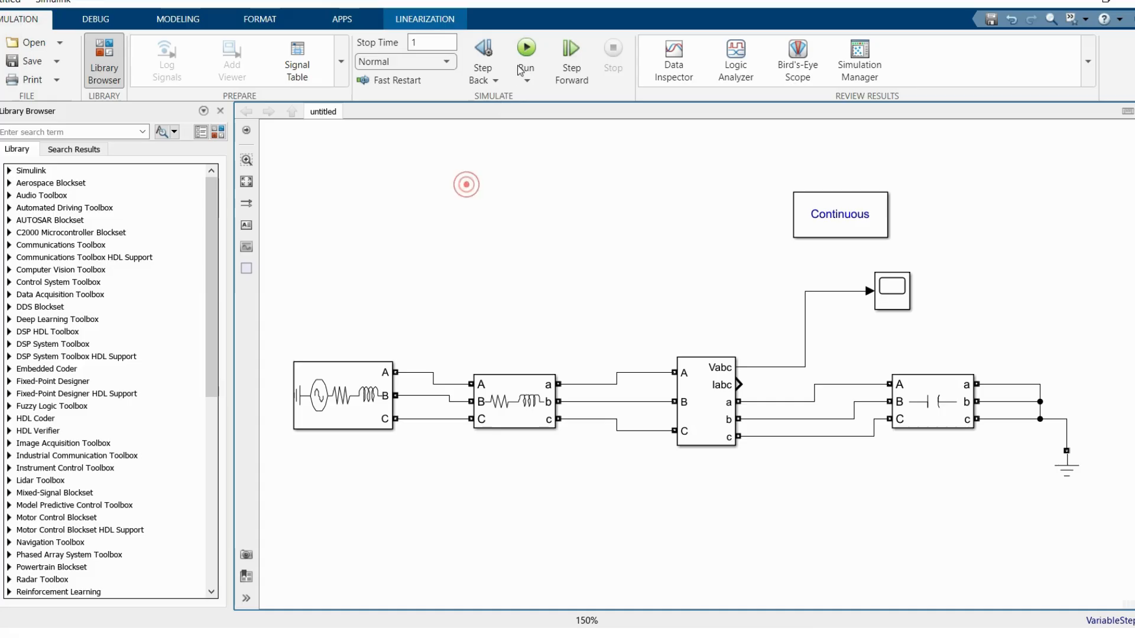
click(526, 47)
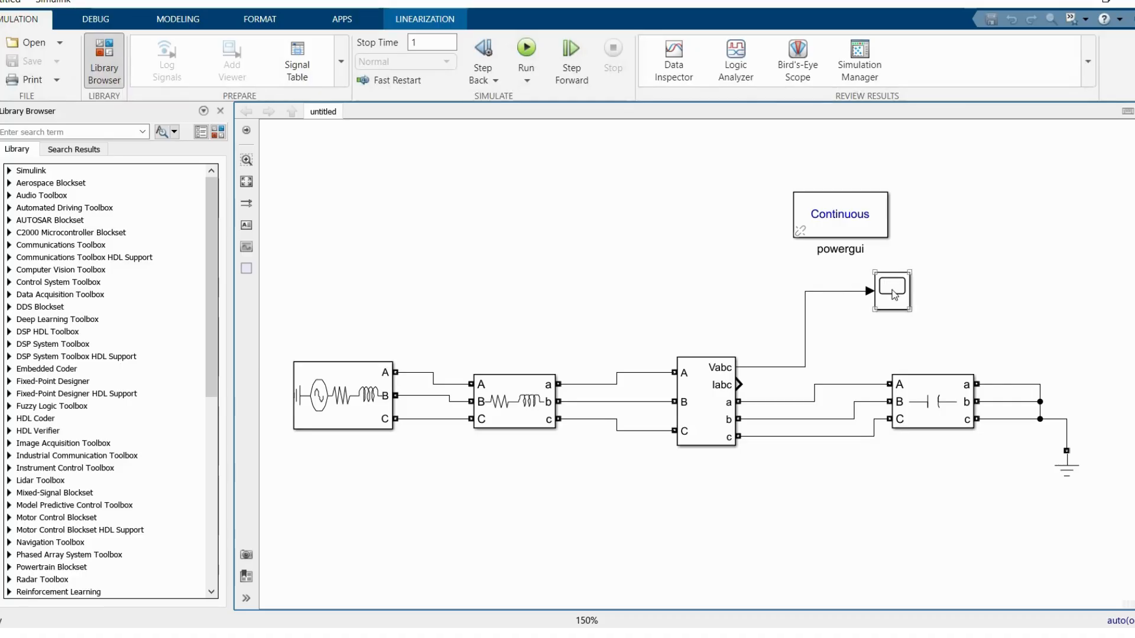
click(892, 293)
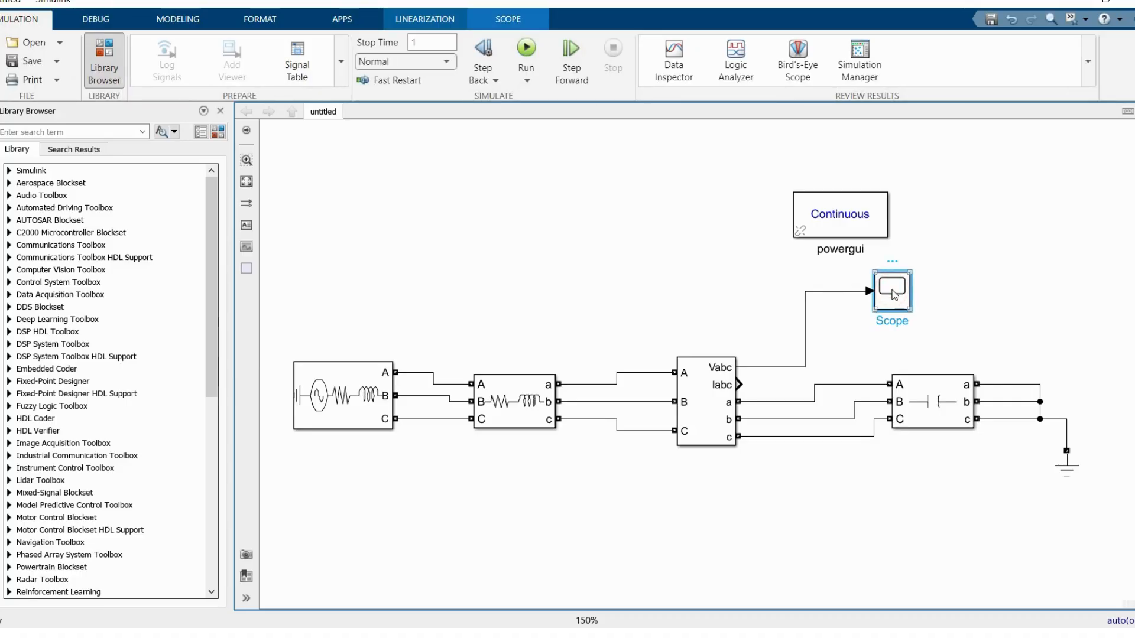
double_click(894, 295)
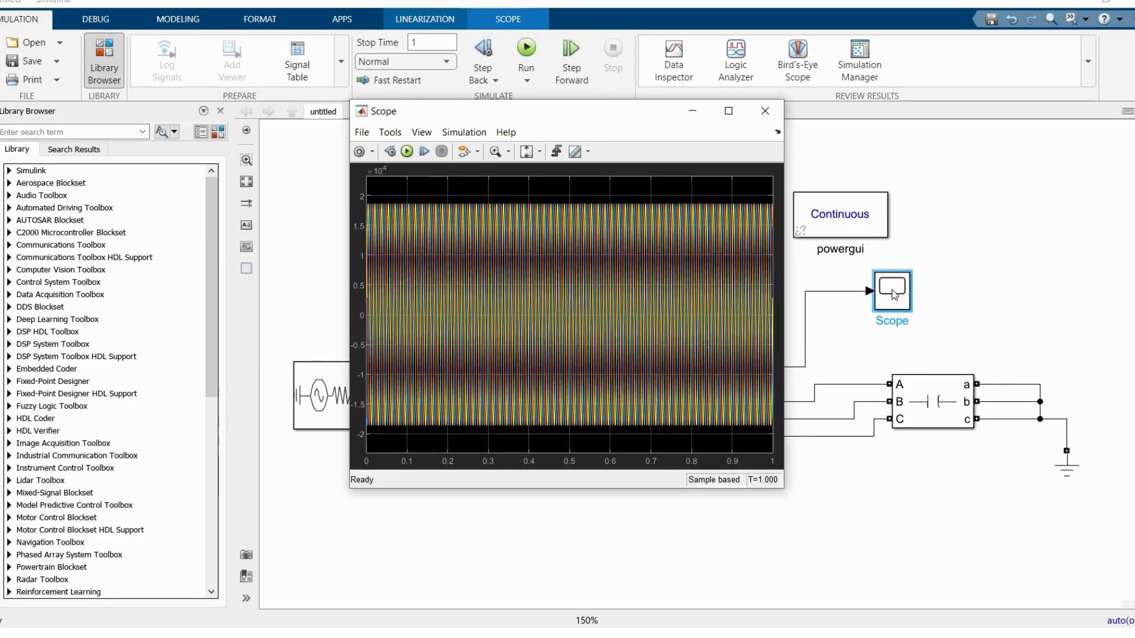
Step: Maximize the Scope and zoom in along the time axis to examine the three phase voltage waveforms near 0.19 s
click(721, 111)
click(133, 36)
click(118, 54)
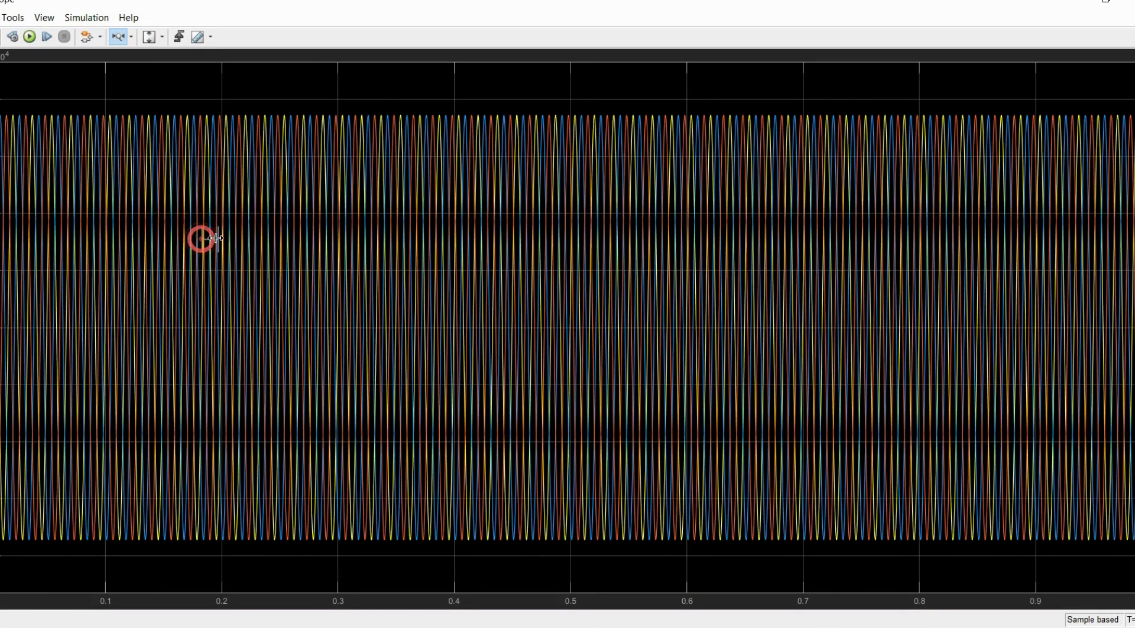
drag(215, 237, 216, 238)
scroll(266, 208, down, 4)
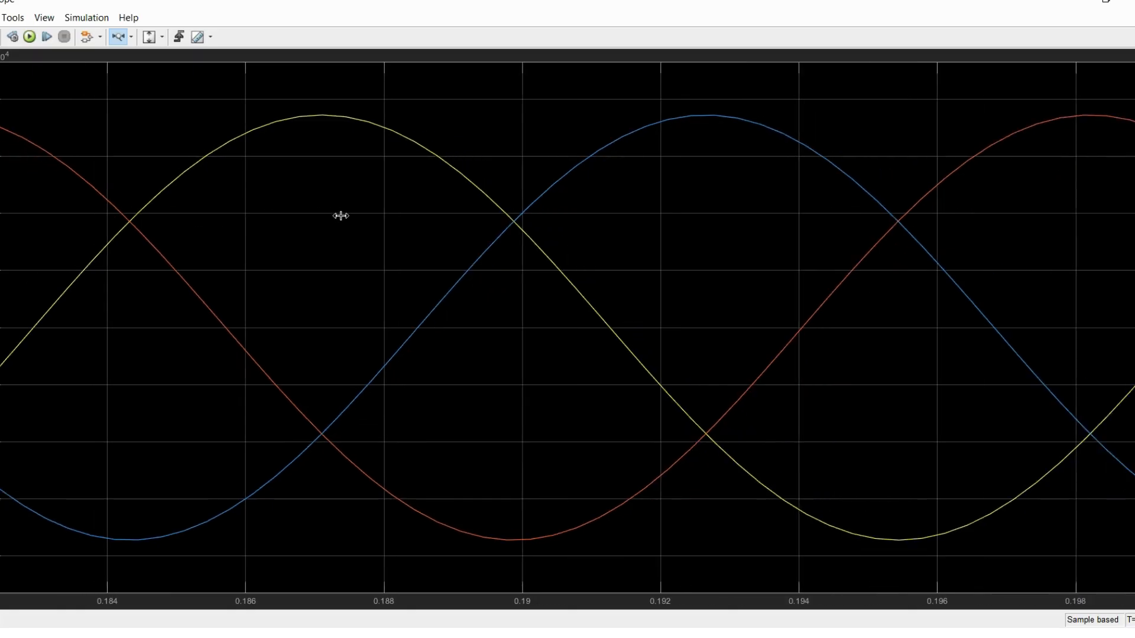
scroll(228, 211, down, 1)
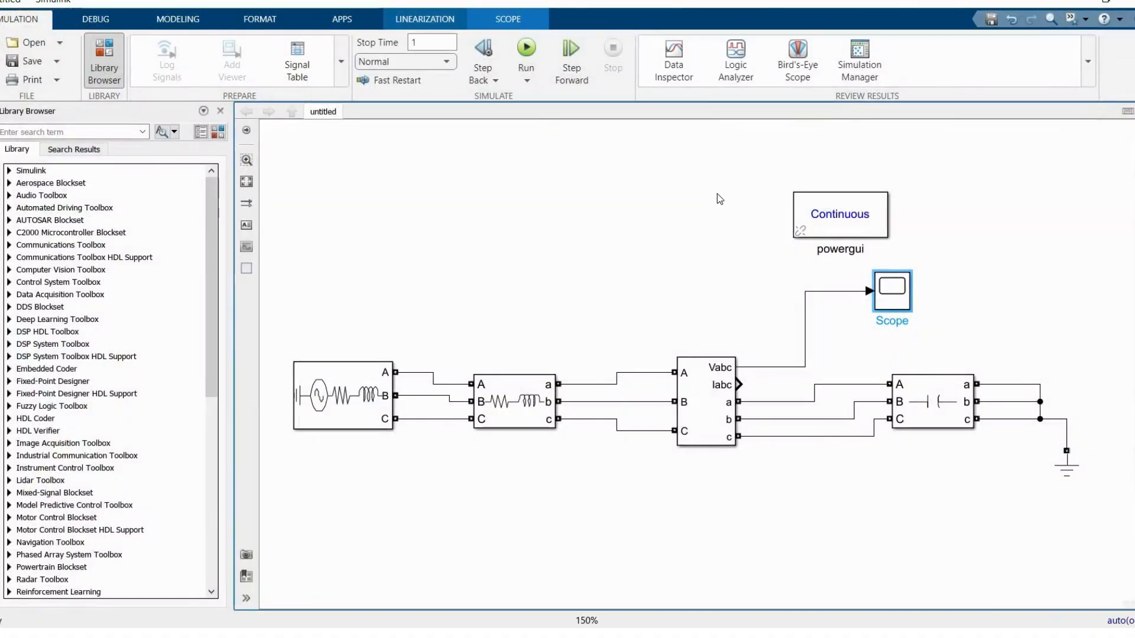
Step: Place copies of the Three-Phase Source, RL branch, capacitive branch and Ground in a row below the original circuit
click(706, 403)
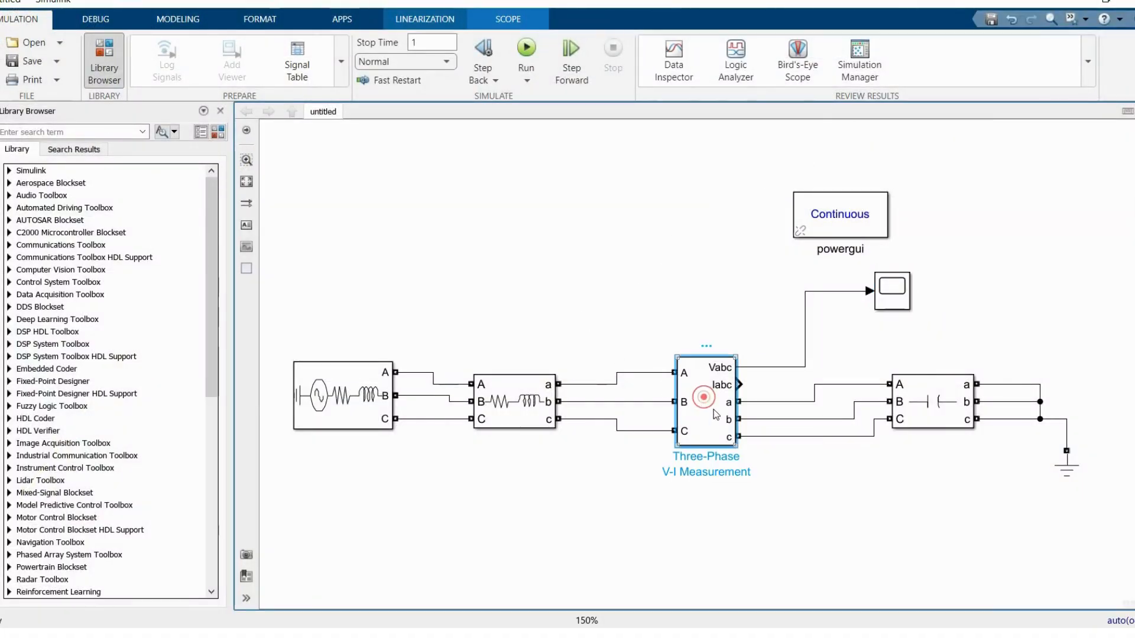
scroll(898, 576, down, 3)
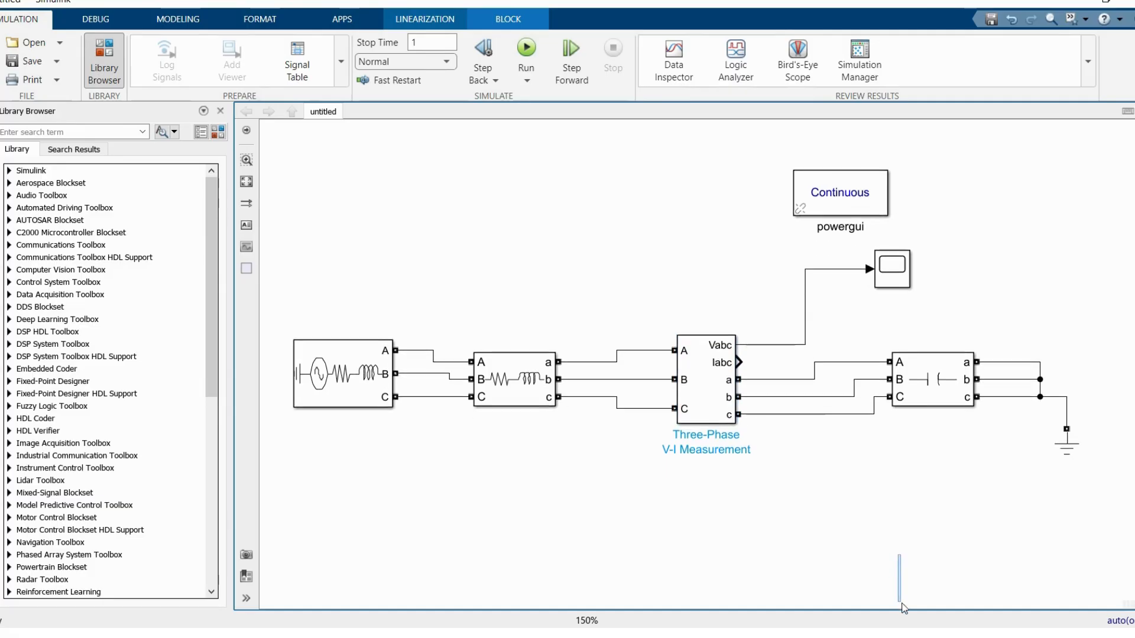
drag(343, 287, 342, 454)
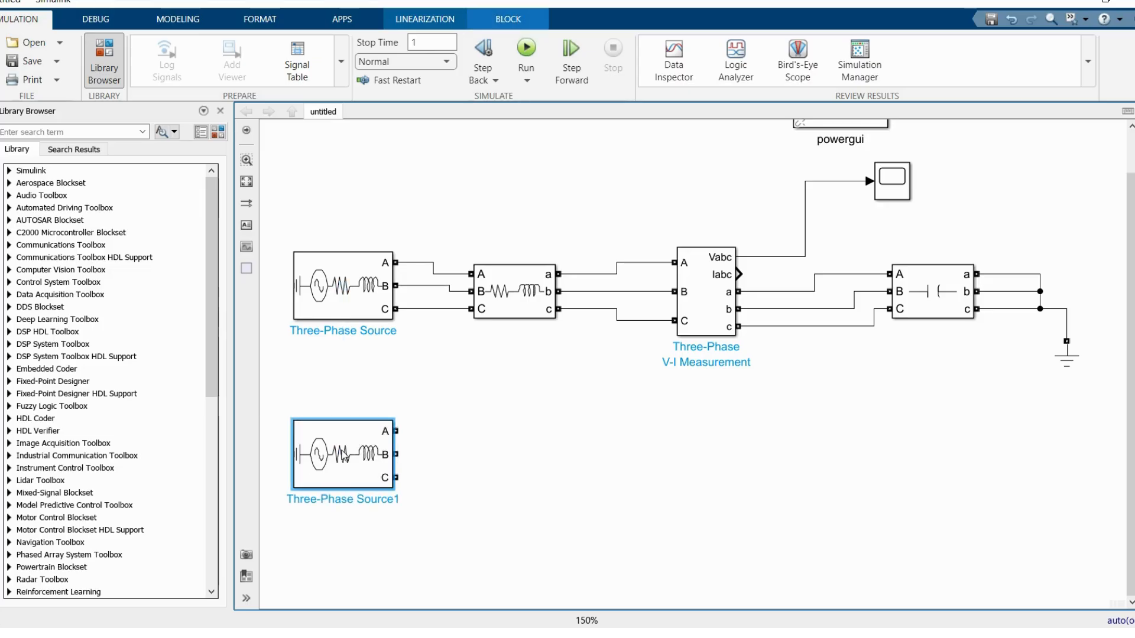
drag(518, 292, 518, 449)
drag(906, 297, 876, 454)
drag(1072, 355, 1062, 482)
Step: Wire the copied source through the RL and capacitive branches on all three phases and tie their outputs to the copied Ground
drag(395, 431, 471, 430)
mouse_move(396, 454)
mouse_down()
mouse_move(471, 442)
mouse_move(472, 467)
mouse_up()
mouse_move(559, 432)
mouse_down()
mouse_move(846, 446)
mouse_move(861, 432)
mouse_up()
drag(559, 445, 860, 448)
drag(595, 461, 861, 467)
drag(1045, 462, 1054, 448)
drag(947, 466, 1054, 453)
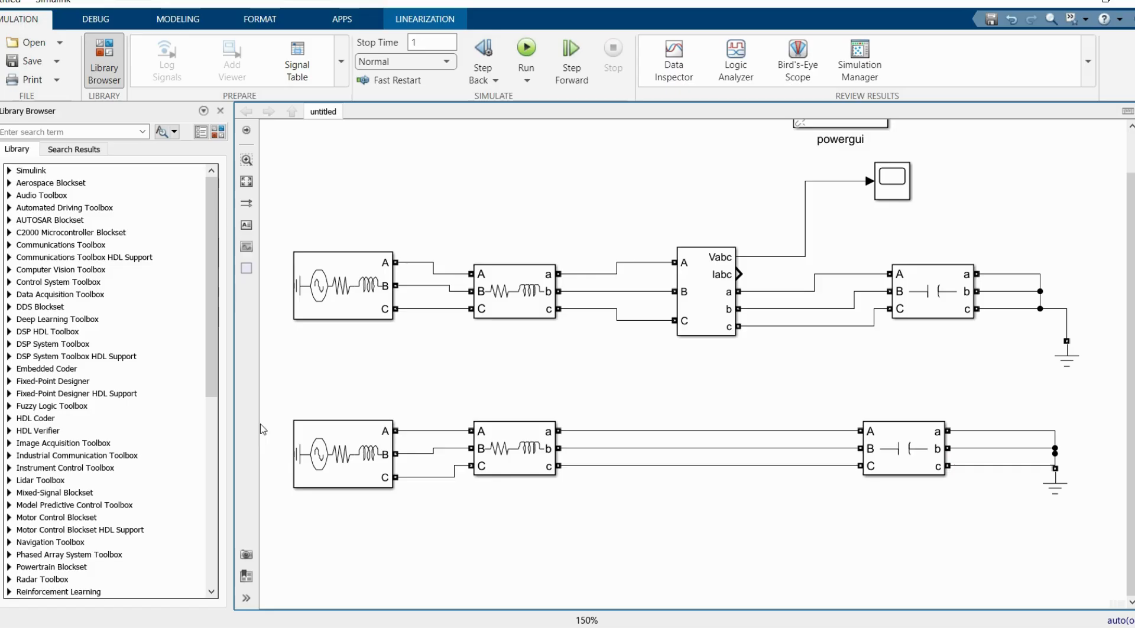
Step: Set Measurements to Branch voltages for the RL branch in the lower circuit
double_click(496, 460)
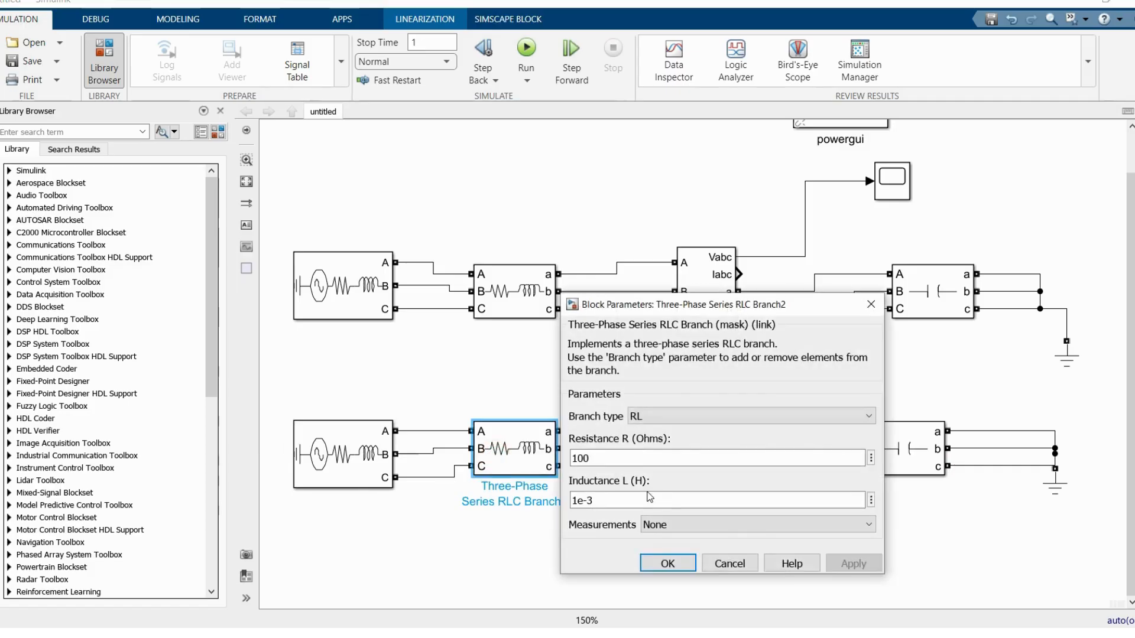
click(665, 526)
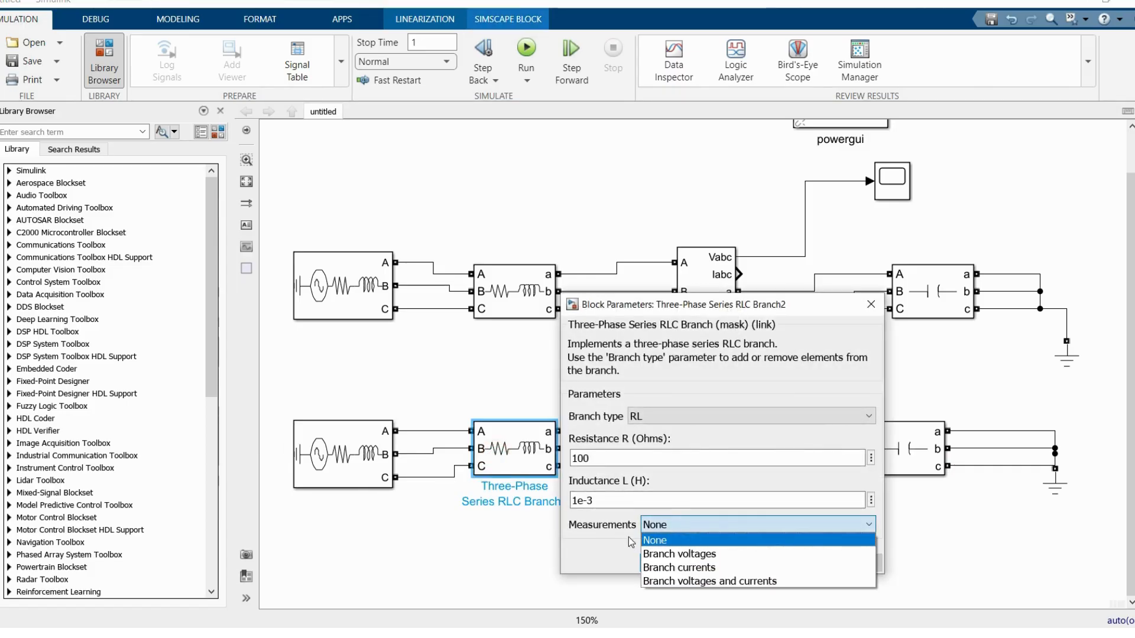
click(698, 559)
click(679, 565)
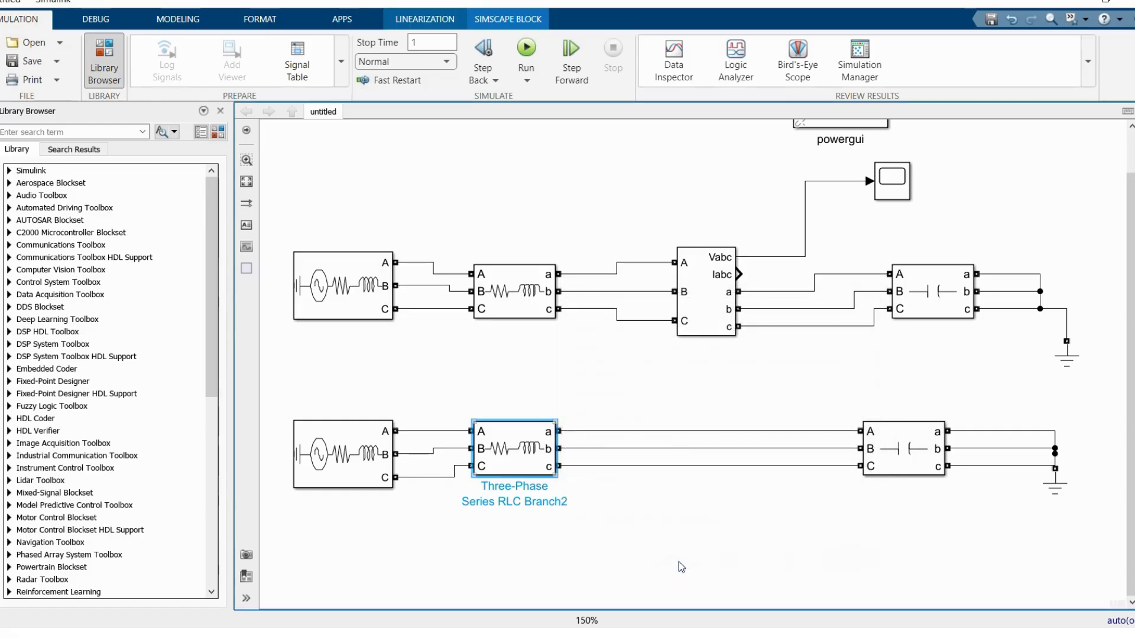
Step: Set Measurements to Branch voltages for the capacitive branch in the lower circuit
double_click(911, 461)
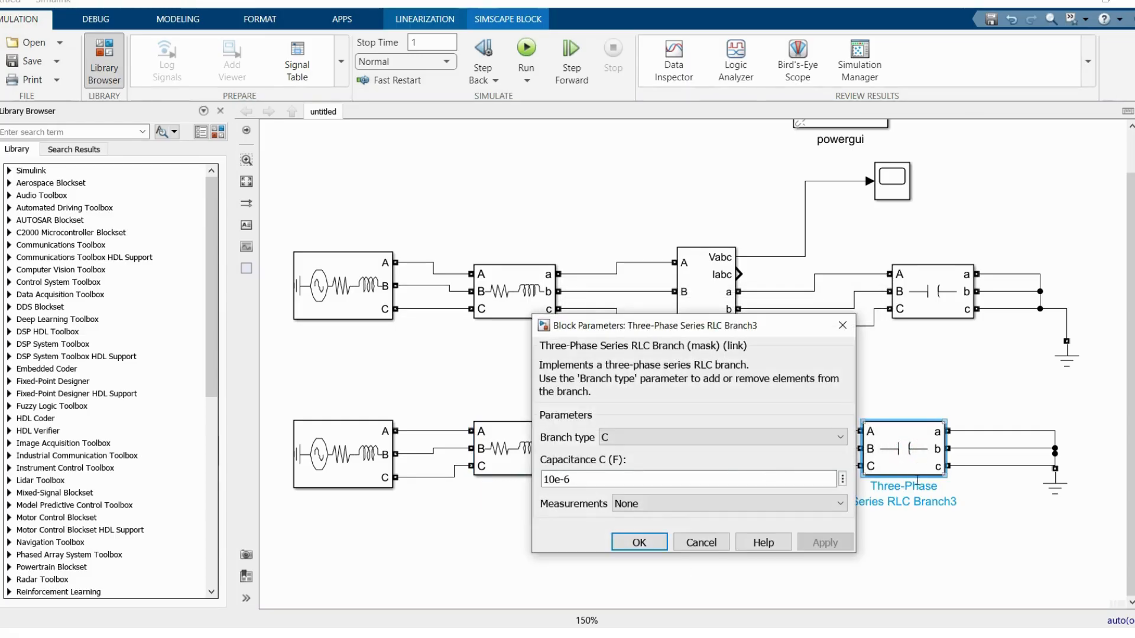
click(644, 504)
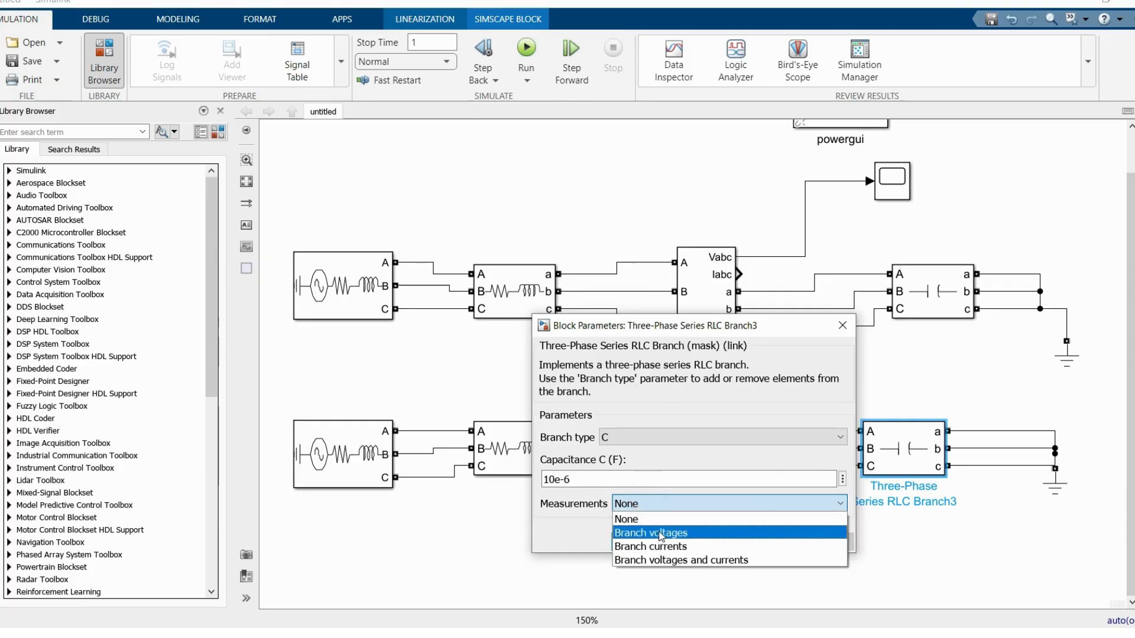
click(660, 535)
click(647, 610)
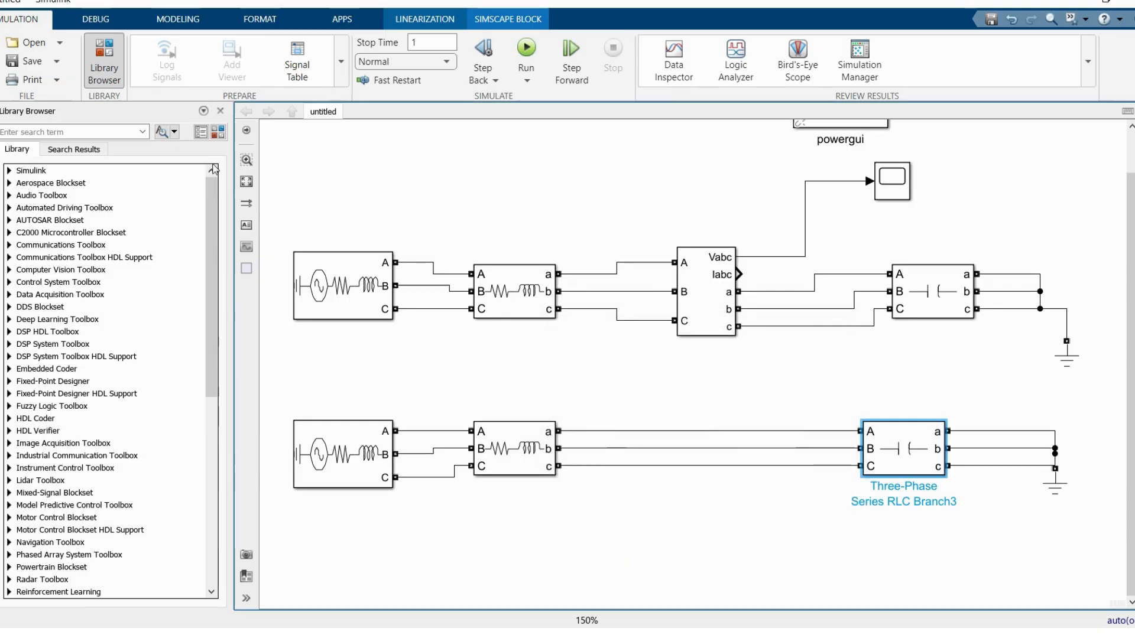
Step: Place two Multimeter blocks from the Specialized Power Systems sensors library, one above the other, beneath the lower circuit
click(218, 123)
click(219, 131)
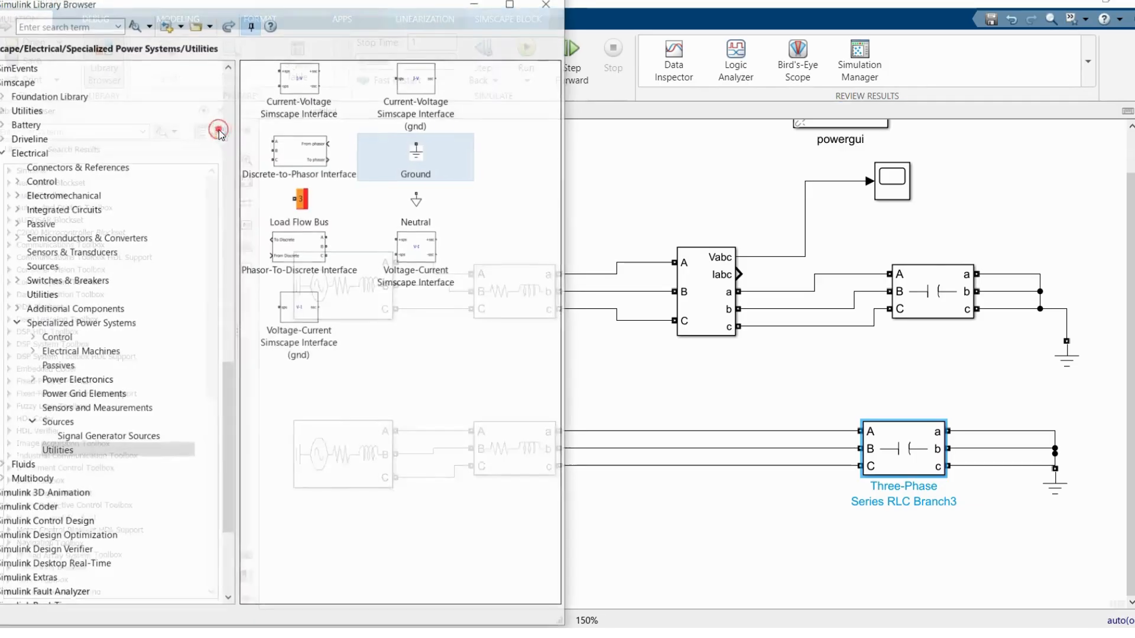
click(86, 412)
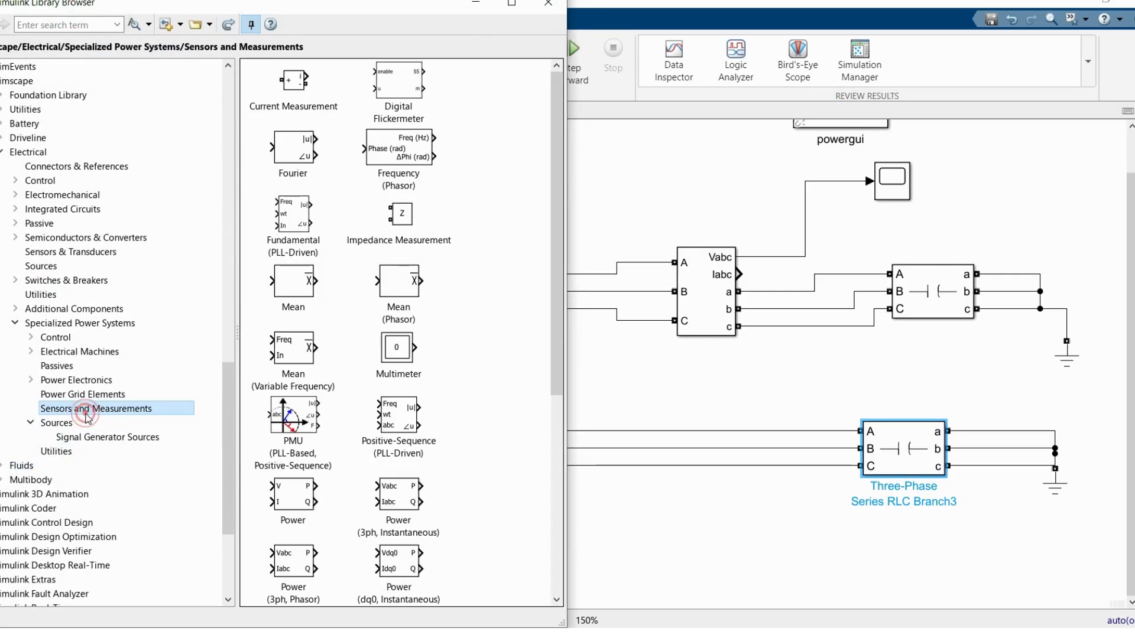
drag(397, 360, 683, 529)
click(540, 6)
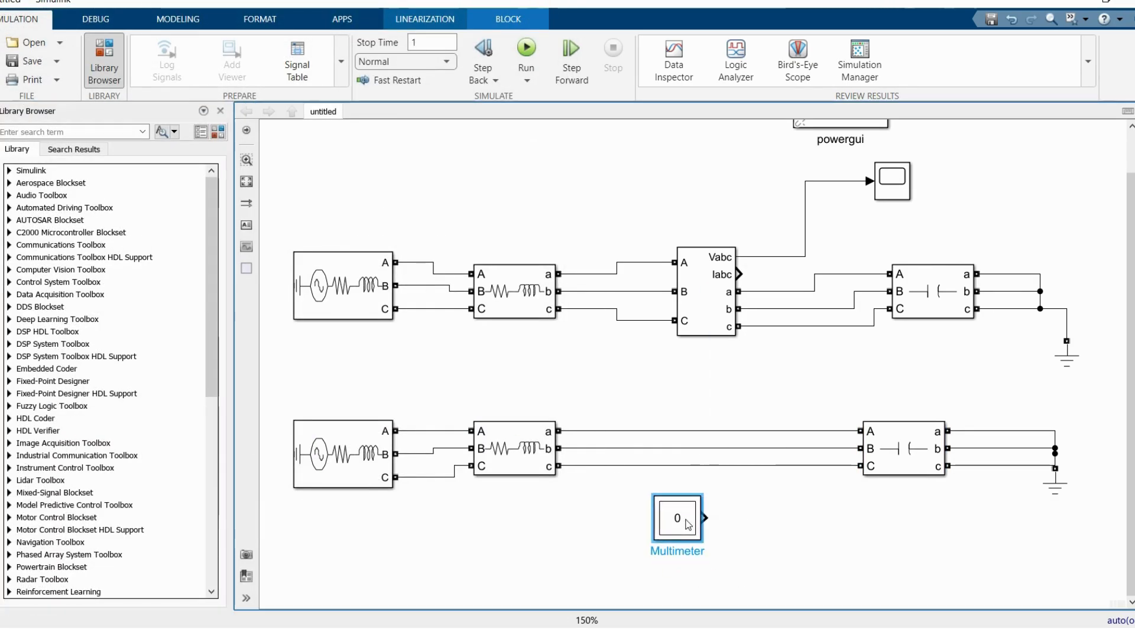
click(218, 132)
drag(373, 344, 685, 583)
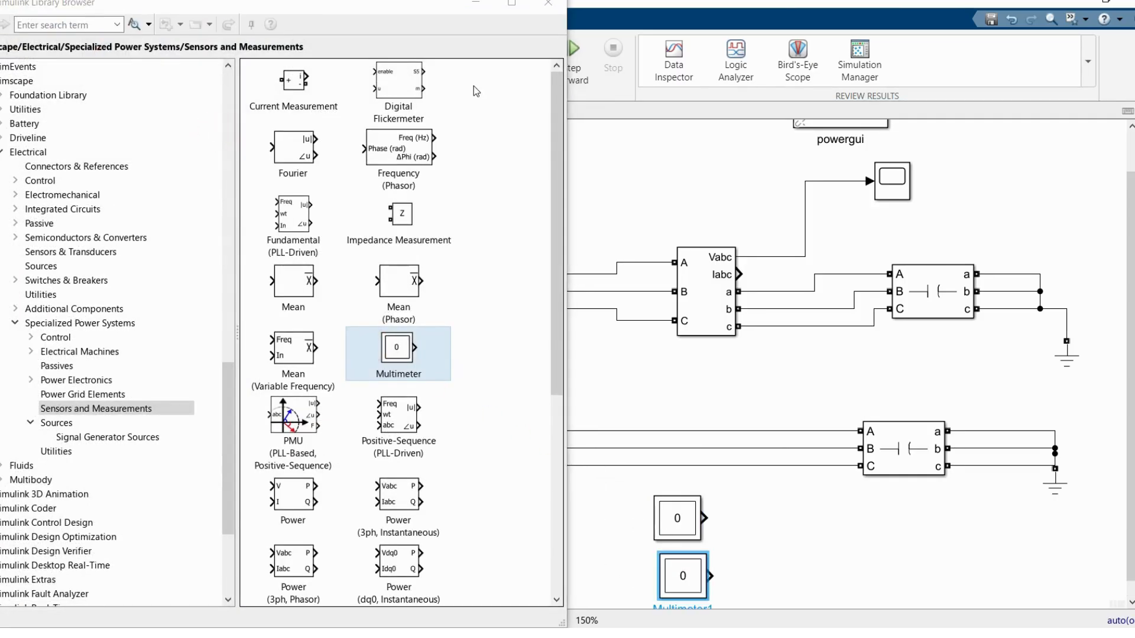
click(548, 4)
Step: Set the upper Multimeter to output Ub1, Ub2 and Ub3 of Three-Phase Series RLC Branch2
click(520, 456)
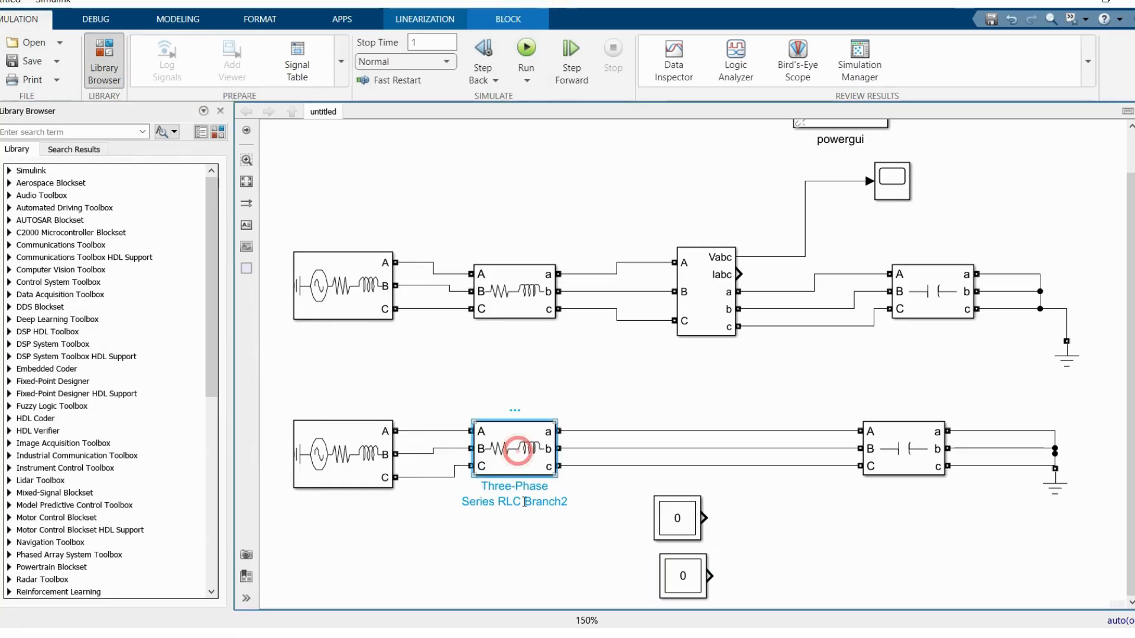
click(690, 523)
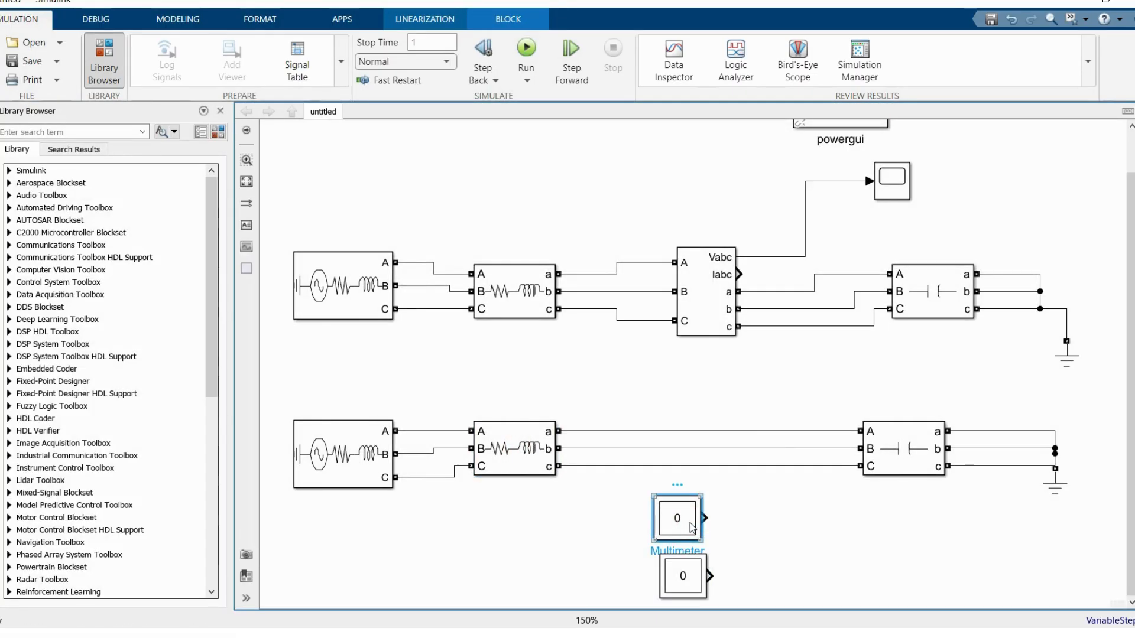
double_click(689, 522)
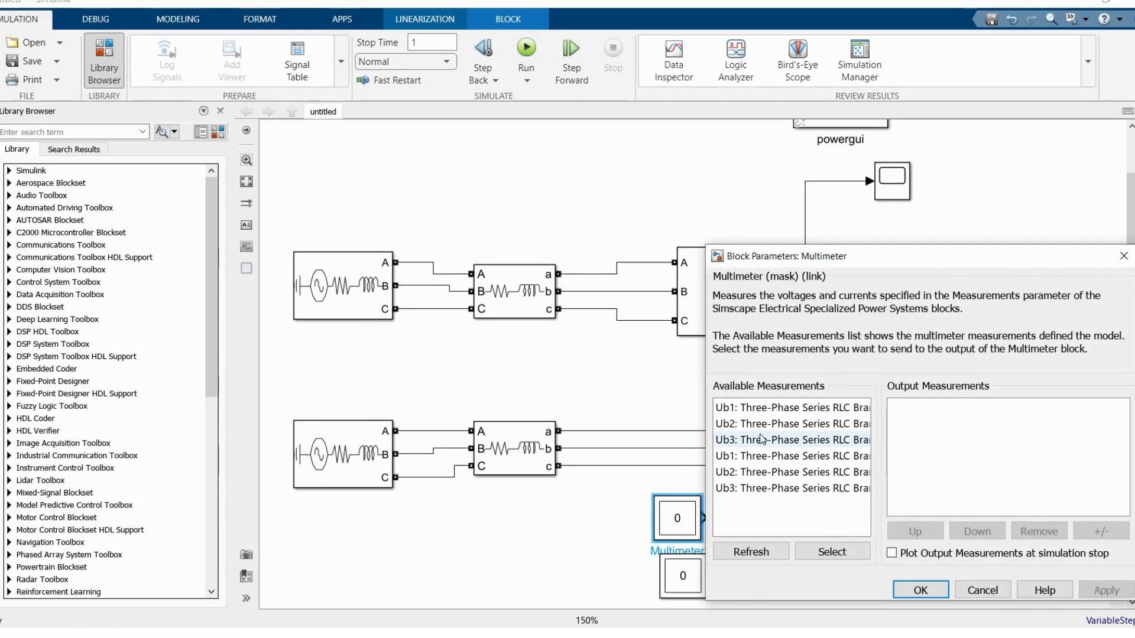
drag(883, 251, 581, 156)
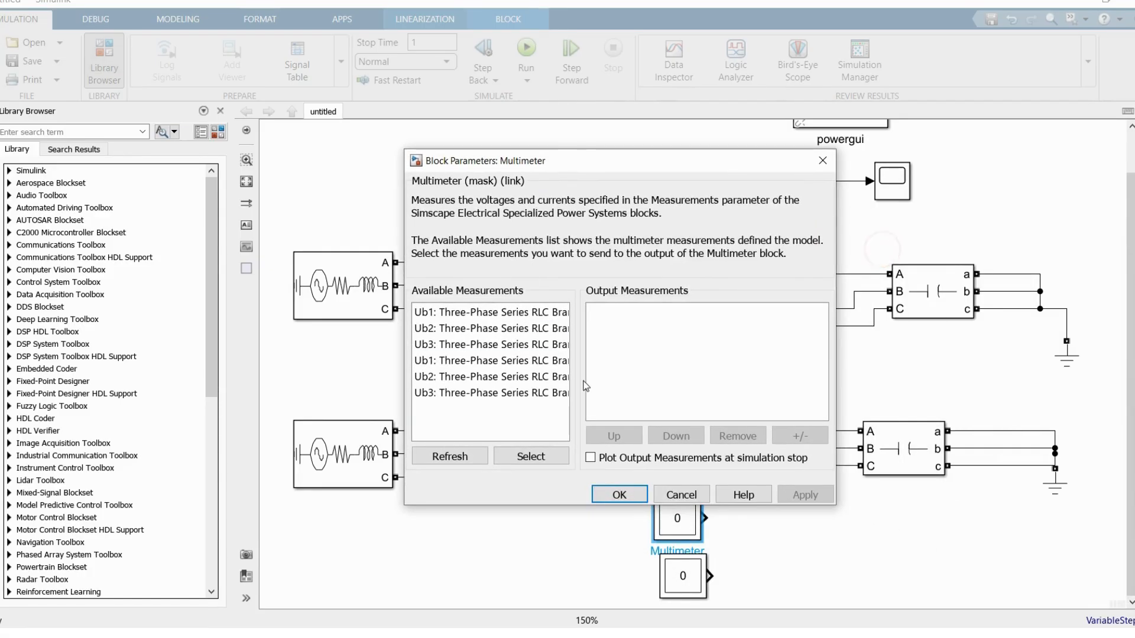
drag(838, 508, 966, 517)
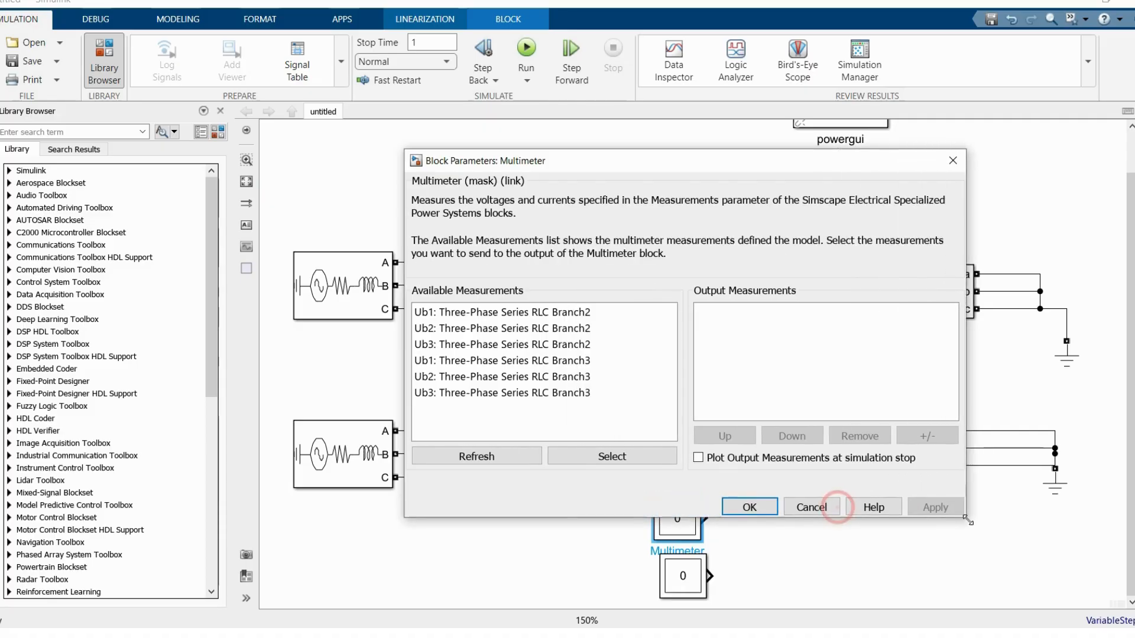
click(499, 317)
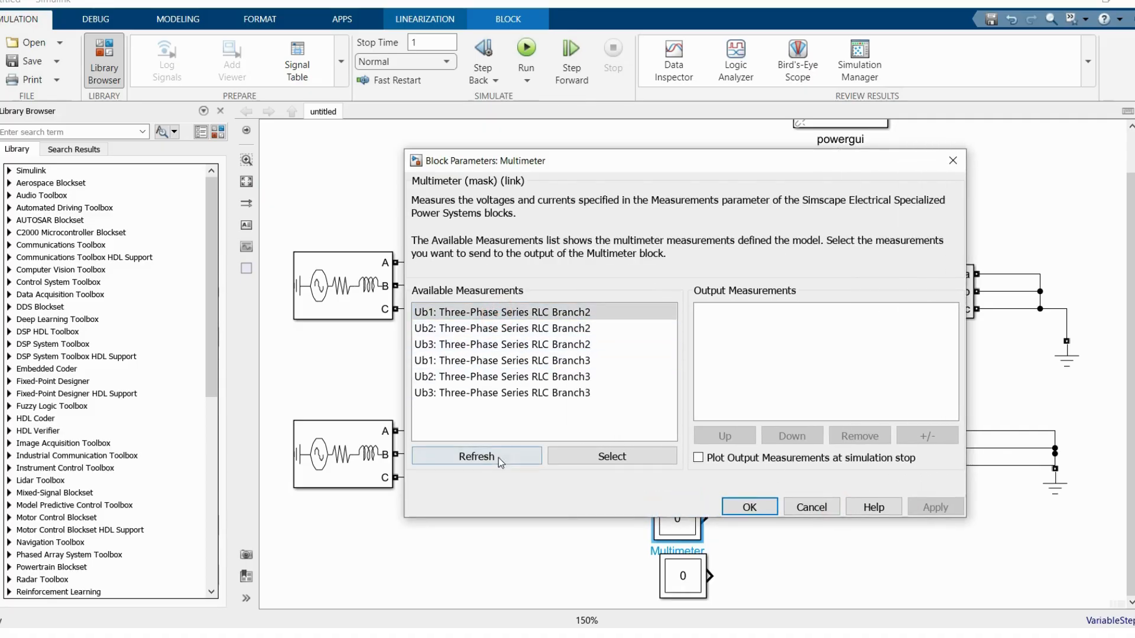
click(604, 461)
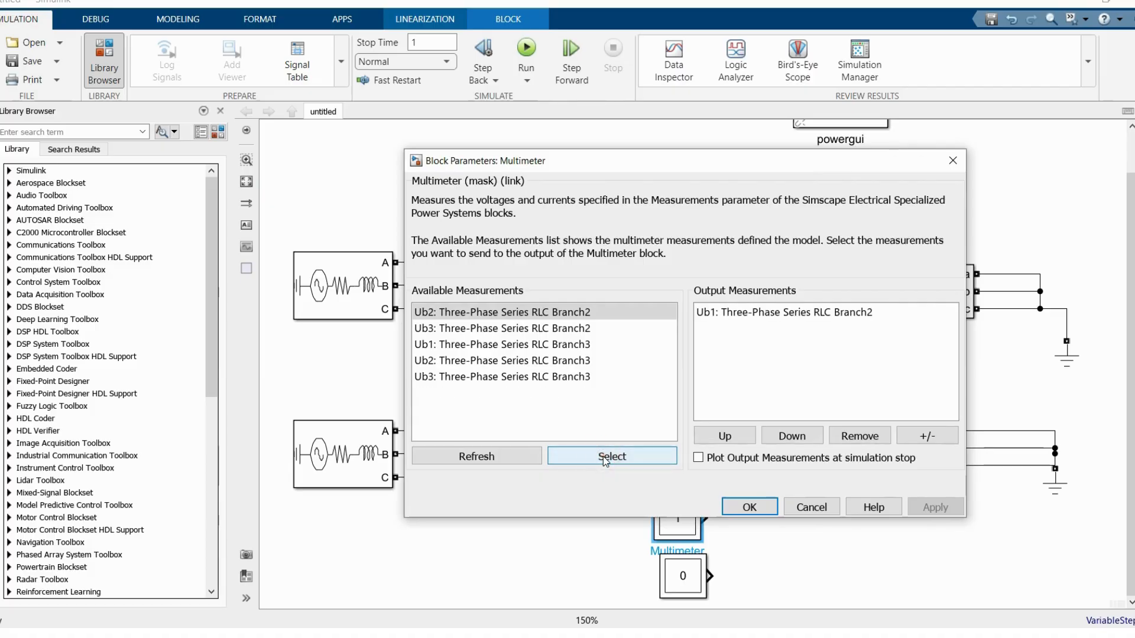
click(604, 461)
click(605, 459)
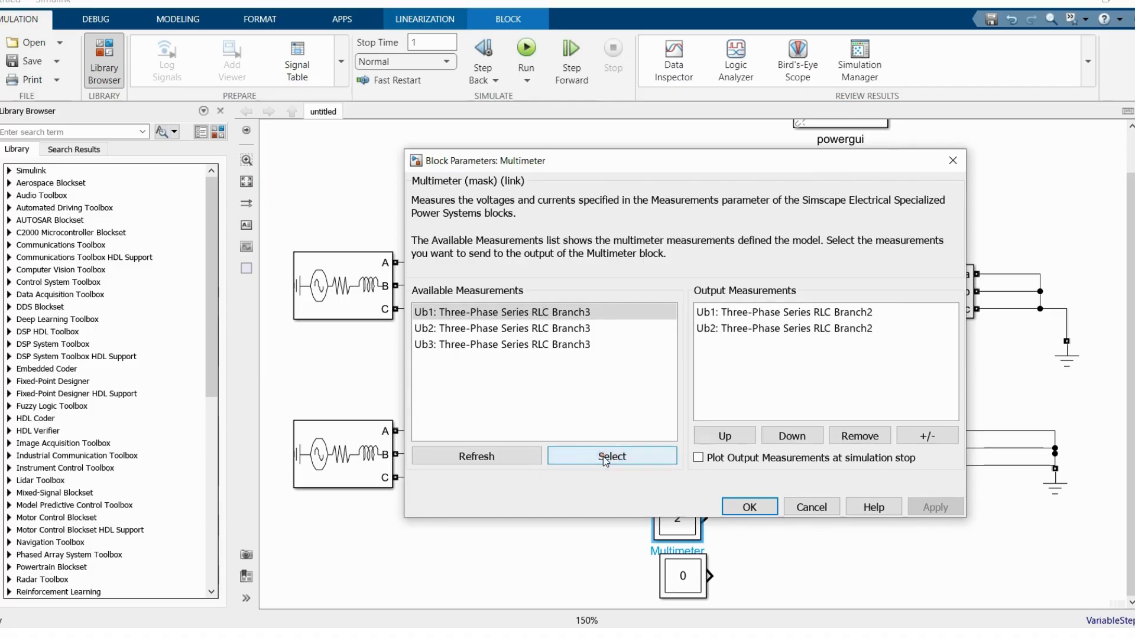
click(752, 510)
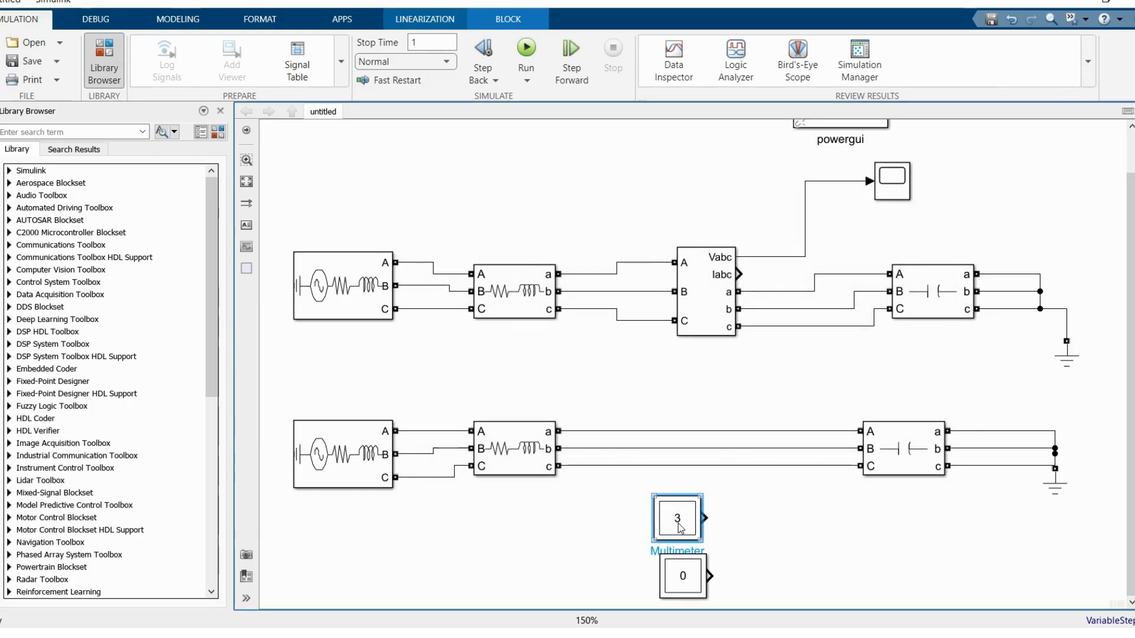
Step: Set the lower Multimeter to output Ub1, Ub2 and Ub3 of Three-Phase Series RLC Branch3
double_click(694, 580)
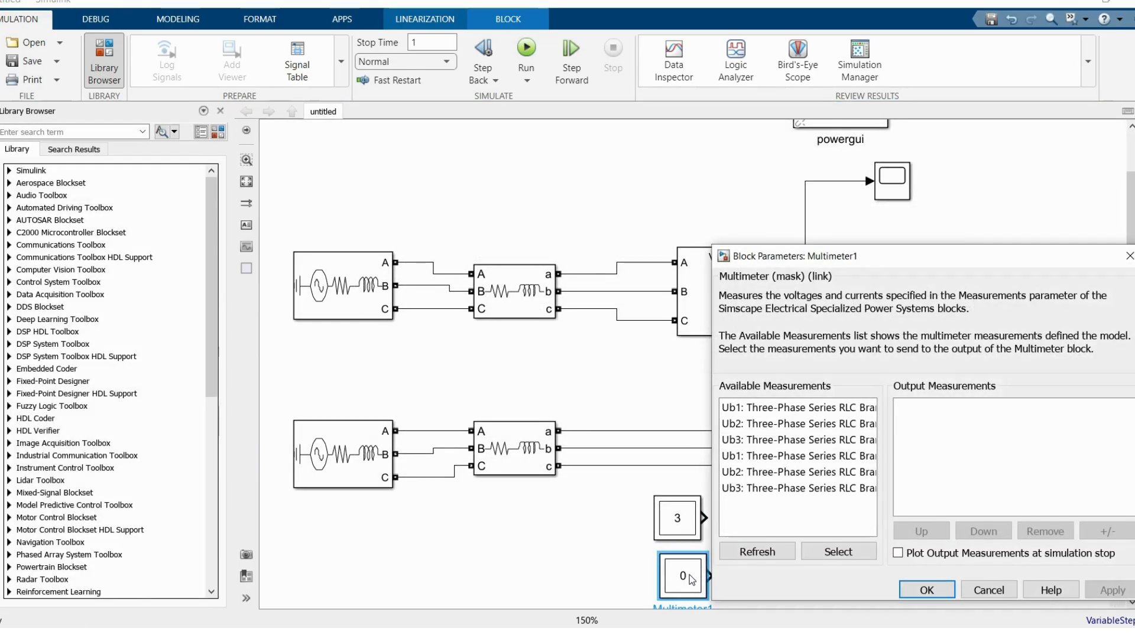
drag(739, 256, 489, 168)
drag(889, 513, 964, 521)
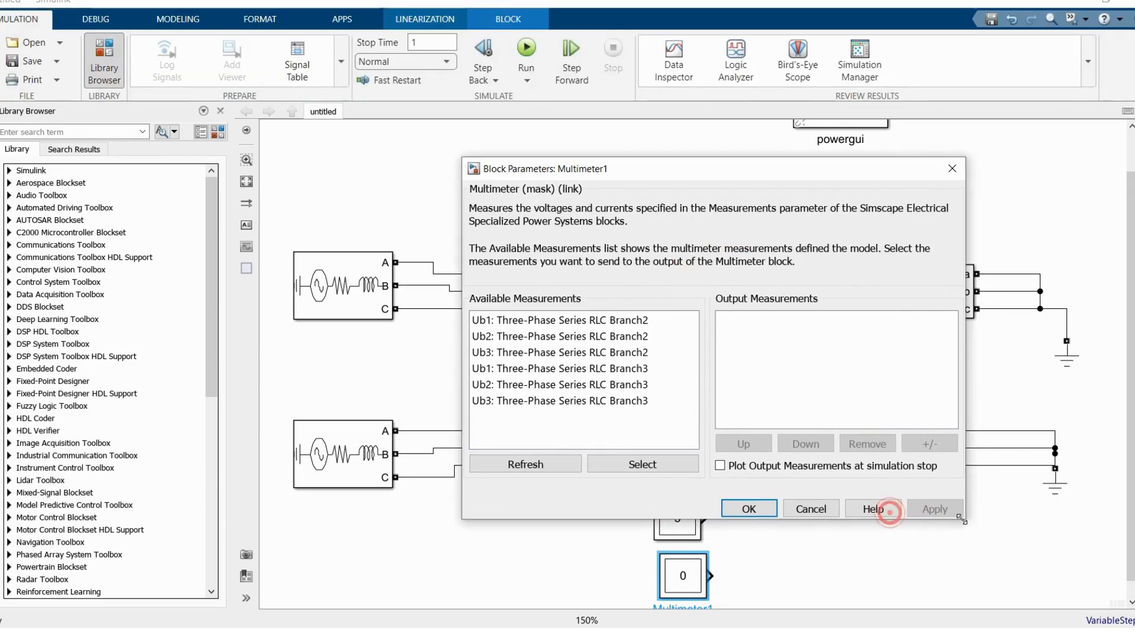
click(587, 368)
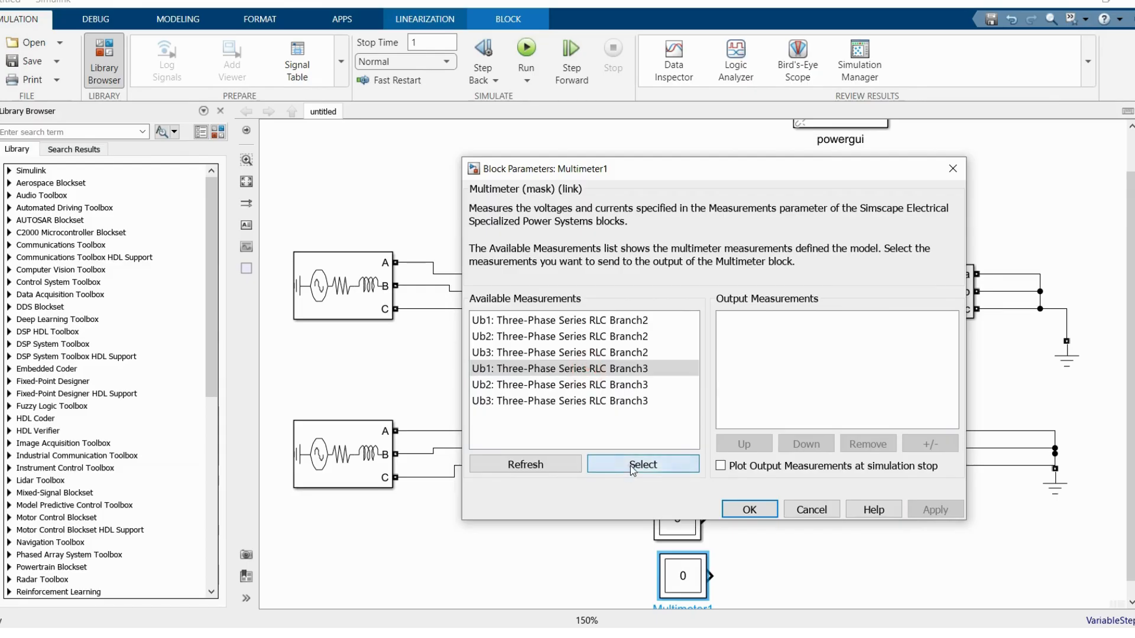
click(633, 470)
click(633, 469)
click(633, 470)
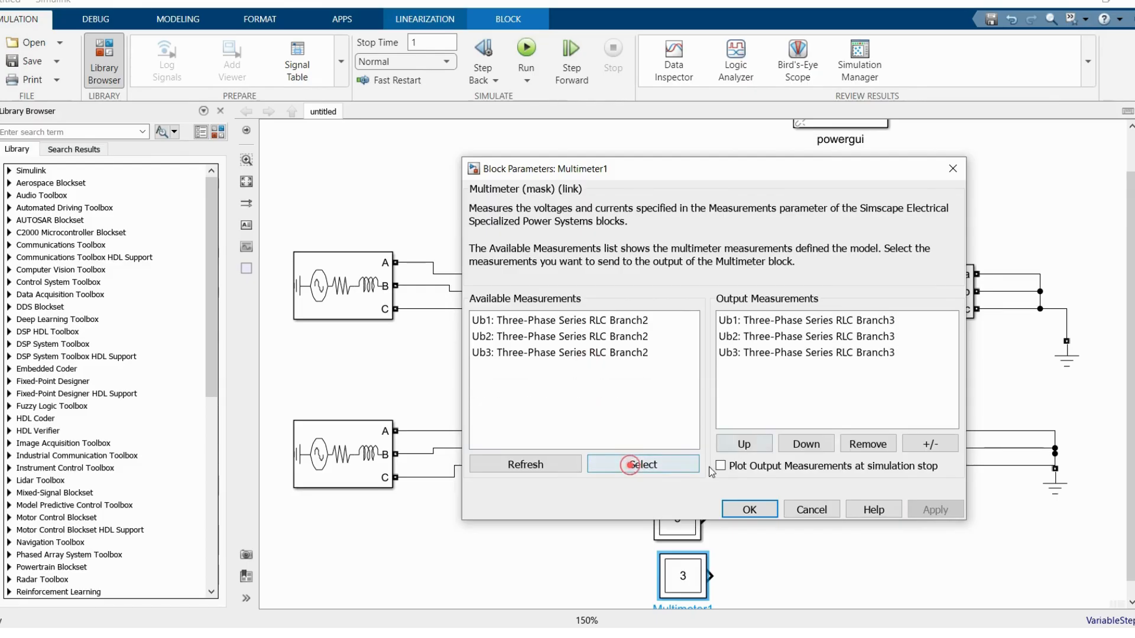
click(749, 510)
Step: Connect a copied Scope to the output of each Multimeter and run the simulation
drag(885, 178, 777, 583)
click(526, 49)
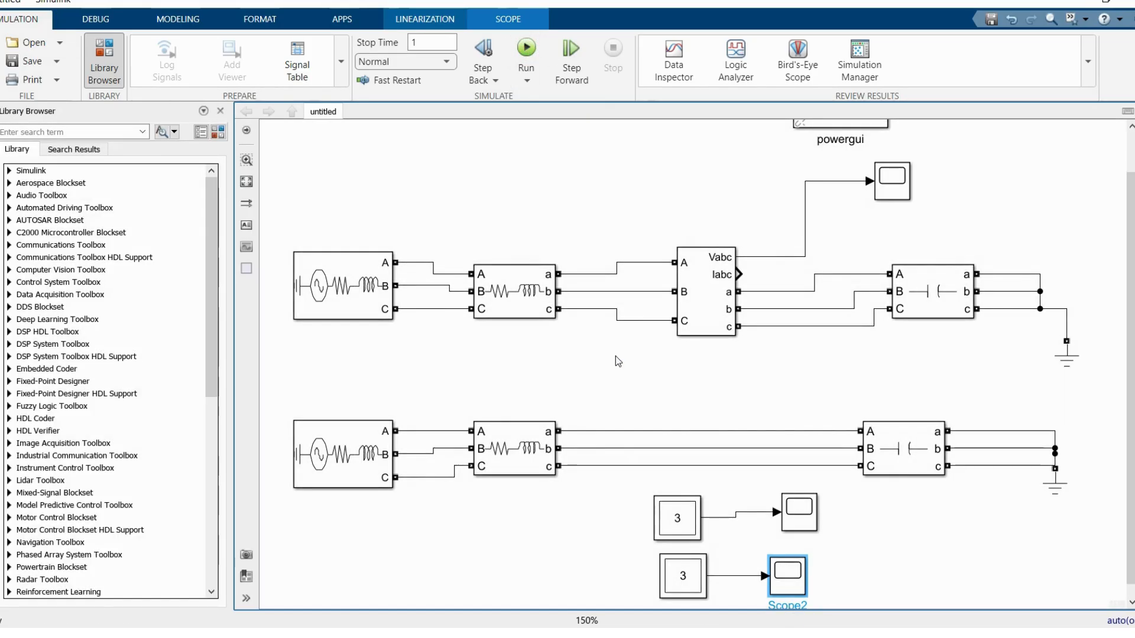
double_click(677, 519)
double_click(512, 452)
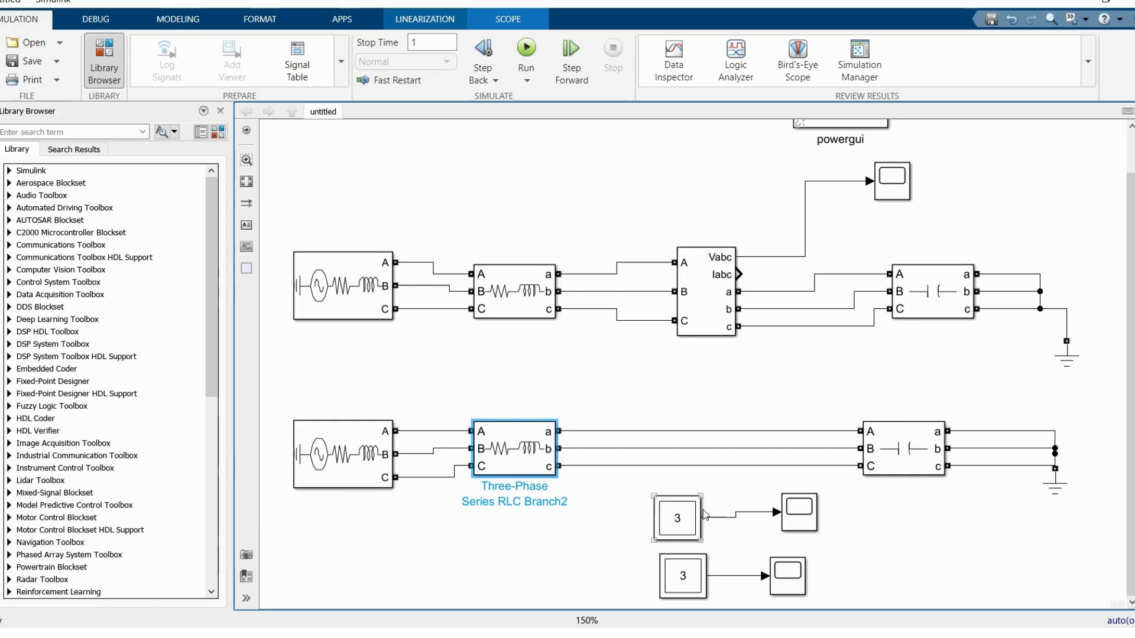
Step: View the RL branch voltages in the upper Multimeter's Scope, scaled to fit and zoomed in on time near 0.15 s
click(803, 514)
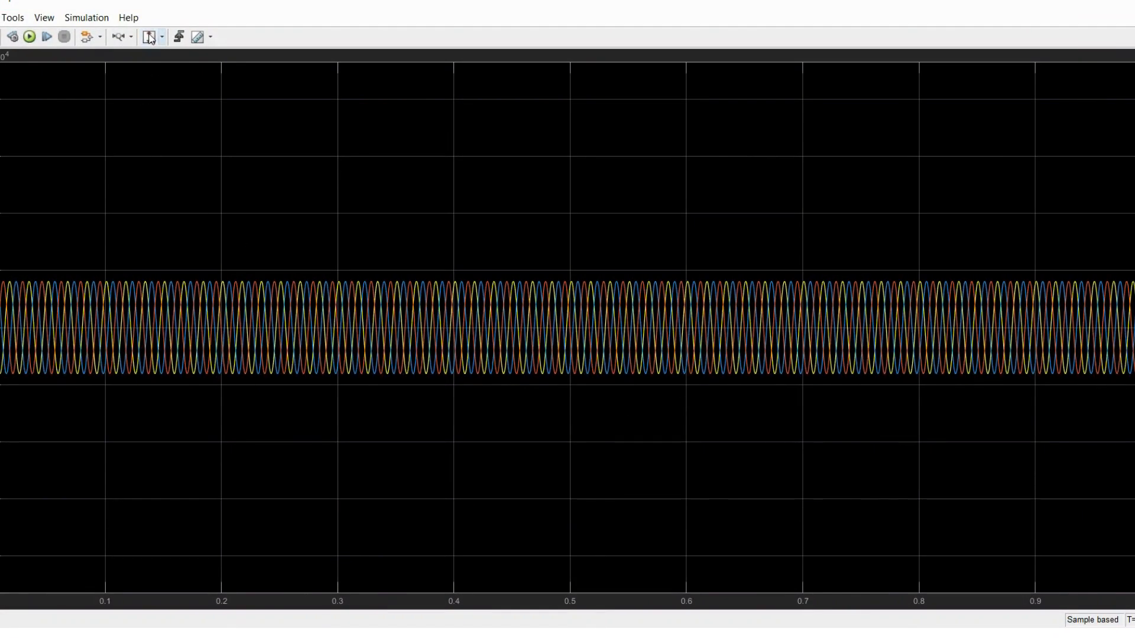
click(149, 38)
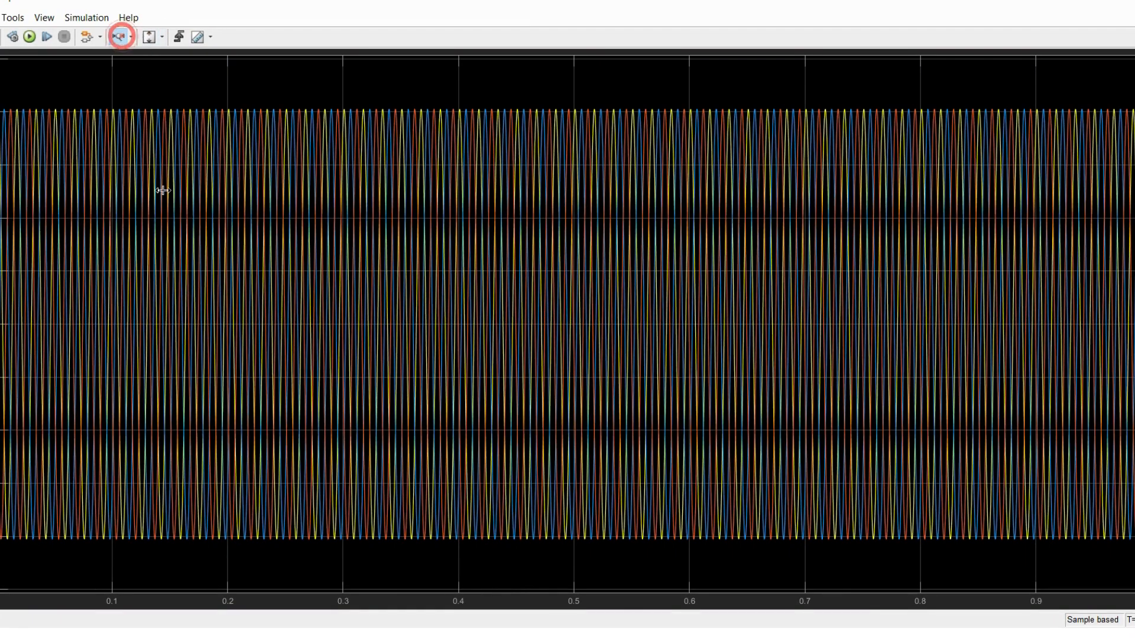
drag(165, 192, 175, 192)
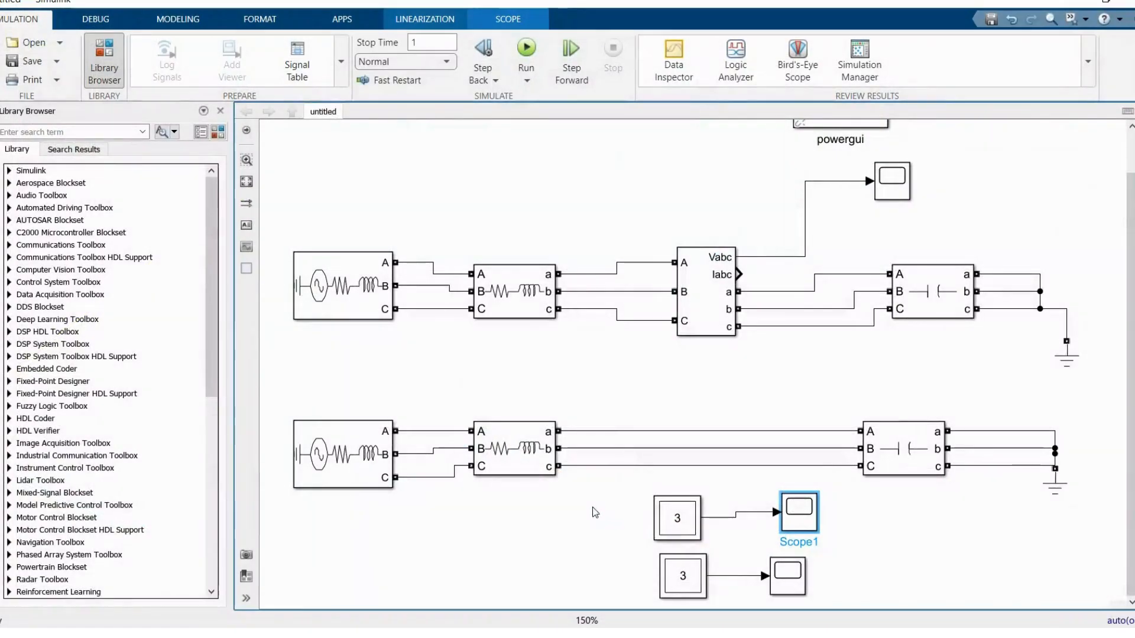
Step: View the capacitive branch voltages in the lower Multimeter's Scope, scaled to fit both axes
click(517, 454)
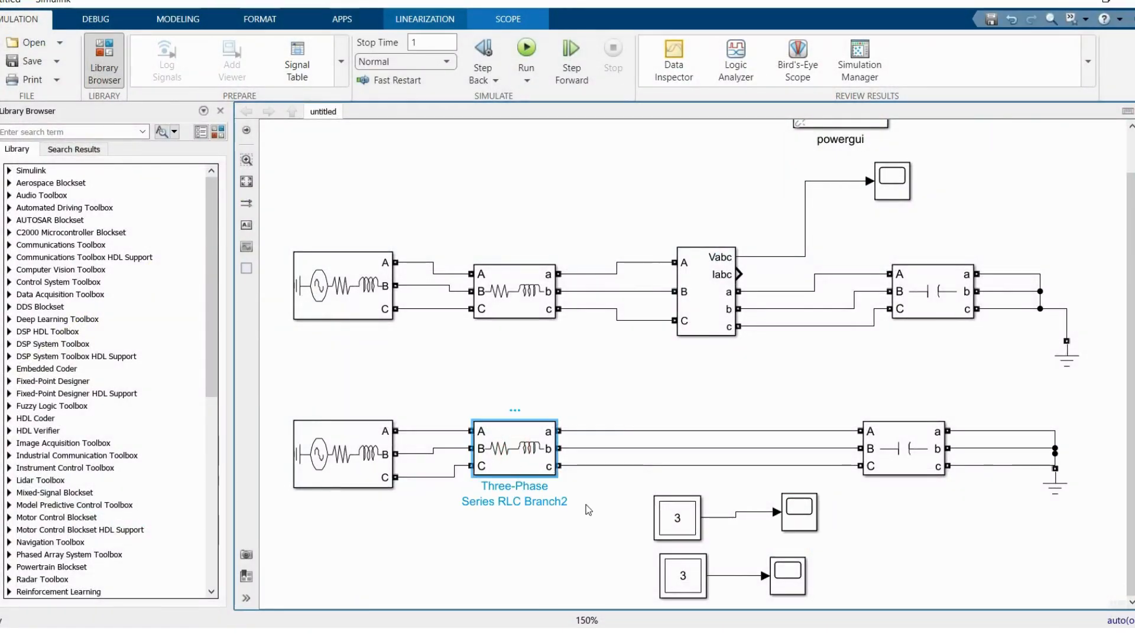
click(792, 574)
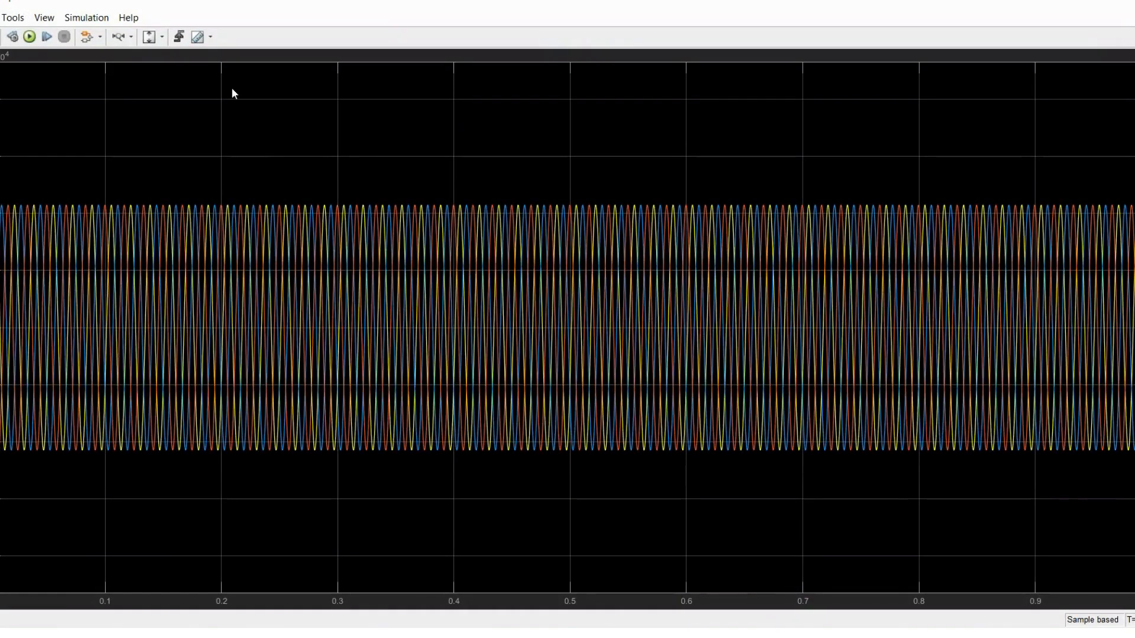
click(161, 37)
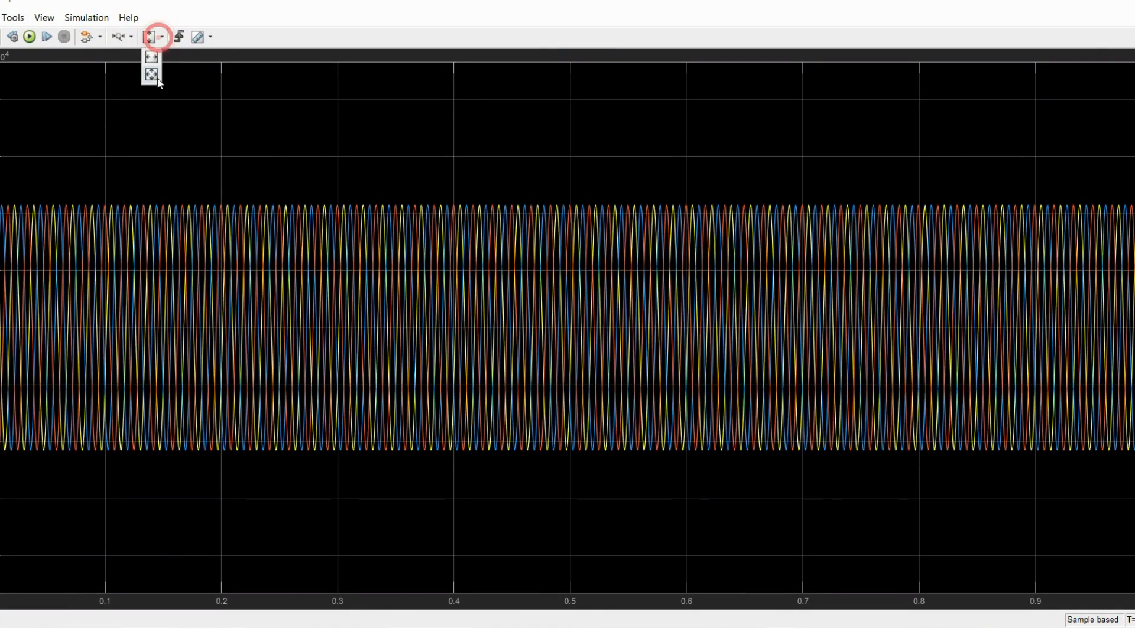
click(153, 73)
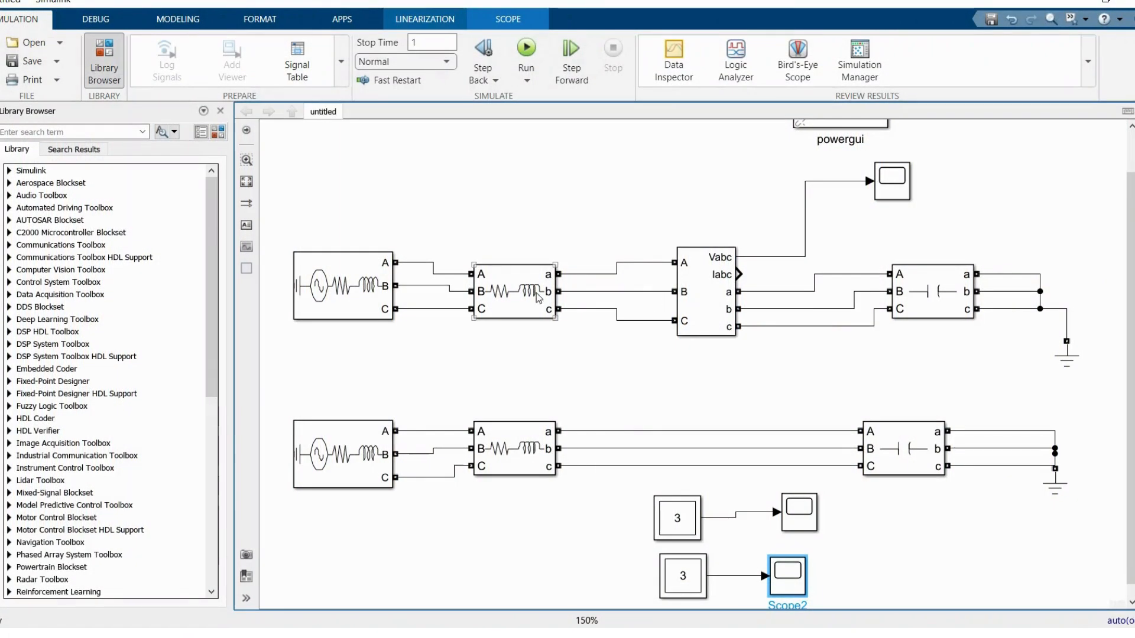
click(535, 290)
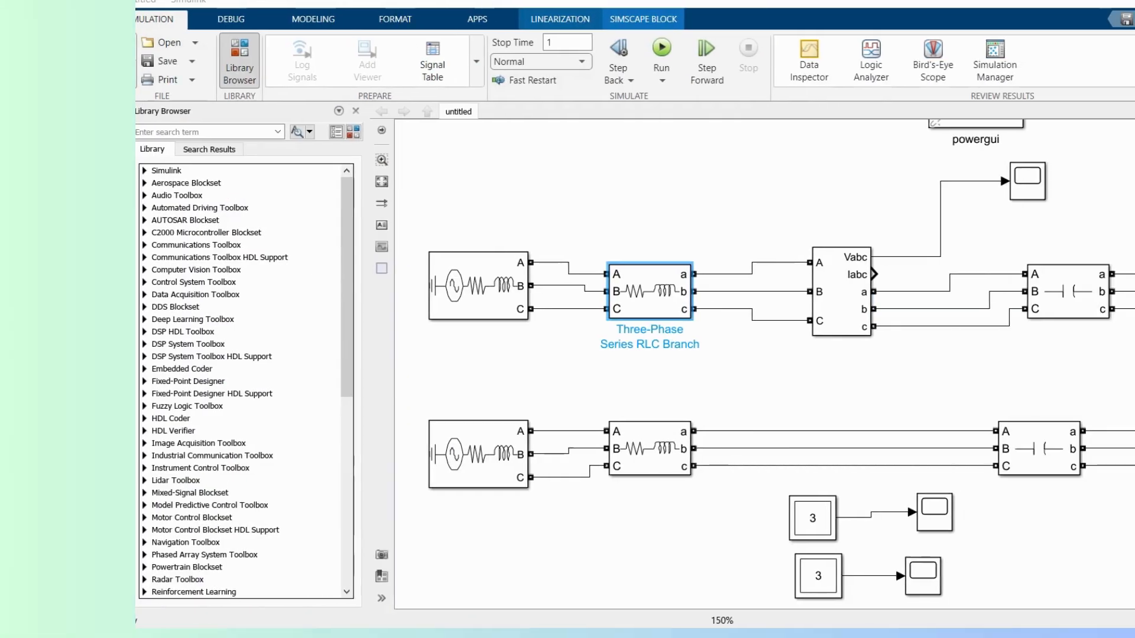
Step: Create a new blank model and place a Three-Phase Source from the Specialized Power Systems library in it
key(ctrl+n)
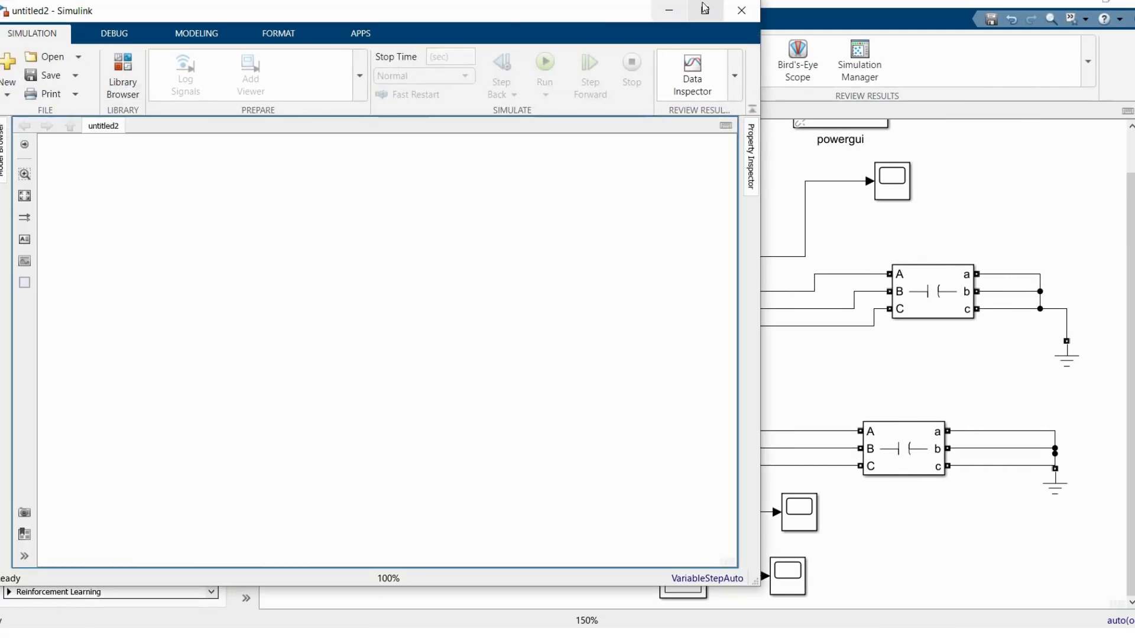
click(703, 6)
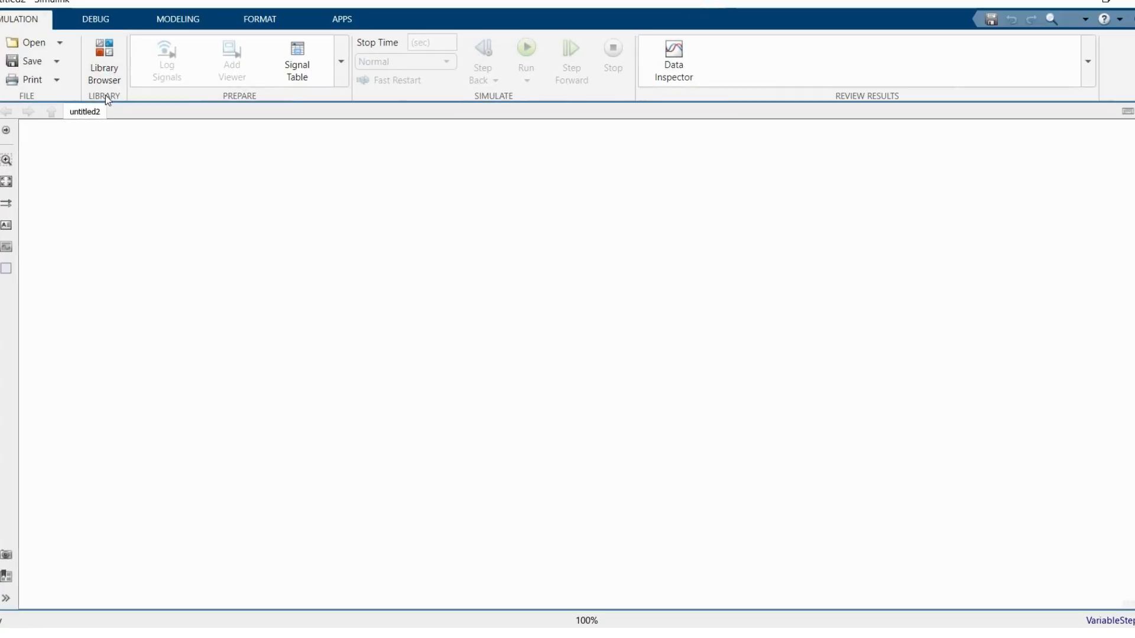
click(110, 68)
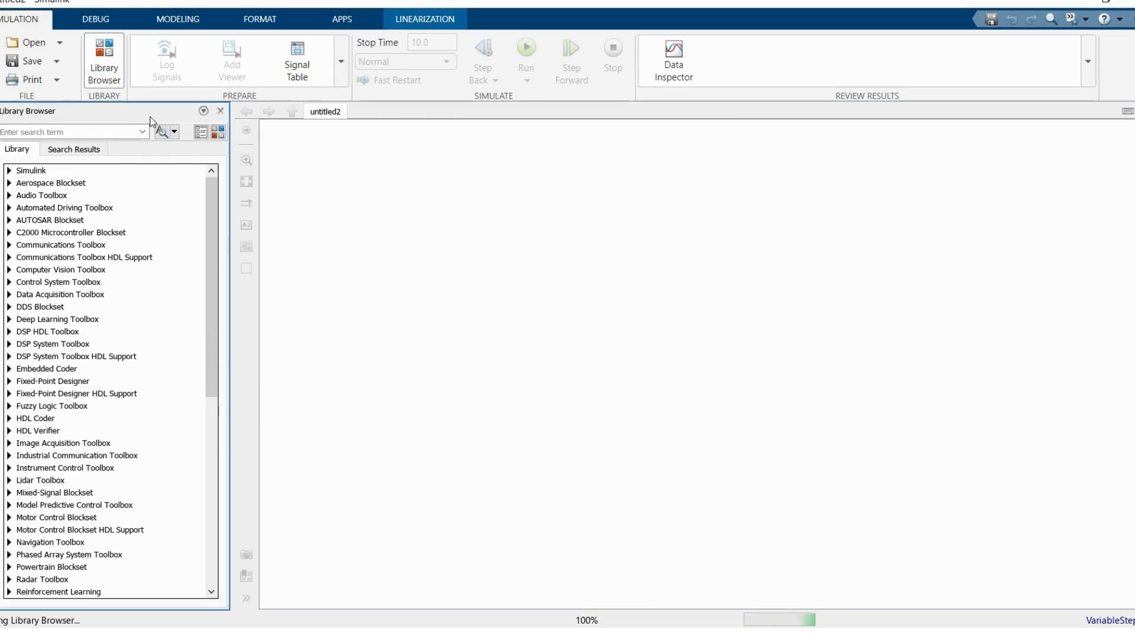
click(215, 132)
click(58, 423)
drag(278, 541, 605, 446)
Step: Add a powergui block to the new model, above and well to the right of the Three-Phase Source
click(48, 322)
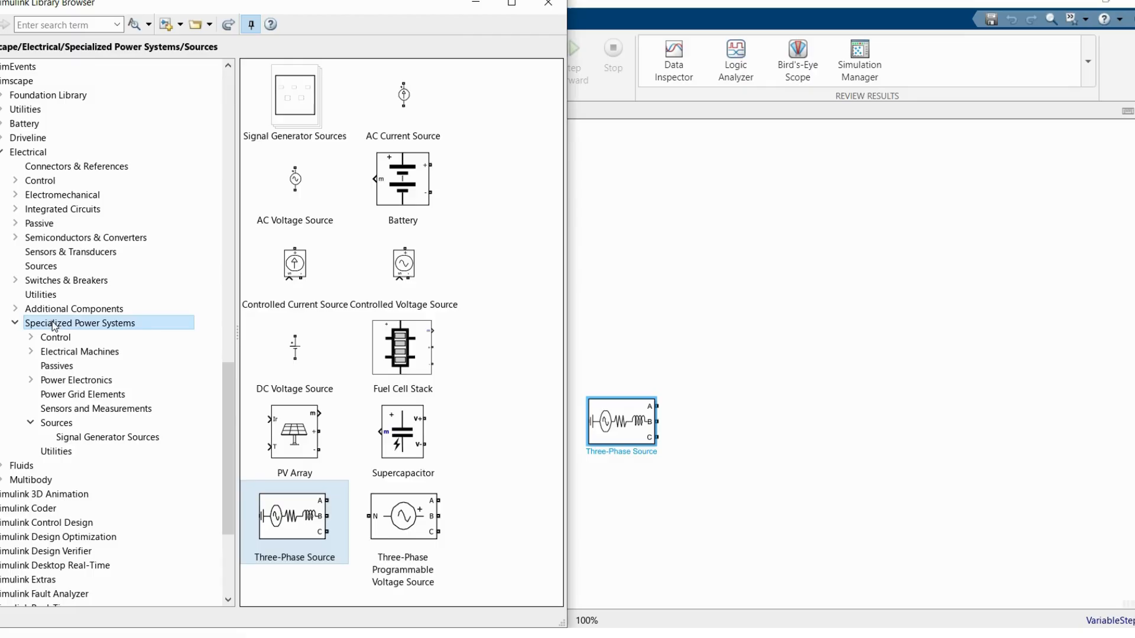
click(48, 451)
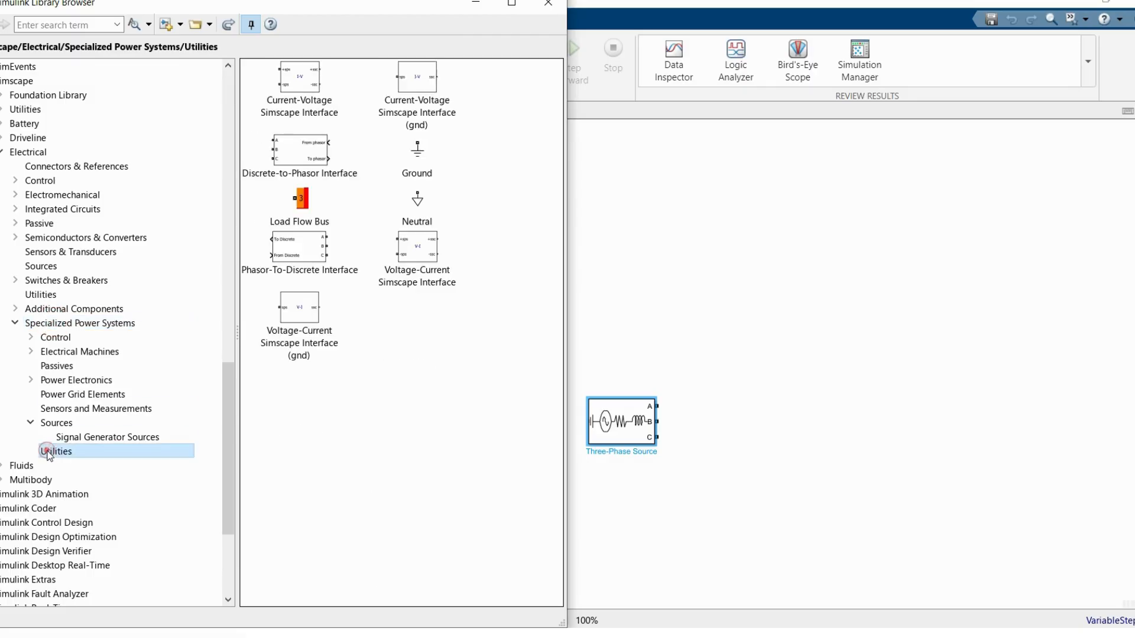
click(68, 324)
drag(280, 416, 1069, 152)
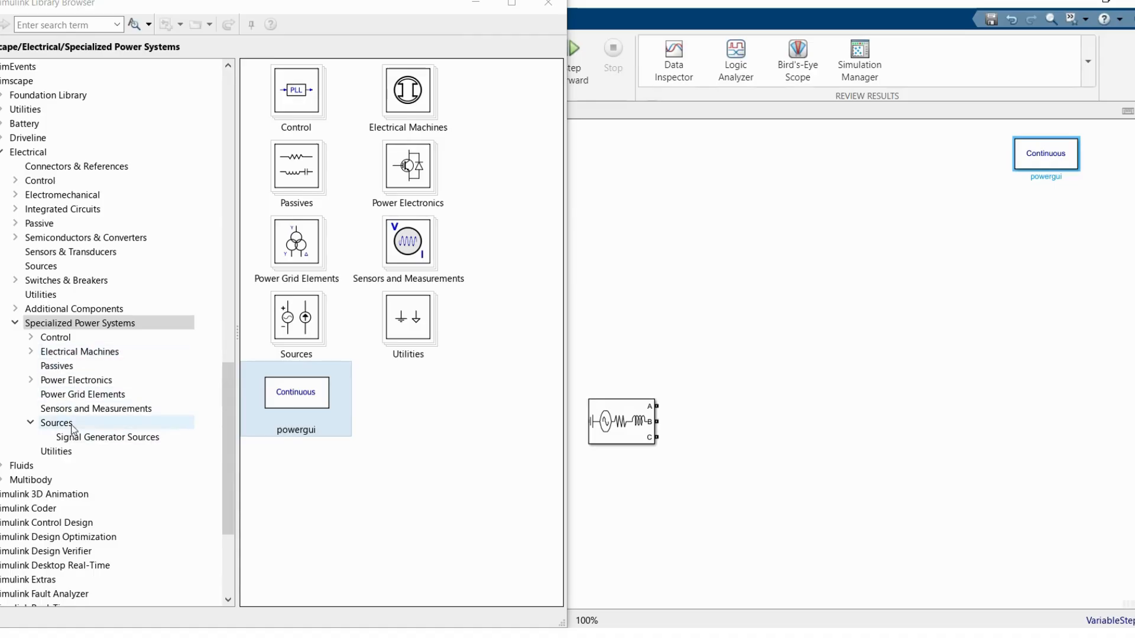
Step: Place a Three-Phase V-I Measurement block to the right of the Three-Phase Source
click(86, 410)
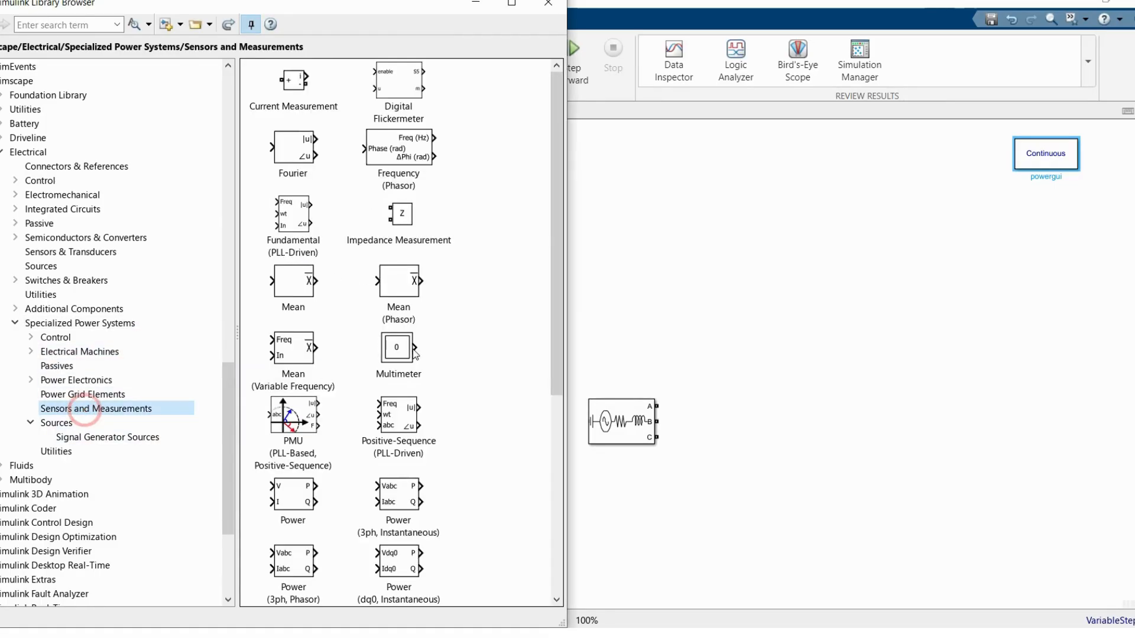
scroll(412, 390, down, 5)
drag(407, 522, 702, 426)
Step: Place a Three-Phase Series RLC Load from the Passives library to the right of and slightly below the V-I Measurement block
click(65, 365)
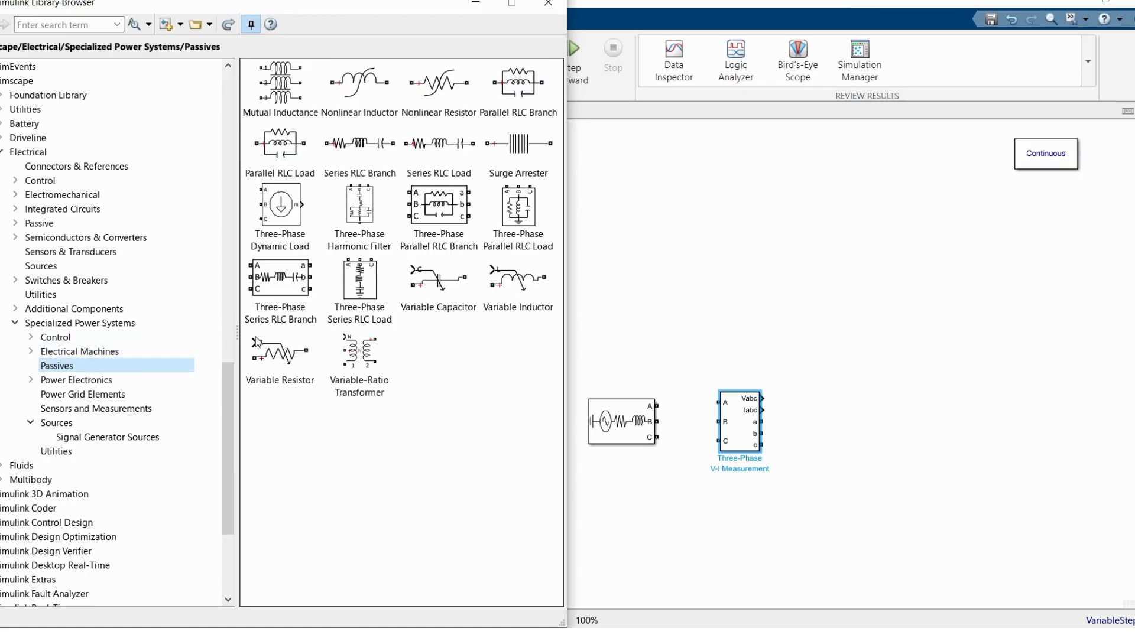
click(365, 300)
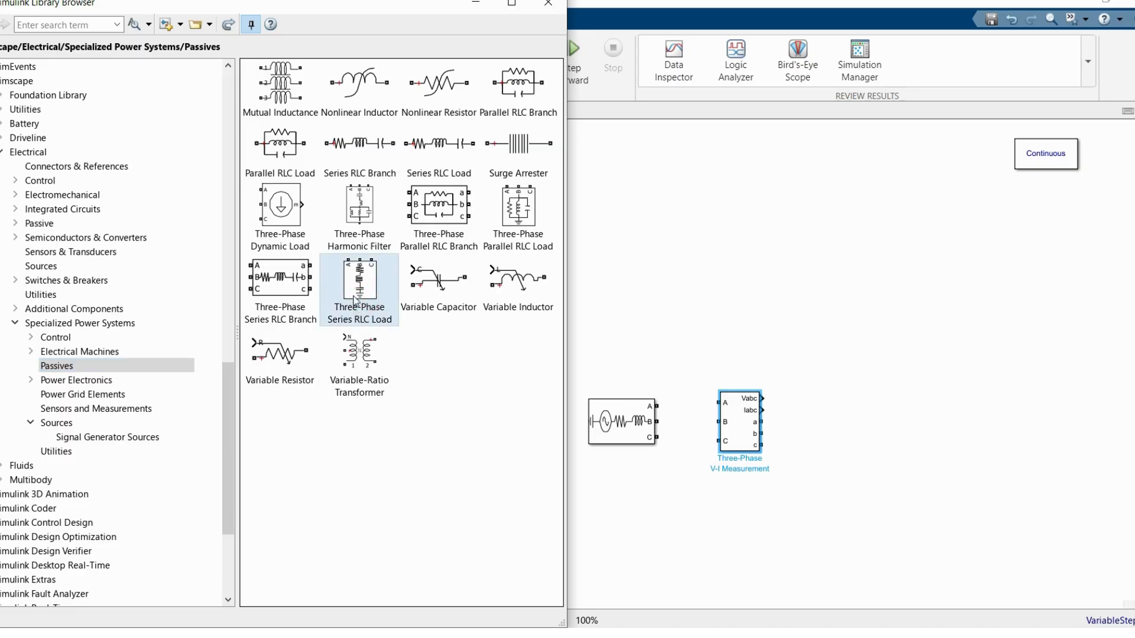
drag(355, 300, 826, 457)
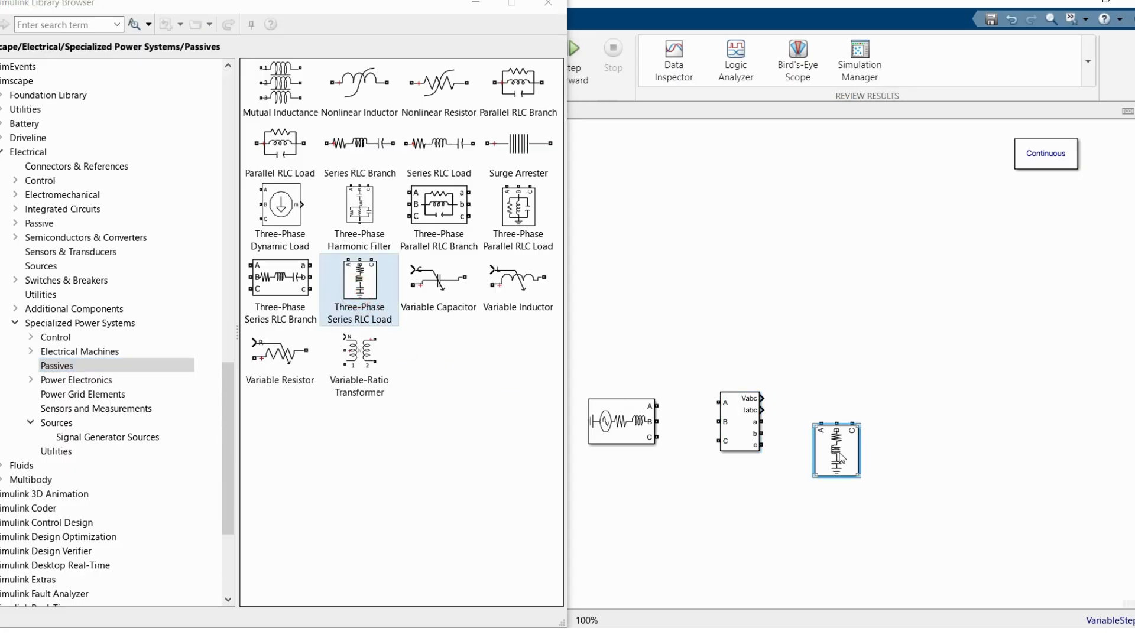
Step: Add a Scope from the Simulink Sinks library above the Three-Phase V-I Measurement block
scroll(108, 248, up, 8)
scroll(52, 201, up, 1)
click(20, 109)
drag(340, 141, 739, 325)
click(535, 12)
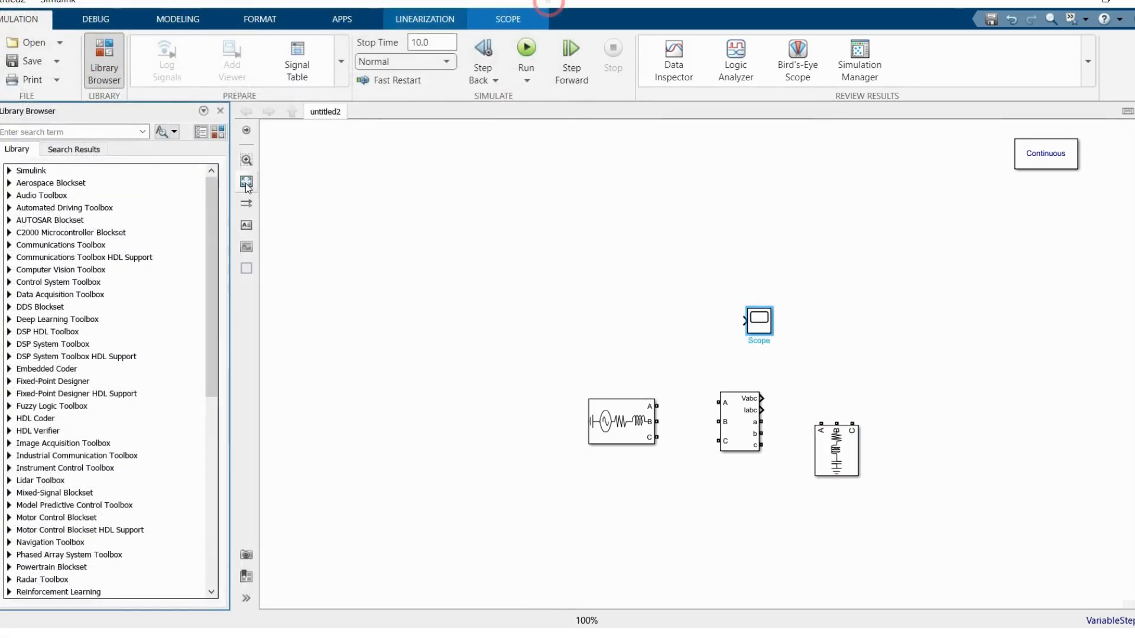
Step: Move the powergui block closer to the circuit and fit the model to the view
click(246, 182)
drag(988, 147, 843, 299)
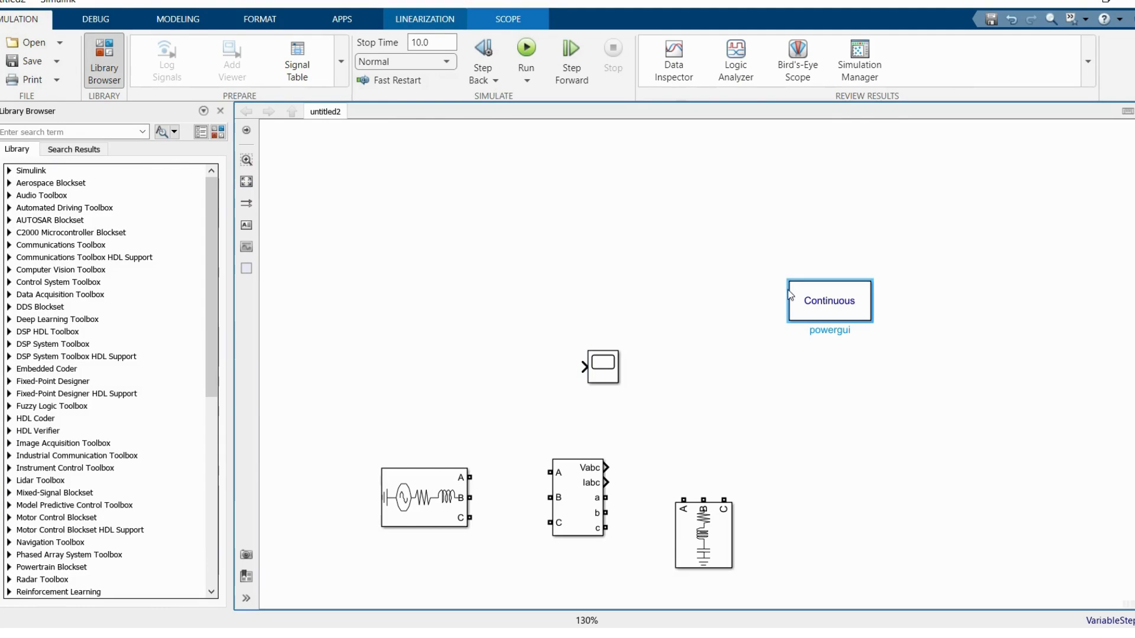
click(247, 182)
click(449, 336)
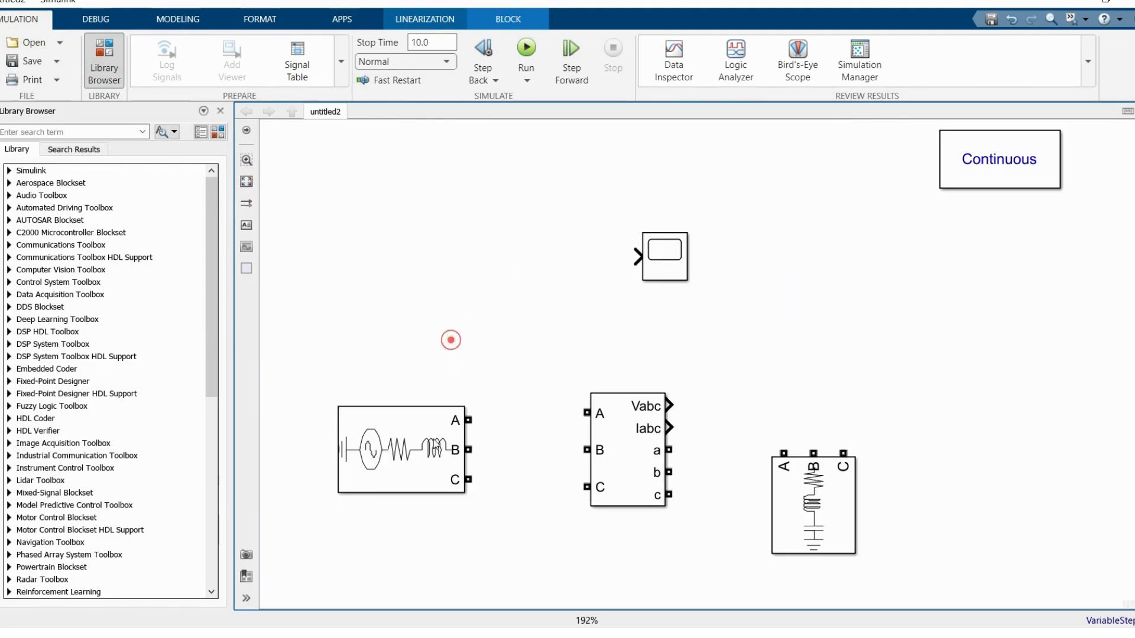
Step: Set the Three-Phase Source's phase-to-phase voltage to 13.8e3 Vrms
double_click(432, 438)
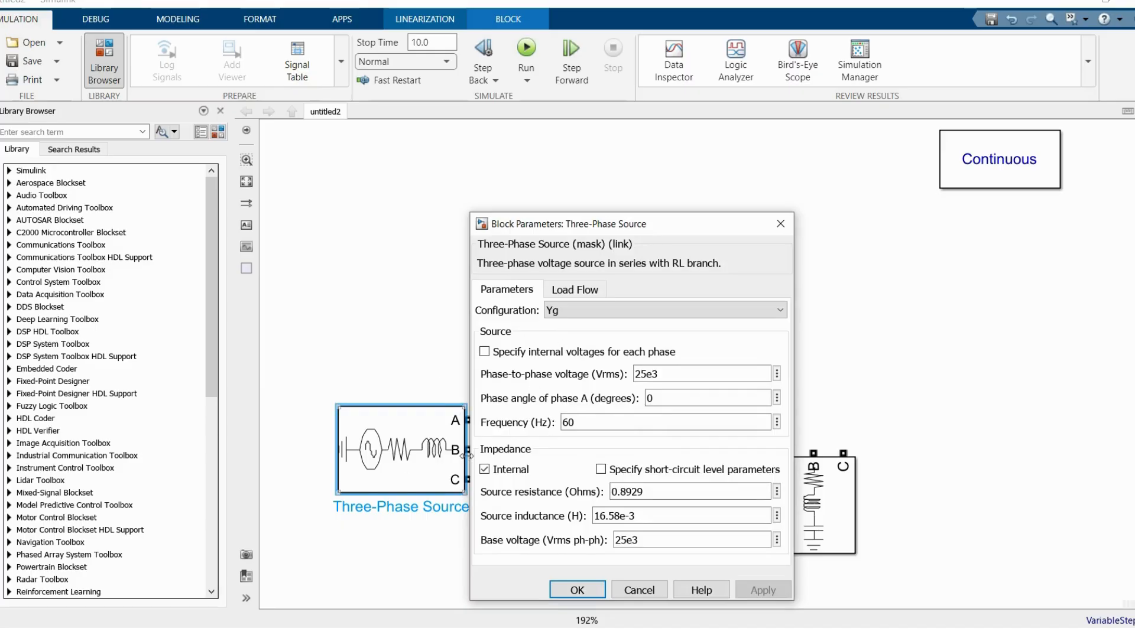
double_click(665, 378)
text(13.8)
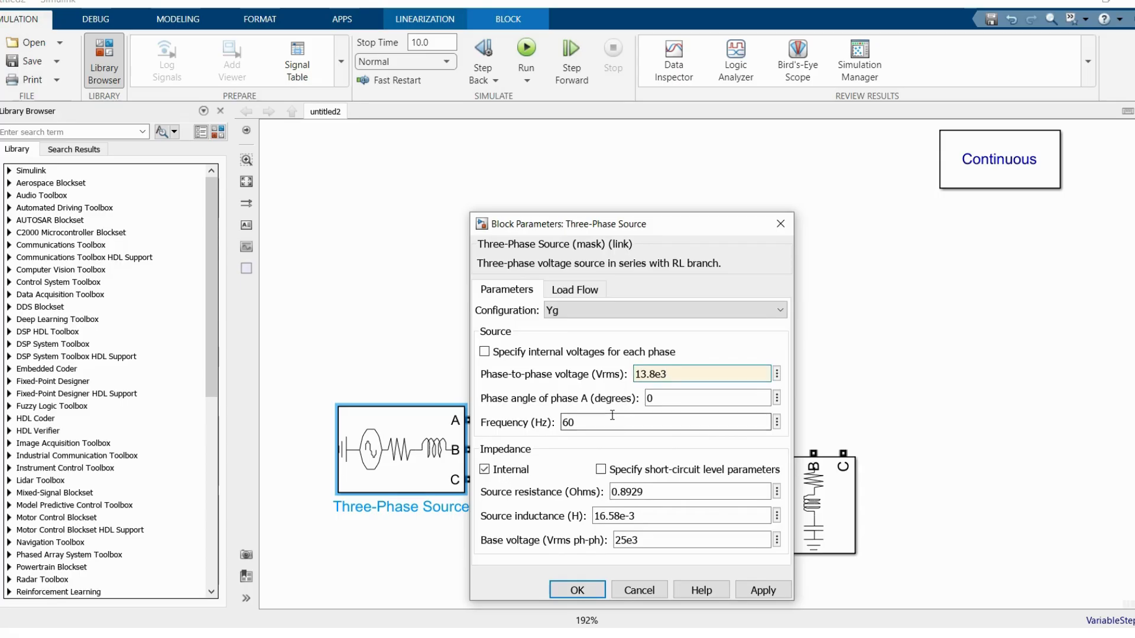
click(577, 591)
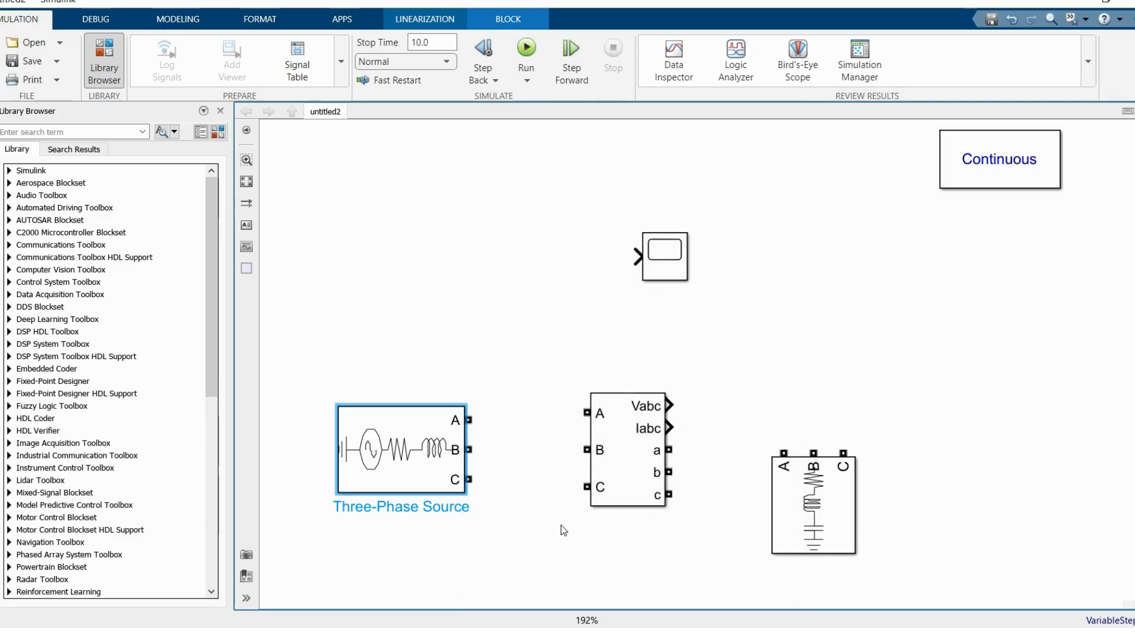
Step: Connect the Three-Phase Source's A, B and C terminals to the matching inputs of the V-I Measurement block
drag(468, 420, 587, 413)
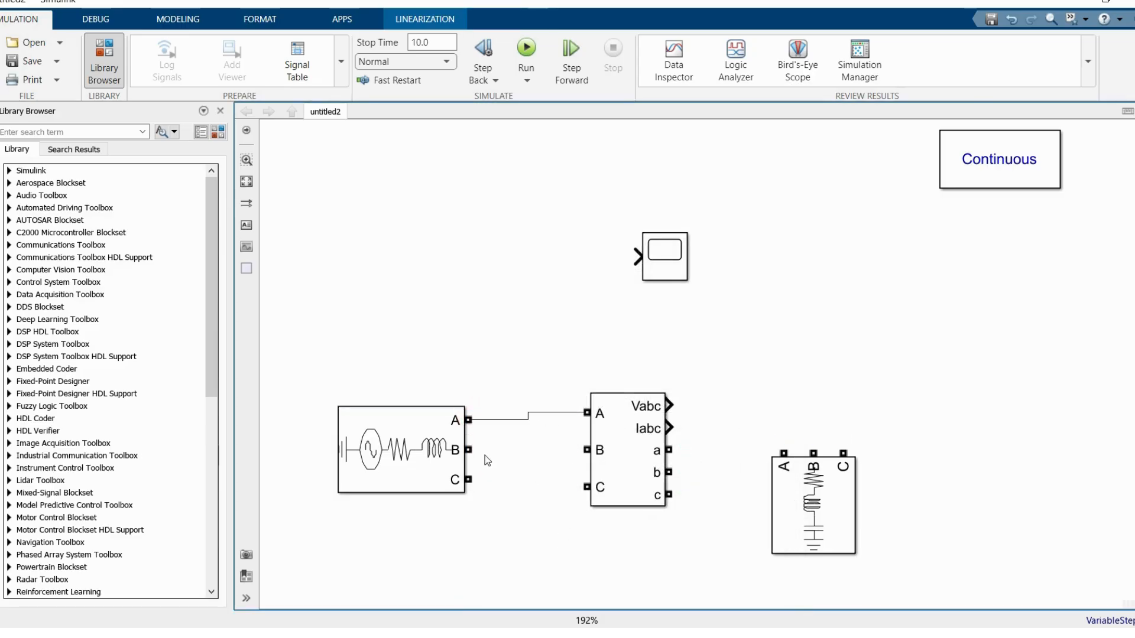
drag(469, 449, 587, 450)
drag(469, 479, 587, 486)
Step: Set the Three-Phase V-I Measurement block's voltage measurement to phase-to-phase
click(612, 471)
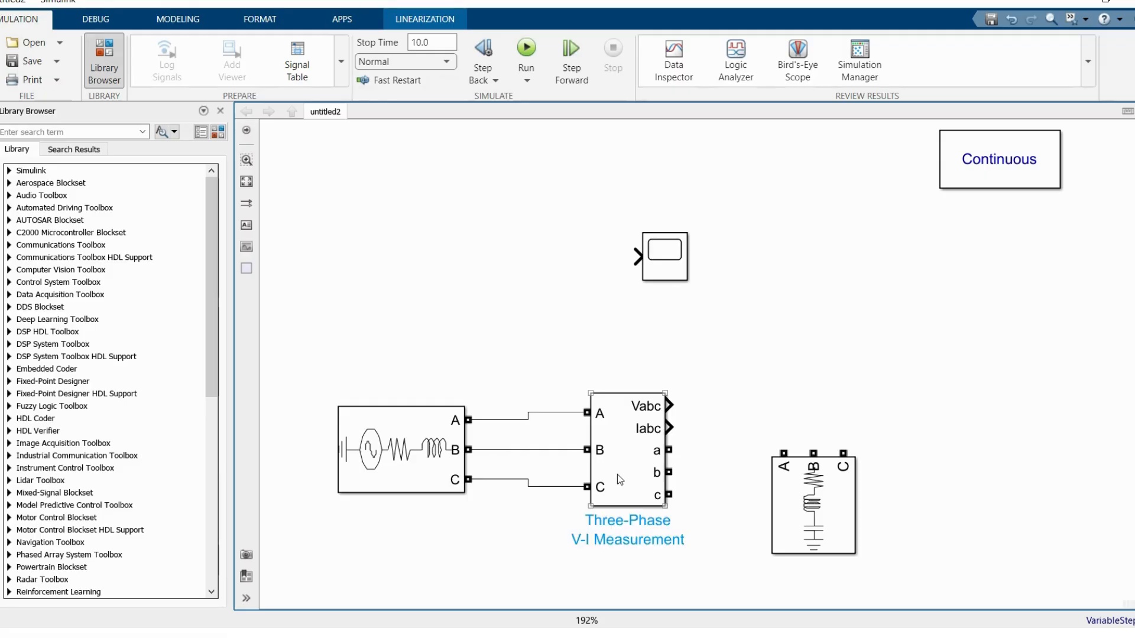
double_click(628, 443)
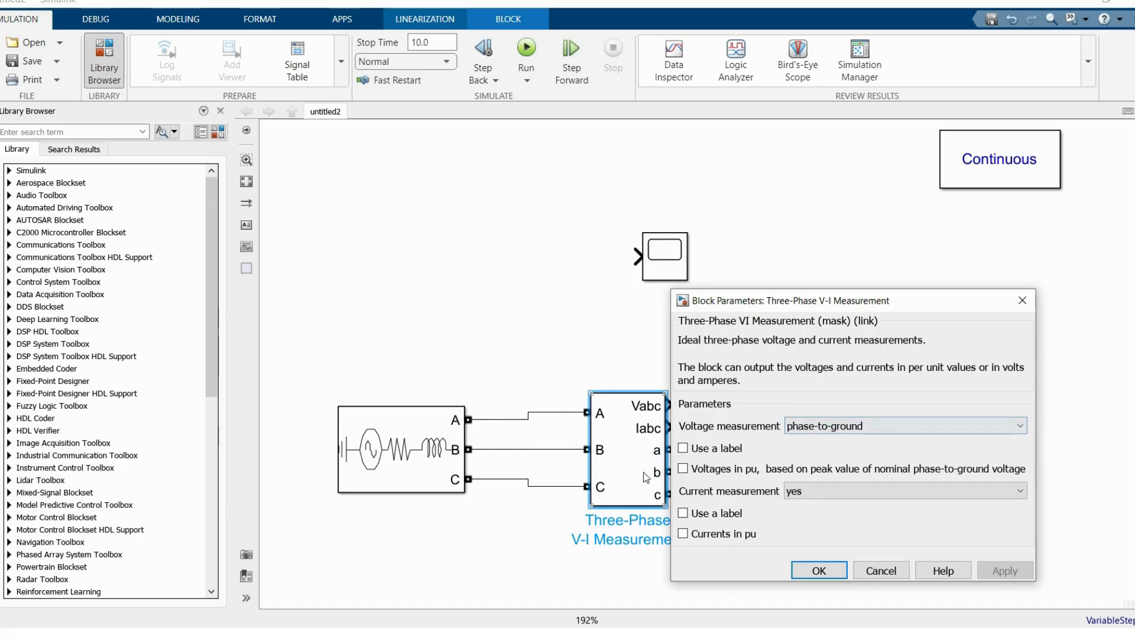
click(818, 427)
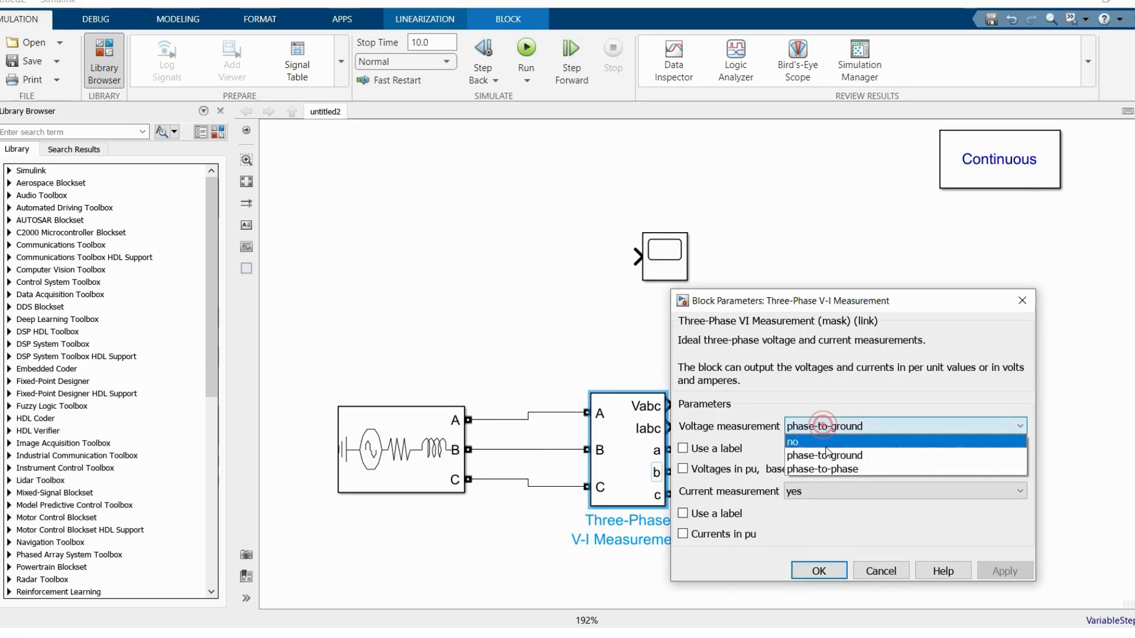
click(832, 470)
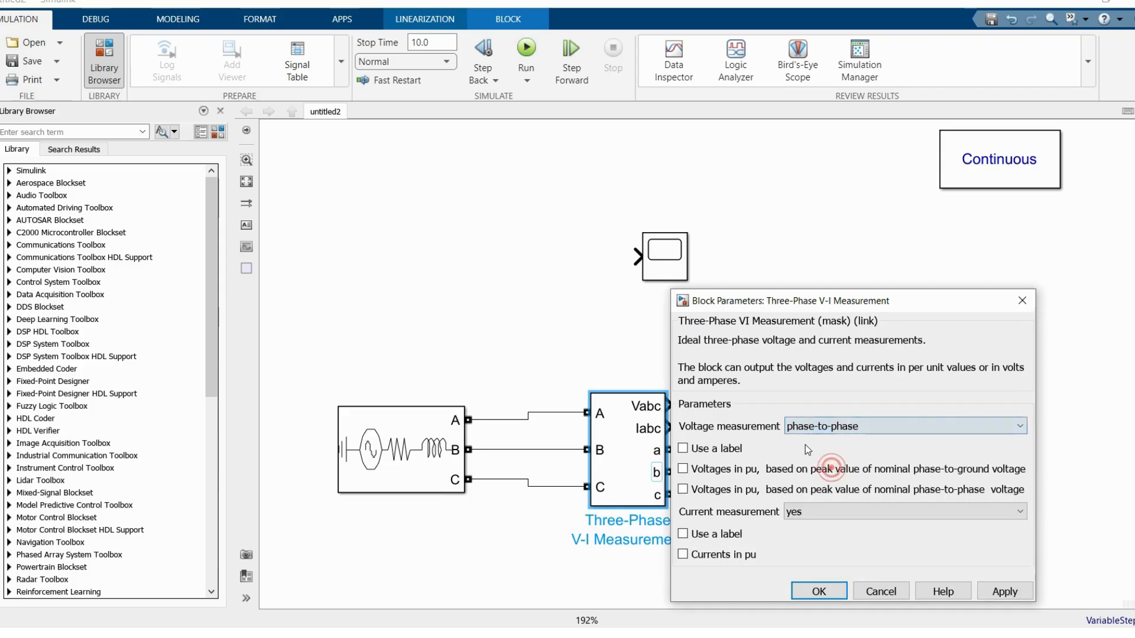
click(833, 591)
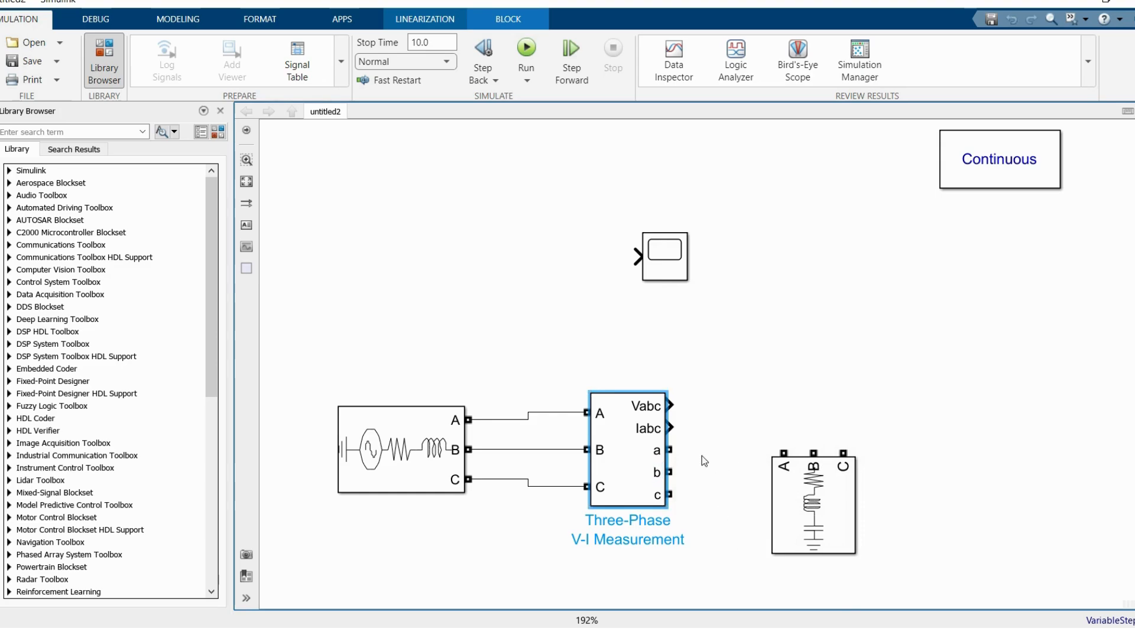
Step: Set the Series RLC Load's nominal voltage to 13.8e3 Vrms, active power to 10e6, inductive power to 2e6 and capacitive power to 1e3
double_click(815, 490)
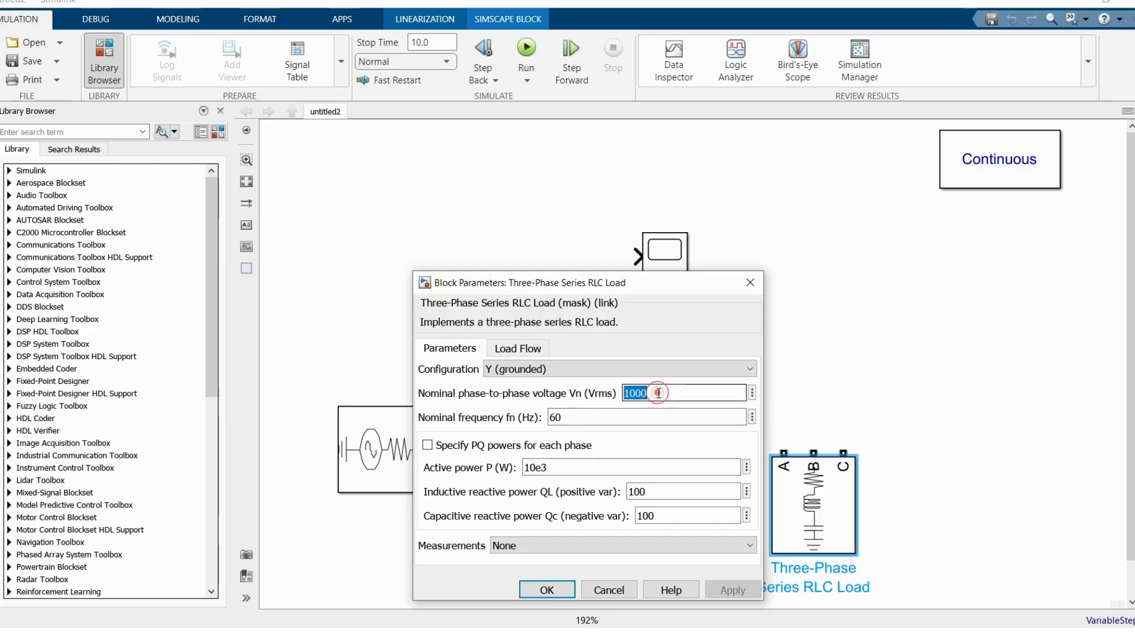
text(13.8e3)
double_click(570, 466)
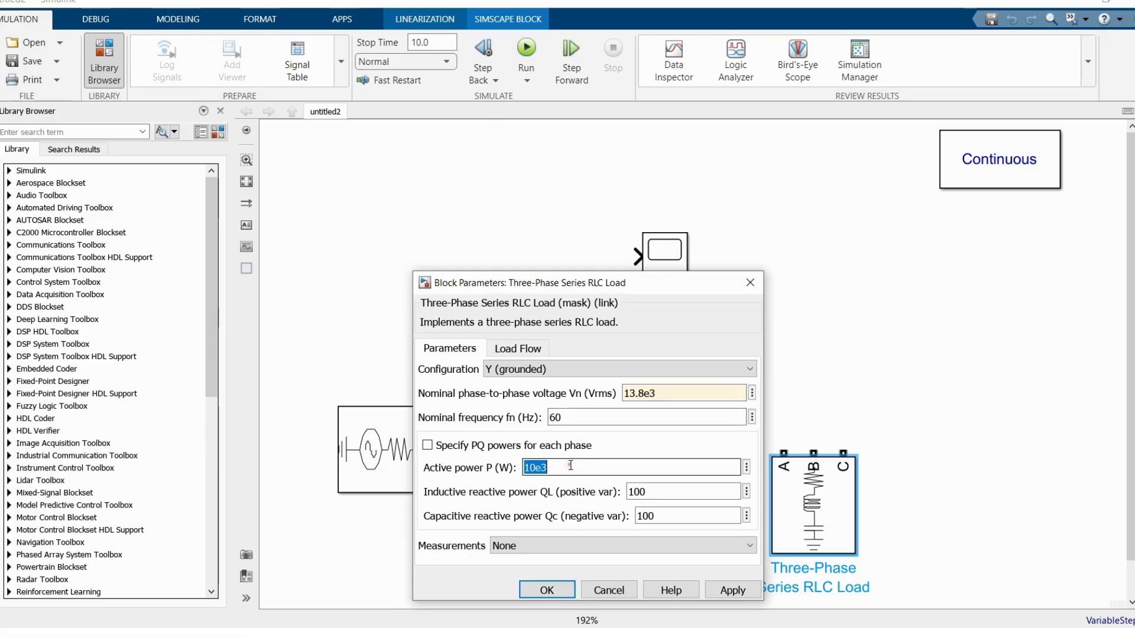
click(565, 467)
key(BackSpace)
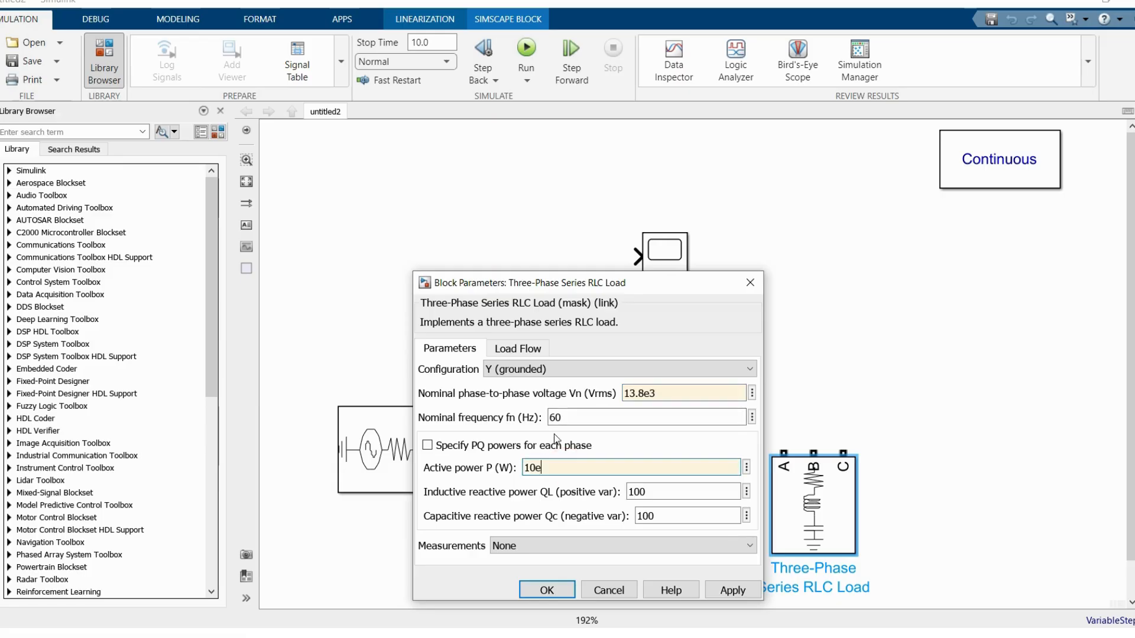
double_click(659, 491)
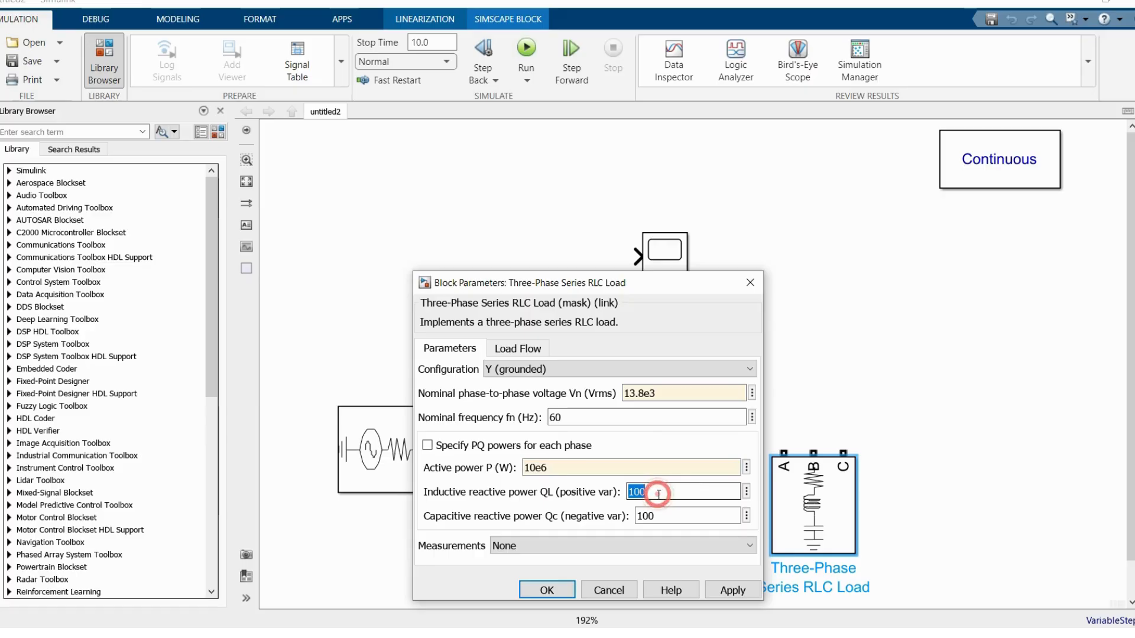
text(2e6)
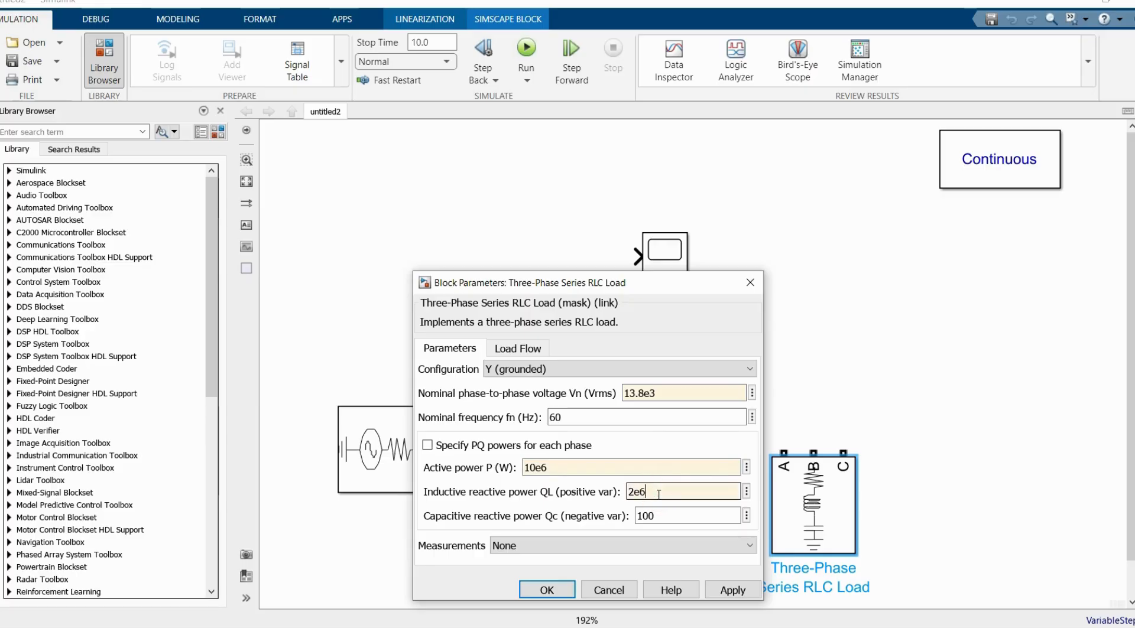
double_click(666, 516)
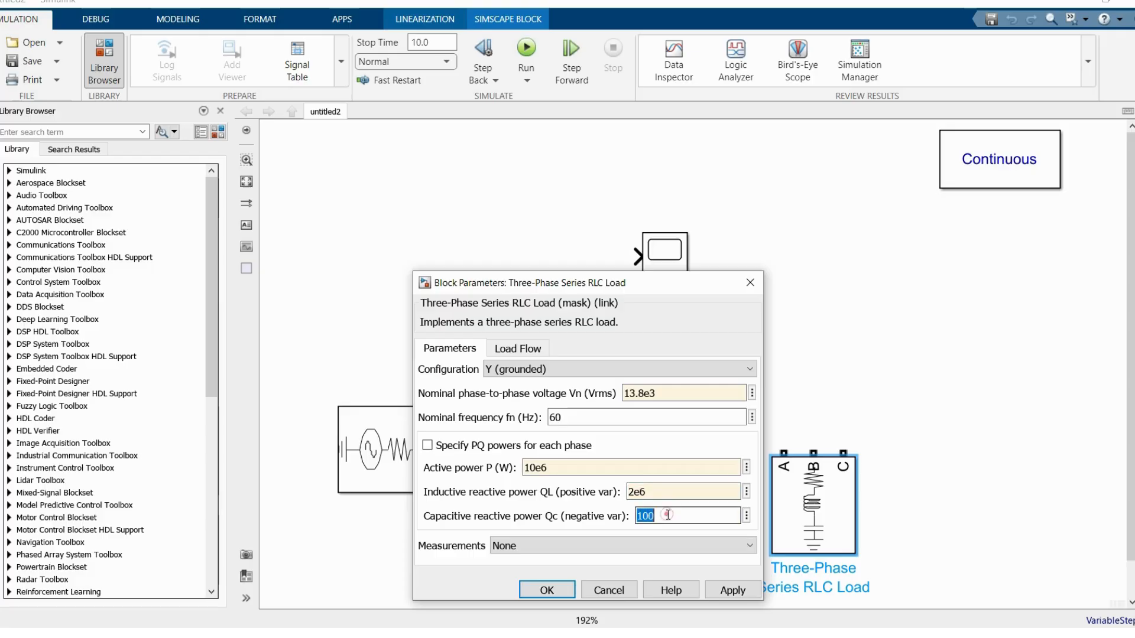
text(1e3)
click(548, 590)
Step: Move the load block slightly lower and connect its A, B and C terminals to the V-I Measurement outputs a, b and c
drag(811, 488, 754, 470)
drag(819, 501, 668, 472)
drag(849, 505, 669, 495)
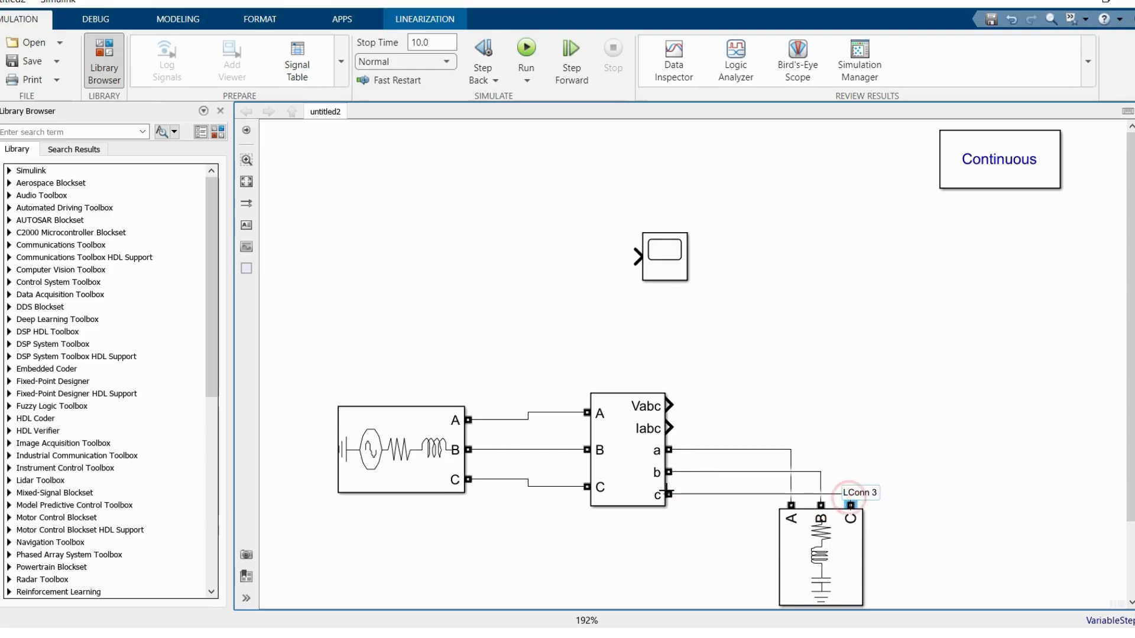
Step: Set the Three-Phase Series RLC Load's measurements to Branch voltages
double_click(816, 547)
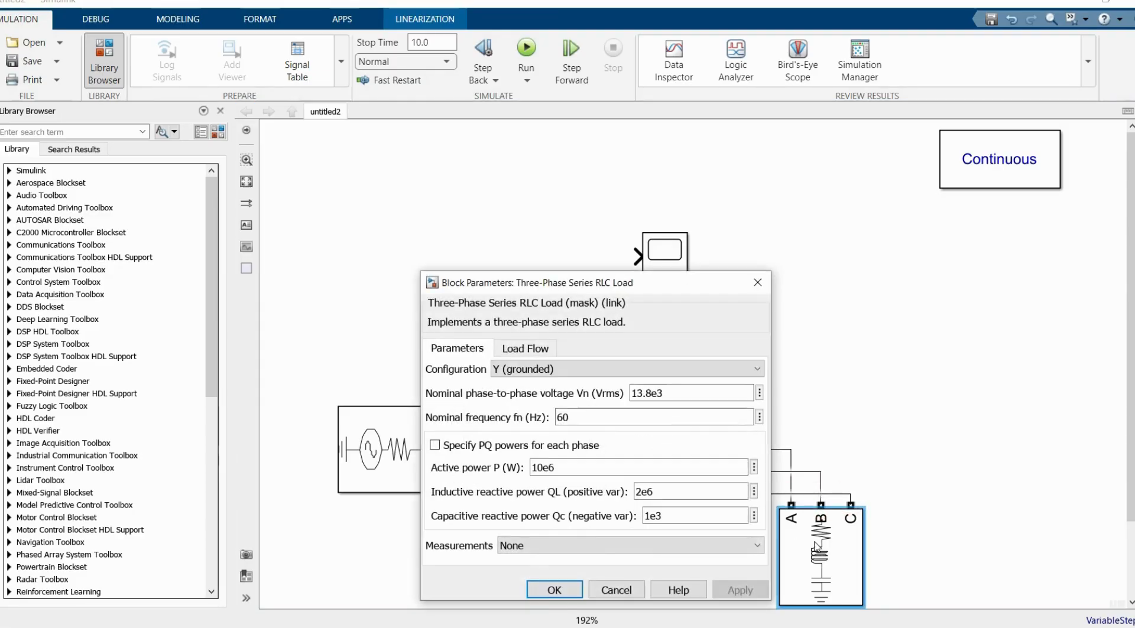
click(567, 546)
click(550, 574)
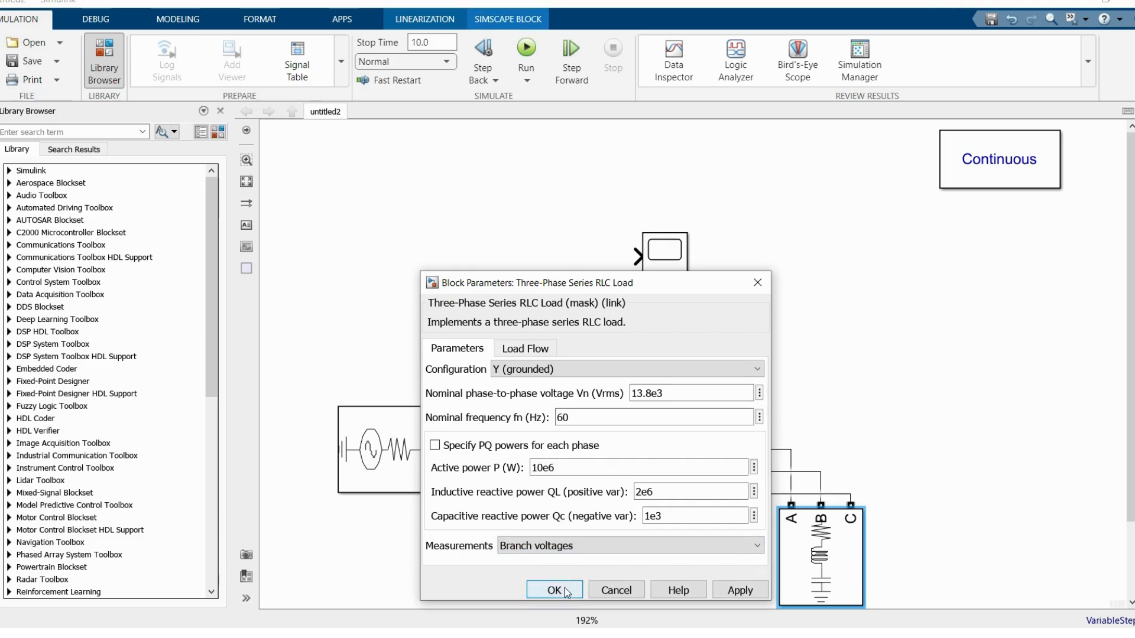
click(566, 591)
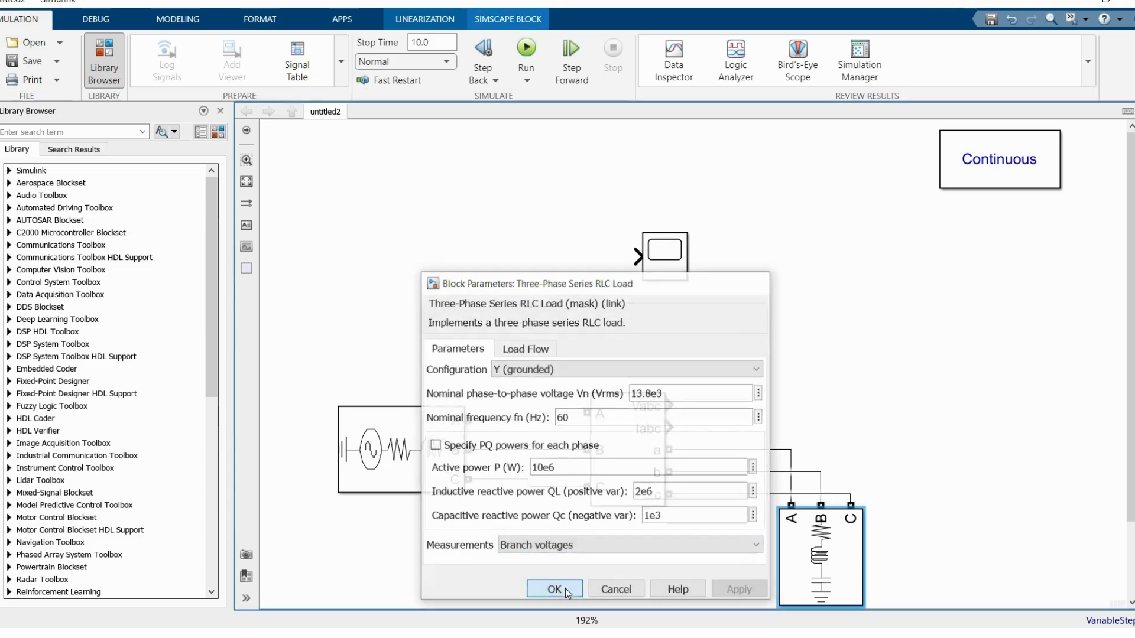
Step: Move the Scope to the right, above the load, and connect the Vabc output to it
drag(662, 256, 846, 270)
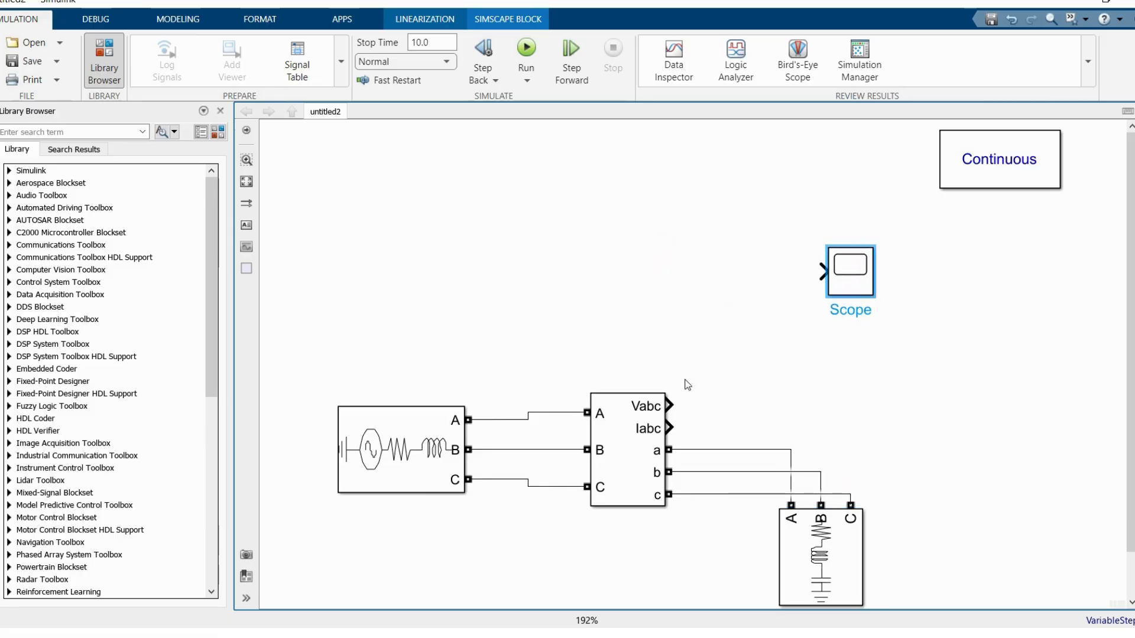
mouse_move(672, 405)
mouse_down()
mouse_move(788, 355)
mouse_move(823, 272)
mouse_up()
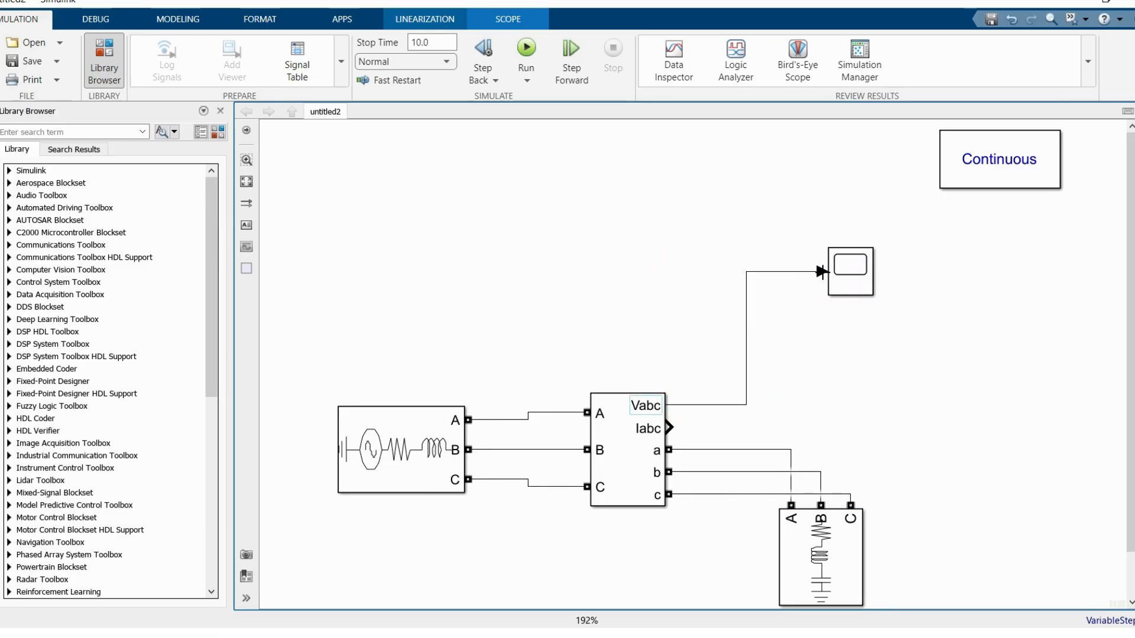
Step: Label the signal line between Vabc and the Scope V_LL
click(745, 335)
double_click(746, 336)
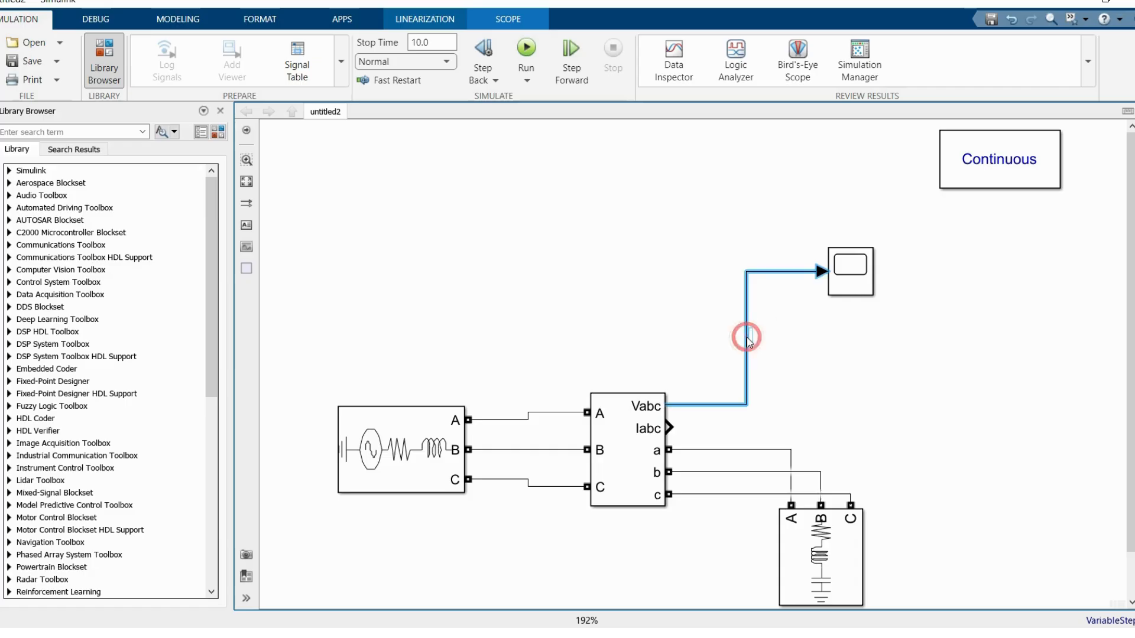
text(V)
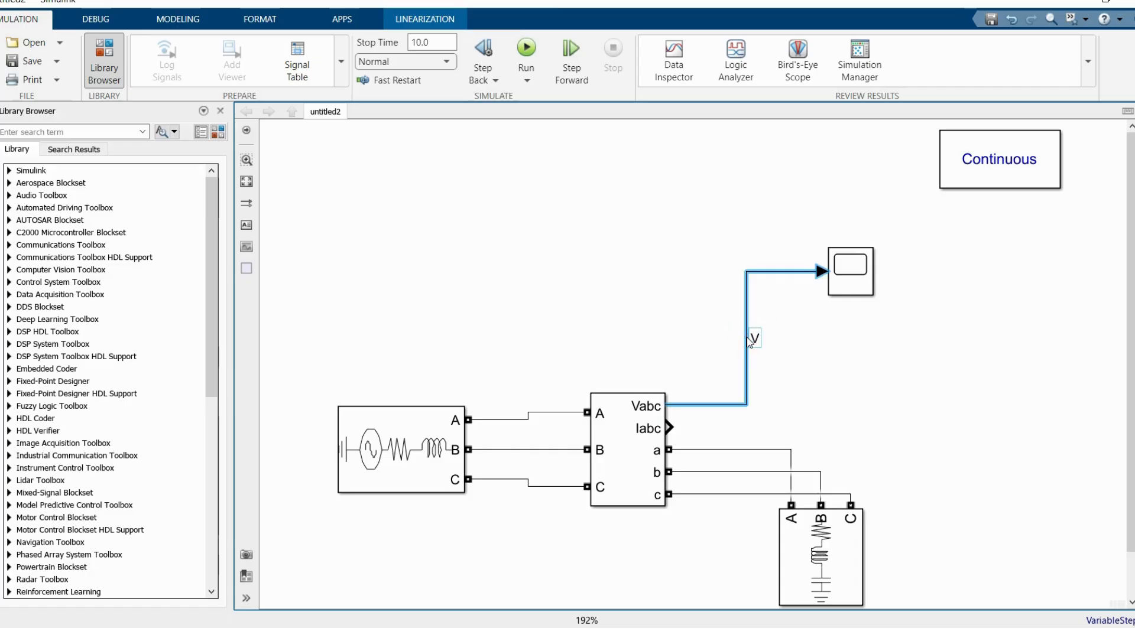
text(_LL)
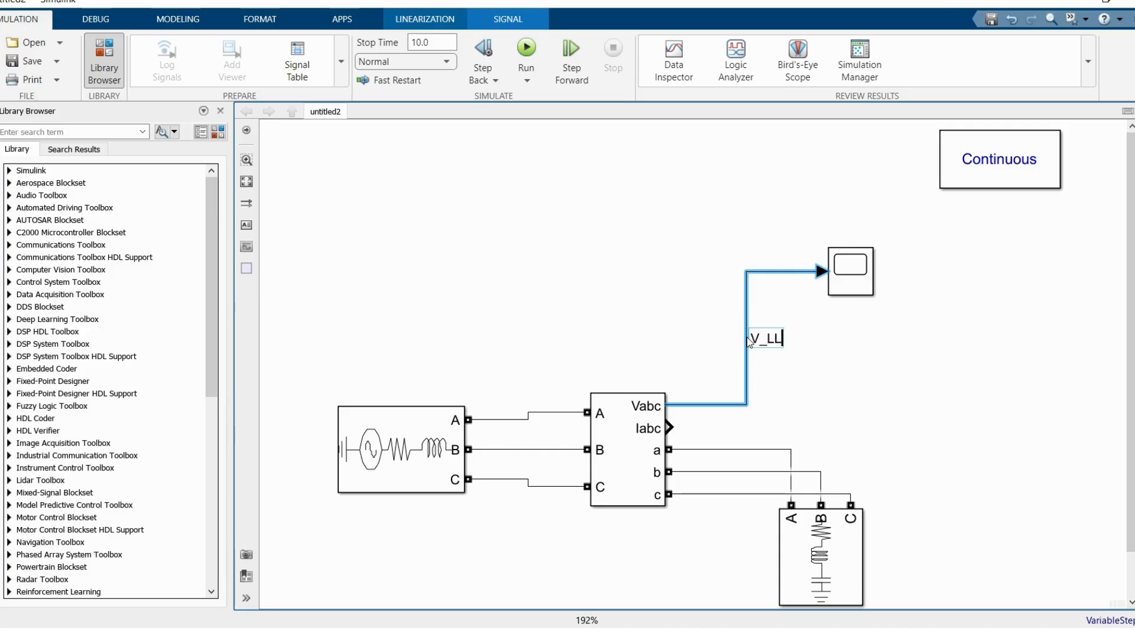
click(806, 365)
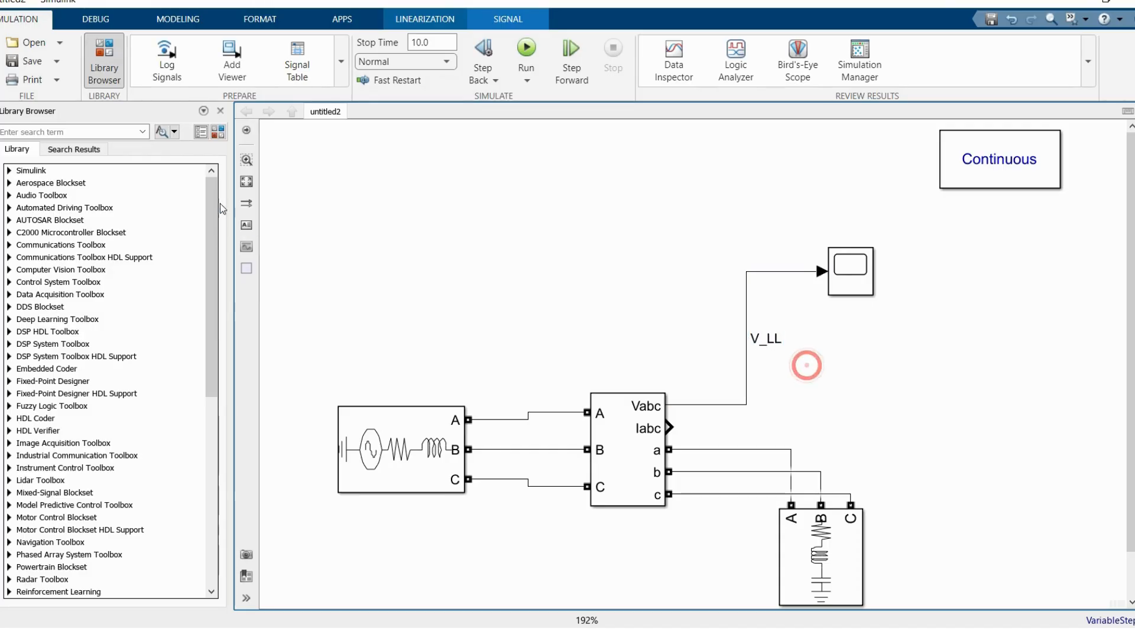
Step: Place a Multimeter block from the Sensors and Measurements library between the Scope and the load
click(220, 129)
scroll(106, 317, down, 6)
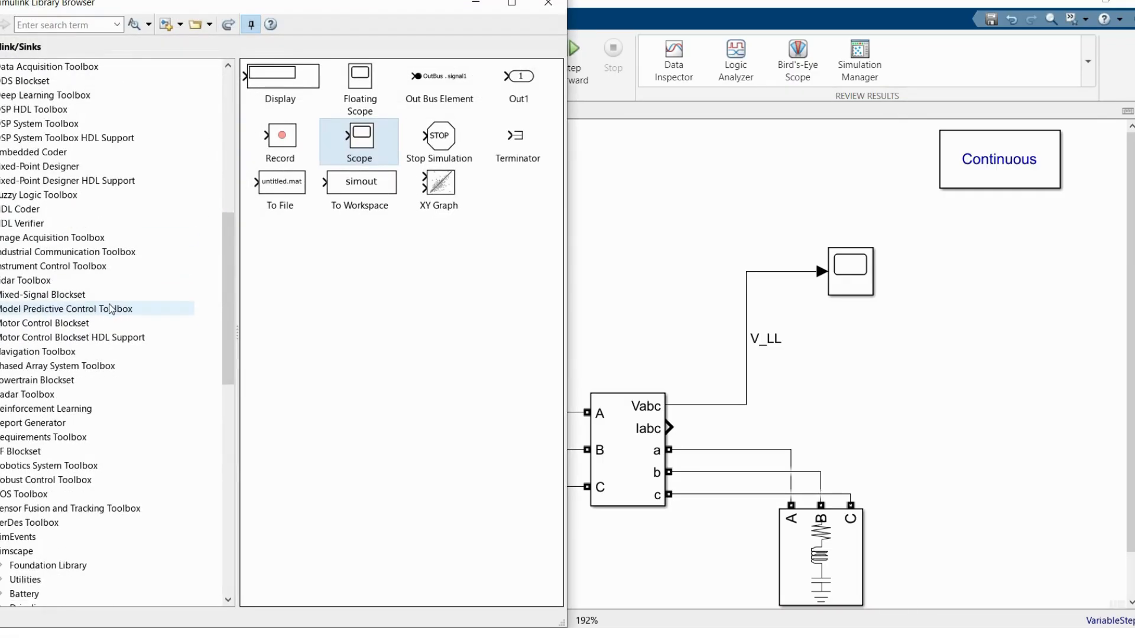
scroll(110, 308, down, 12)
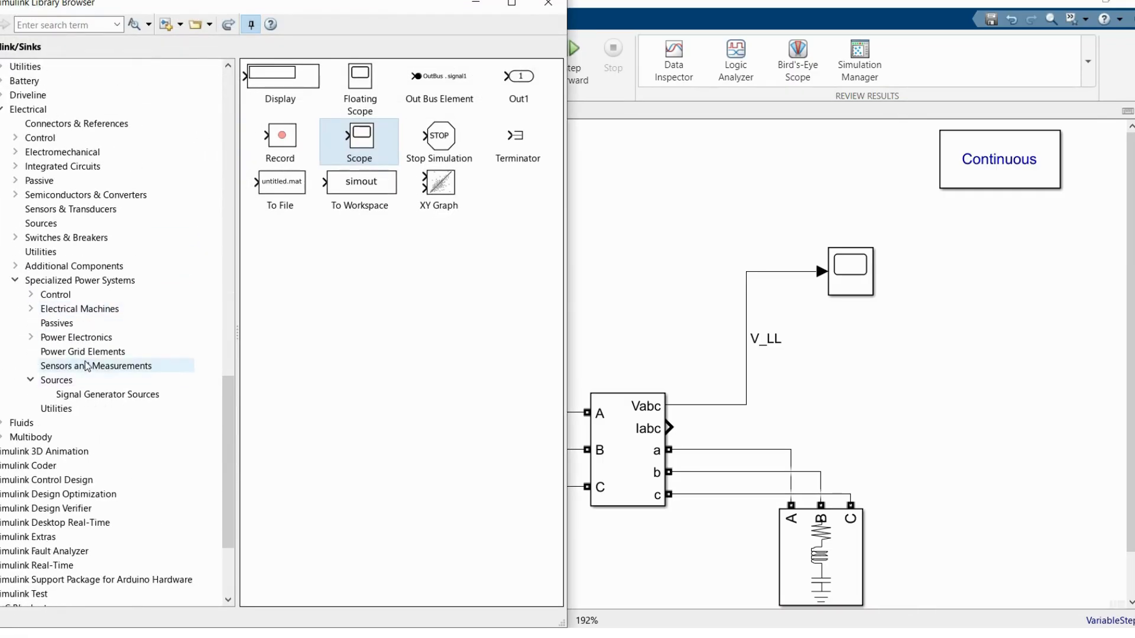
click(87, 366)
drag(383, 347, 825, 419)
Step: Set the Multimeter to output the load's Uag, Ubg and Ucg voltage measurements
double_click(826, 411)
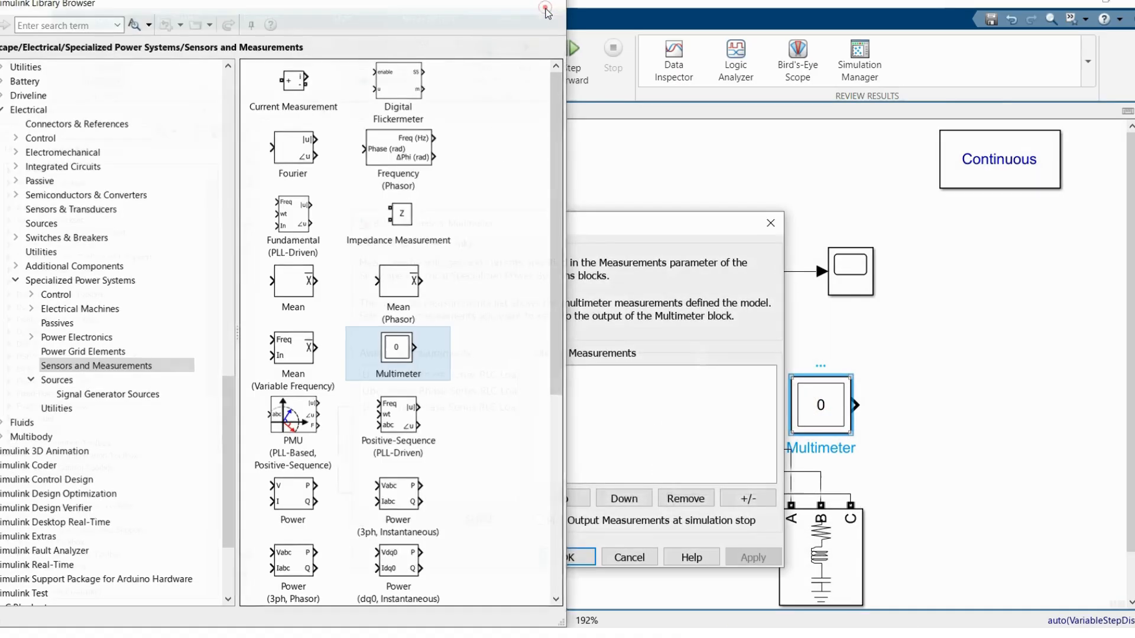
click(544, 8)
click(425, 375)
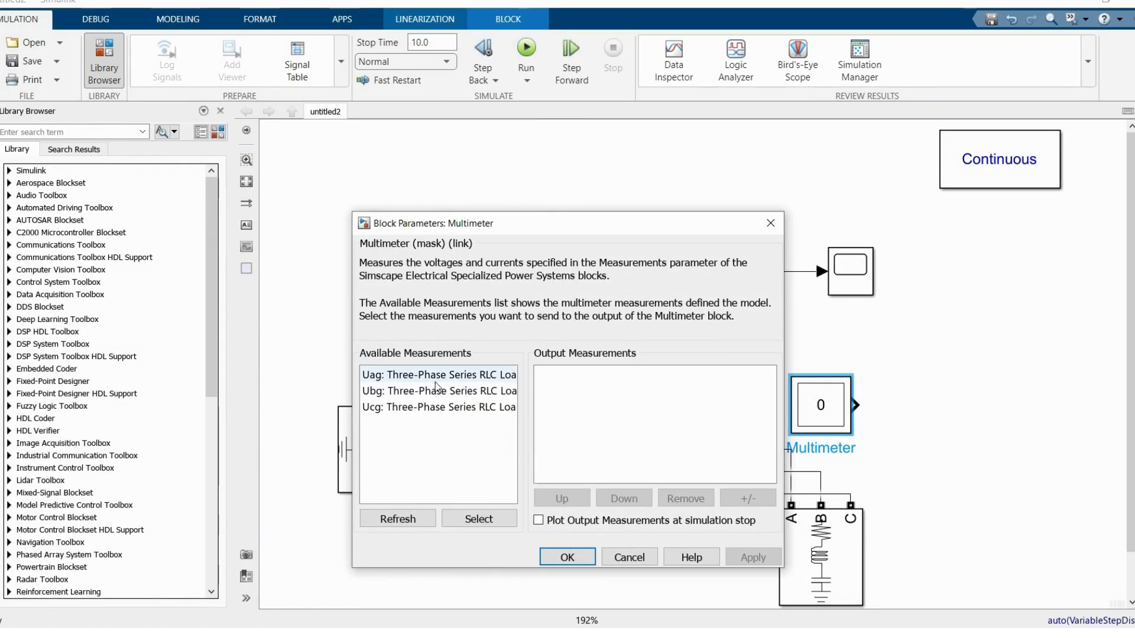
click(470, 520)
click(470, 519)
click(470, 520)
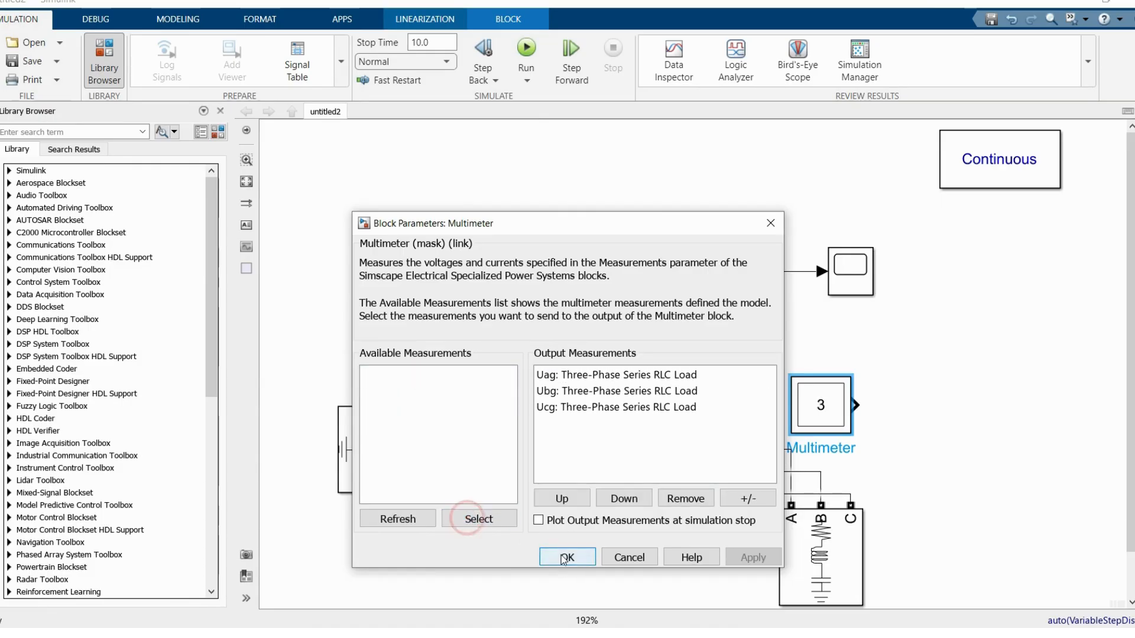
click(565, 557)
Step: Connect the Multimeter output to a second input of the Scope and label that signal line Vph
drag(858, 404, 837, 284)
click(859, 340)
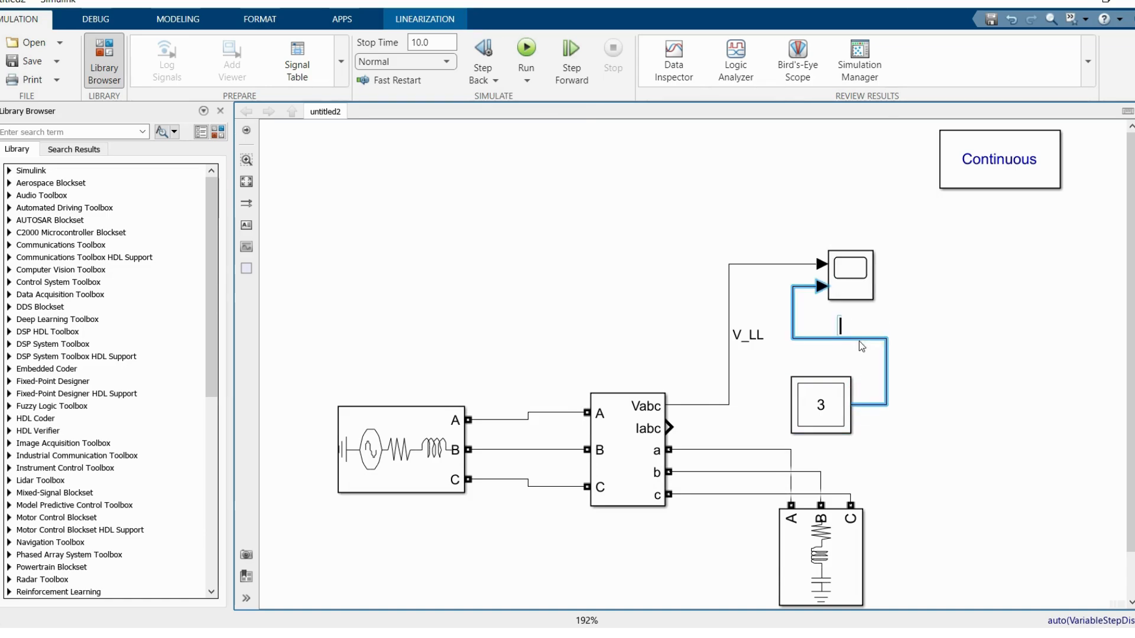
text(Vph)
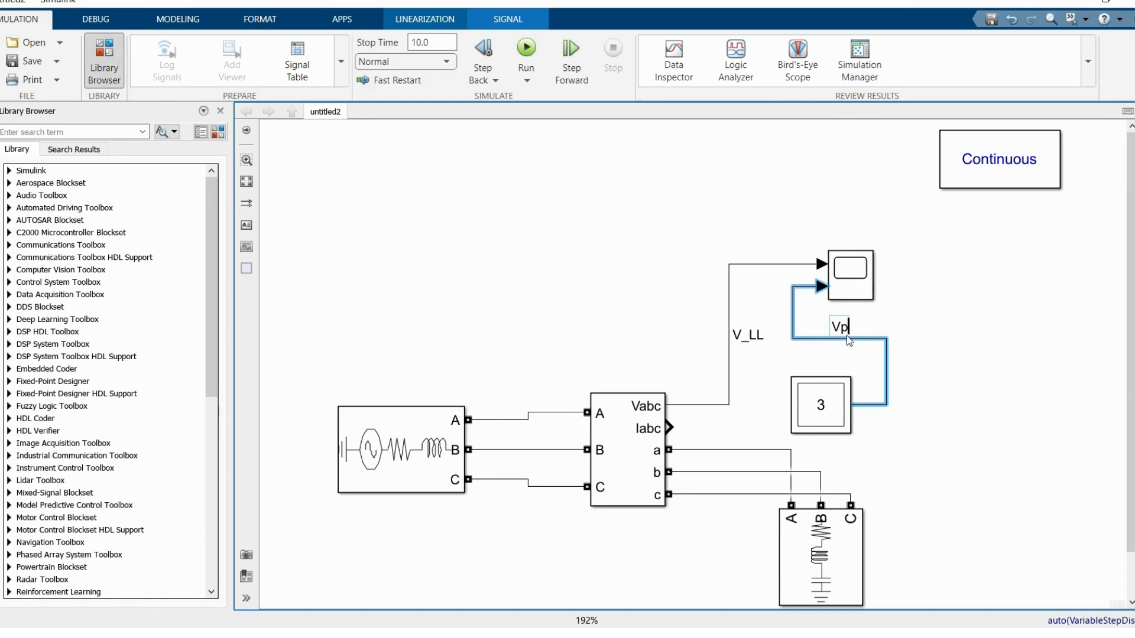
click(616, 226)
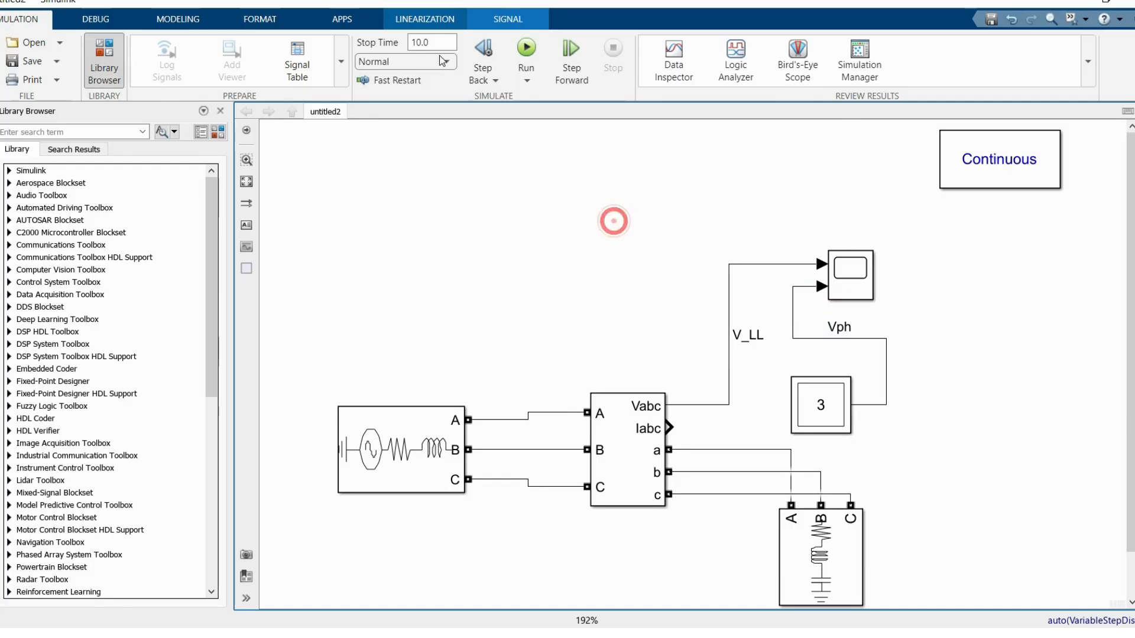
Step: Set the simulation stop time to 1 and run the model
click(429, 44)
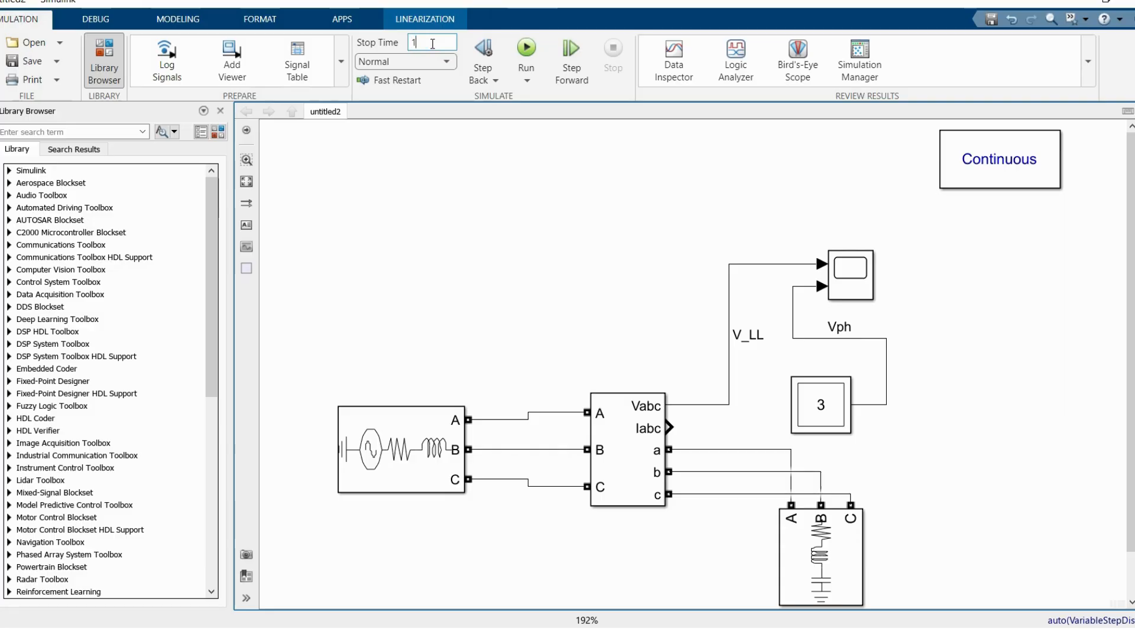
text(1)
click(526, 46)
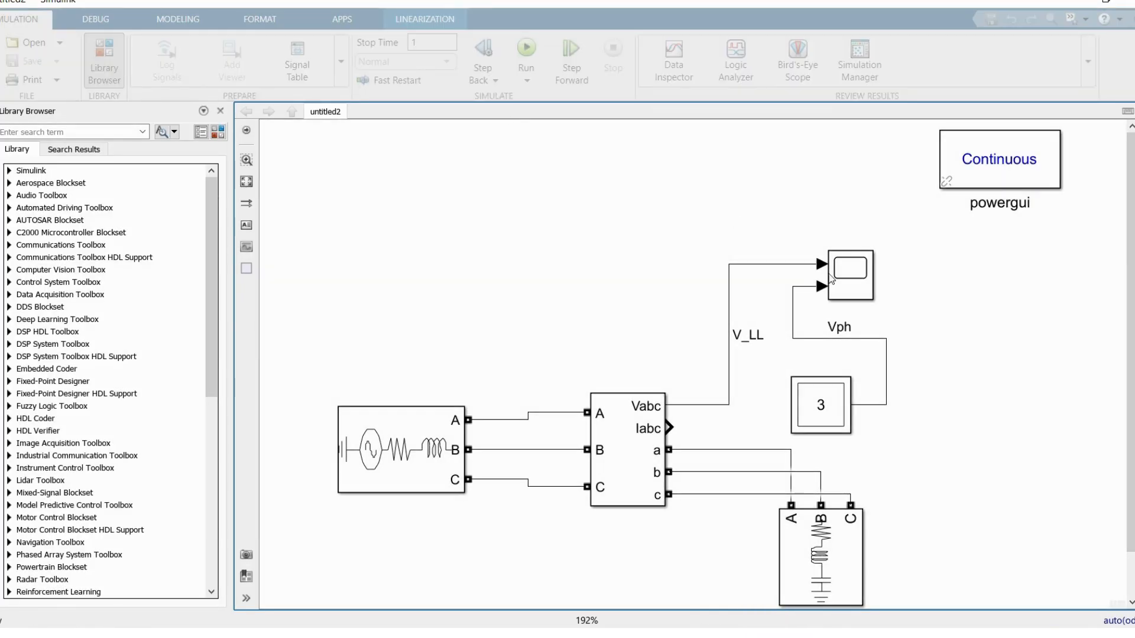
Step: Open the Scope and change its layout to two vertically stacked displays for V_LL and Vph
click(846, 277)
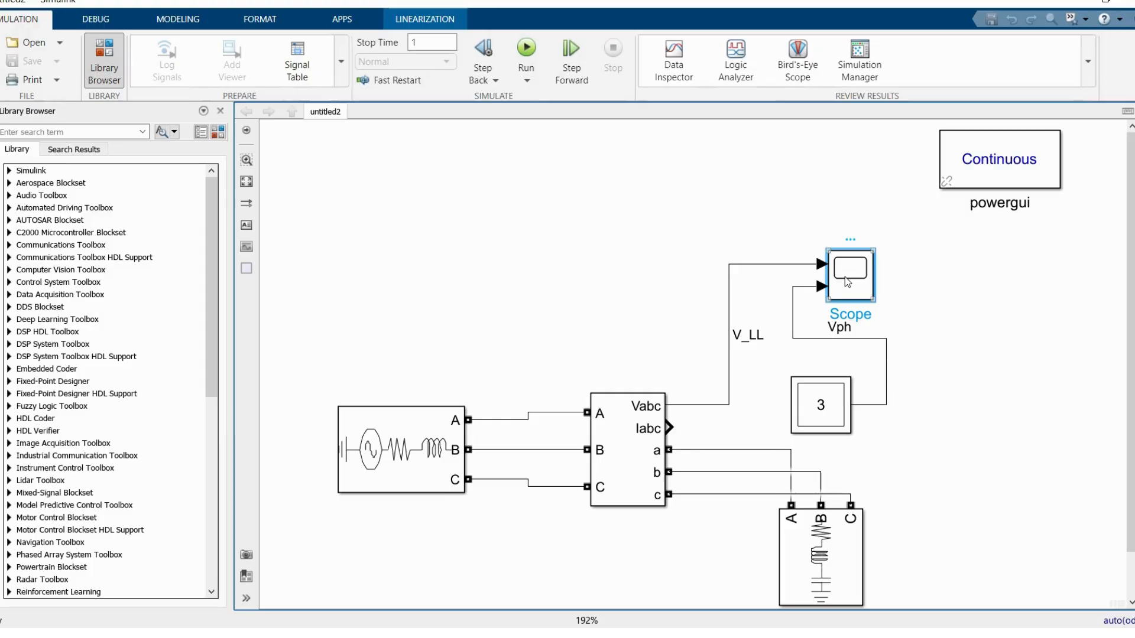
double_click(845, 277)
double_click(721, 115)
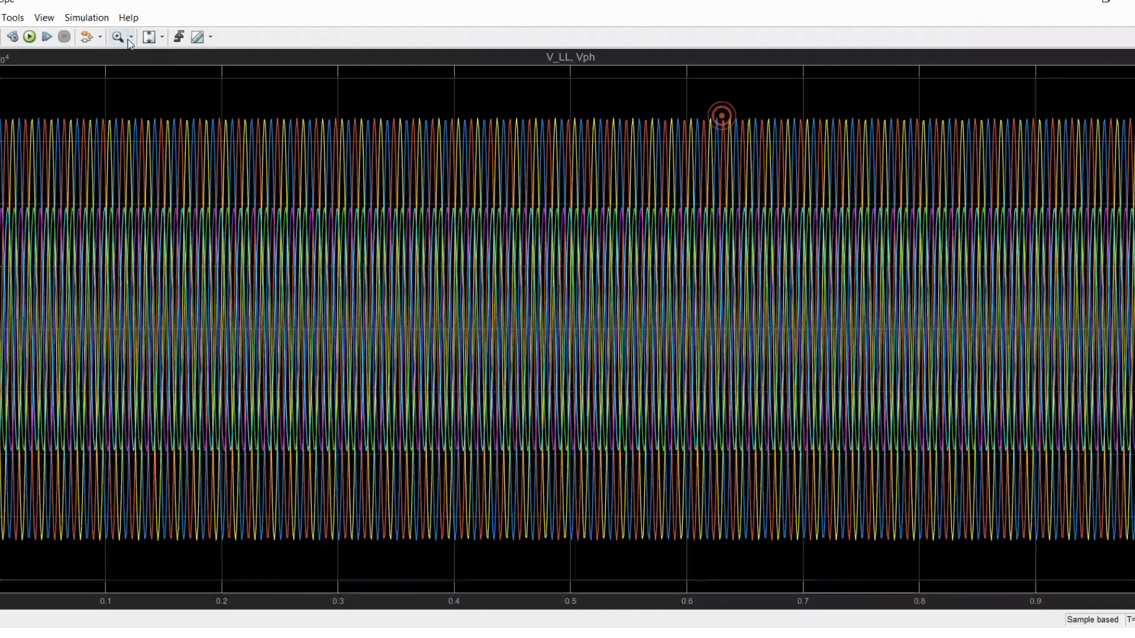
click(44, 17)
mouse_move(83, 18)
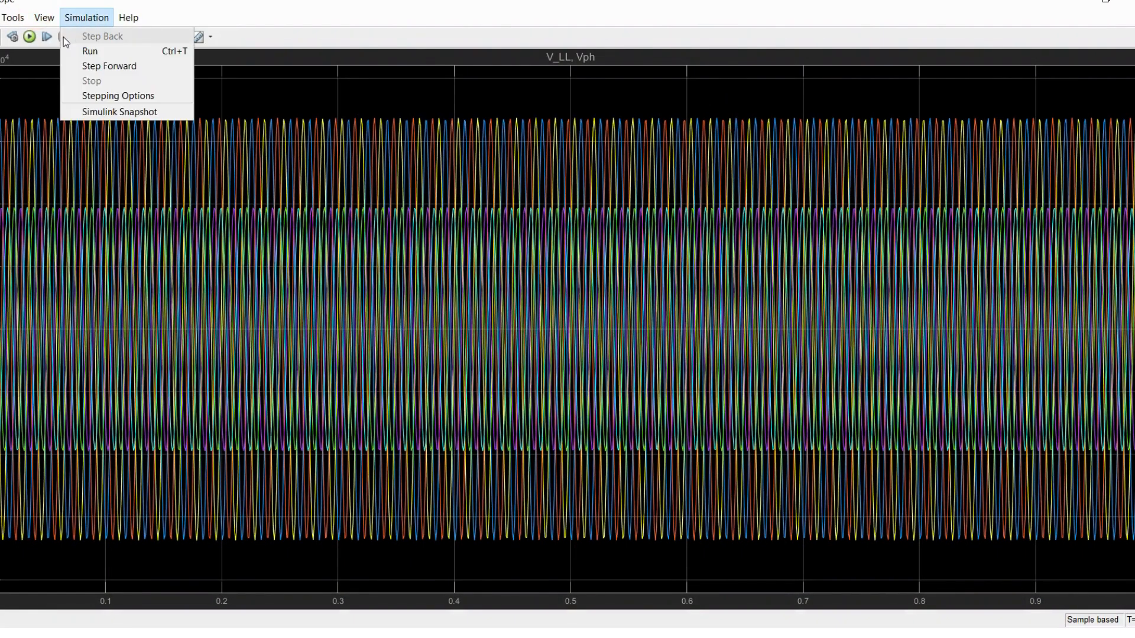
mouse_move(44, 17)
click(52, 39)
click(62, 70)
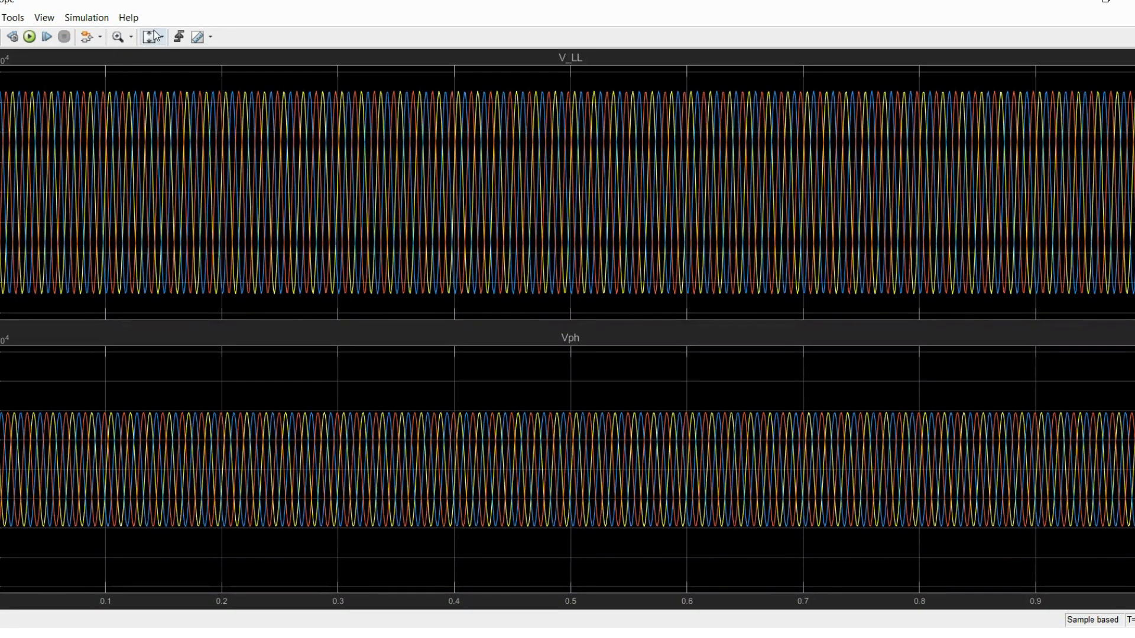
Step: Scale the Scope axes to fit the signals and zoom in time around 0.25 s to compare the V_LL and Vph waveforms
click(163, 37)
click(151, 69)
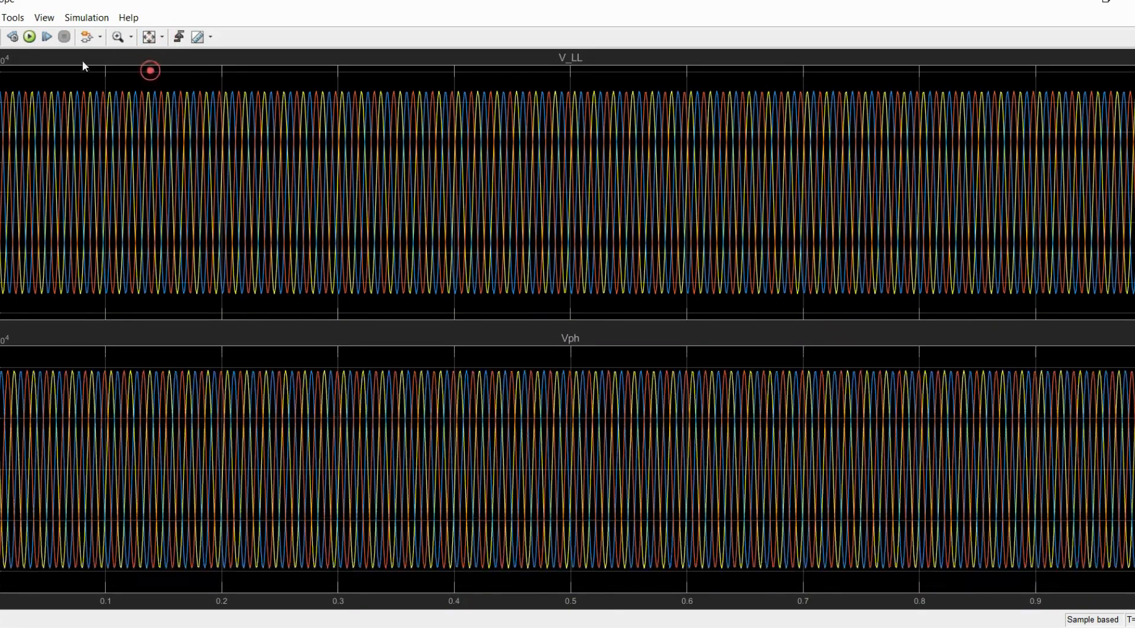
click(131, 39)
click(119, 58)
drag(275, 168, 287, 167)
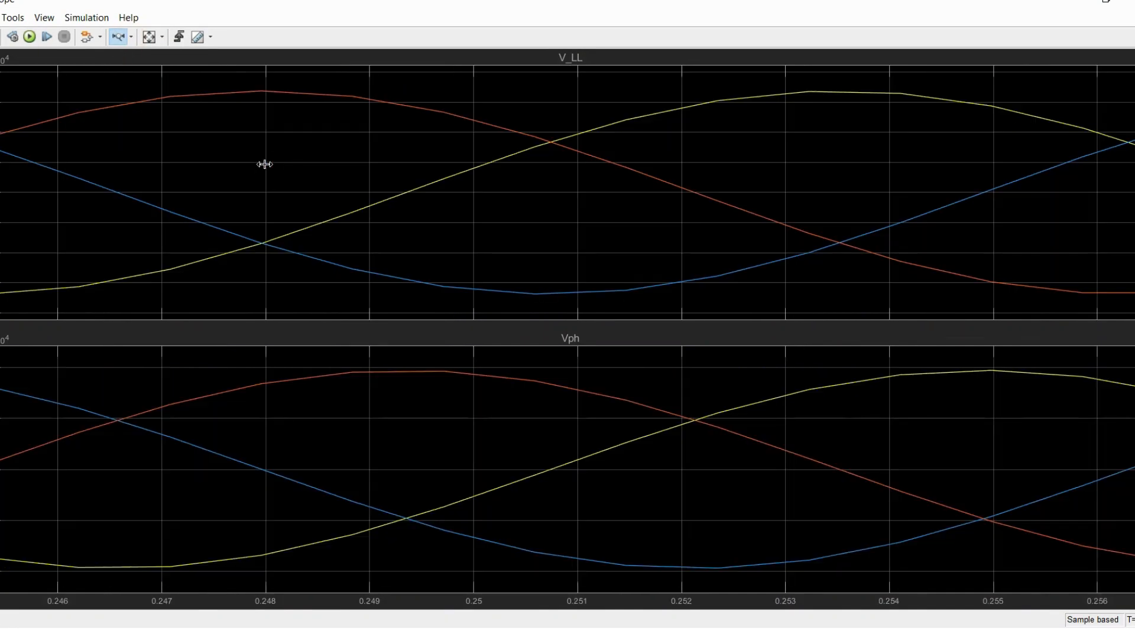
scroll(132, 160, down, 3)
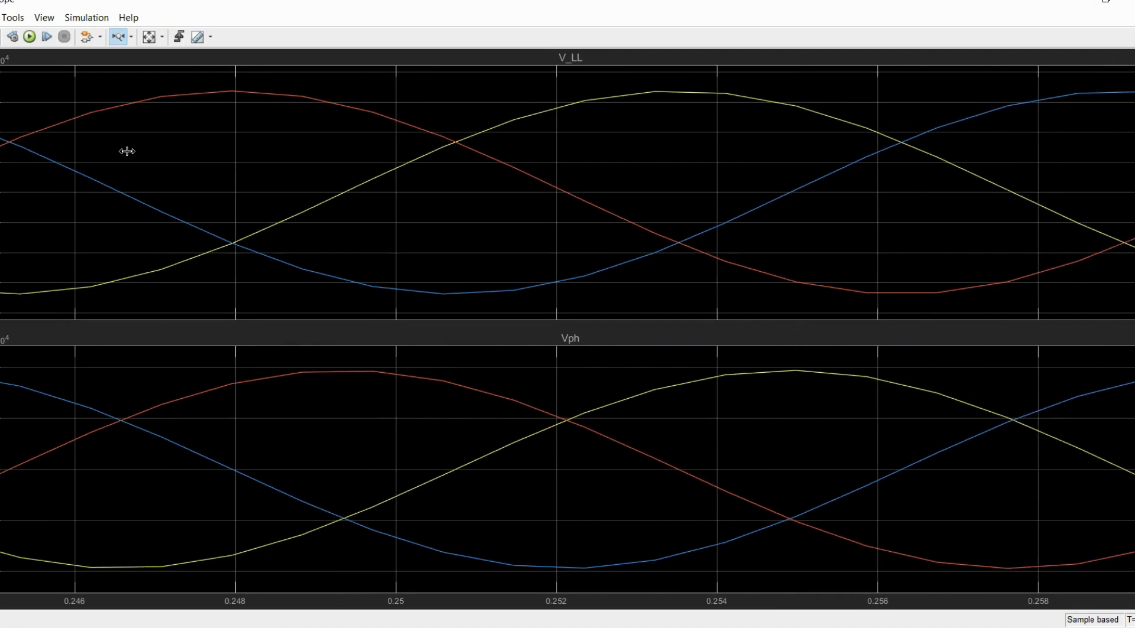
scroll(550, 68, down, 4)
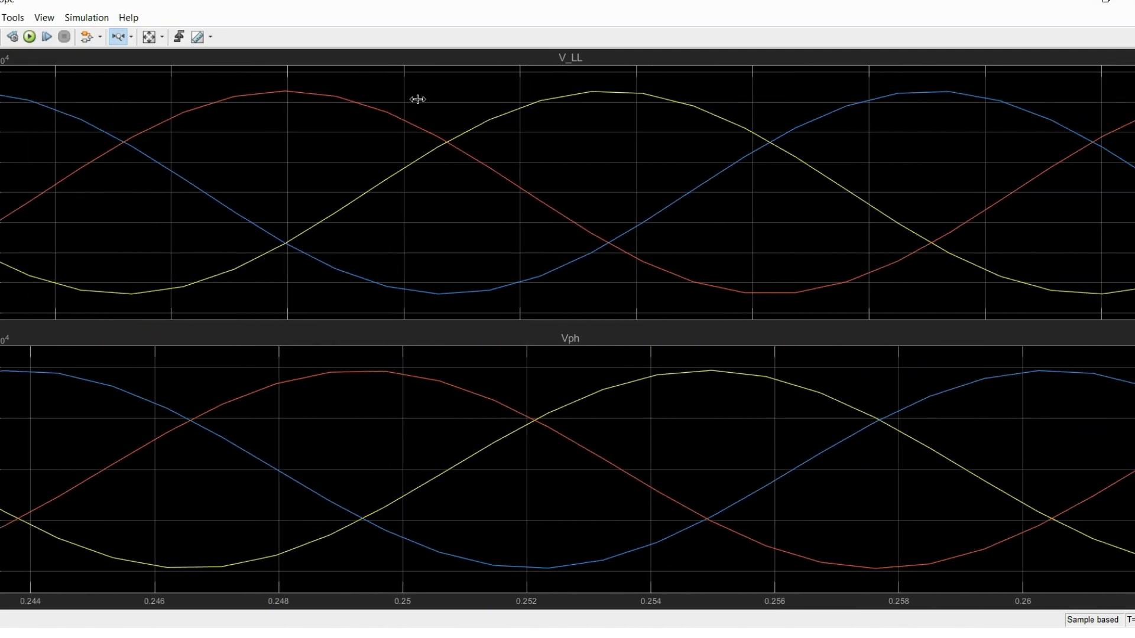
scroll(551, 91, down, 1)
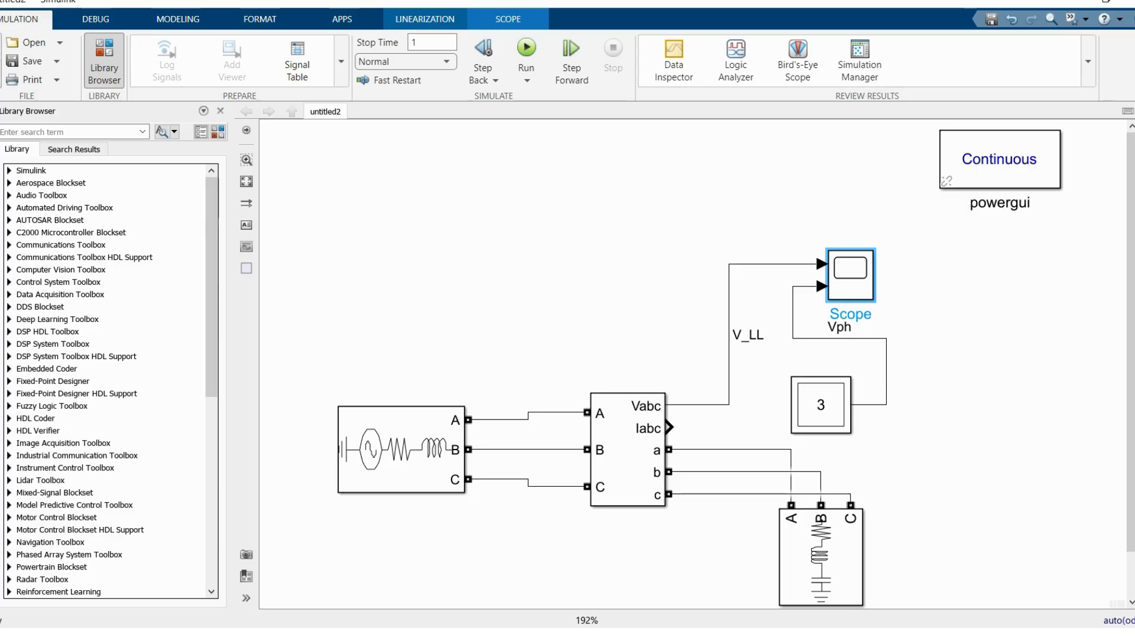
Step: Create a new blank model, maximize its window and open the standalone Library Browser
click(0, 49)
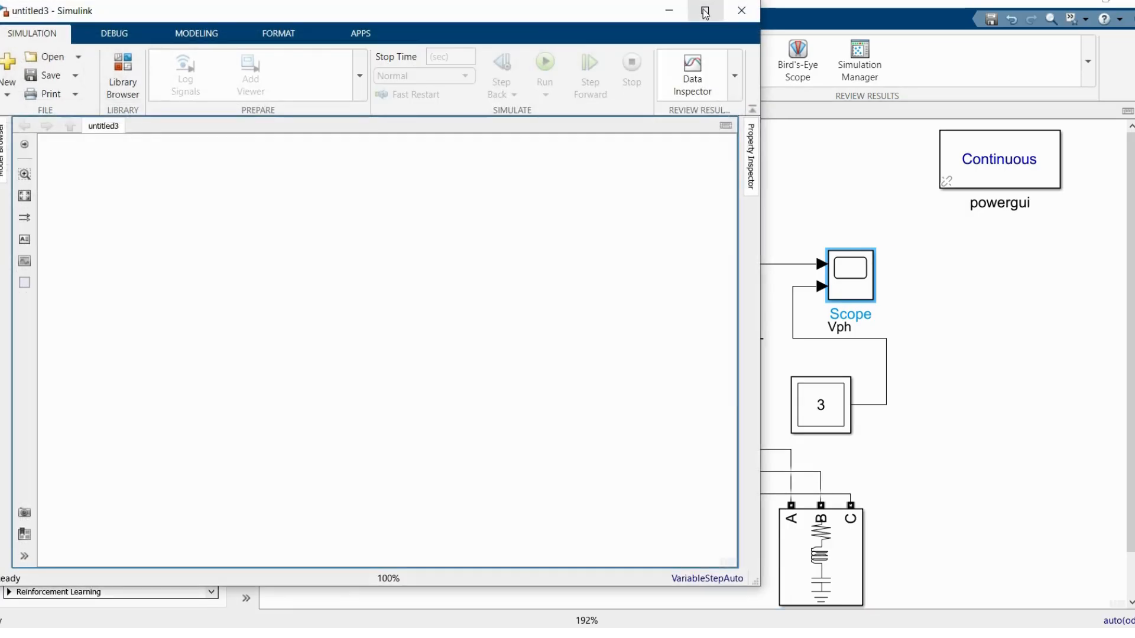
click(705, 11)
click(103, 66)
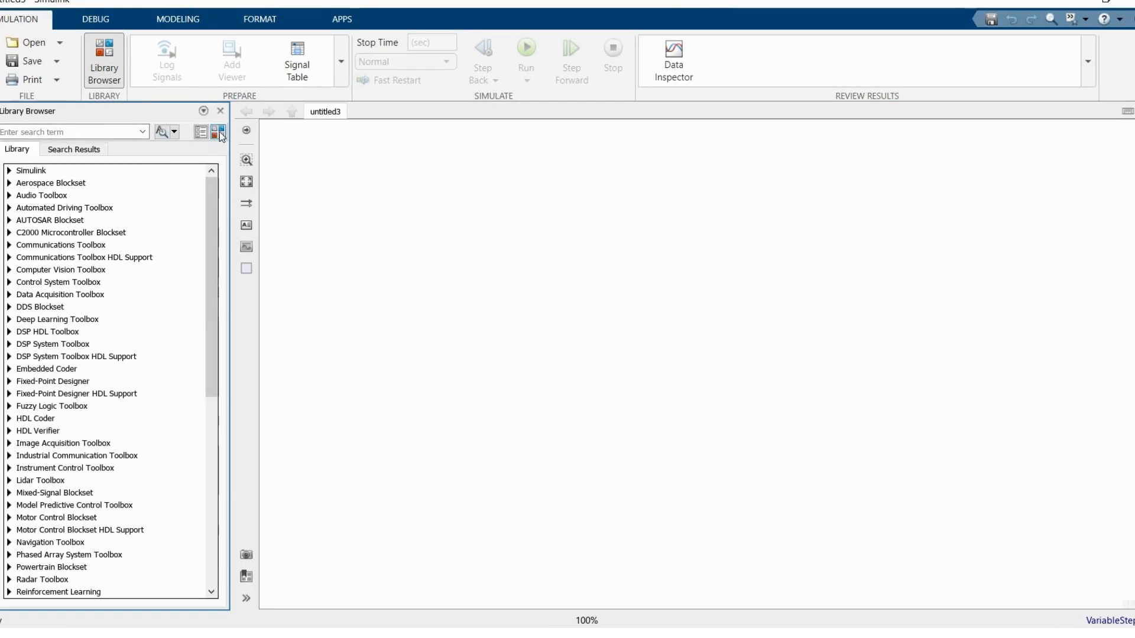
click(218, 132)
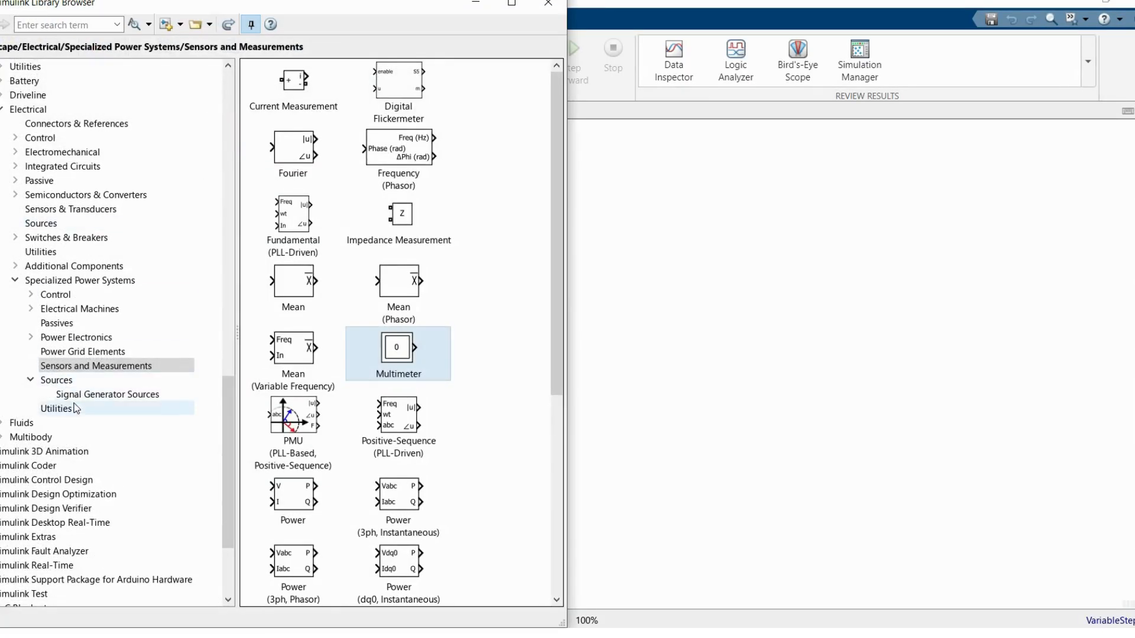
Step: Place a Three-Phase Source and, beside its output terminals, a Three-Phase V-I Measurement block in the new model
click(57, 380)
drag(272, 523, 662, 371)
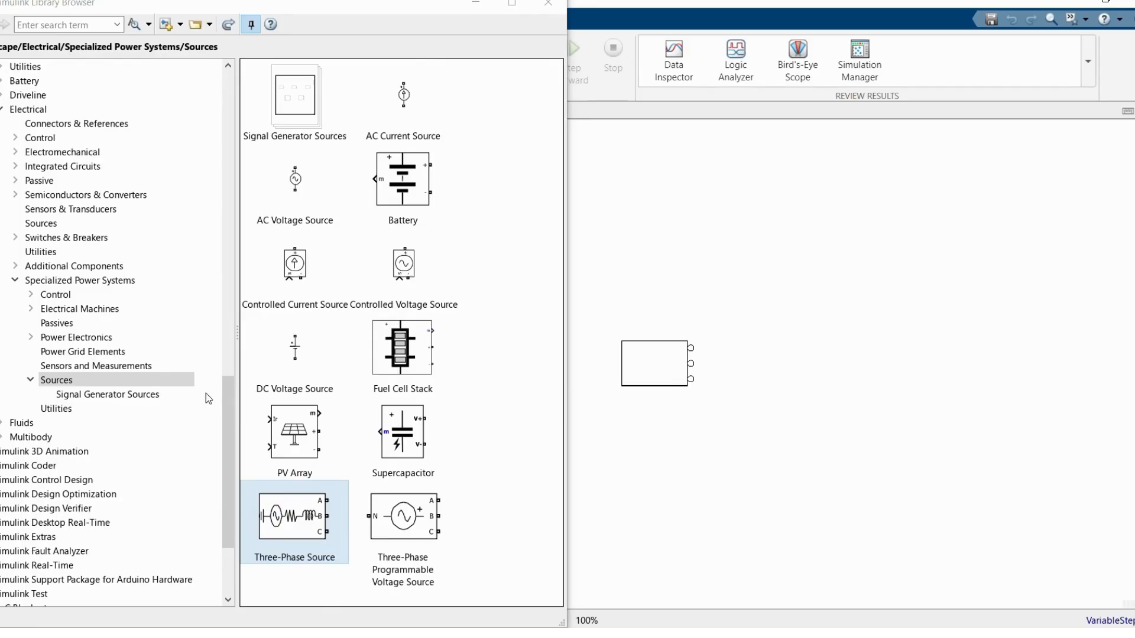
click(124, 367)
scroll(394, 408, down, 5)
click(389, 515)
drag(612, 451, 778, 352)
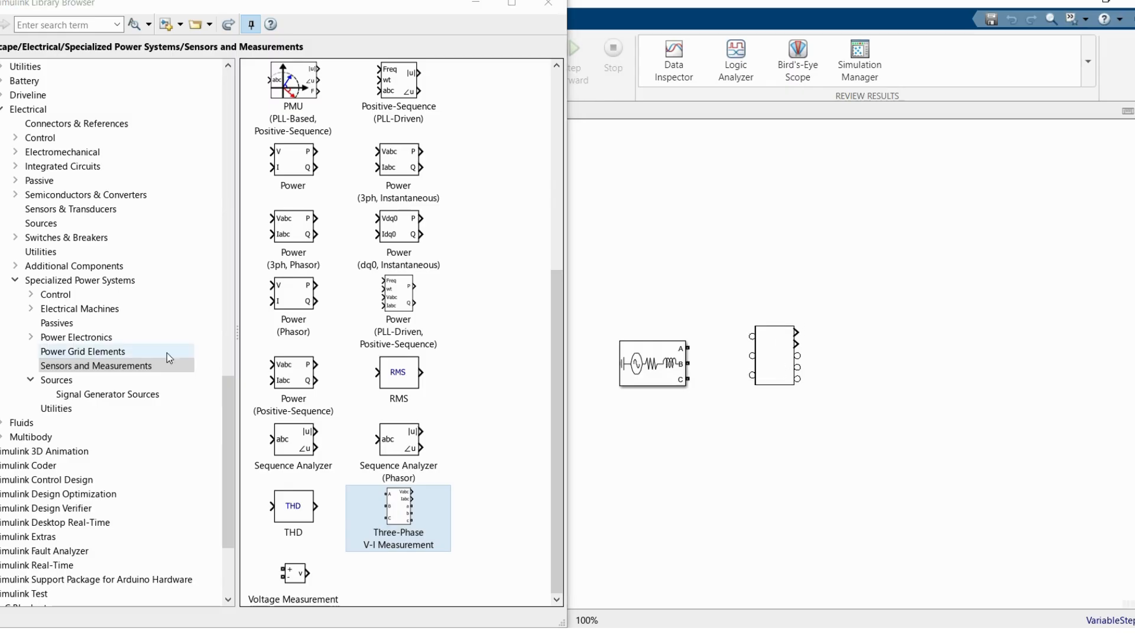
Step: Place a Three-Phase Transformer (Two Windings) from the Power Grid Elements library beyond the V-I Measurement block
click(80, 351)
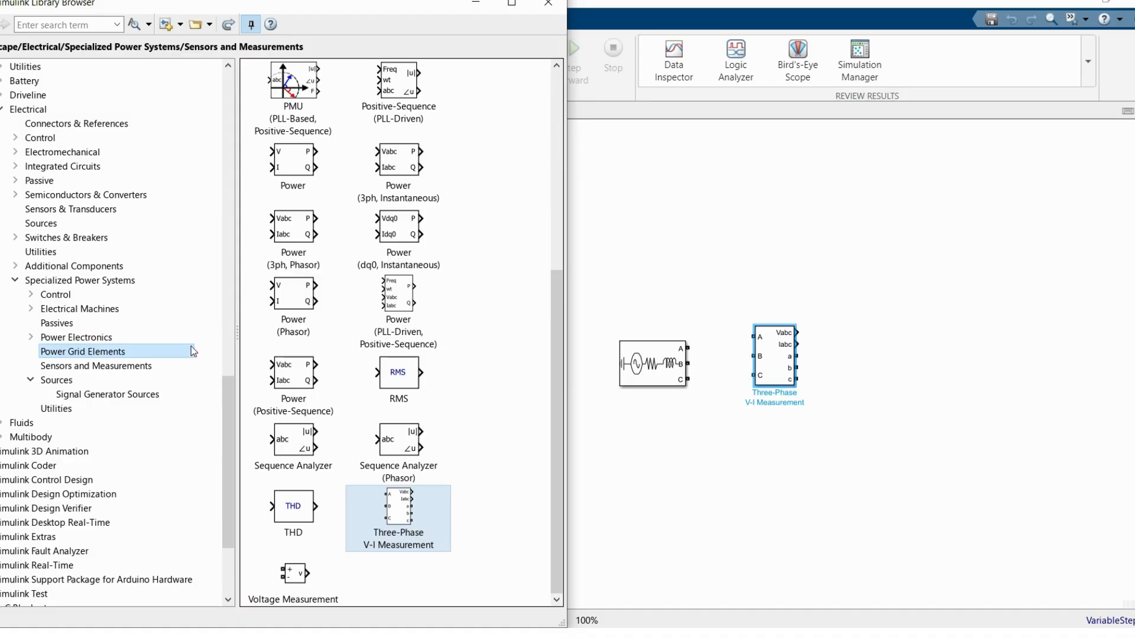
scroll(355, 380, down, 5)
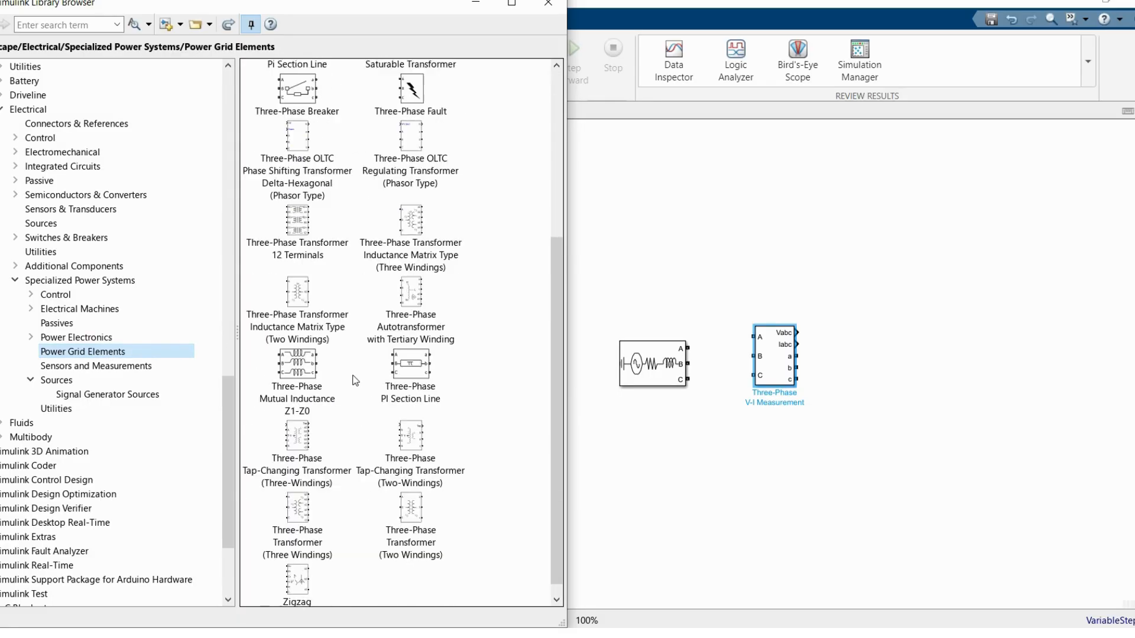
click(407, 495)
drag(389, 492, 870, 371)
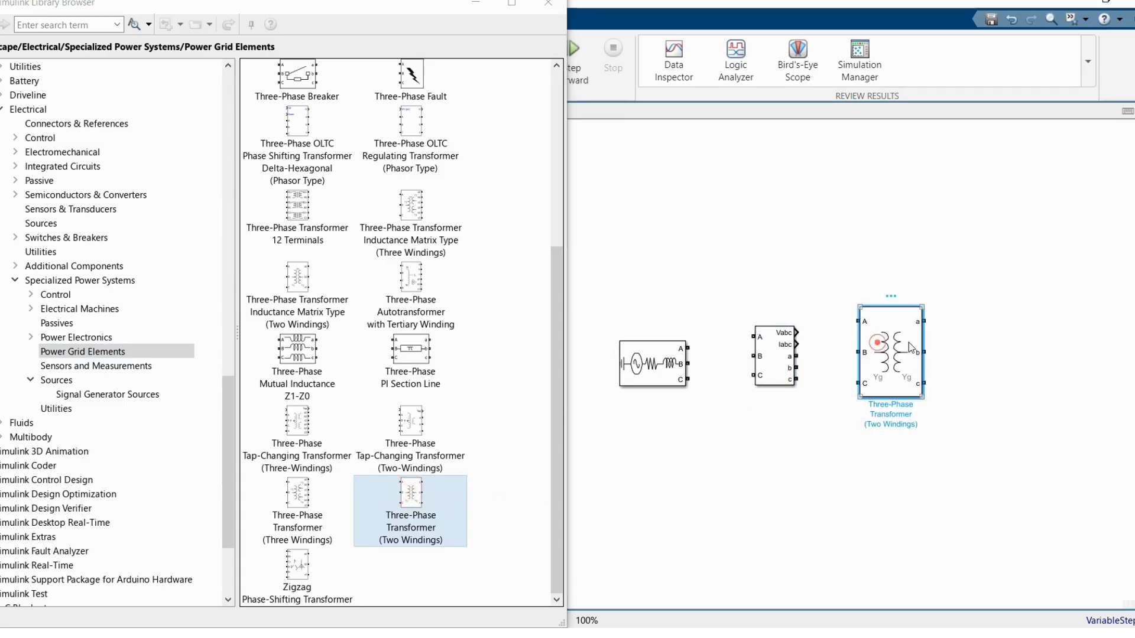
Step: Place a Three-Phase Series RLC Load beside the transformer and a powergui block above it, and close the Library Browser
click(57, 323)
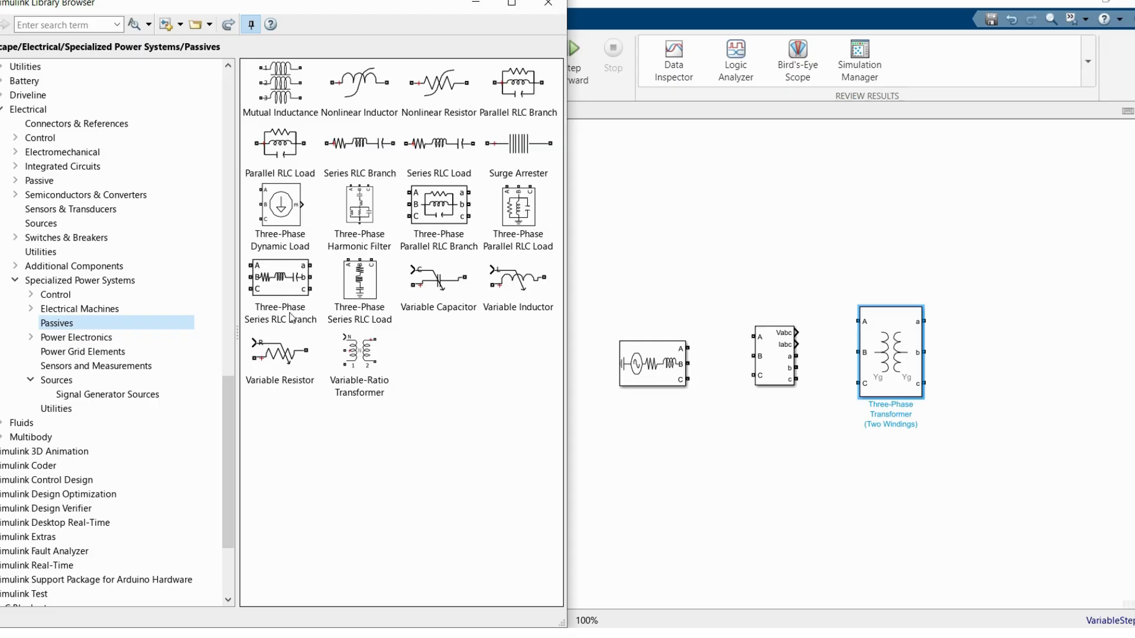
drag(348, 299, 1016, 396)
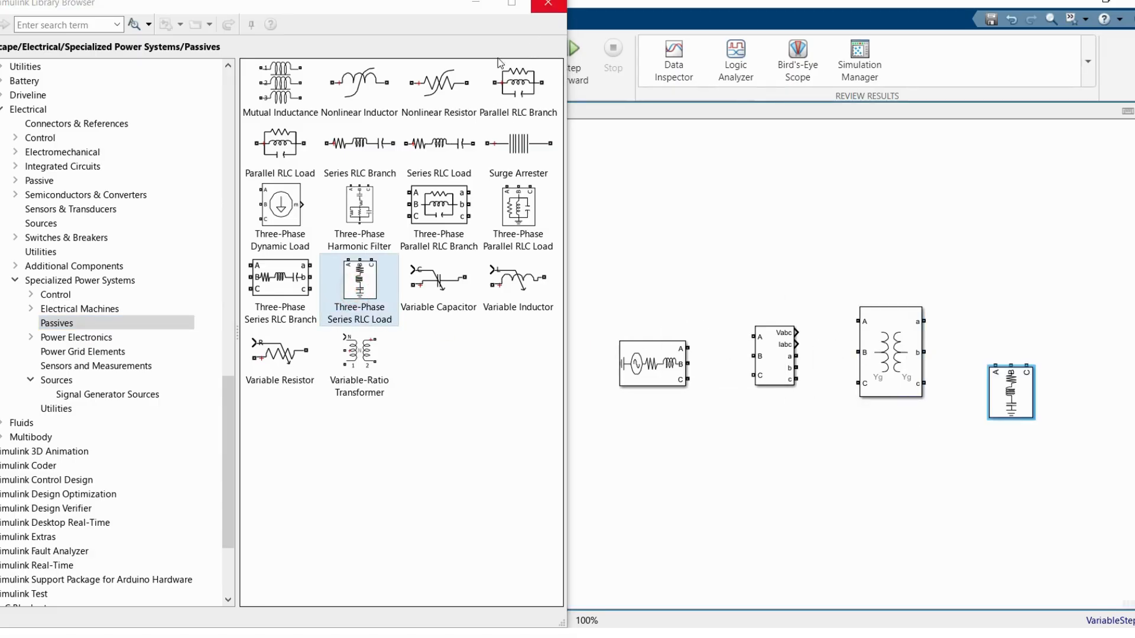
click(83, 280)
drag(286, 399, 979, 247)
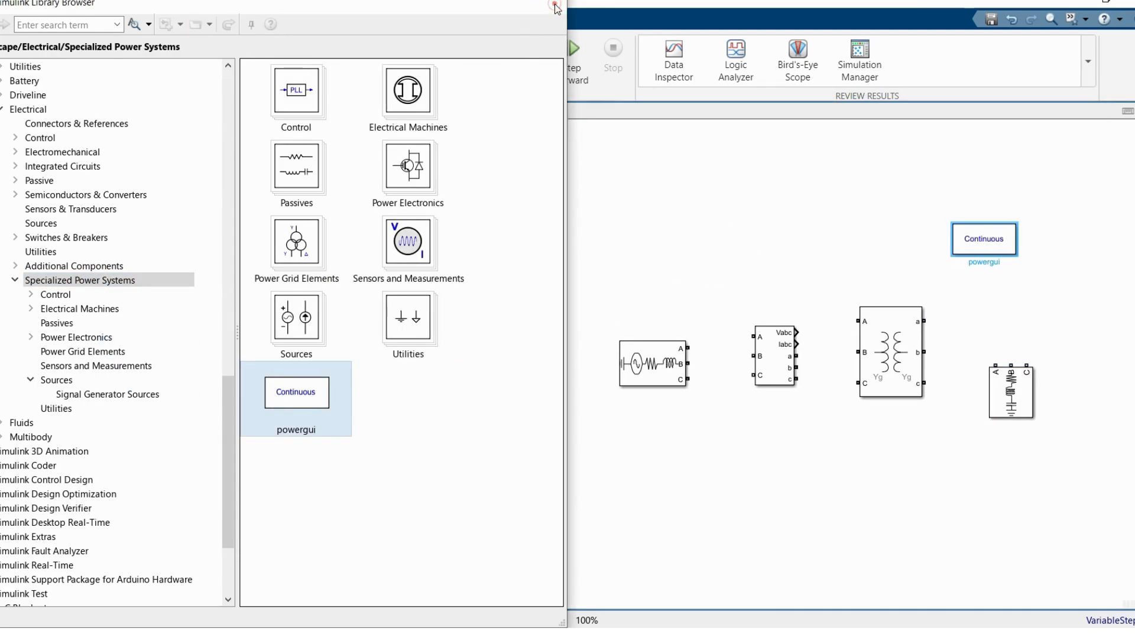
click(549, 3)
Step: Set the Three-Phase Source's phase-to-phase voltage to 13.8e3 Vrms
click(254, 182)
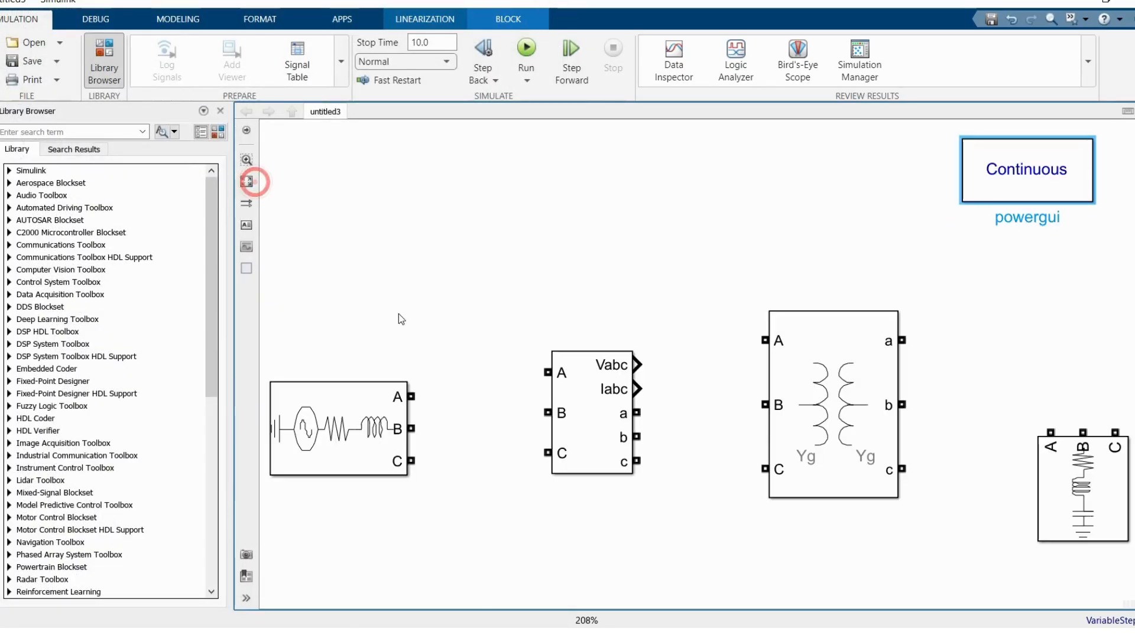
double_click(362, 418)
double_click(603, 374)
text(1)
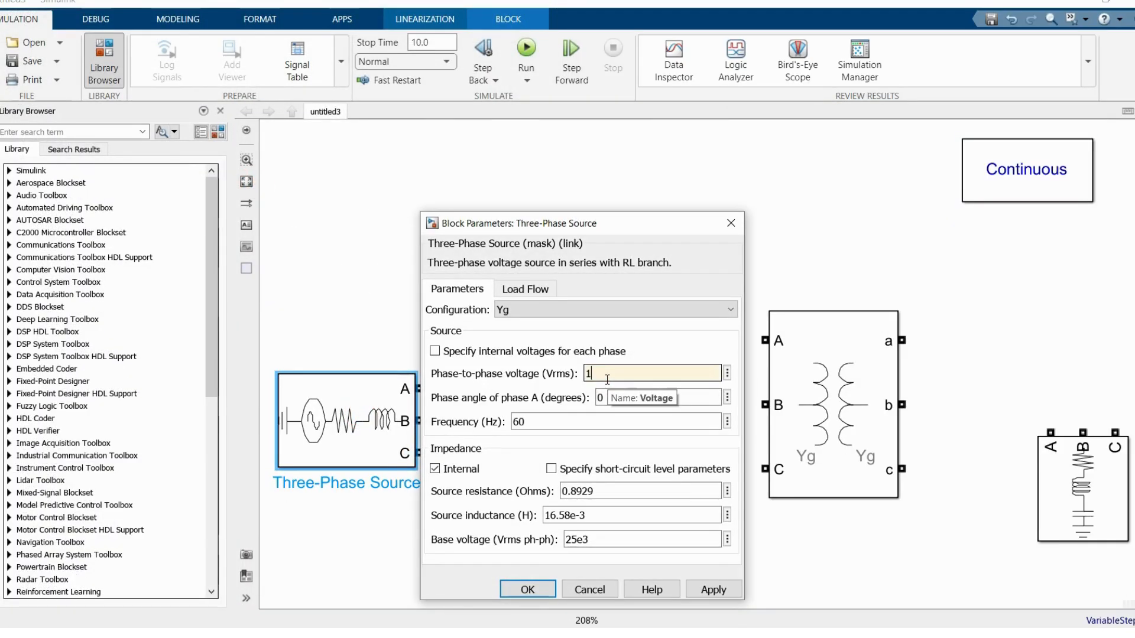
text(3.8e3)
double_click(571, 420)
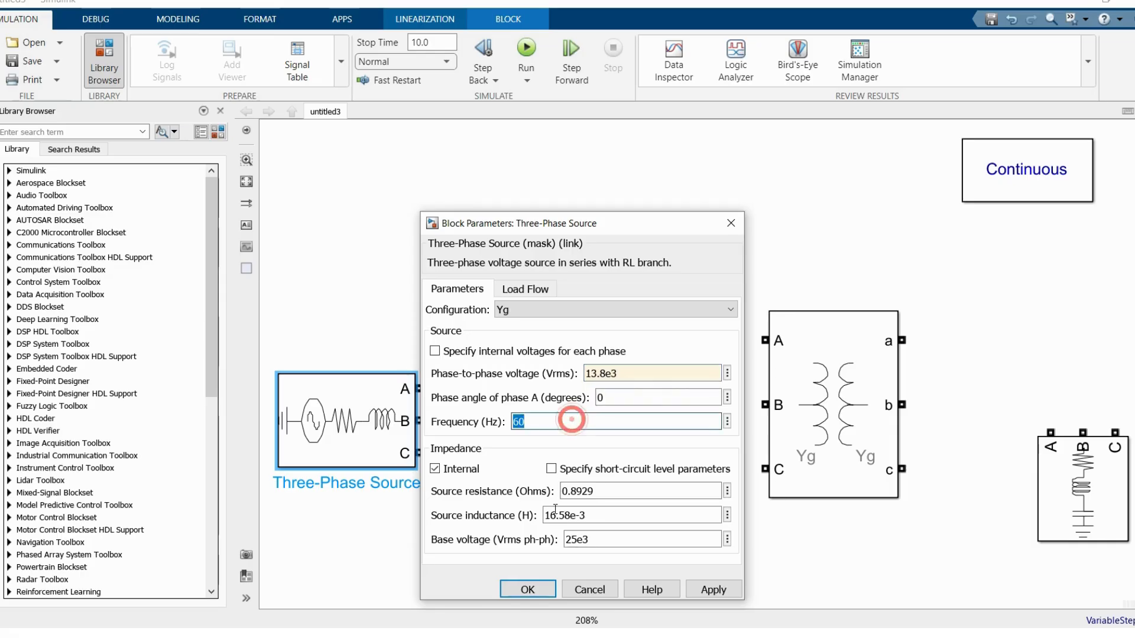
click(536, 594)
Step: Wire the source's A, B, C terminals to the V-I Measurement inputs and its a, b, c outputs to the transformer's A, B, C terminals
drag(421, 390, 548, 373)
drag(421, 421, 547, 412)
drag(423, 453, 547, 452)
drag(637, 413, 765, 340)
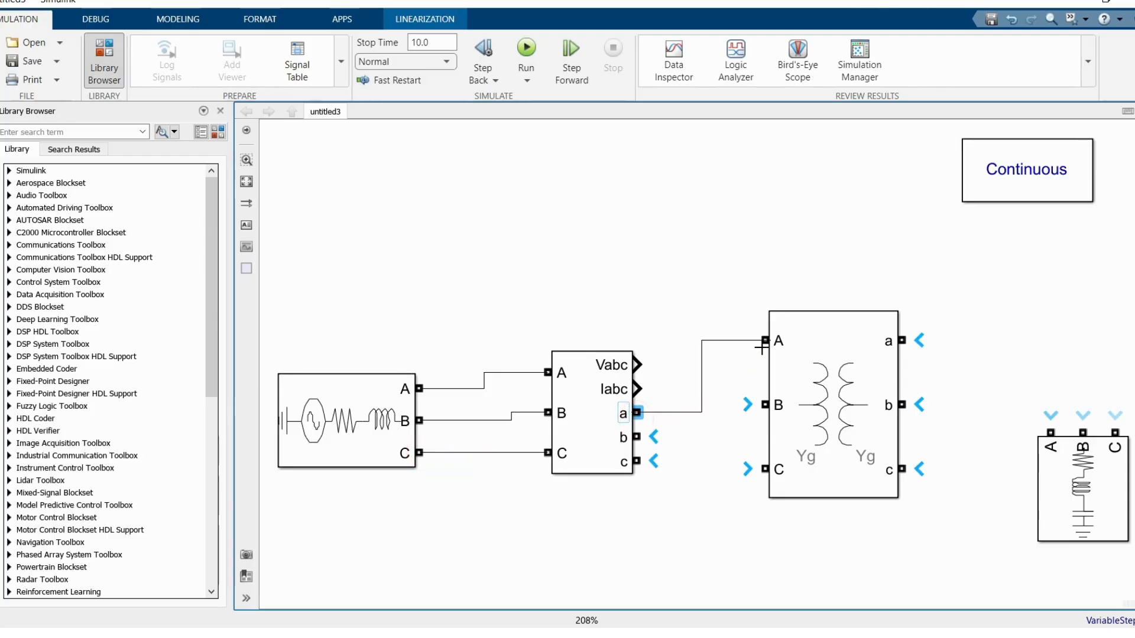
drag(641, 436, 765, 405)
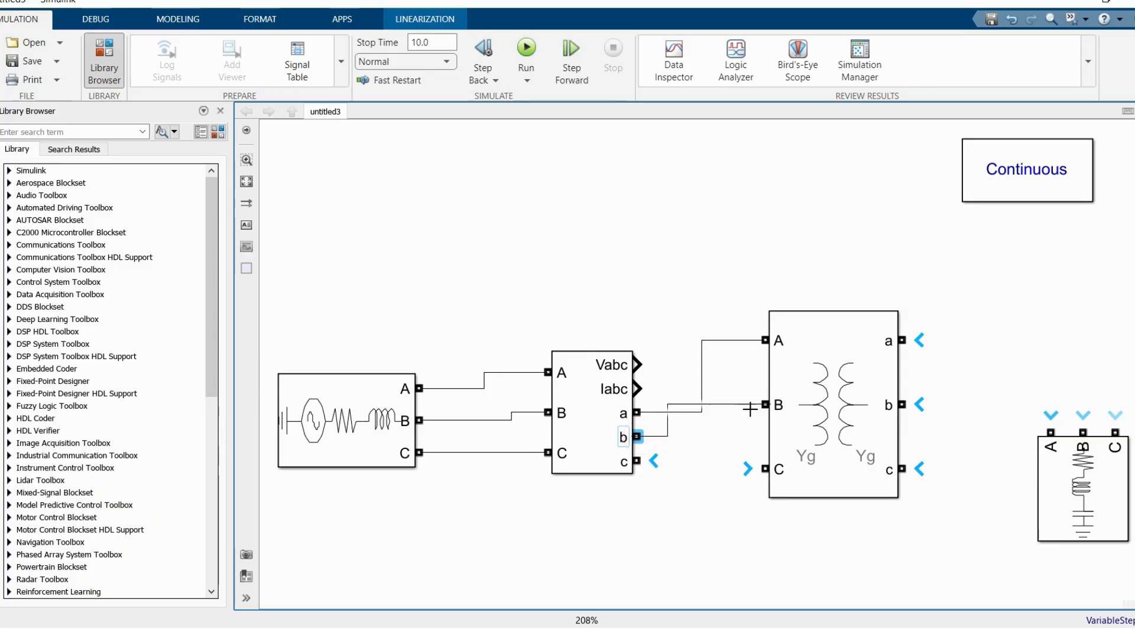
drag(636, 461, 765, 469)
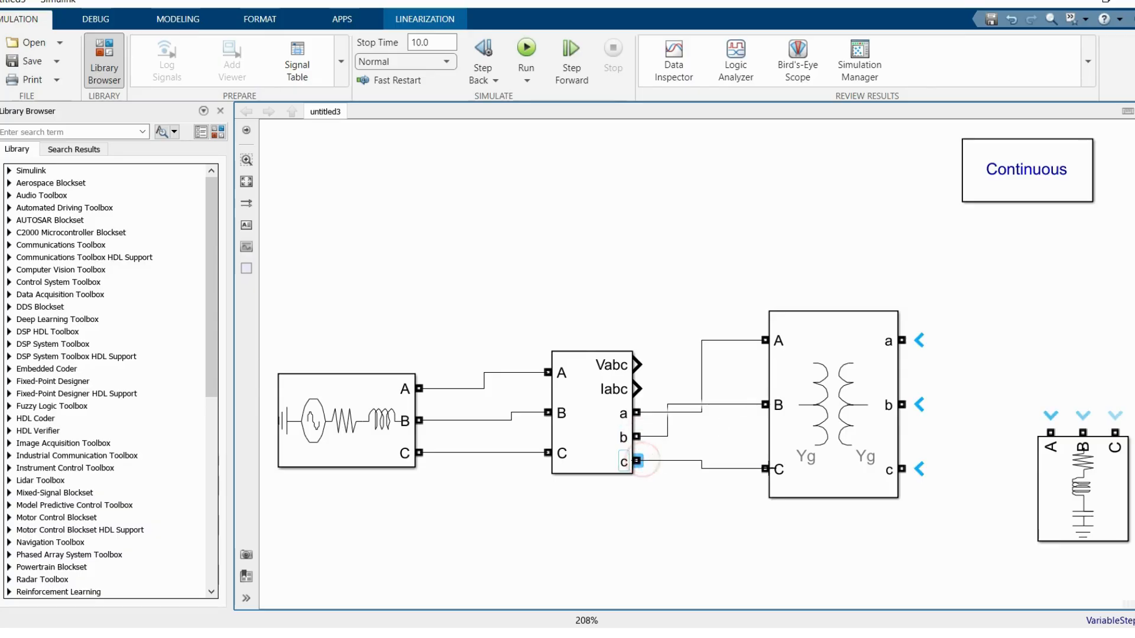
Step: Set the Three-Phase V-I Measurement block to measure phase-to-phase voltage and turn its current measurement off
double_click(621, 412)
click(825, 389)
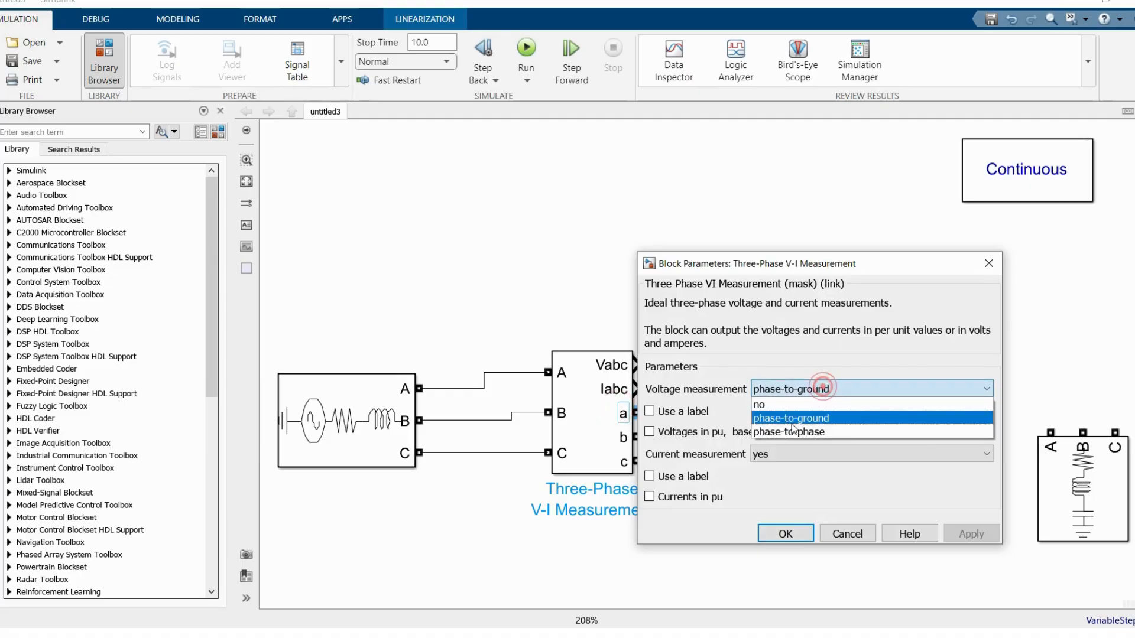
click(804, 432)
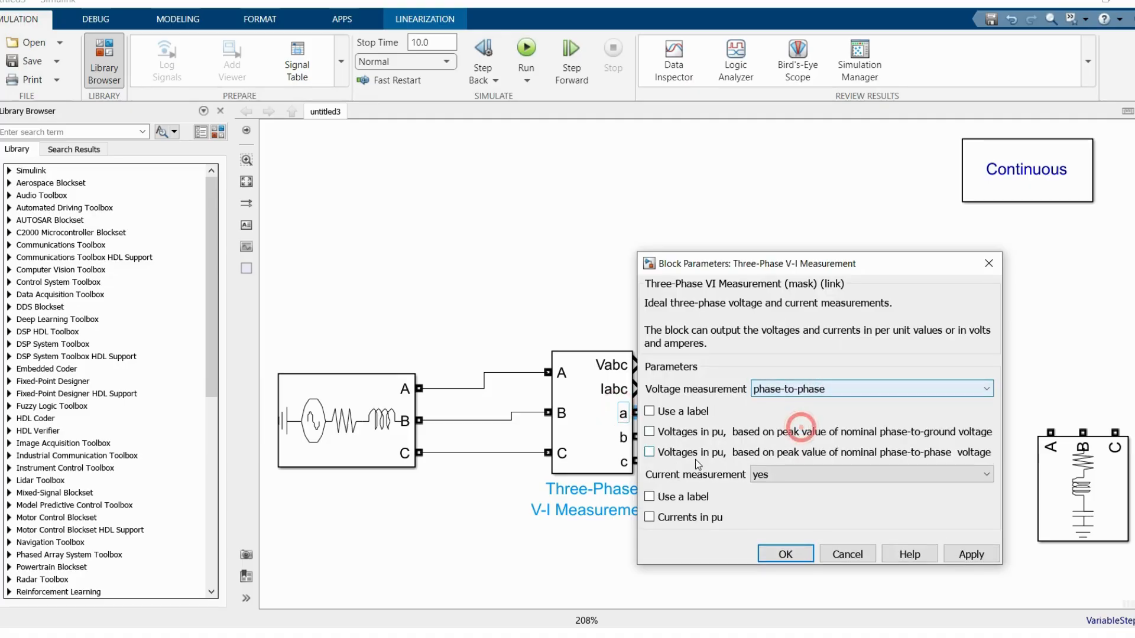
click(773, 472)
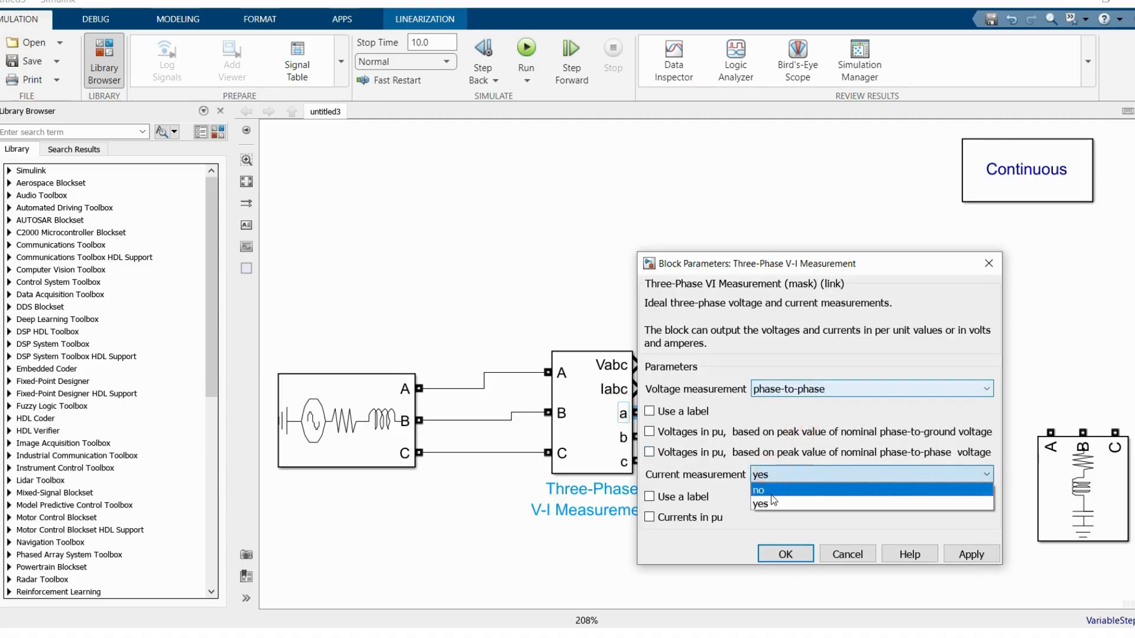
click(762, 490)
click(784, 511)
click(612, 424)
Step: Shift the two-winding transformer up slightly and review its winding 1 connection options, keeping Yg
drag(817, 414, 809, 405)
double_click(810, 405)
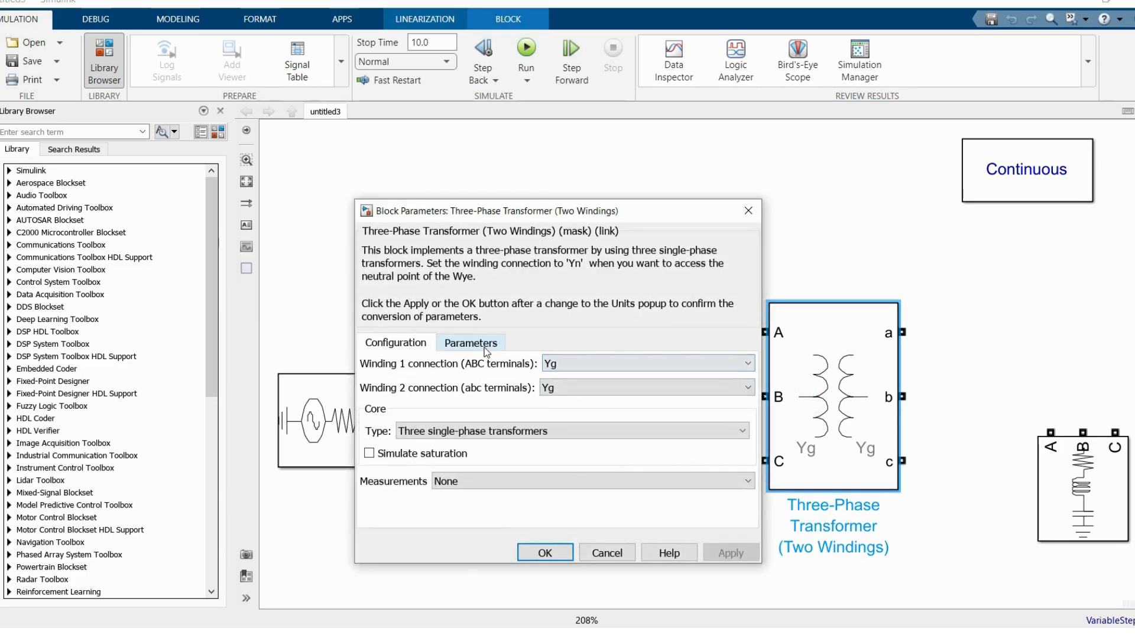
click(590, 360)
click(591, 361)
click(594, 362)
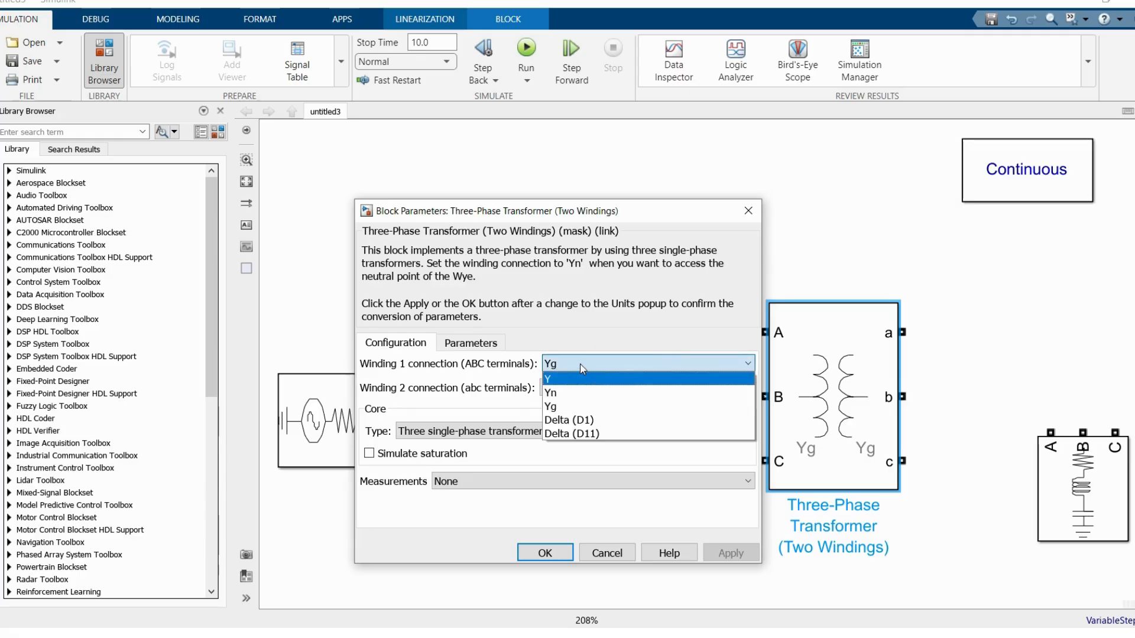
click(582, 367)
click(582, 366)
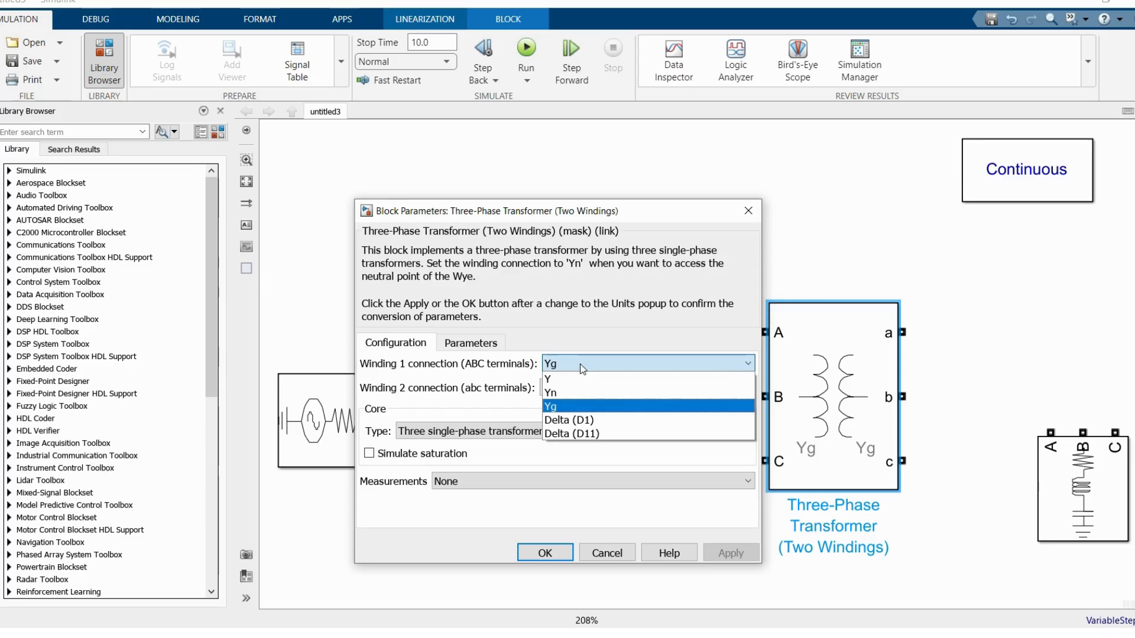
click(581, 363)
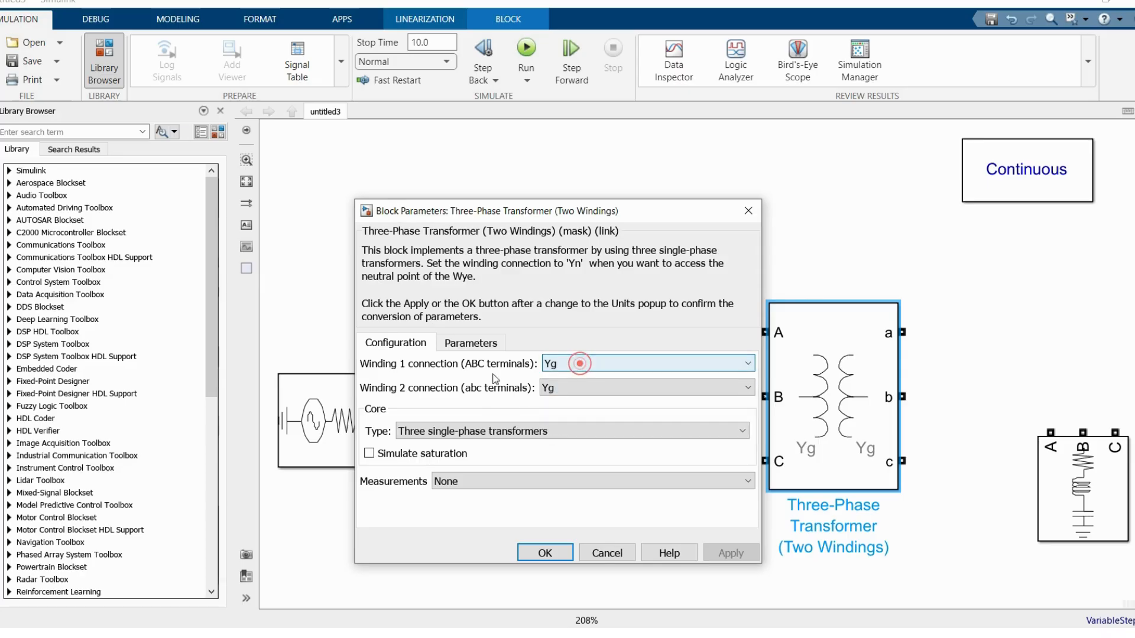
Step: Set the transformer's nominal power to 100e6 VA in its electrical parameters
click(466, 350)
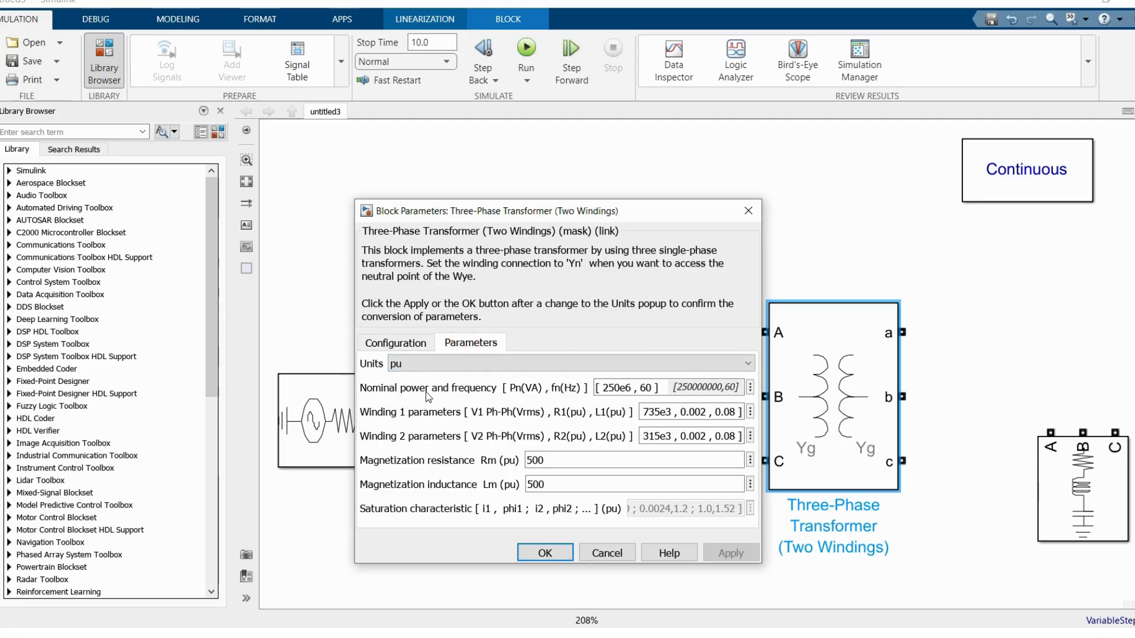
click(613, 390)
click(617, 388)
click(611, 385)
key(BackSpace)
key(BackSpace)
text(10)
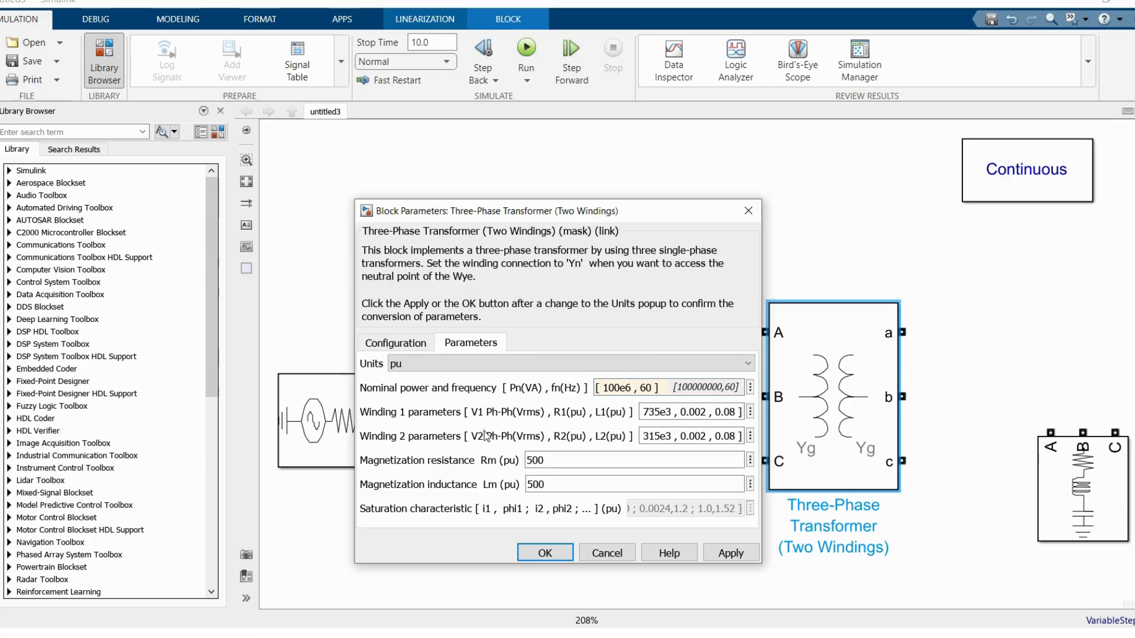
Step: Set the transformer's winding 1 phase-to-phase voltage to 13.8e3 Vrms
click(653, 413)
click(661, 412)
click(672, 410)
drag(670, 410, 650, 412)
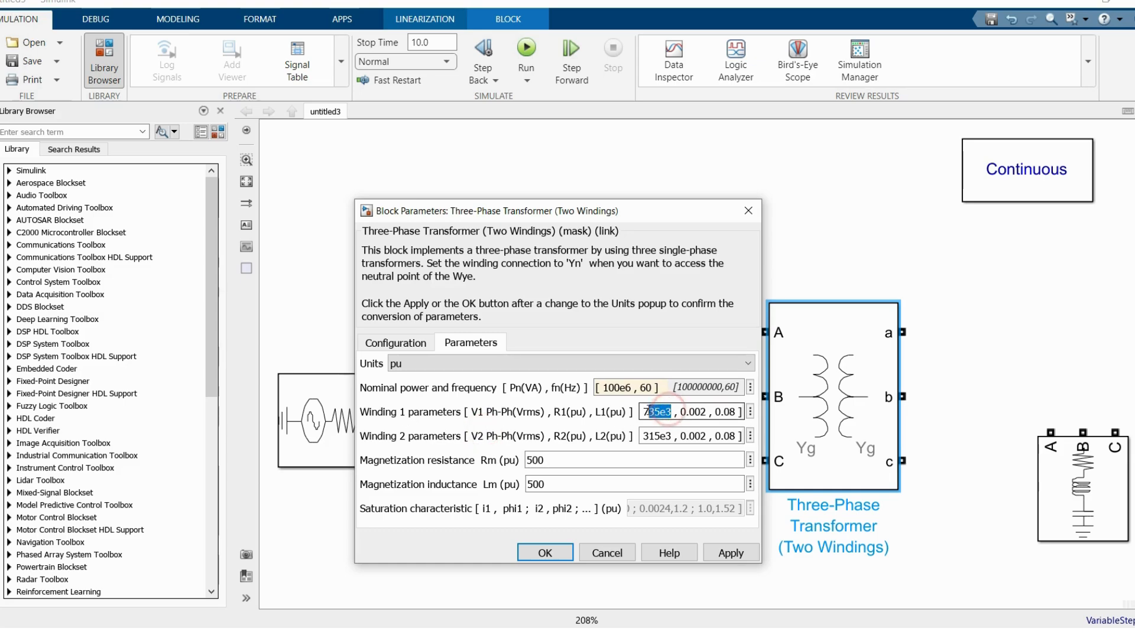
text(13.8)
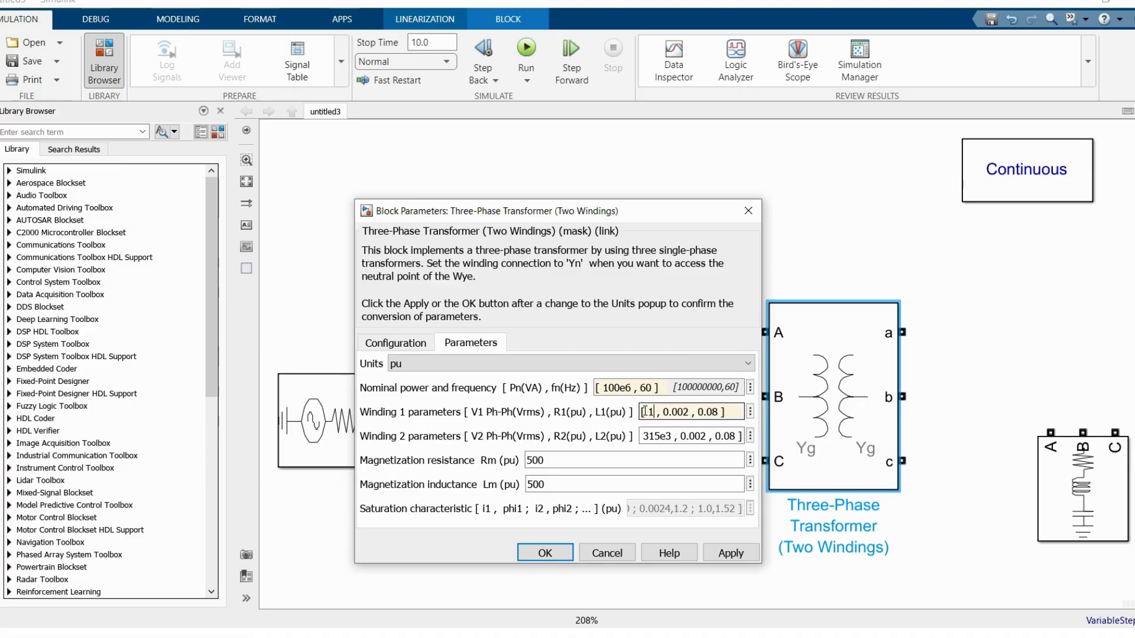
text(e3)
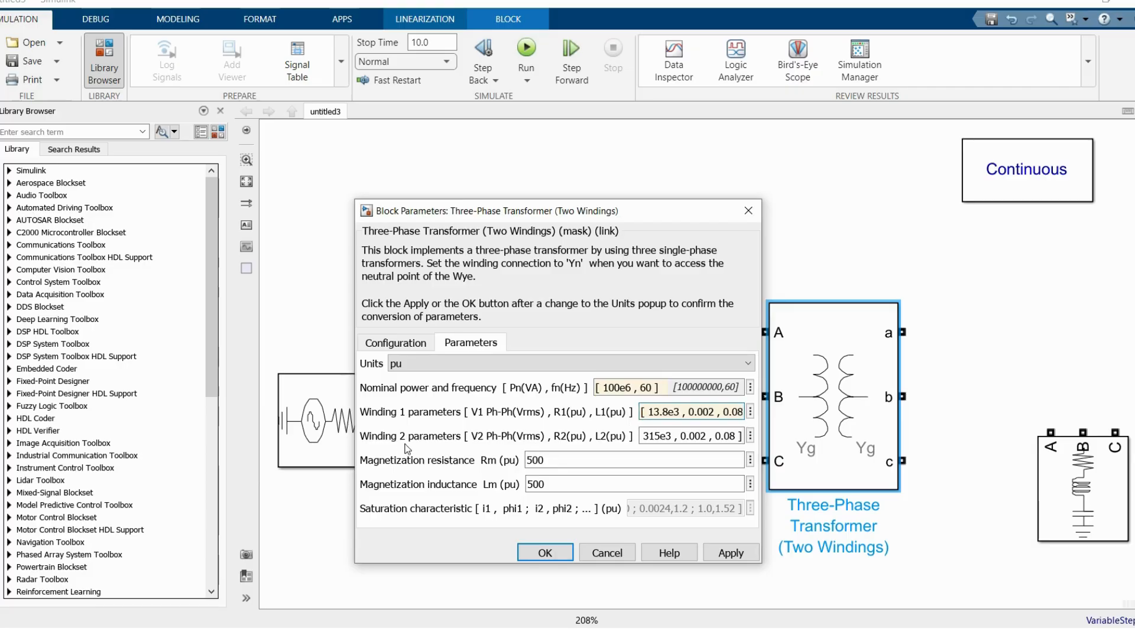
Step: Set the transformer's winding 2 phase-to-phase voltage to 2400 Vrms and accept the block parameters
triple_click(664, 436)
drag(674, 437, 654, 435)
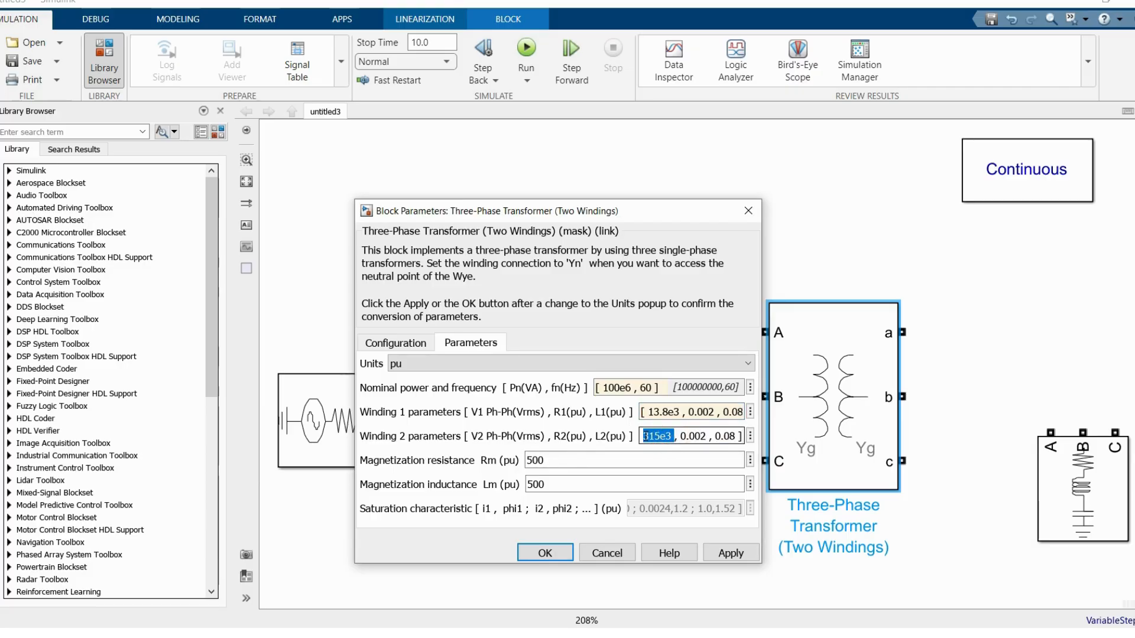
text(2400)
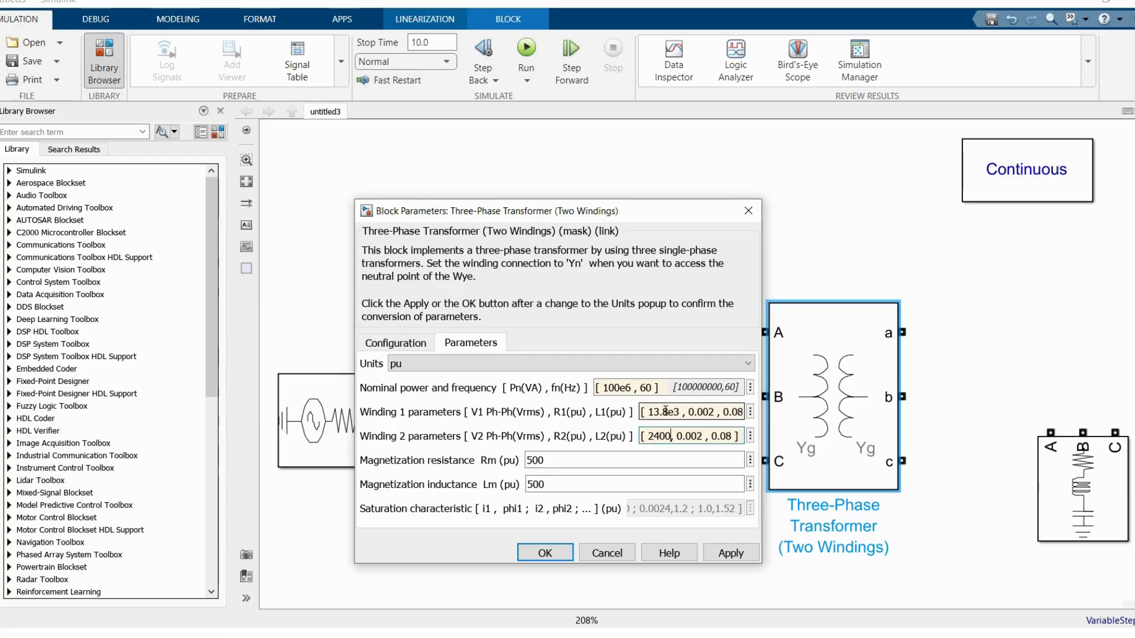
double_click(668, 412)
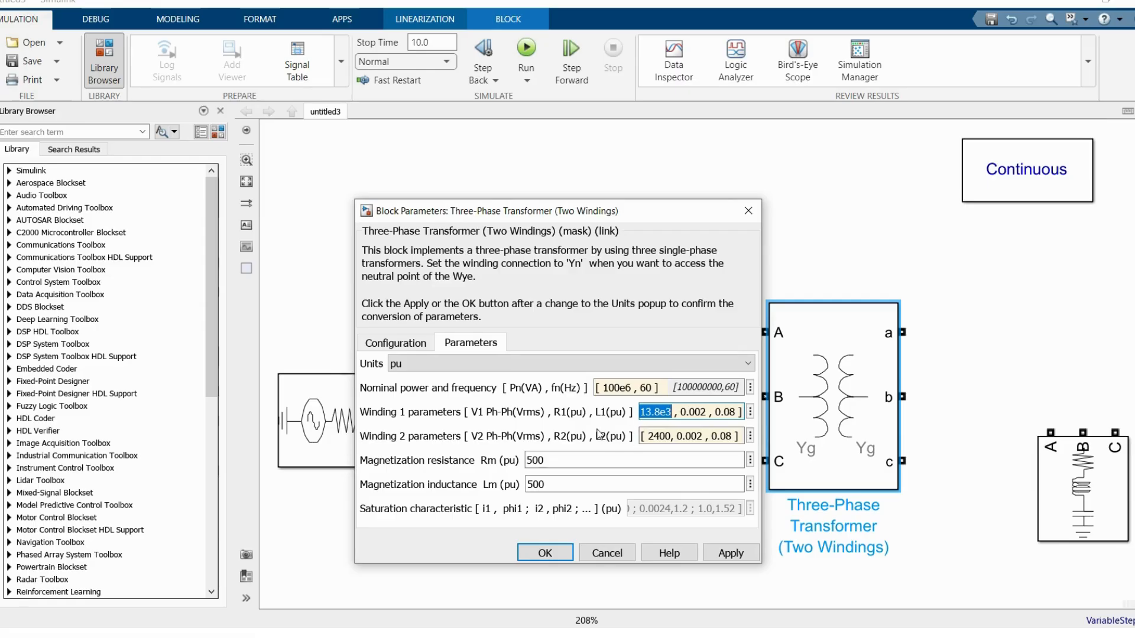
click(662, 434)
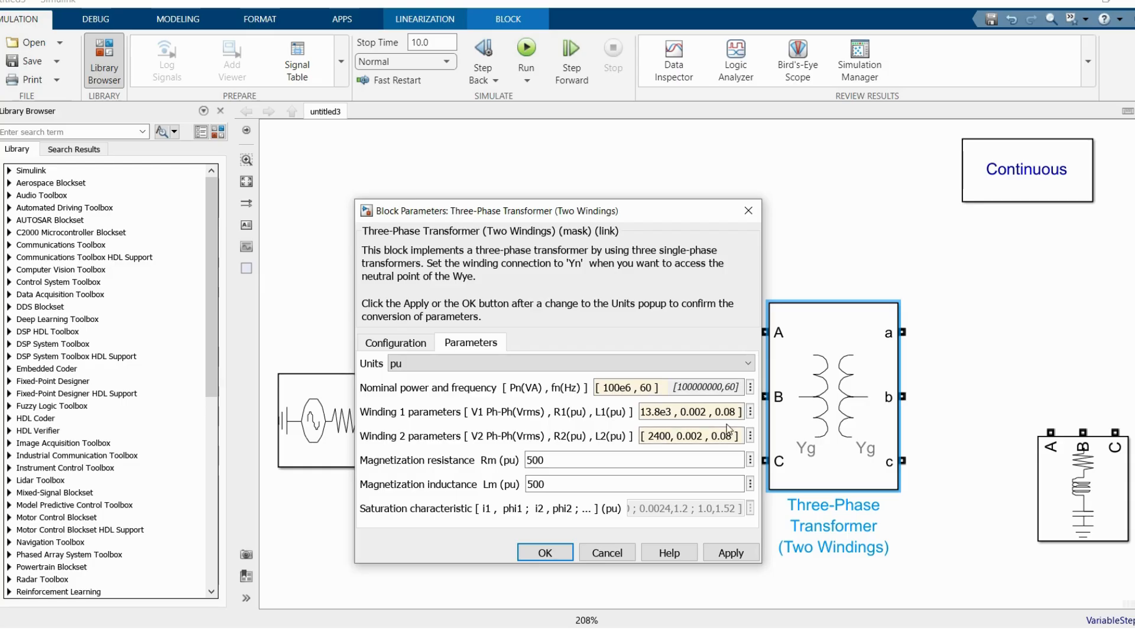
click(545, 553)
Step: Move the RLC load down slightly and wire its A, B, C terminals to the transformer's a, b, c outputs
drag(1064, 482, 1064, 514)
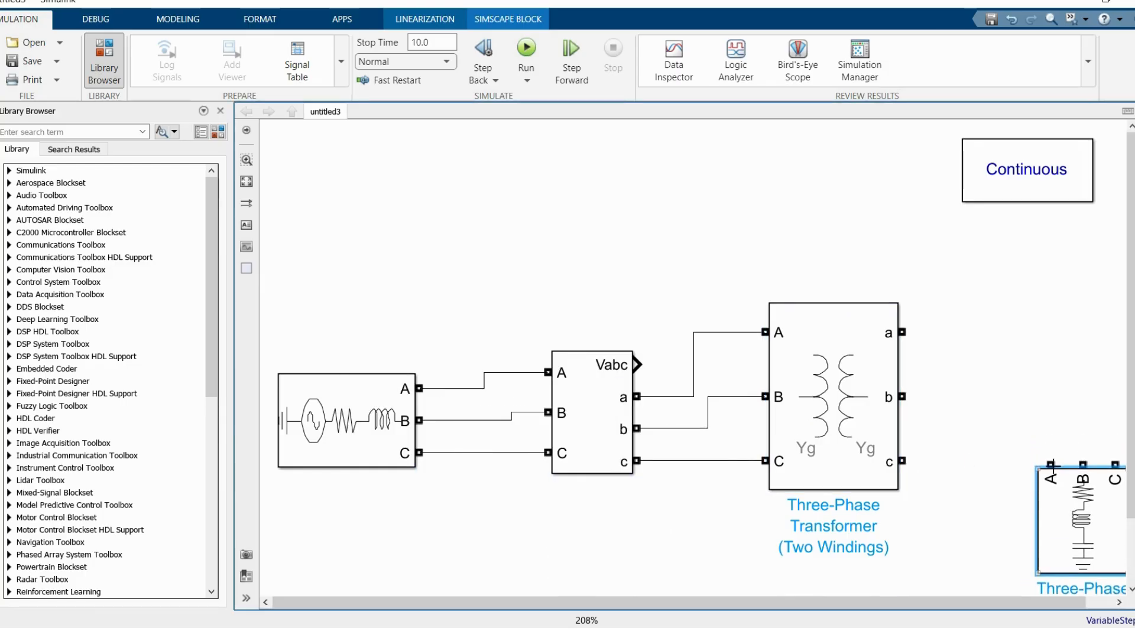
drag(1051, 465, 902, 333)
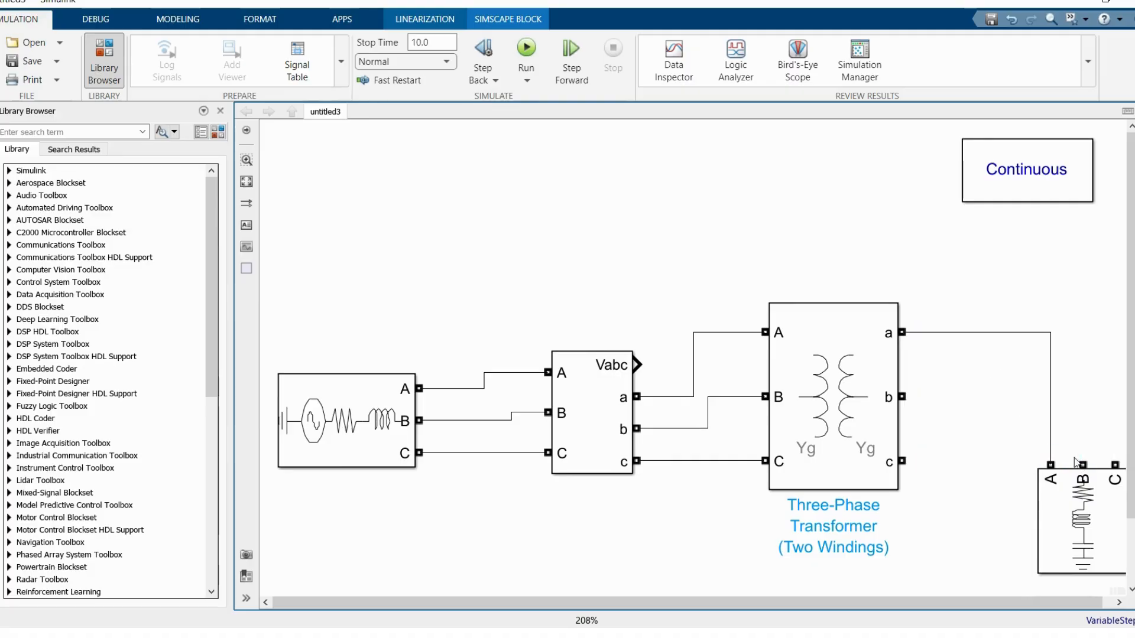
drag(1082, 465, 902, 396)
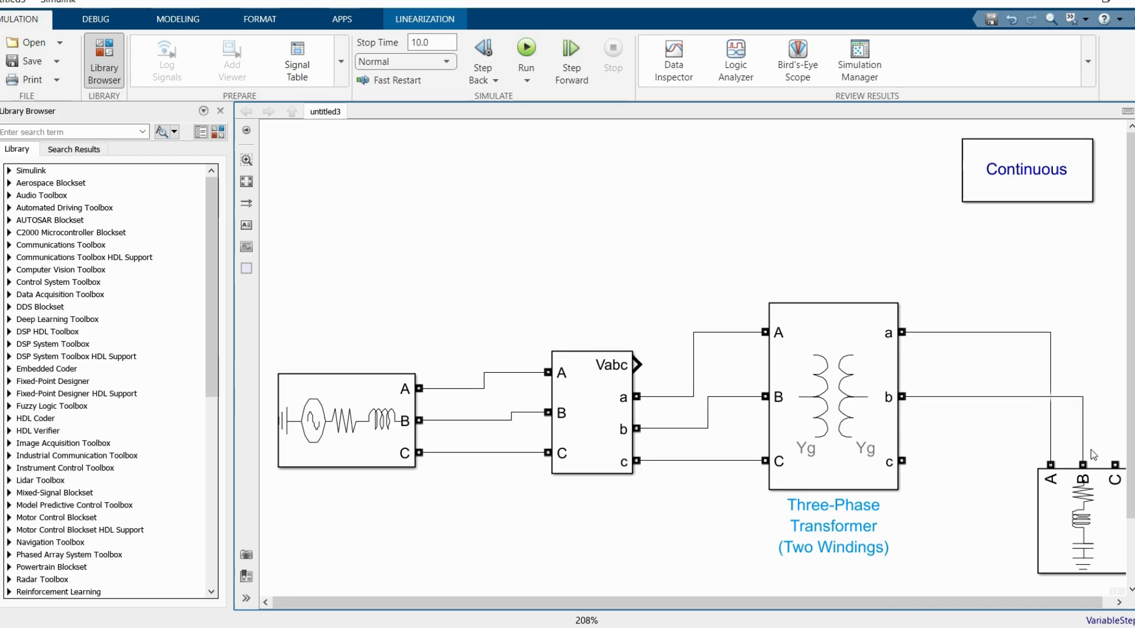
drag(1113, 461, 860, 460)
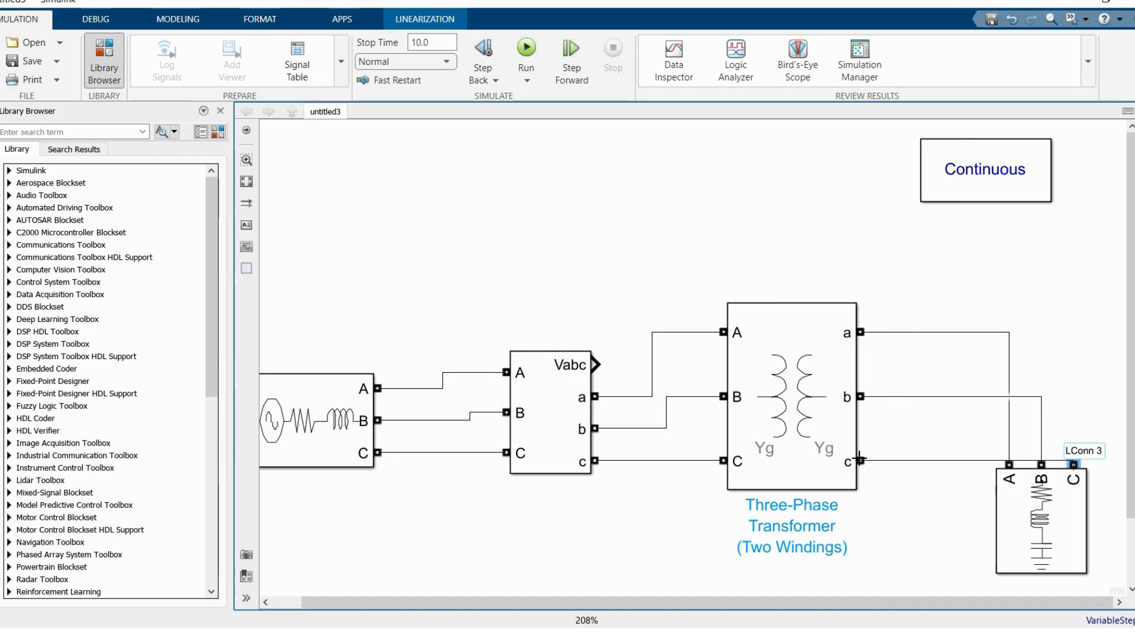
Step: Set the Three-Phase Series RLC Load's nominal phase-to-phase voltage to 2400 Vrms and its active power to 10e6 W
double_click(1041, 506)
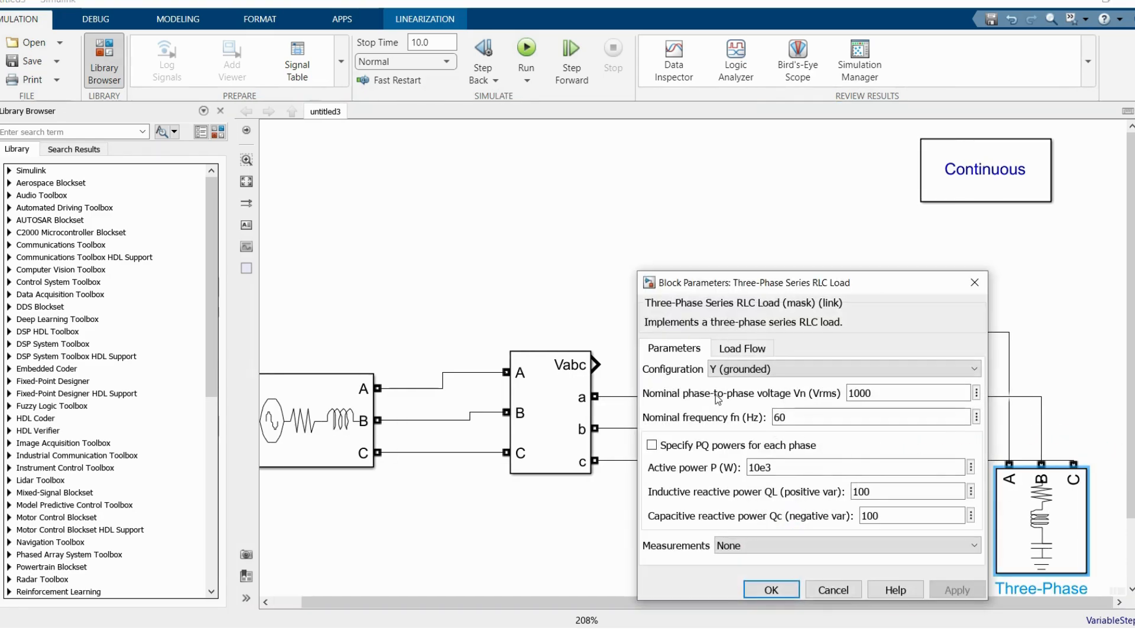
double_click(881, 393)
text(240)
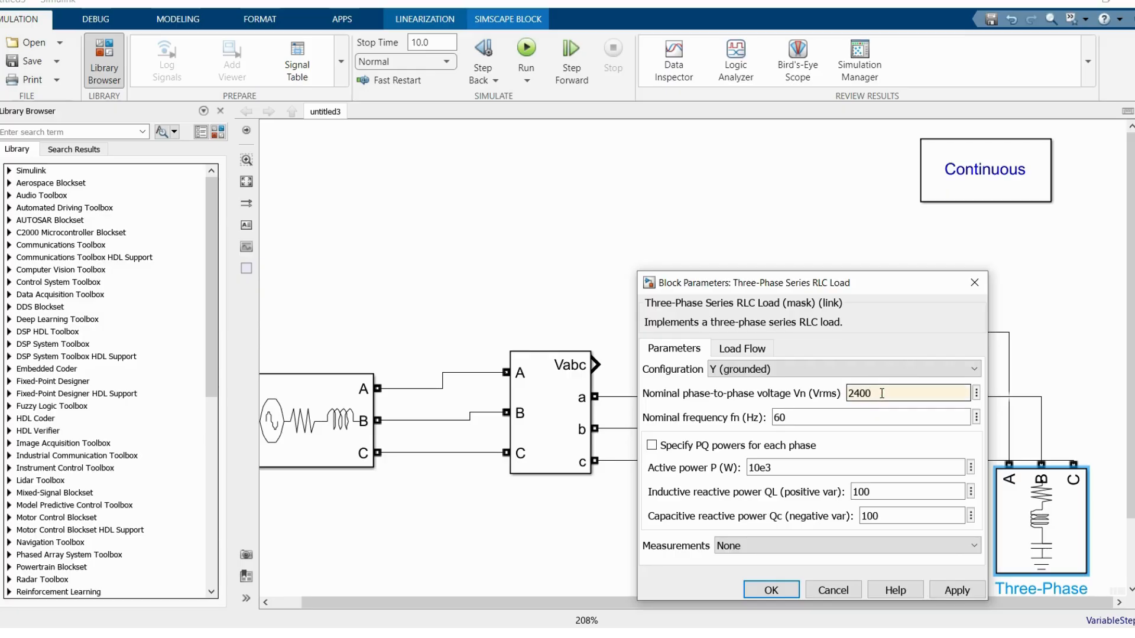
double_click(788, 469)
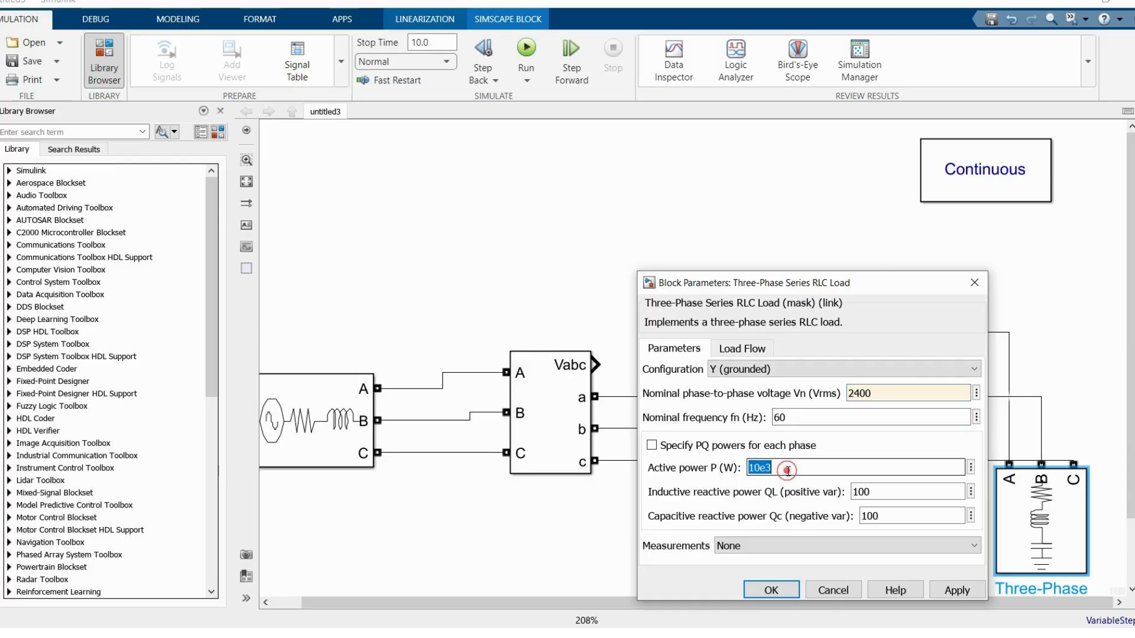
text(10e6)
Step: Set the load's inductive reactive power to 2e6 var and its capacitive reactive power to 0, and accept the parameters
double_click(873, 494)
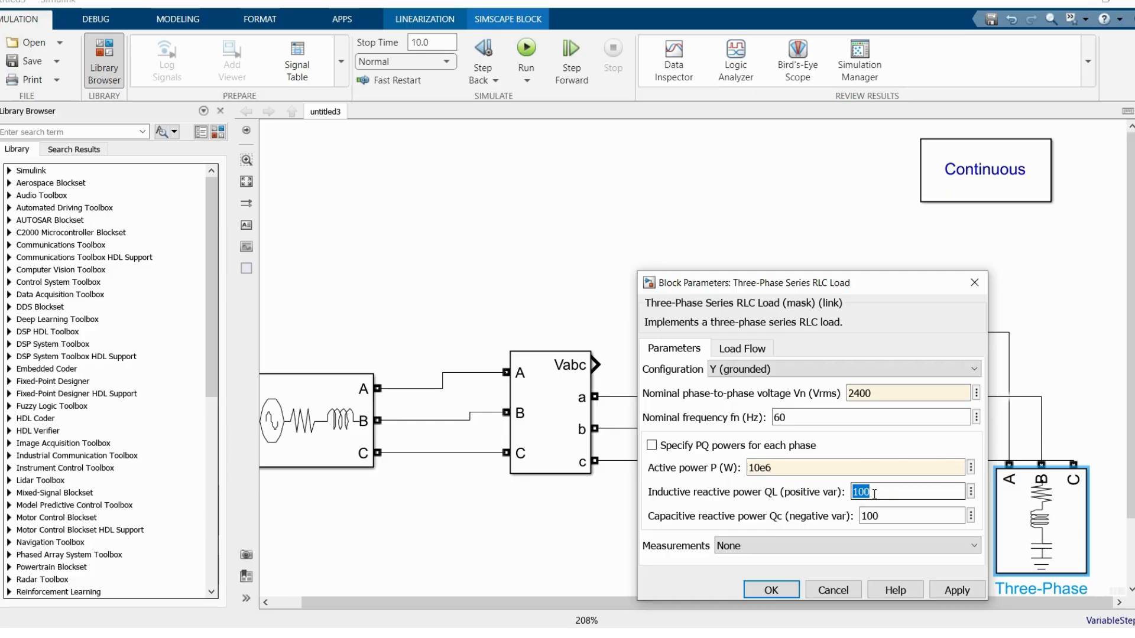
text(2e6)
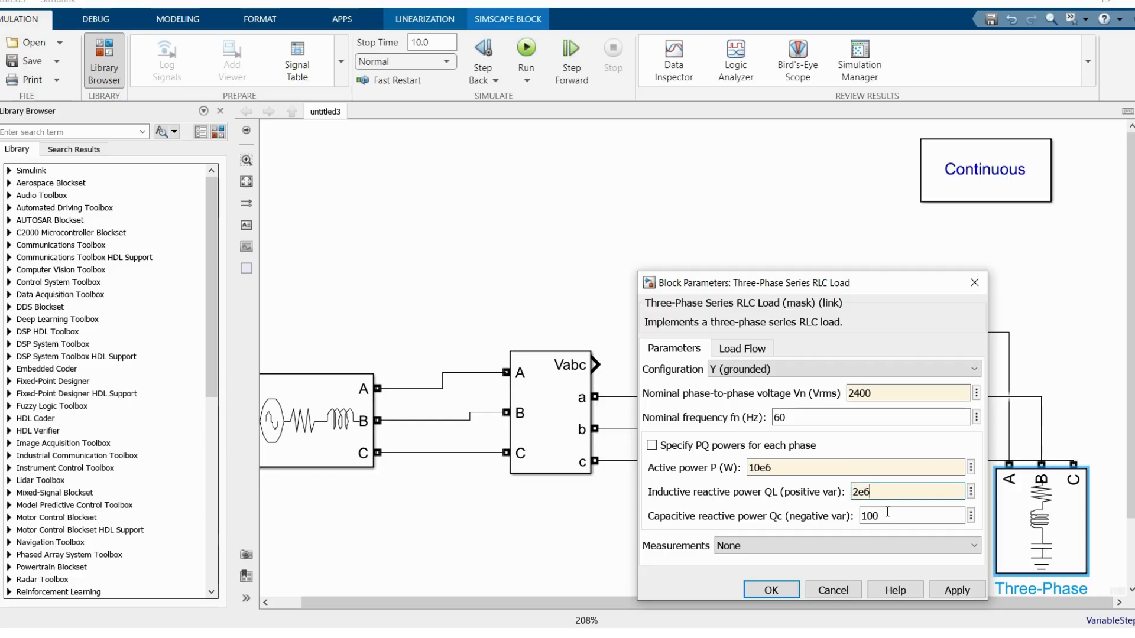
double_click(873, 515)
text(0)
click(771, 591)
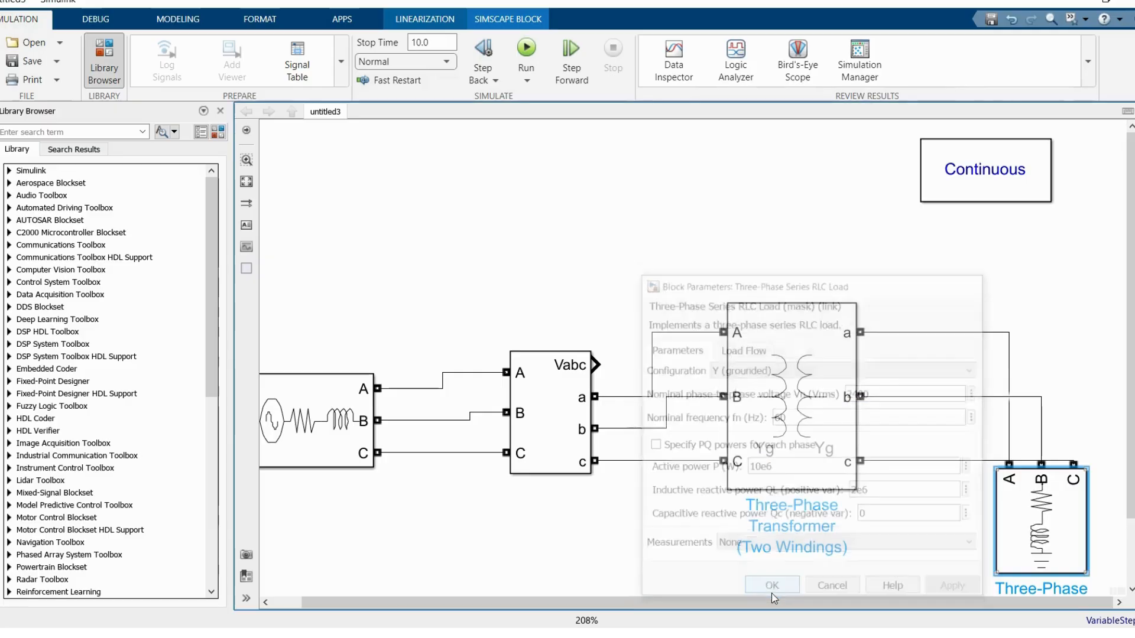
Step: Set the RLC load's measurements option to Branch voltages
double_click(1022, 524)
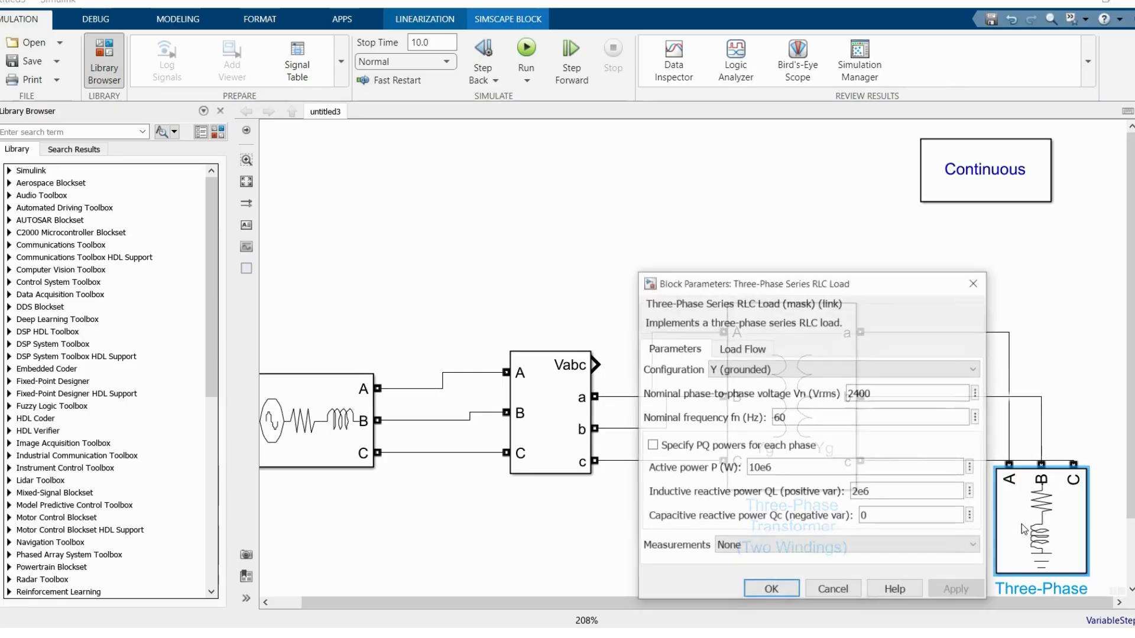
click(724, 545)
click(758, 575)
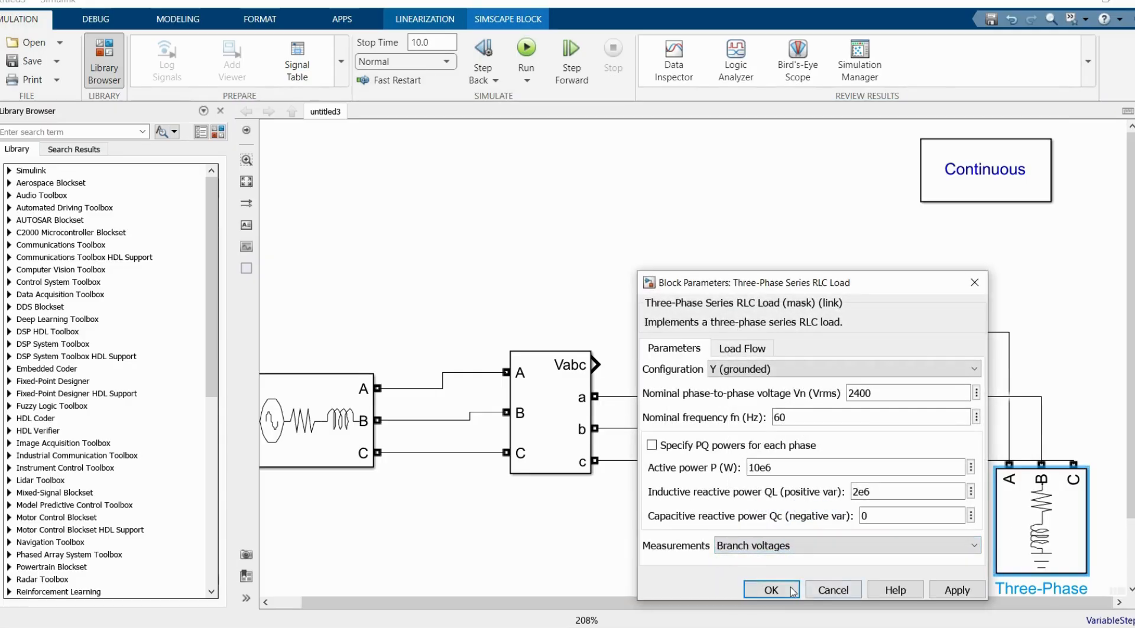
click(771, 592)
Step: Place a Multimeter block from the Sensors and Measurements library above the three-phase source and close the Library Browser
scroll(981, 406, down, 3)
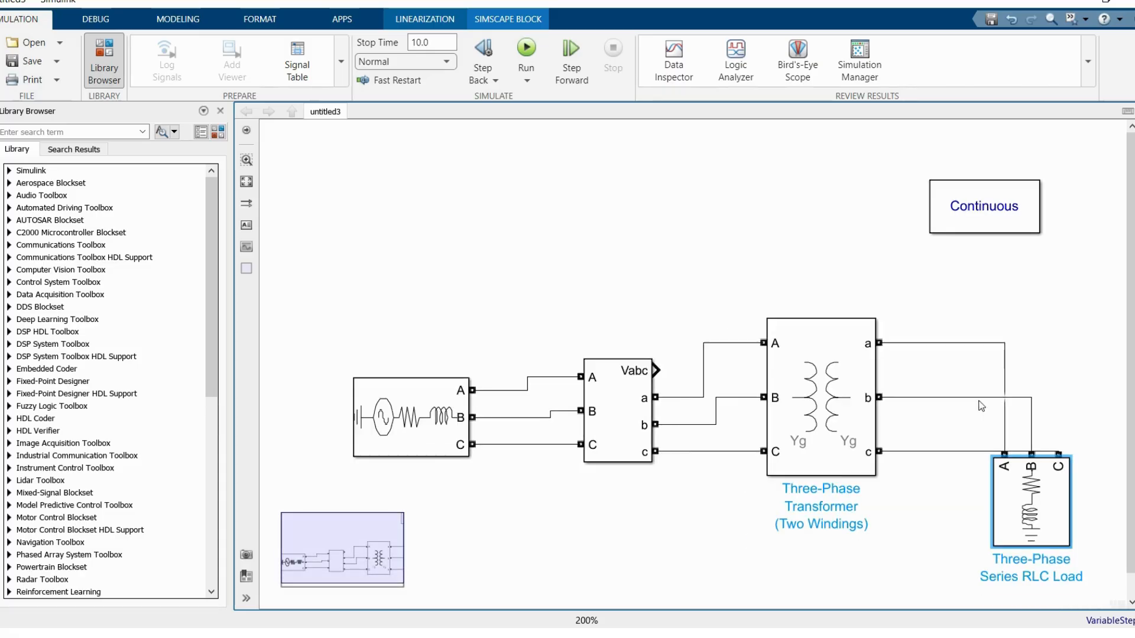
click(212, 136)
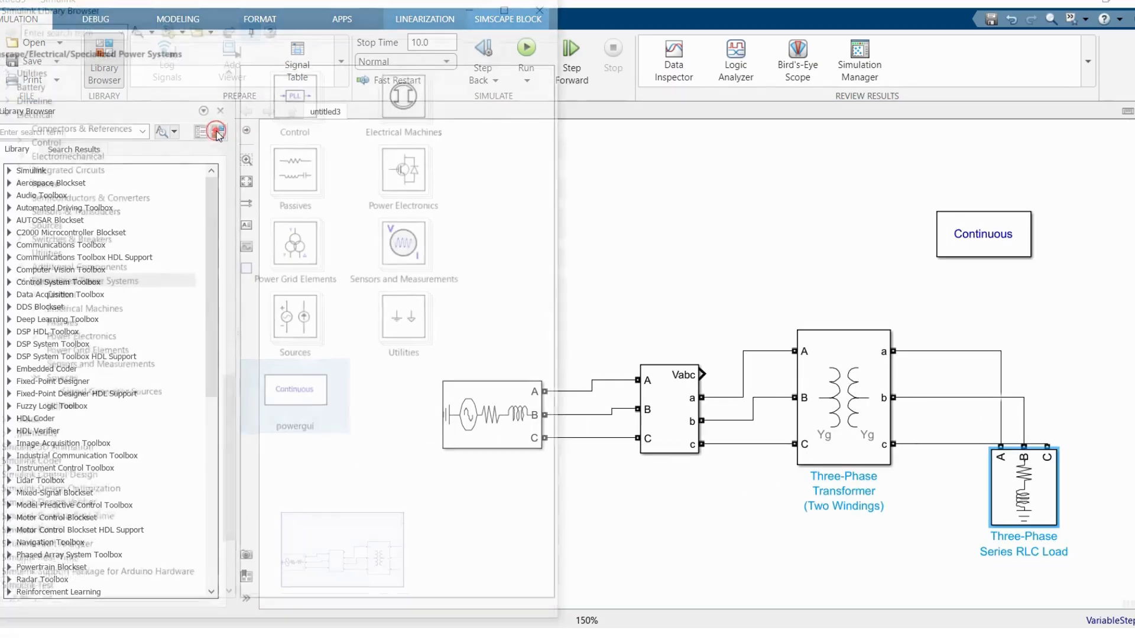
click(72, 366)
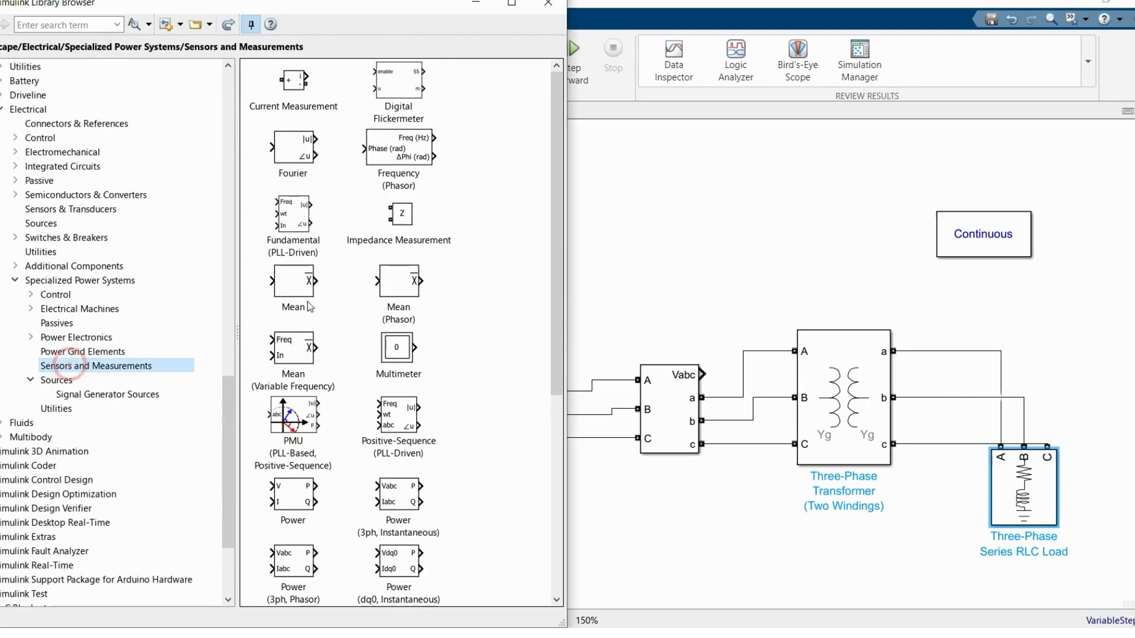
drag(389, 378, 500, 197)
click(550, 4)
Step: Add a Simulink Sinks Scope beside the Multimeter and connect the Multimeter's output to it
double_click(654, 185)
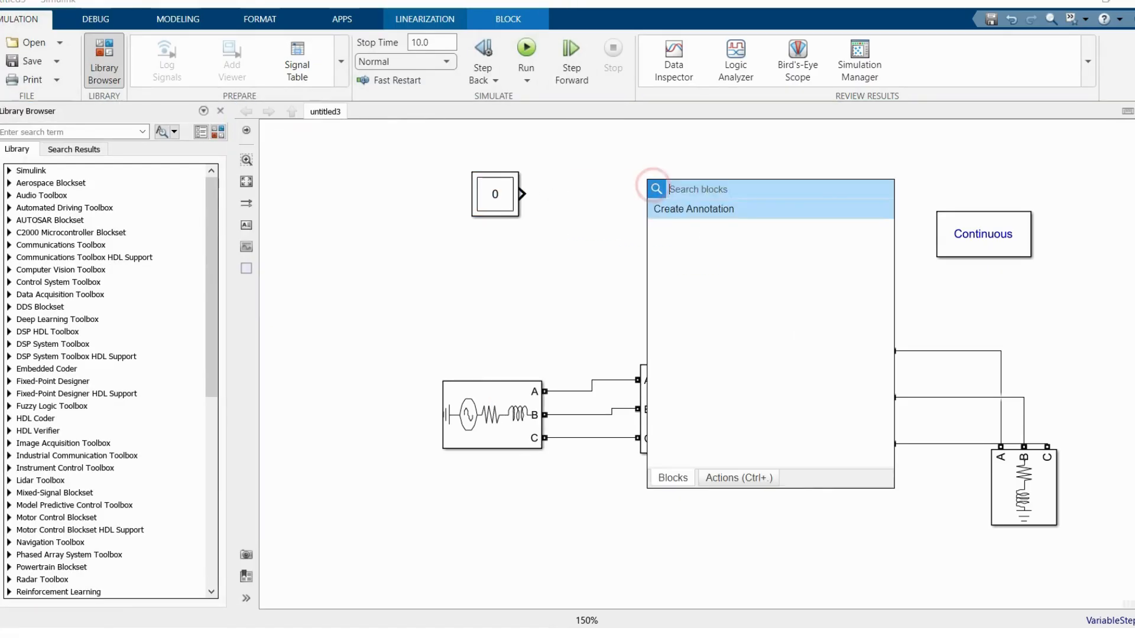
text(sc)
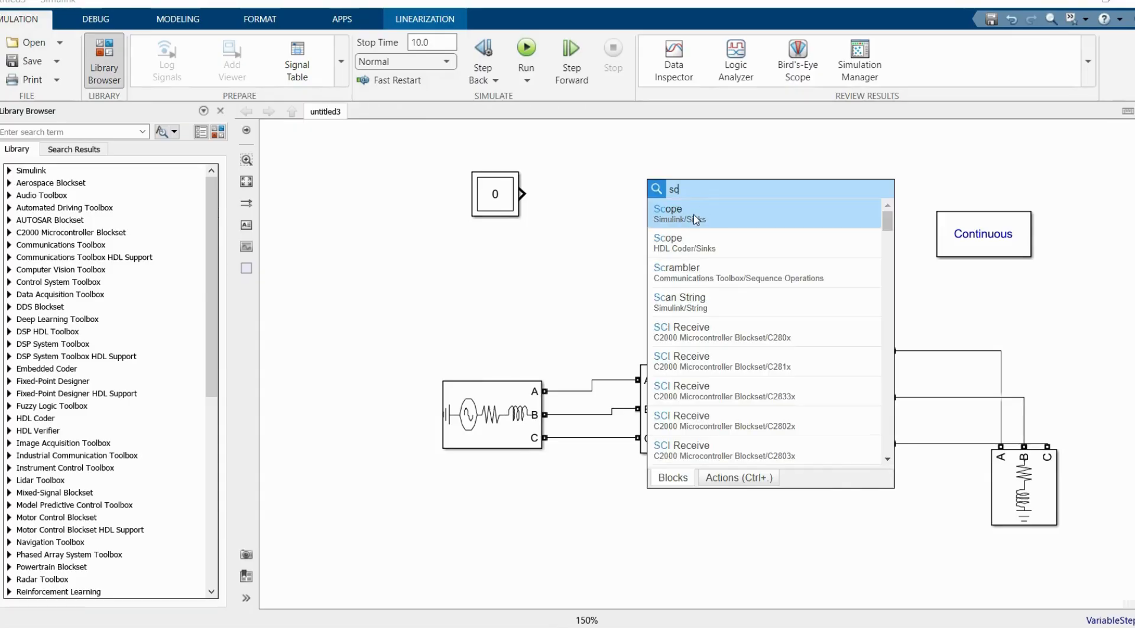
click(693, 215)
drag(656, 195, 675, 201)
click(604, 195)
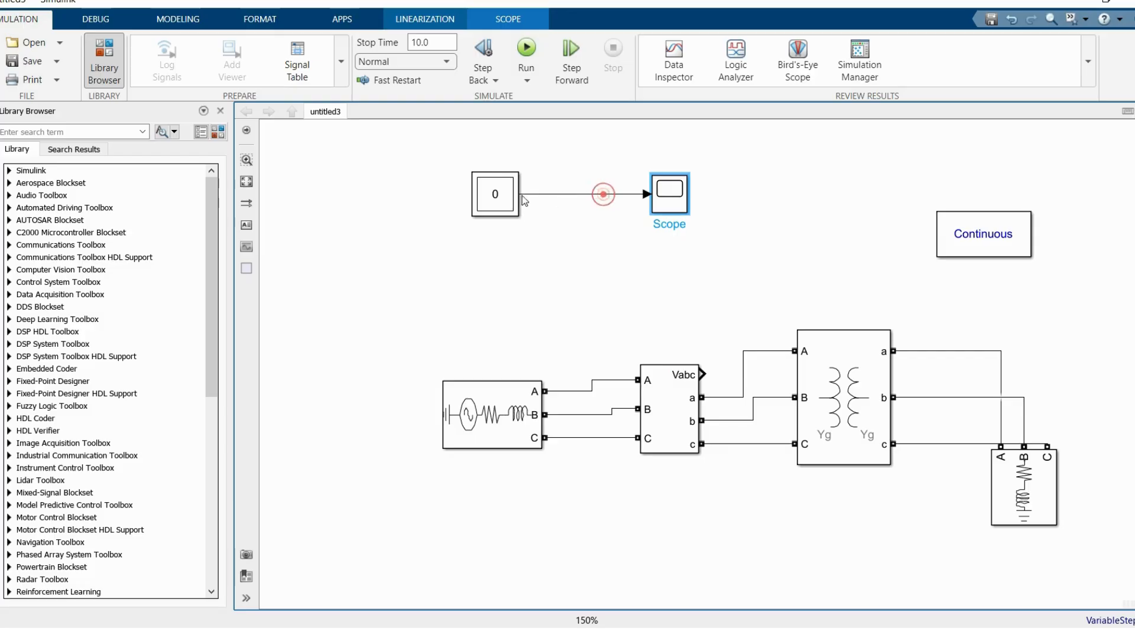
Step: Send the RLC load's three voltages Uag, Ubg and Ucg to the Multimeter's output measurements and accept the parameters
double_click(505, 185)
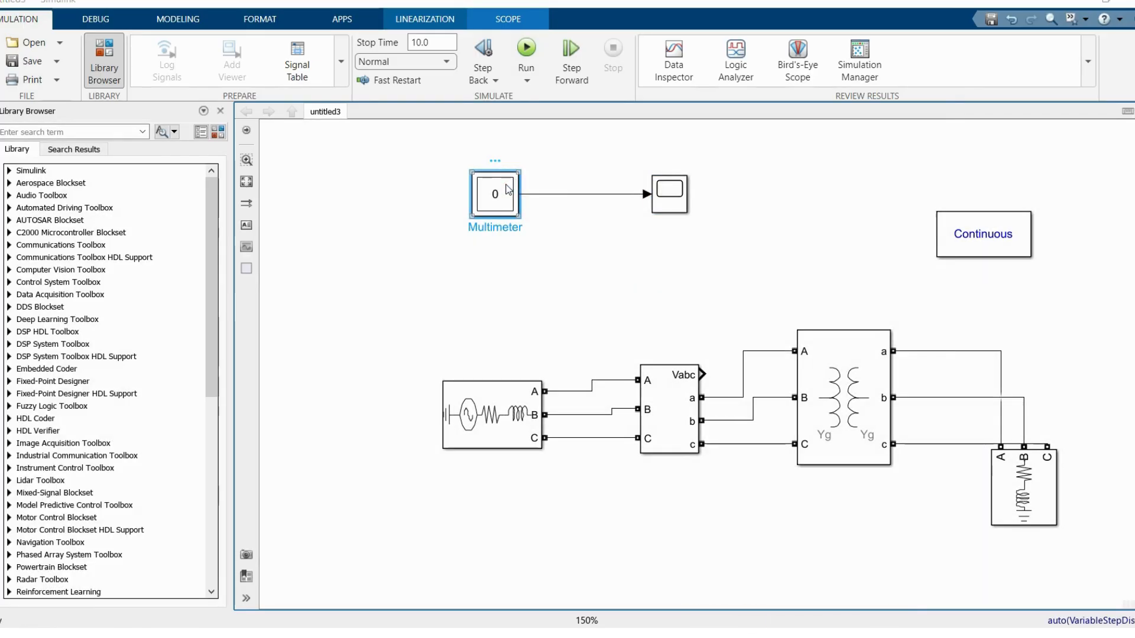
click(598, 166)
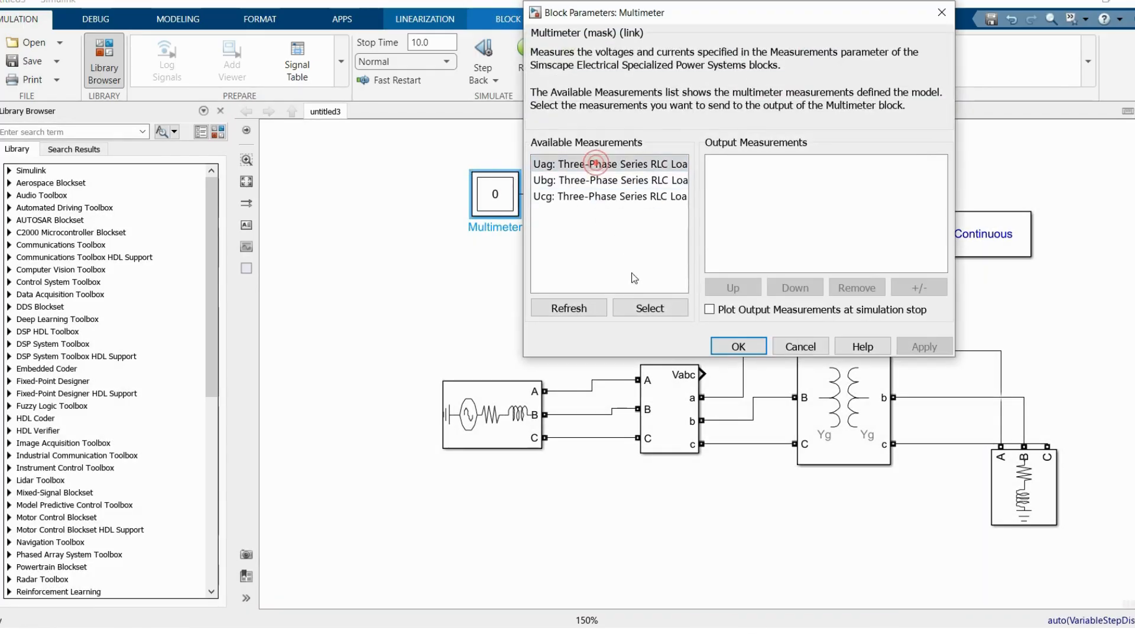
click(650, 309)
click(650, 309)
click(650, 309)
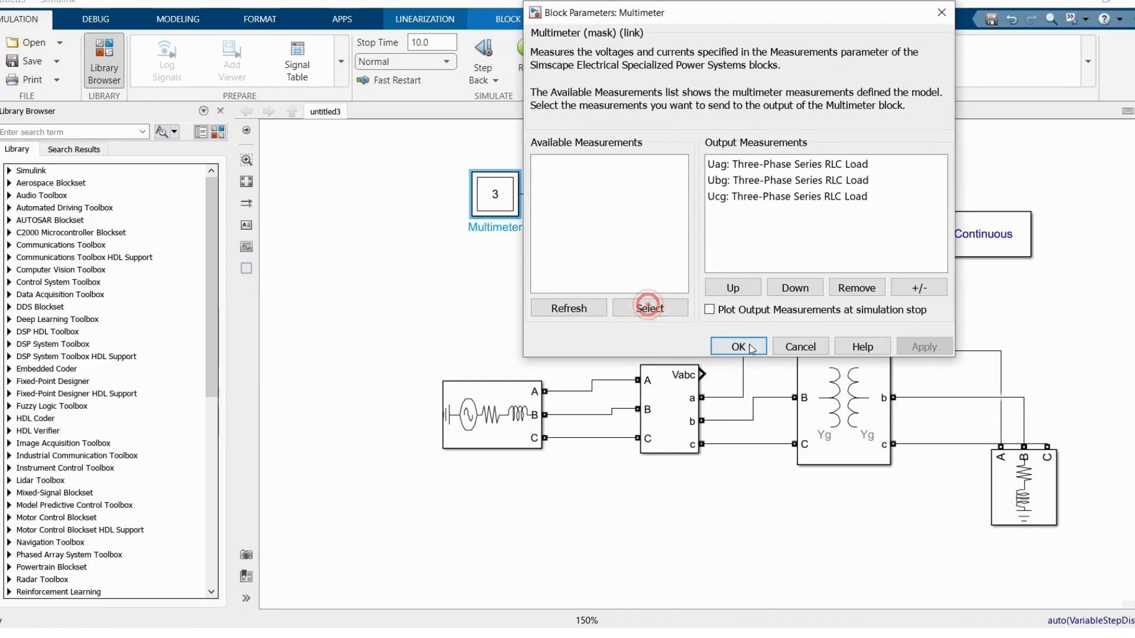
click(746, 346)
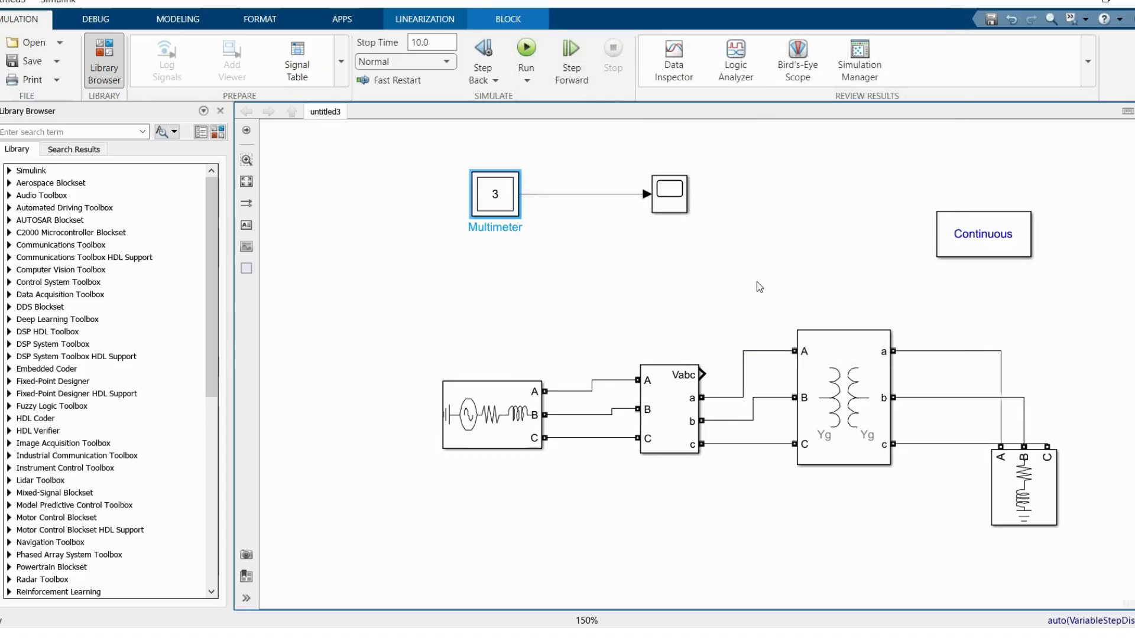
Step: Move the powergui block farther from the circuit, duplicate the Scope above the transformer, and connect the V-I Measurement's Vabc output to the copy
drag(1000, 231, 1093, 234)
drag(667, 199, 772, 275)
drag(703, 373, 759, 273)
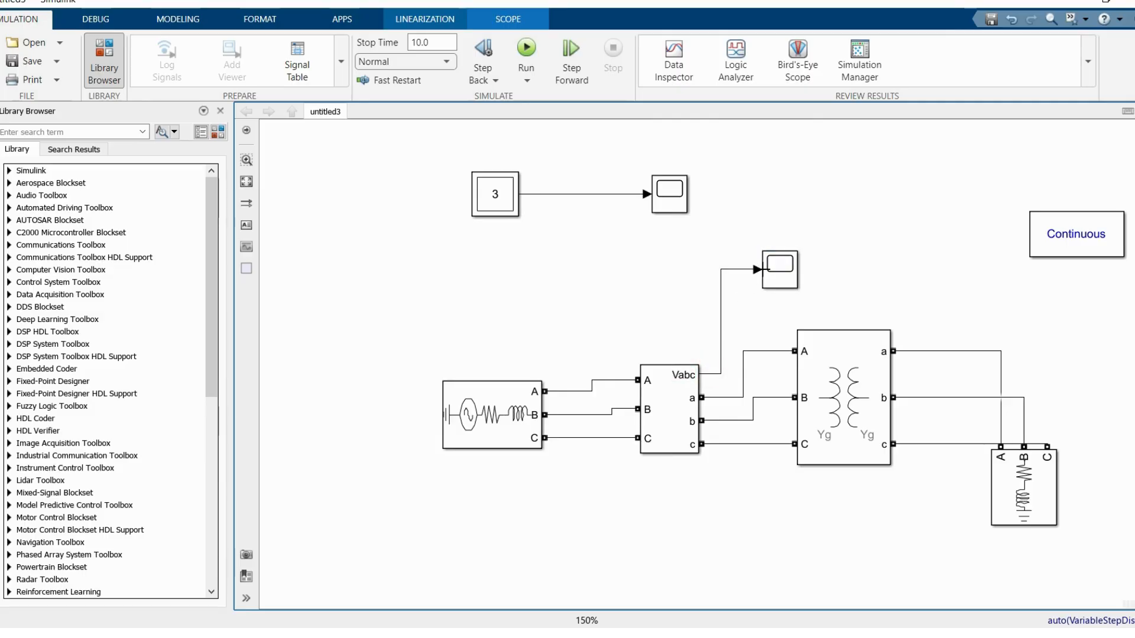
Step: Set the simulation stop time to 1 and run the model
double_click(437, 41)
text(0.)
key(BackSpace)
key(BackSpace)
text(1)
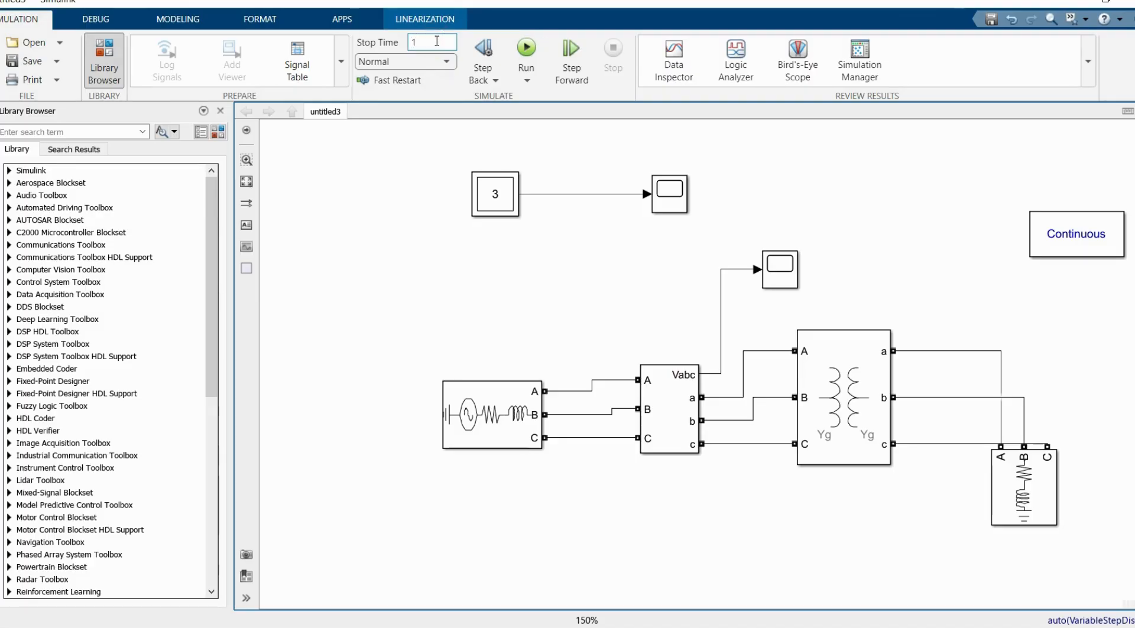
click(526, 47)
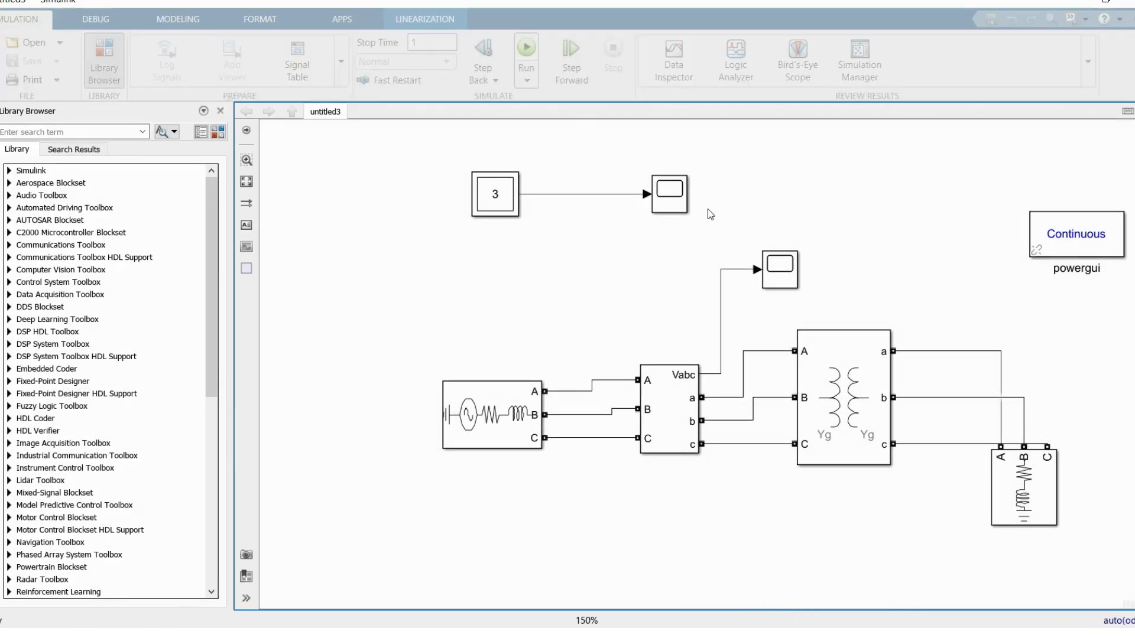
Step: Open the Scope connected to Vabc and zoom in along the time axis to examine the source voltage waveforms
click(786, 272)
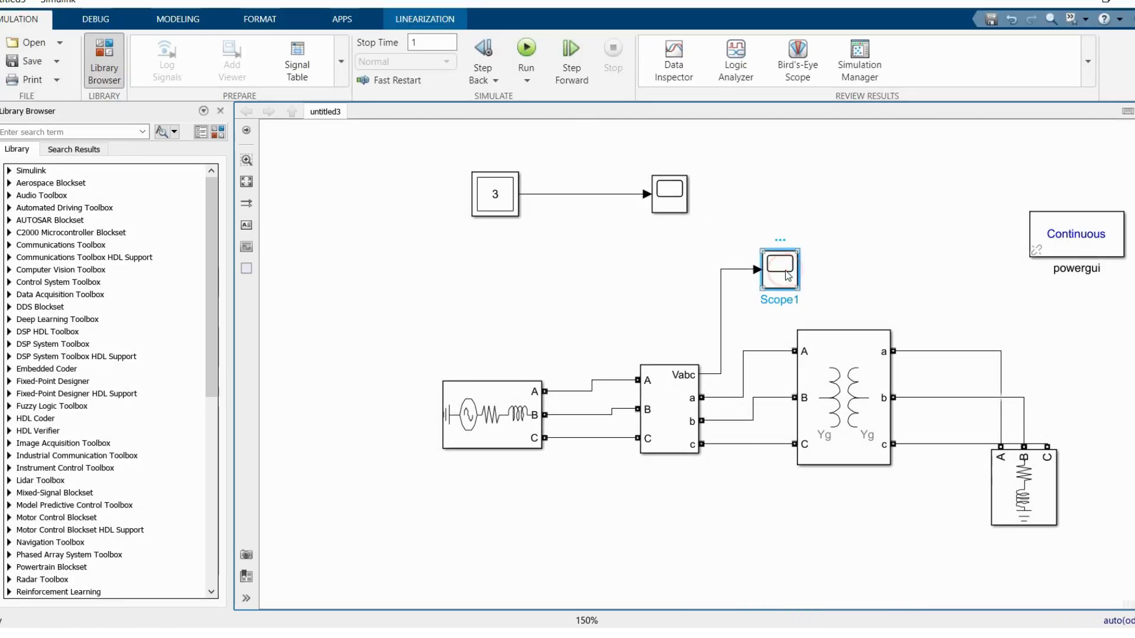
double_click(786, 272)
click(726, 110)
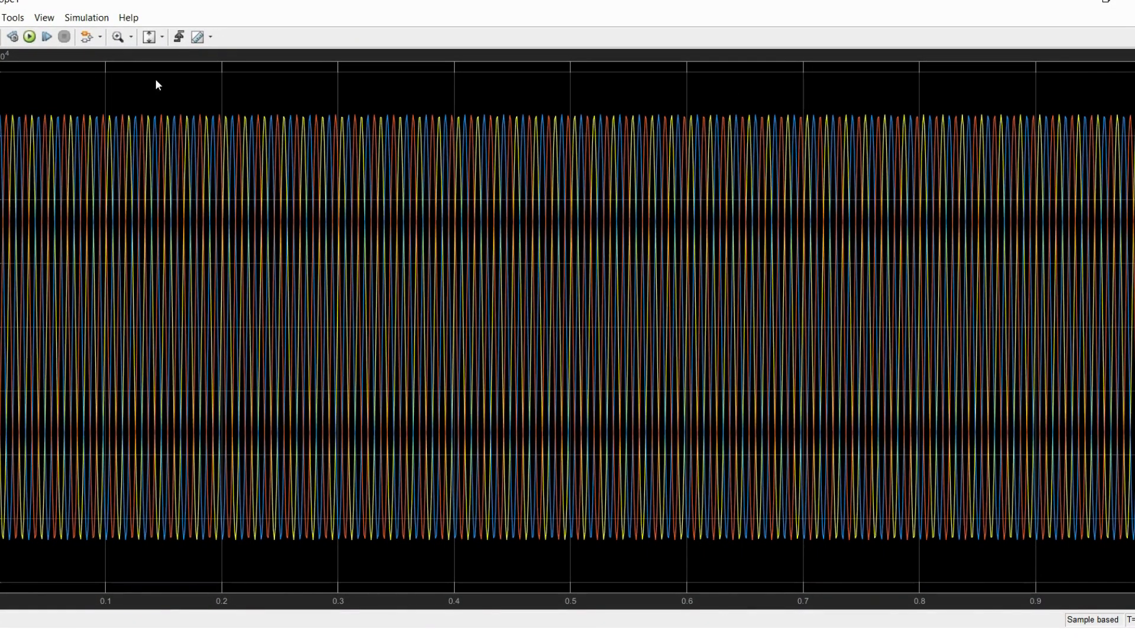
click(131, 38)
click(121, 71)
click(175, 211)
click(307, 243)
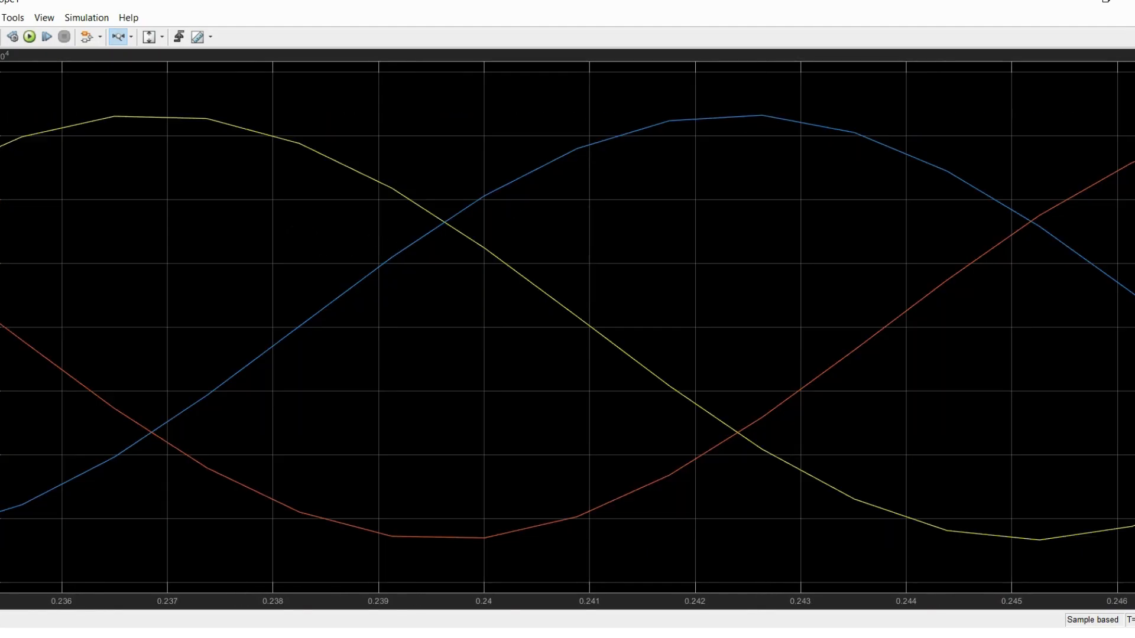
Step: Close the source voltage plot and view the load voltage waveforms in the Scope connected to the Multimeter
click(1126, 4)
click(672, 195)
double_click(673, 195)
click(728, 112)
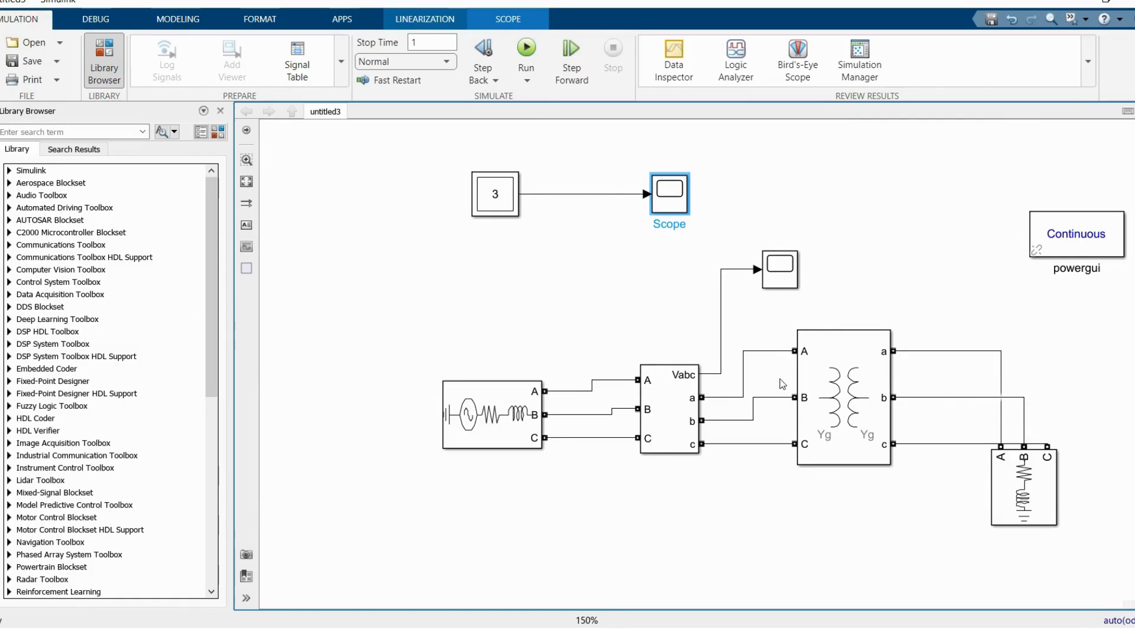
drag(1105, 513, 1134, 584)
key(Return)
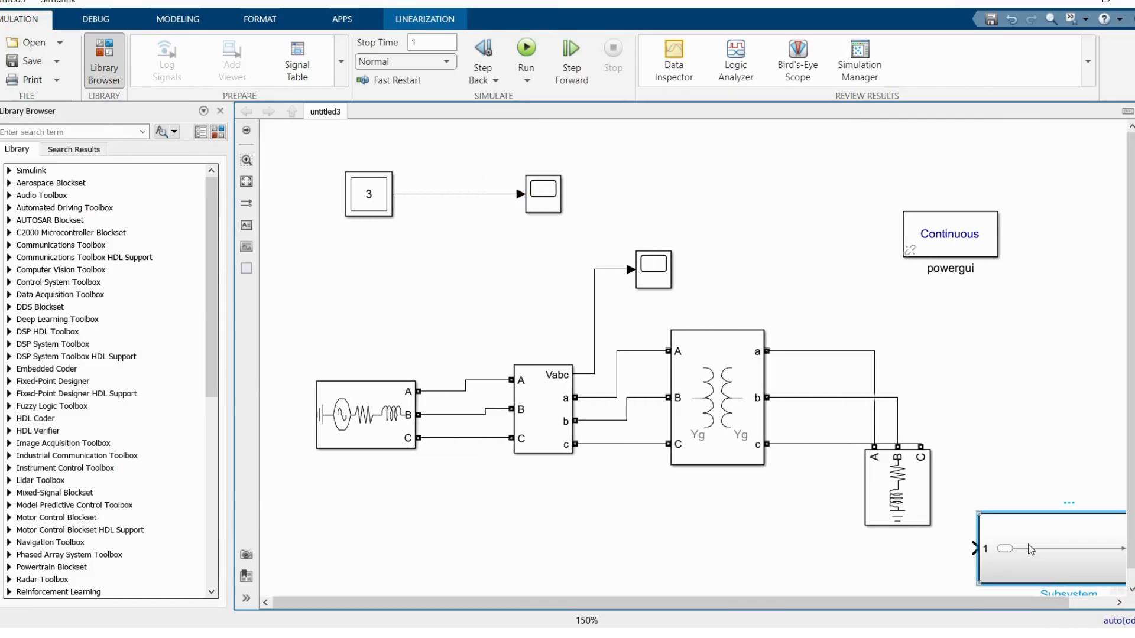
key(Delete)
Step: Duplicate the source, V-I Measurement, transformer and RLC load circuit below the original, and delete the copy's dangling Vabc line
scroll(704, 587, down, 3)
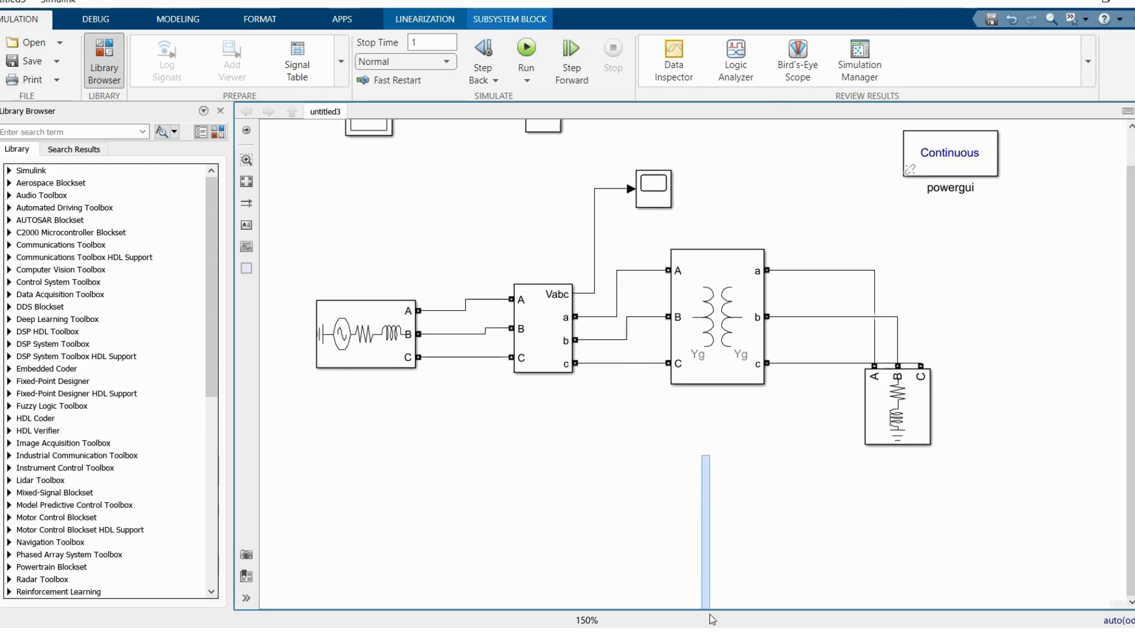
drag(315, 156, 971, 384)
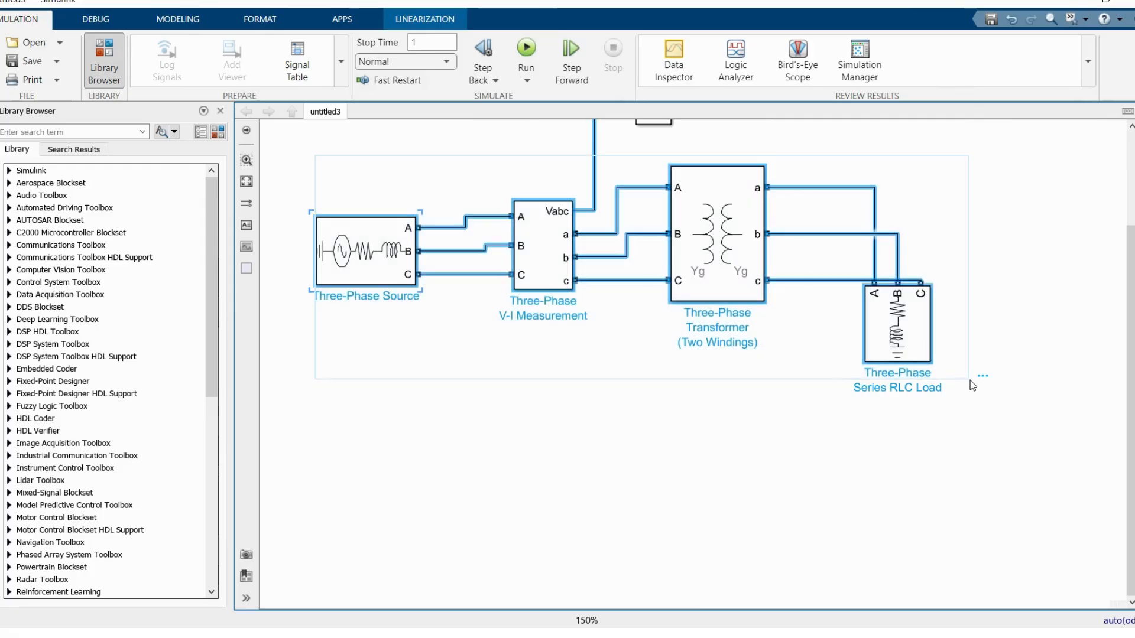
click(319, 471)
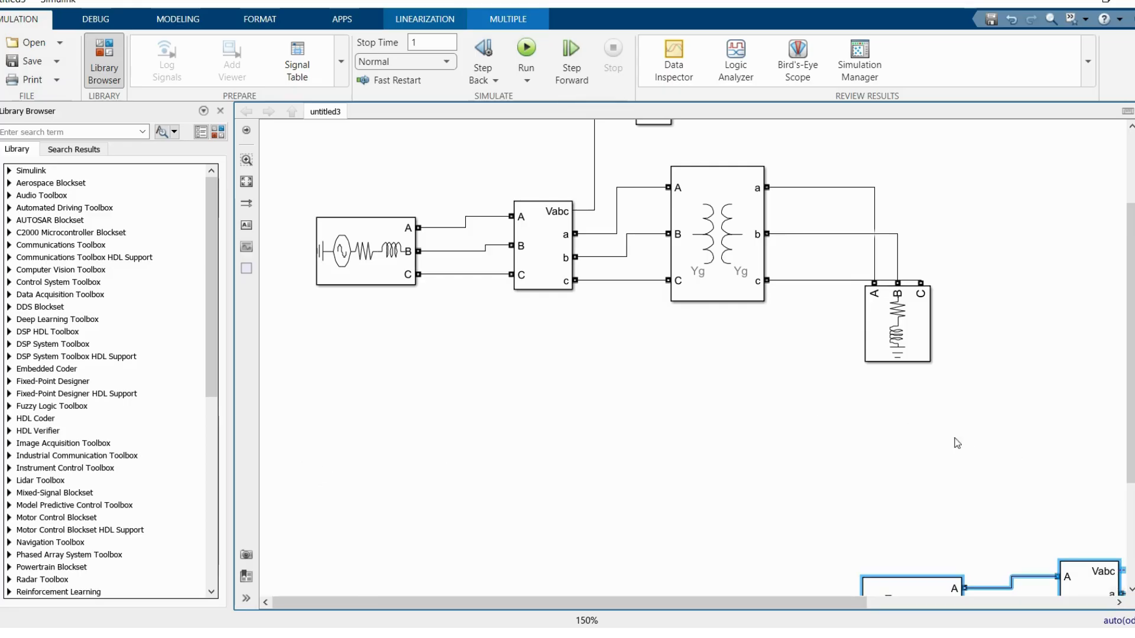
key(Up)
key(Up)
key(Up)
key(Up)
key(Up)
key(Up)
key(Up)
key(Up)
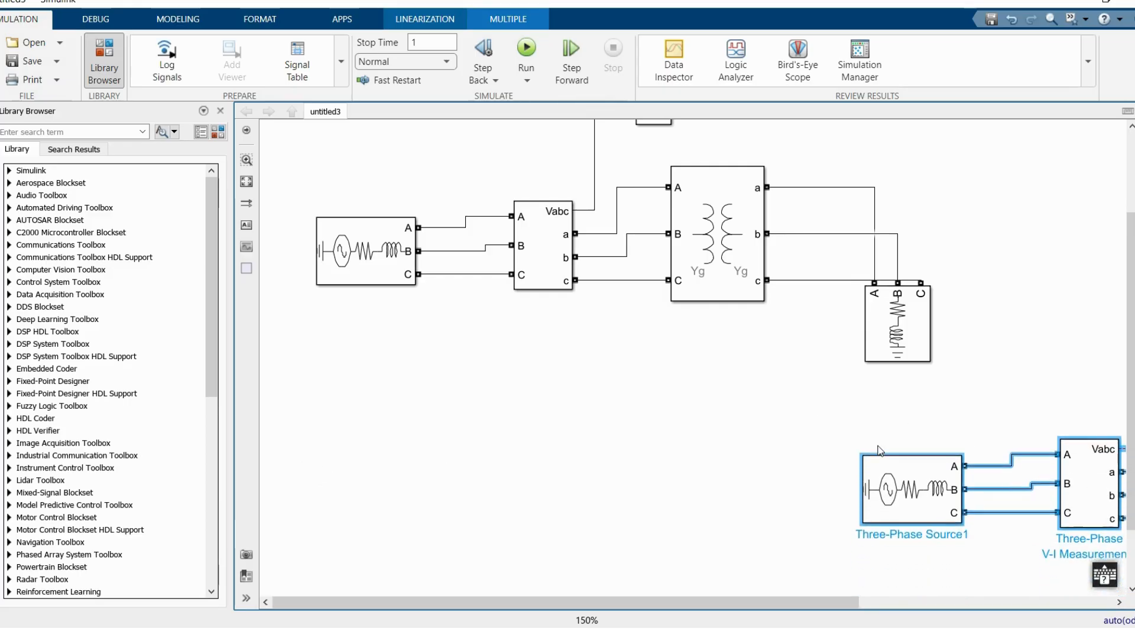
key(Left)
key(Left)
key(Left)
key(Left)
key(Left)
key(Left)
key(Left)
key(Left)
key(Left)
key(Left)
key(Left)
key(Left)
key(Left)
key(Left)
key(Left)
key(Left)
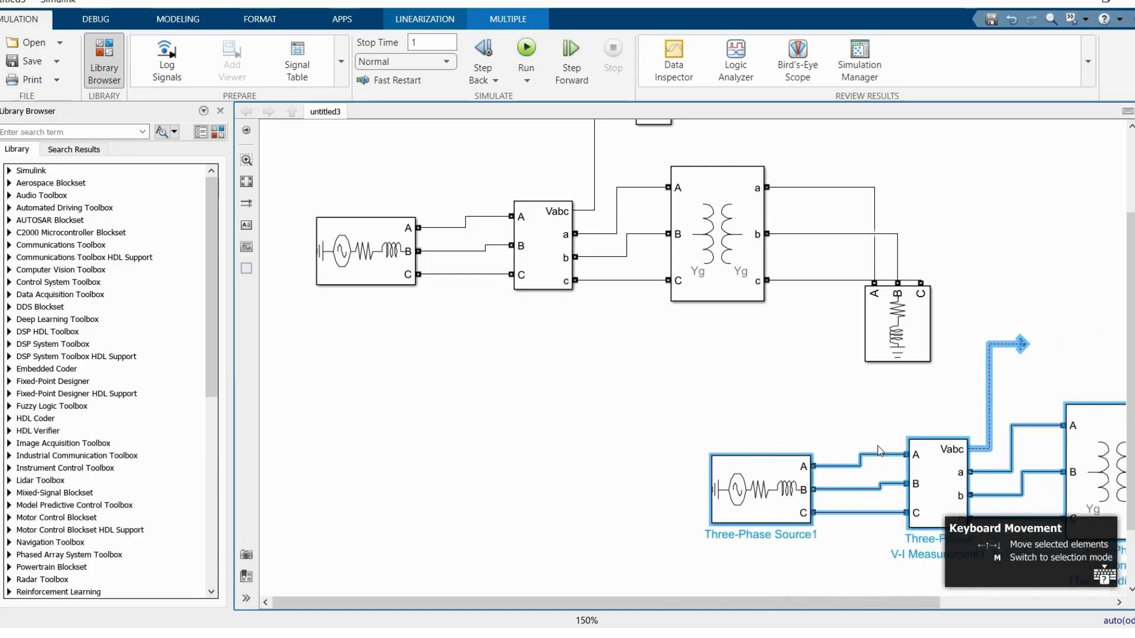
key(Left)
key(Left)
key(Left)
key(Left)
key(Left)
key(Left)
key(Left)
key(Left)
key(Left)
key(Left)
key(Left)
key(Left)
key(Left)
key(Left)
key(Left)
key(Left)
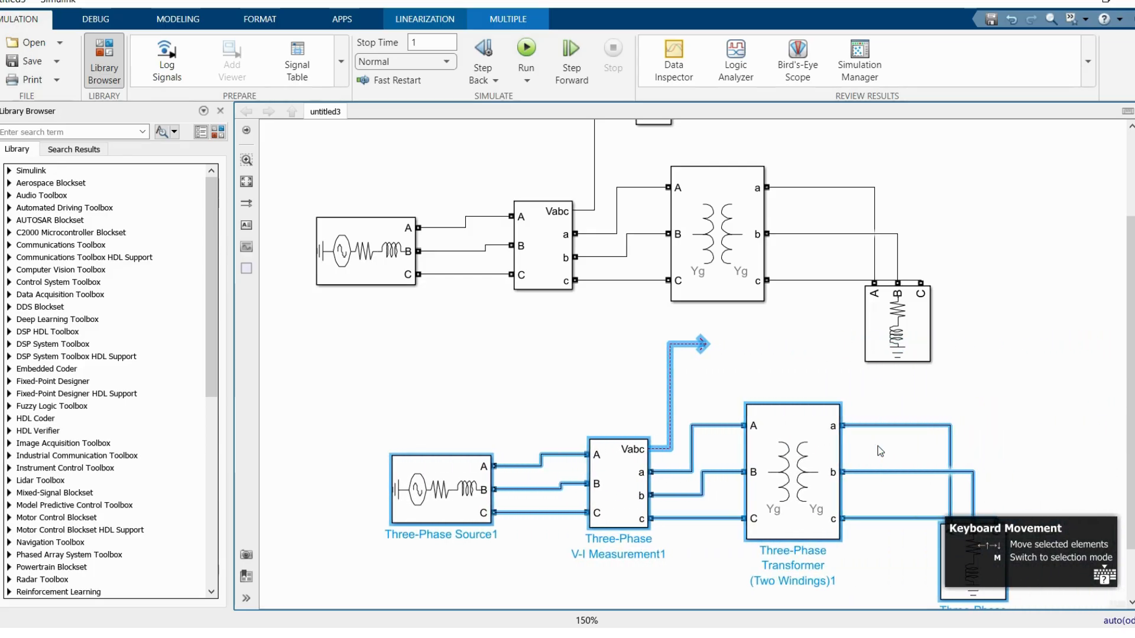
key(Left)
key(Left)
key(Left)
click(1028, 375)
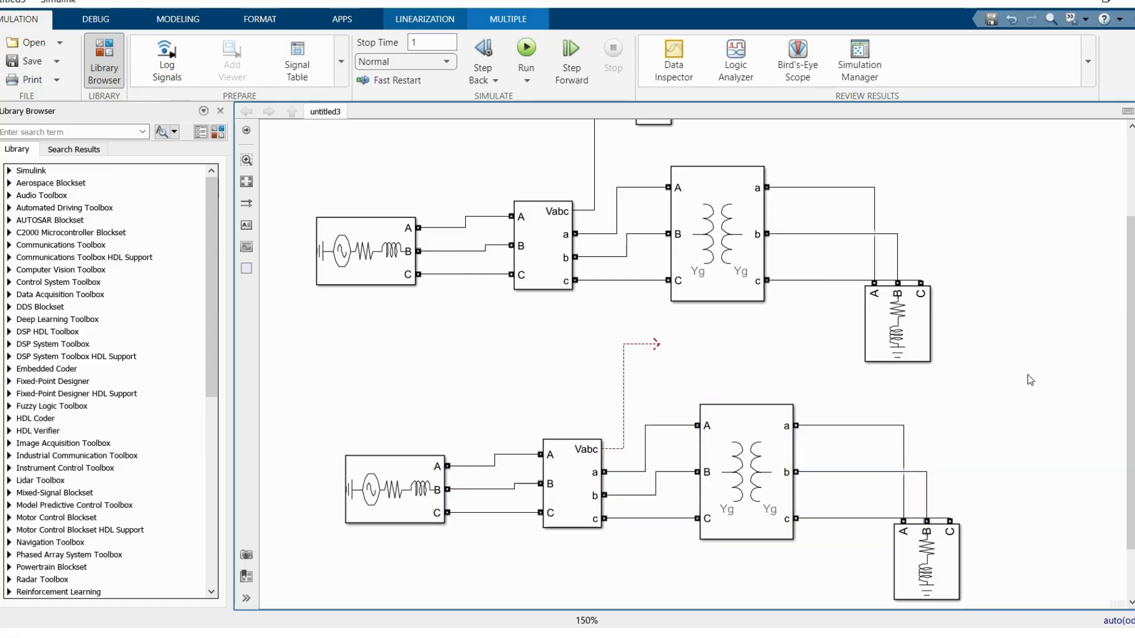
drag(669, 357, 655, 348)
key(Delete)
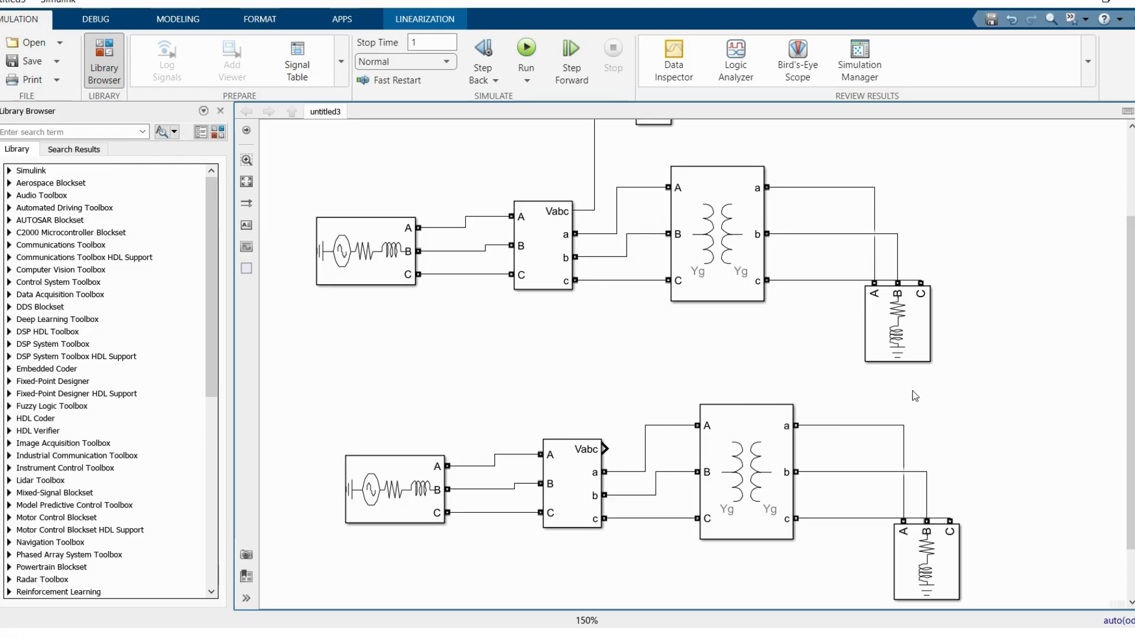
Step: Duplicate the Multimeter block and place the copy just below the upper circuit's RLC load
click(247, 182)
click(508, 306)
drag(497, 152, 958, 416)
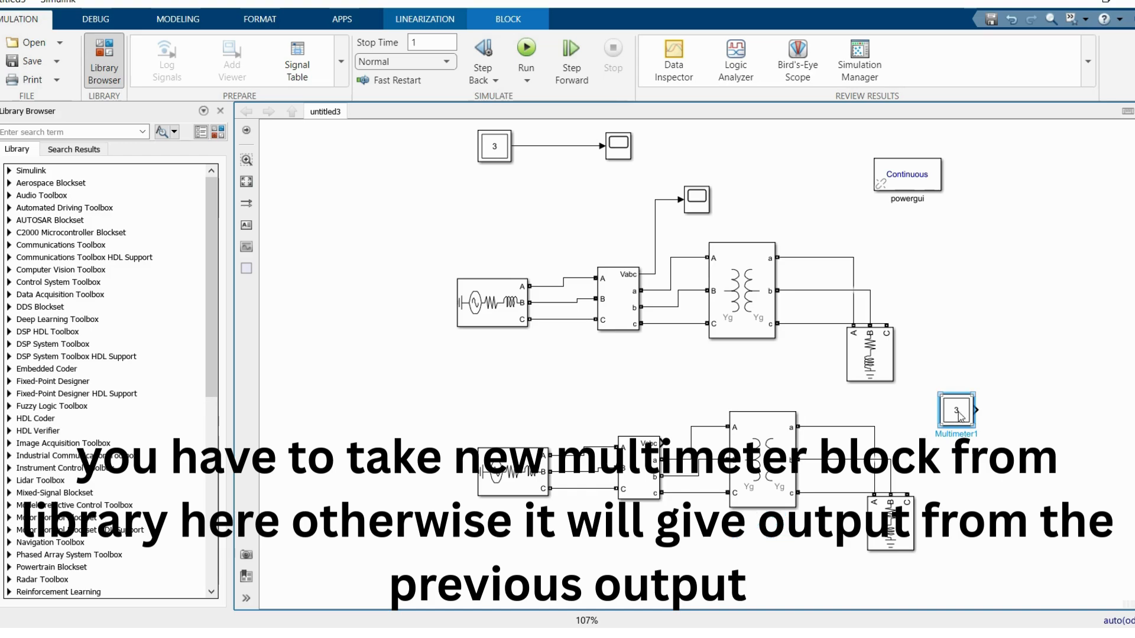
Step: Shift the duplicated circuit down and move the copied Multimeter into the gap between the two circuits
drag(462, 401, 884, 563)
key(Down)
key(Down)
key(Down)
key(Down)
key(Down)
key(Down)
key(Down)
key(Down)
key(Down)
key(Down)
key(Down)
key(Down)
key(Down)
drag(864, 411, 582, 383)
click(986, 466)
Step: Duplicate a Scope beside the copied Multimeter, connect the lower V-I Measurement's Vabc output to it, and label the signal Vabc
click(247, 182)
drag(616, 144, 757, 383)
click(639, 378)
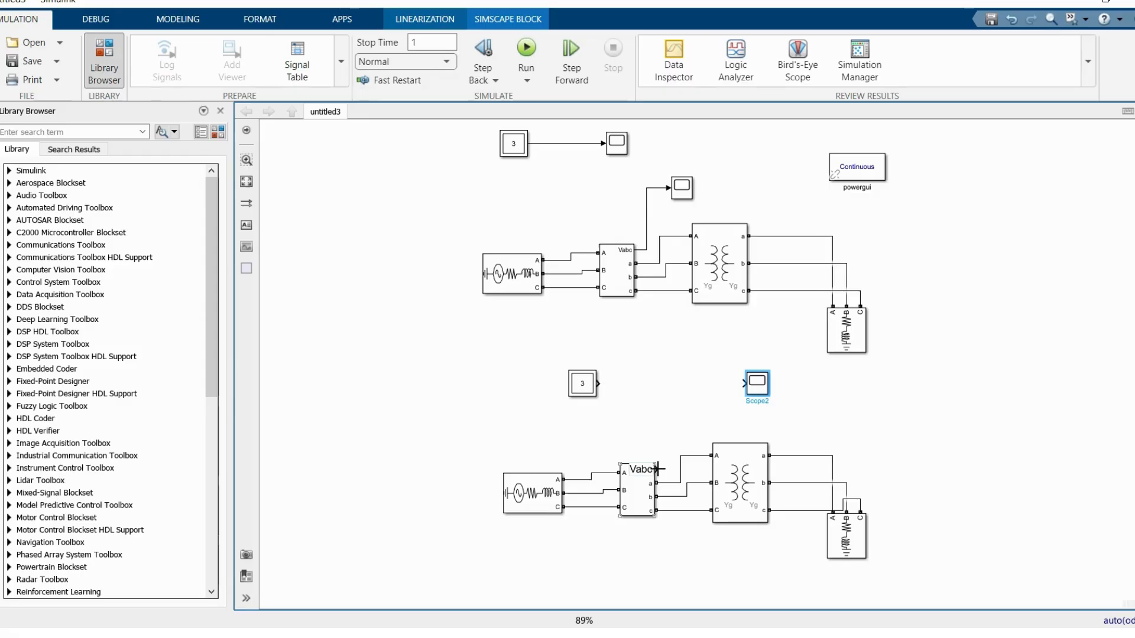
drag(692, 420, 745, 383)
click(687, 387)
text(Vabc)
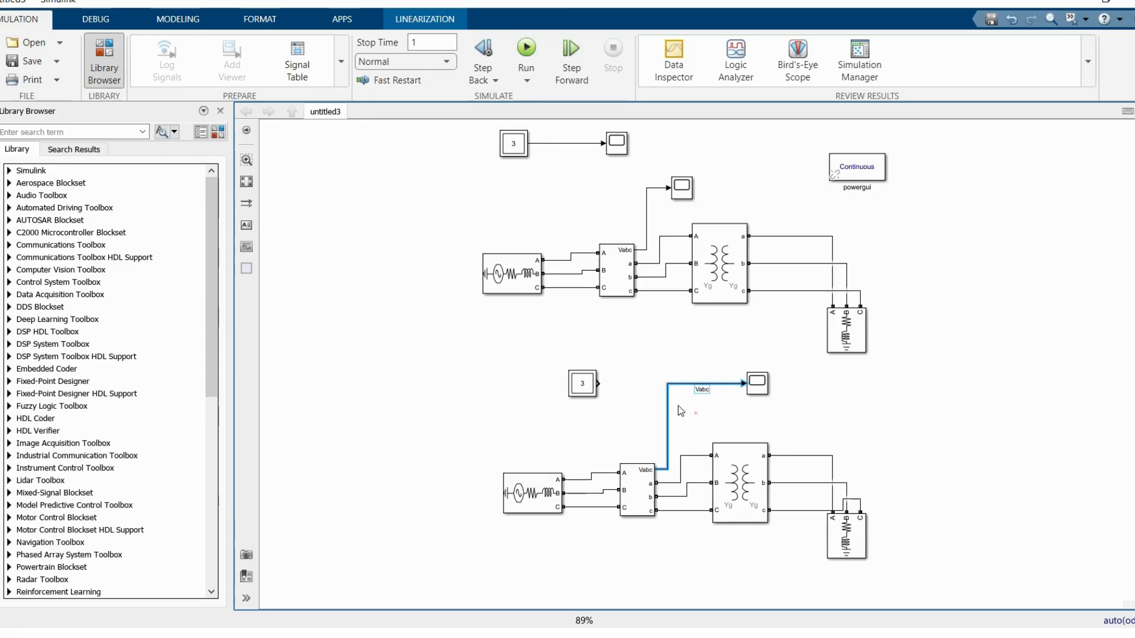
Step: Connect the copied Multimeter's output to a second input of the lower Scope and label the signal Vl
click(689, 402)
mouse_move(588, 385)
mouse_down()
mouse_move(711, 409)
mouse_move(746, 392)
mouse_up()
text(Vl)
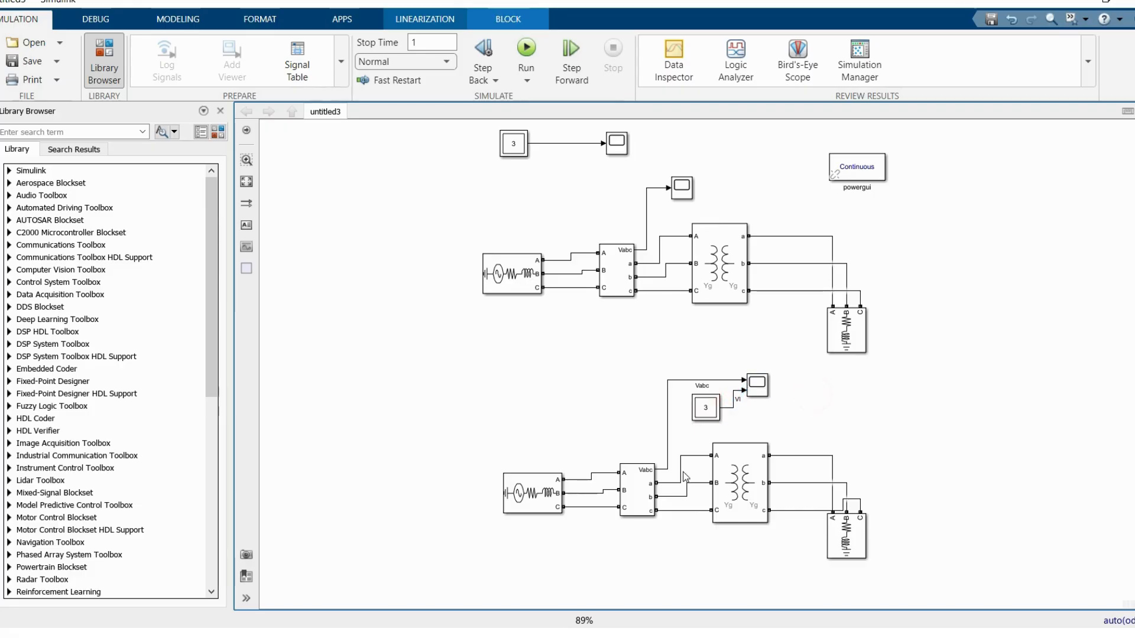
Step: Enable Simulate saturation and Simulate hysteresis for the lower circuit's Three-Phase Transformer
click(246, 182)
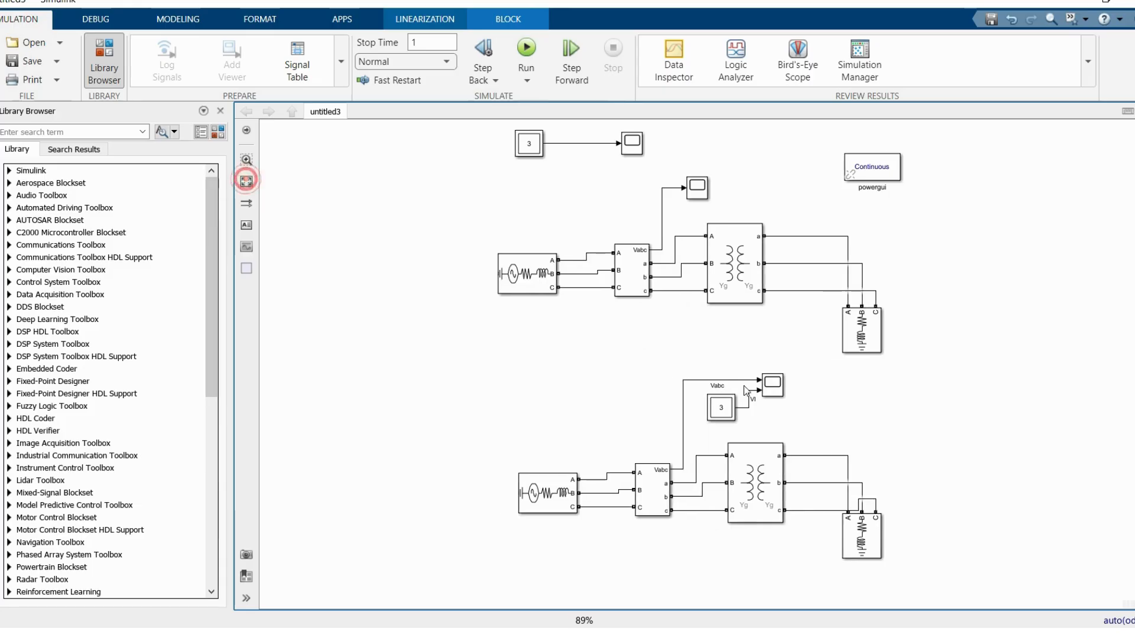
scroll(910, 420, up, 1)
click(725, 480)
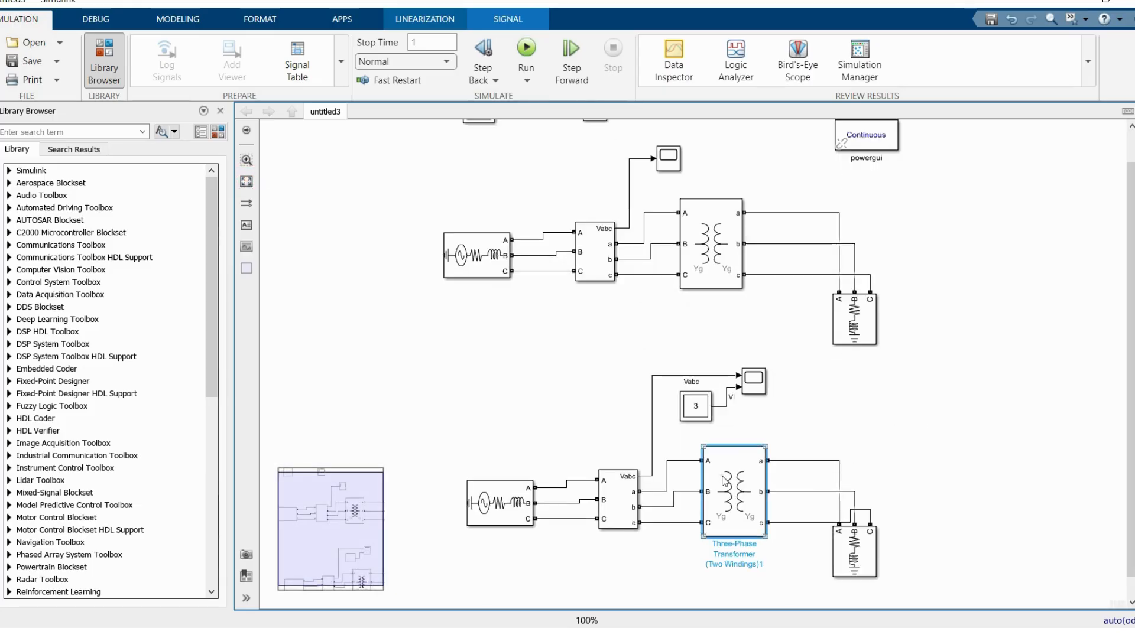
double_click(725, 481)
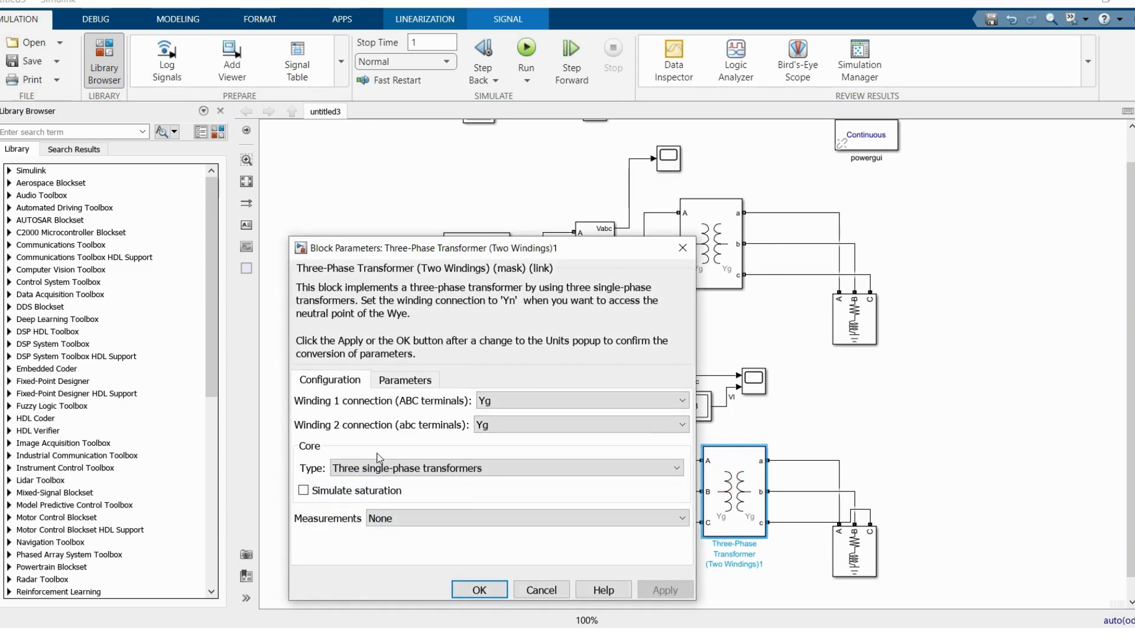
click(303, 491)
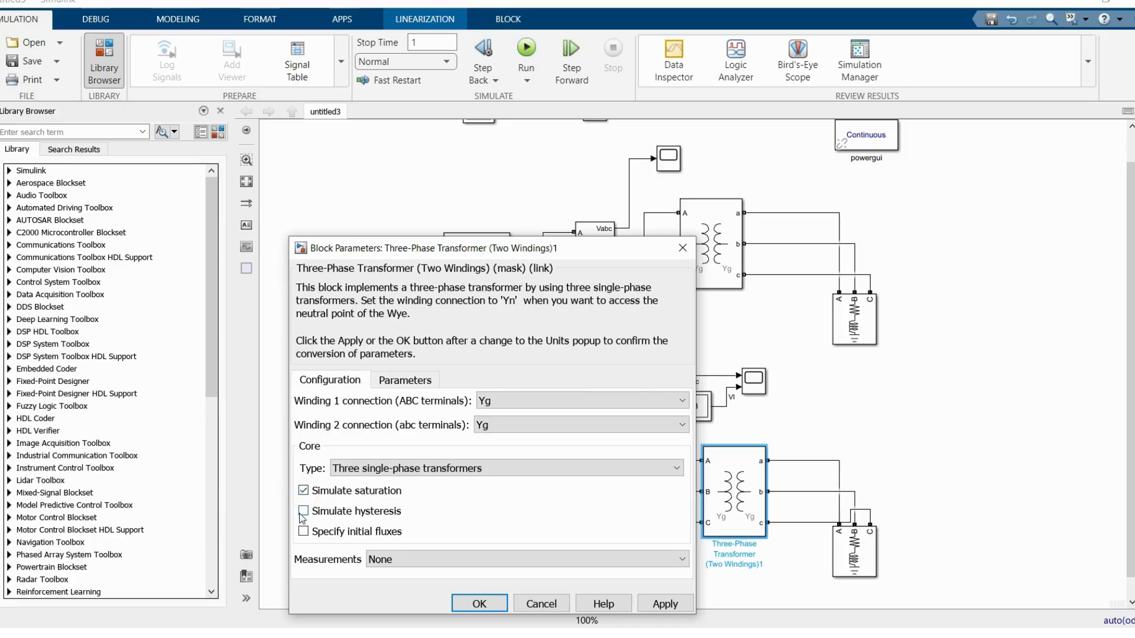
click(303, 512)
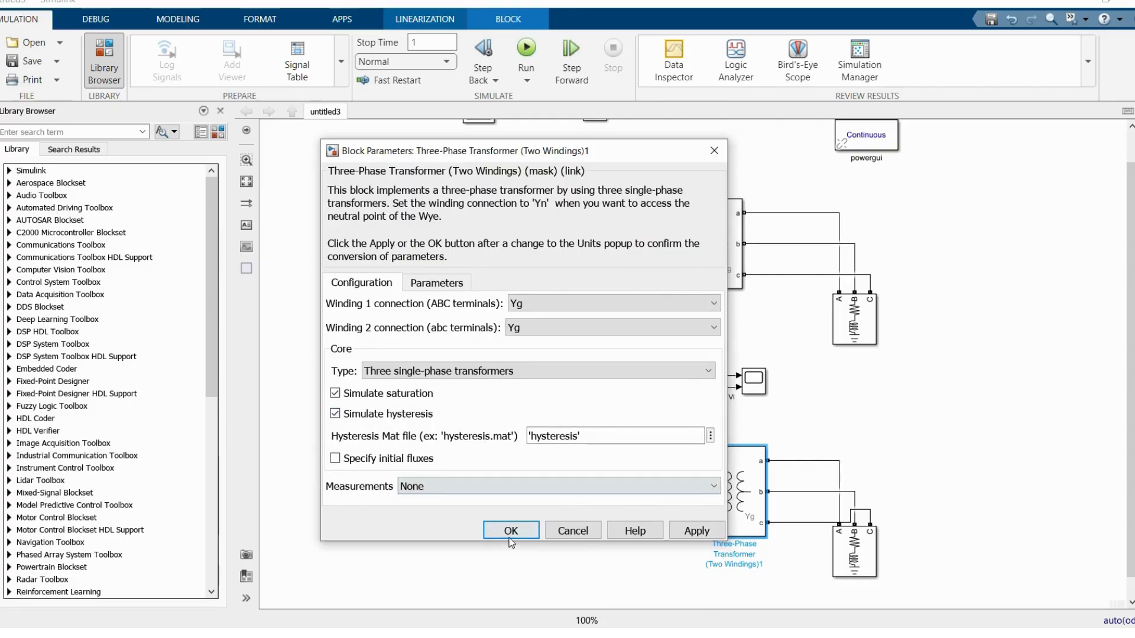
Step: Set the lower transformer's measurements to All measurements (V I Fluxes) and accept the parameters
click(480, 487)
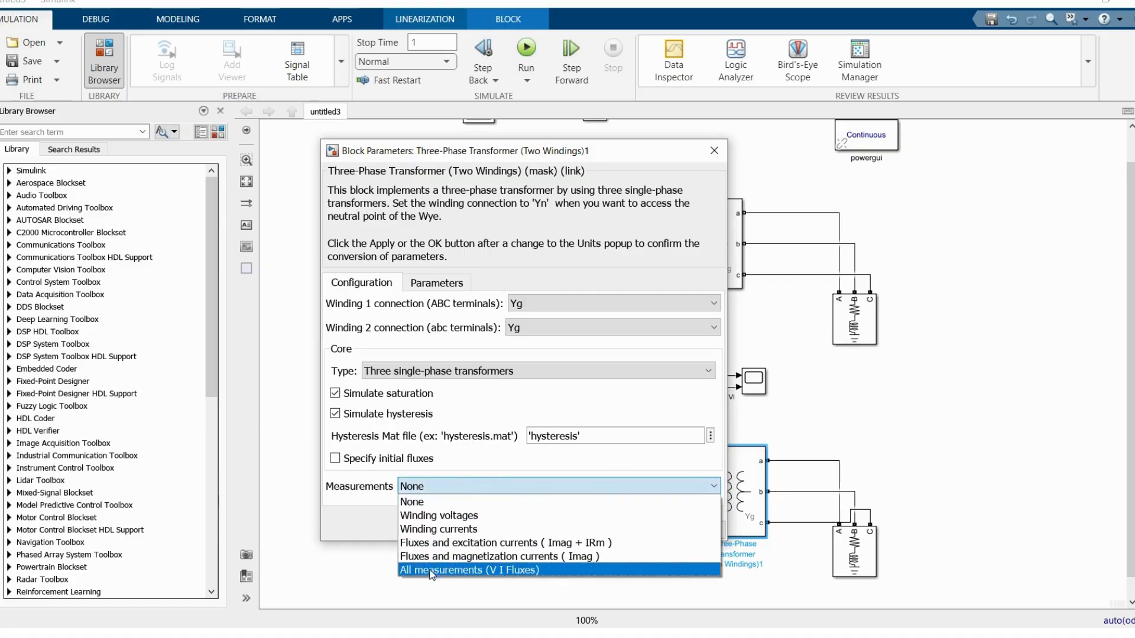
click(466, 571)
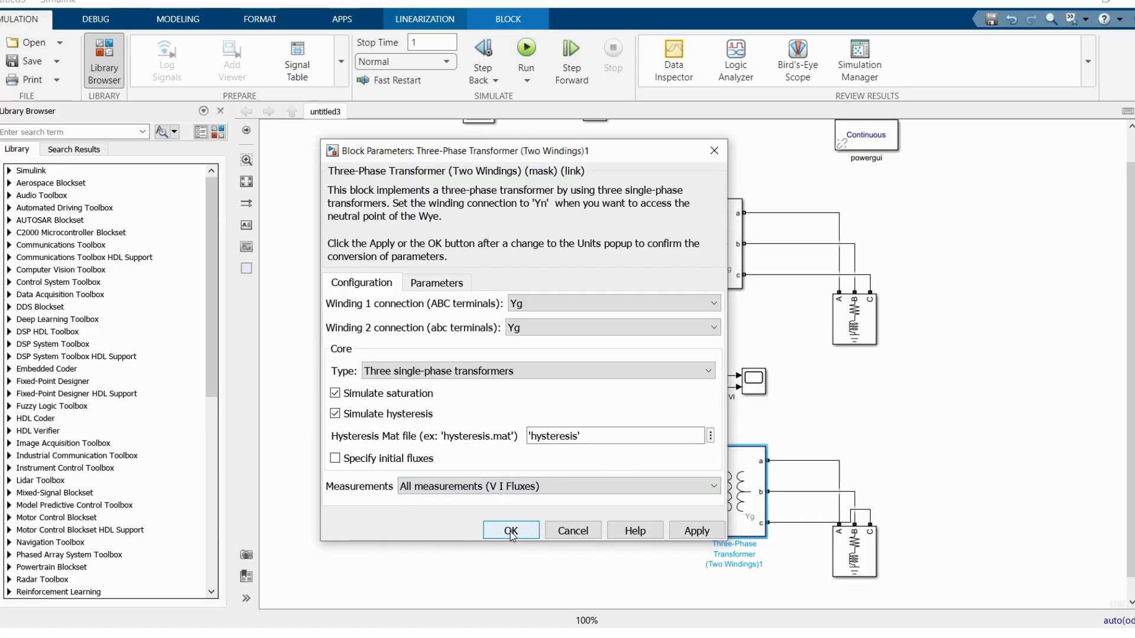
click(510, 531)
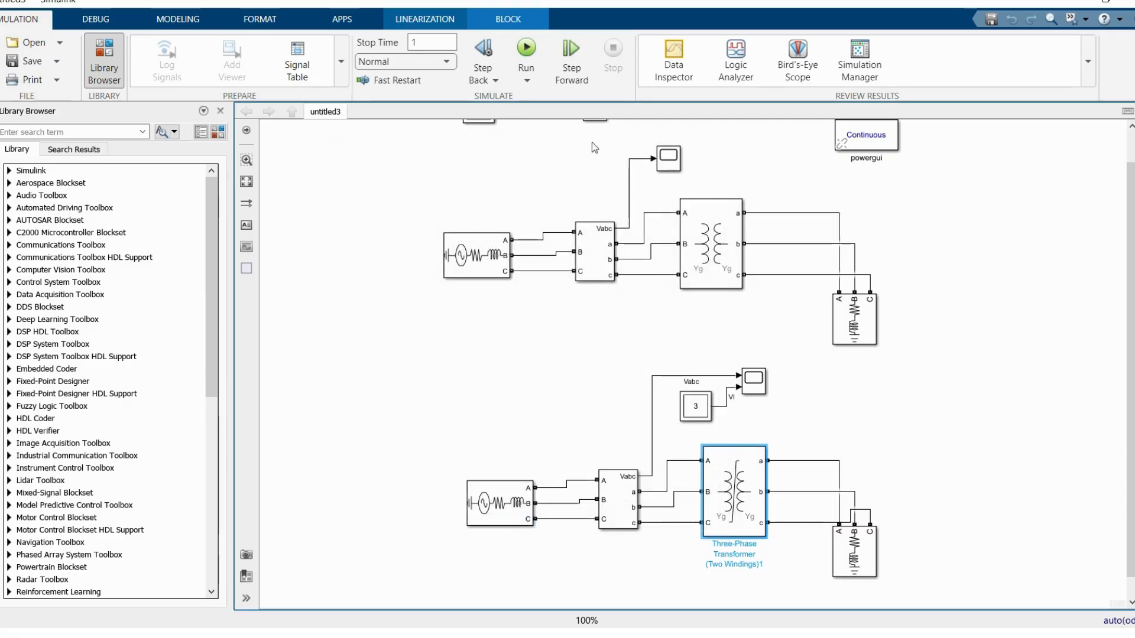
Step: Run the model with the saturable transformer and open the lower circuit's Scope
click(536, 48)
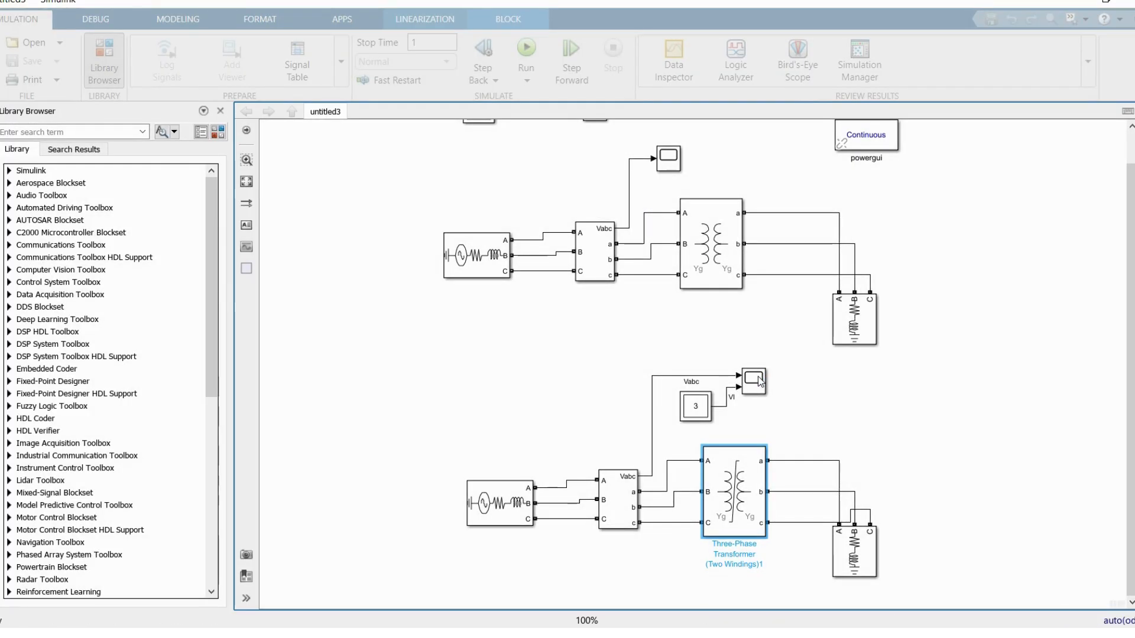
click(754, 380)
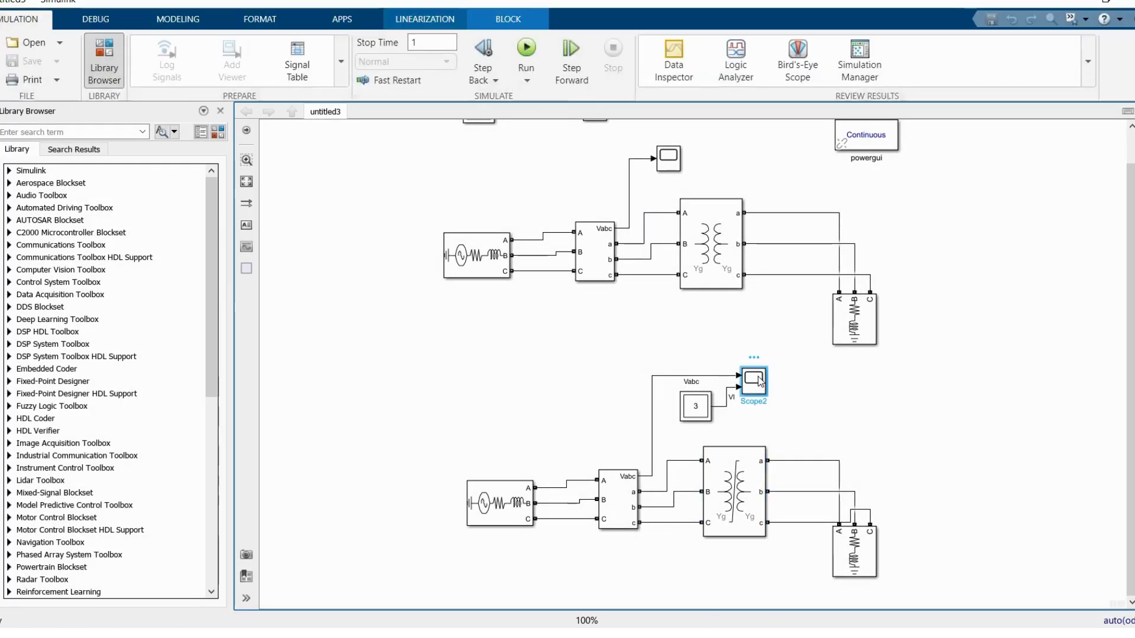
double_click(758, 380)
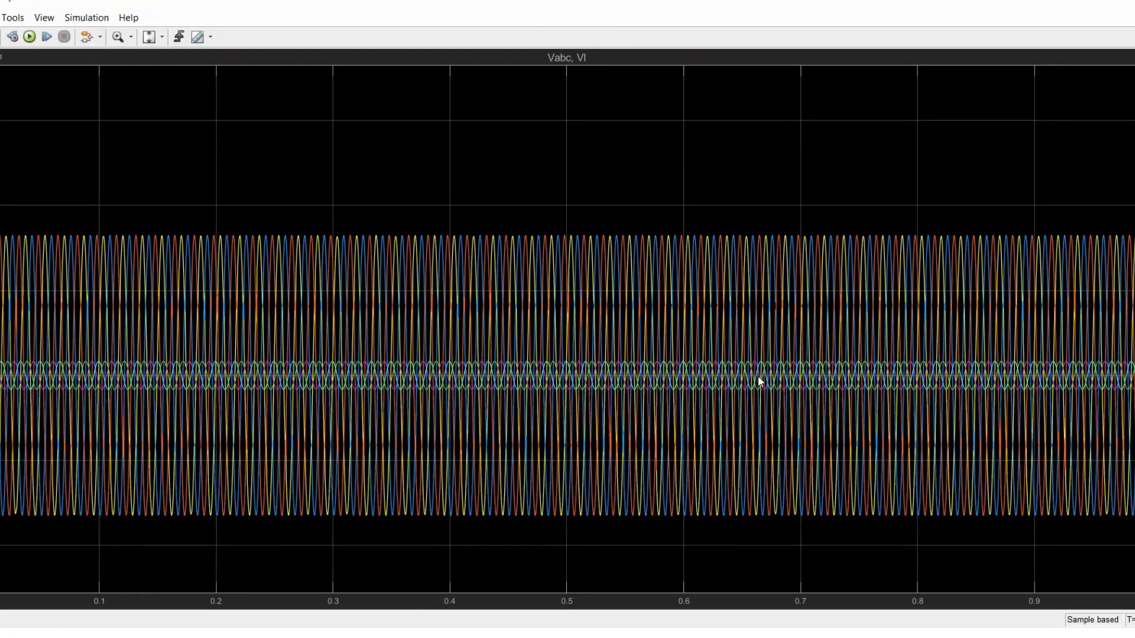
Step: Change the Scope layout to two stacked displays for Vabc and Vl, and scale the axes to fit the signals
click(163, 38)
click(151, 75)
click(44, 18)
click(42, 47)
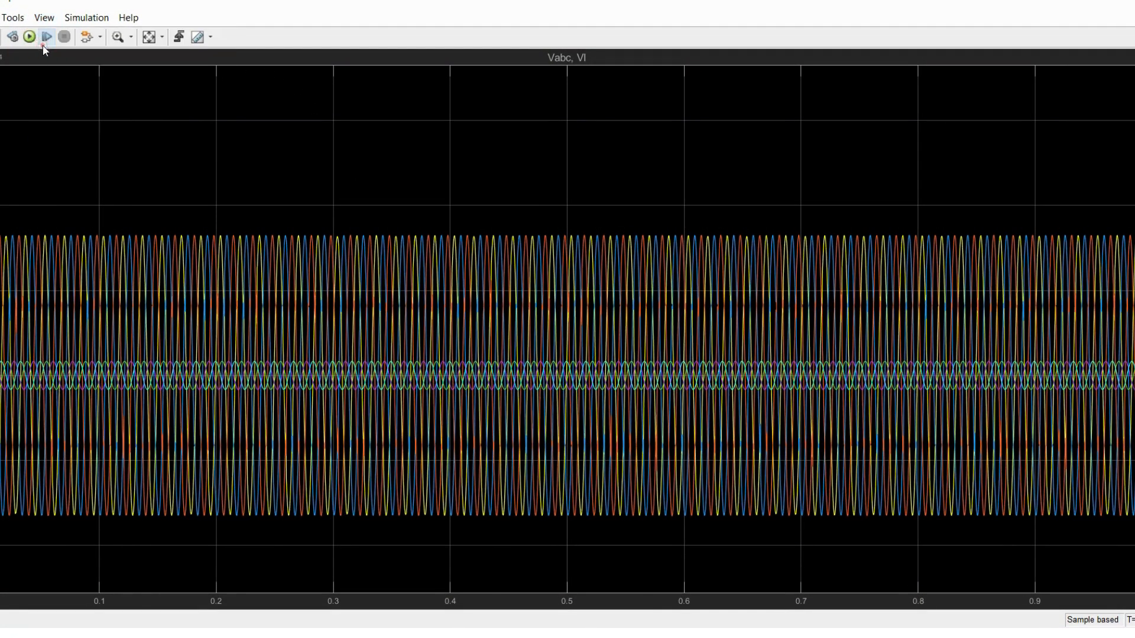
click(44, 18)
click(56, 35)
click(69, 65)
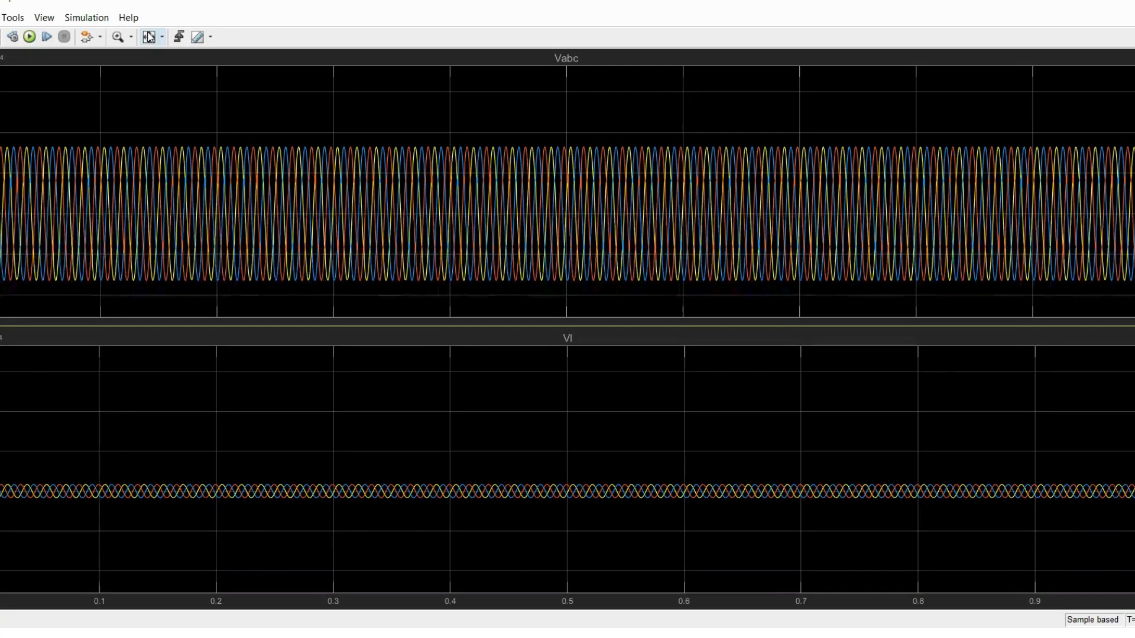
click(149, 37)
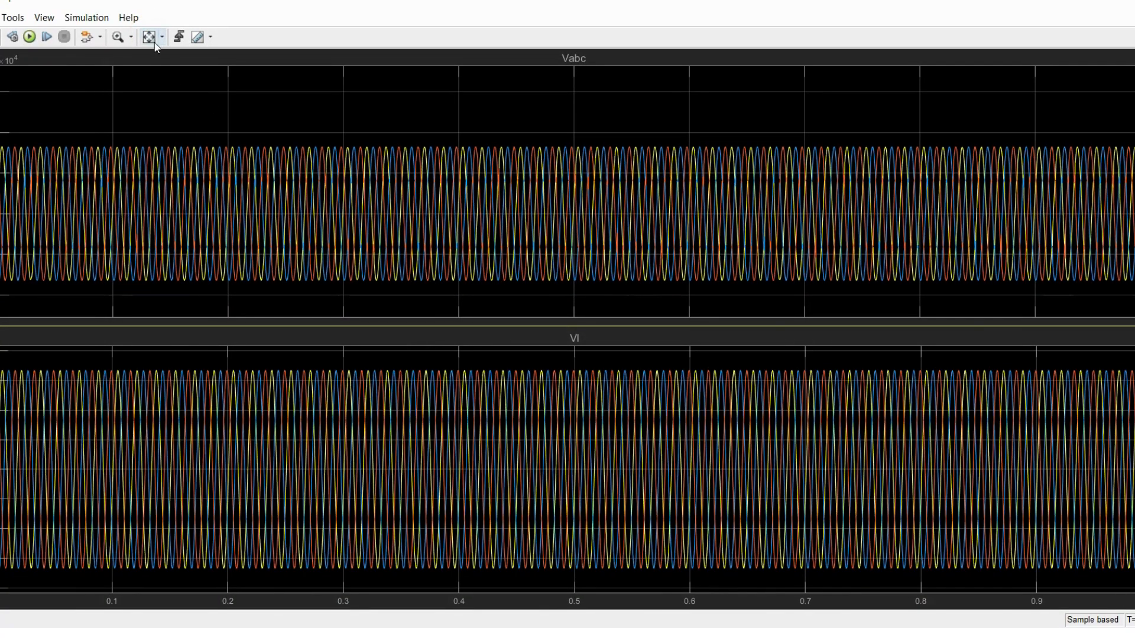
Step: Zoom in along the time axis around 0.23 s to examine the Vabc and load voltage waveforms
click(131, 36)
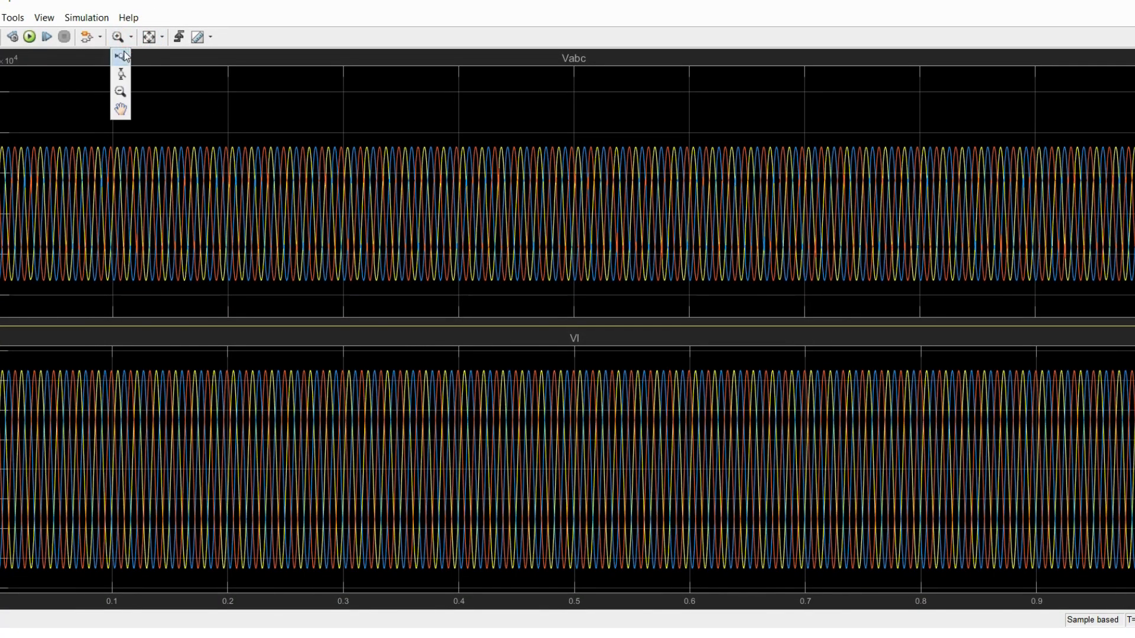
click(123, 51)
drag(273, 188, 278, 188)
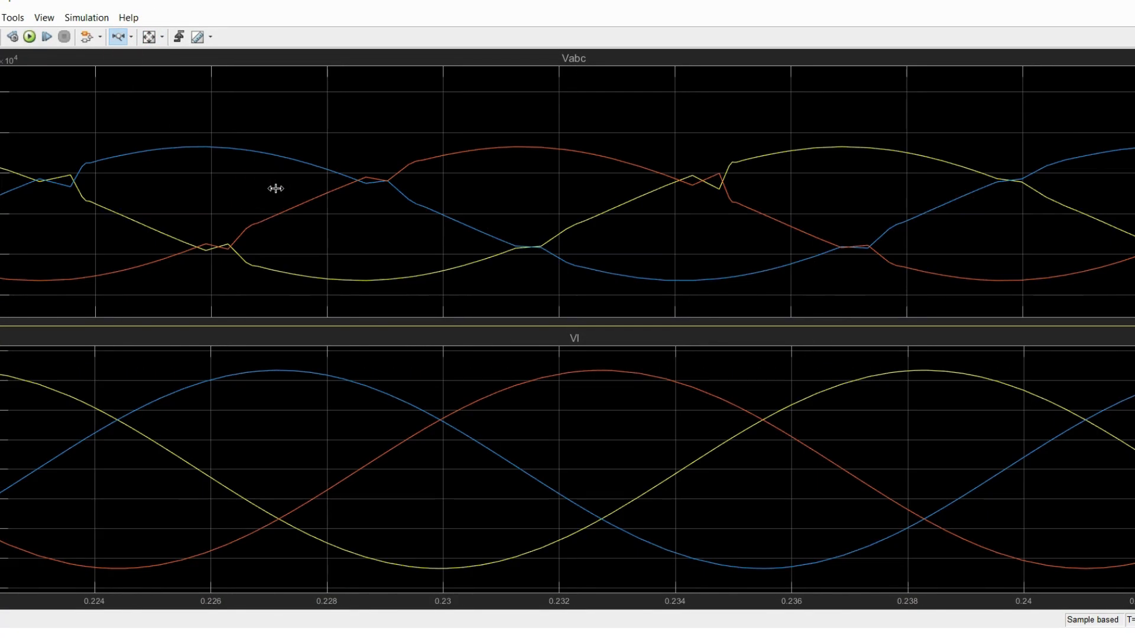
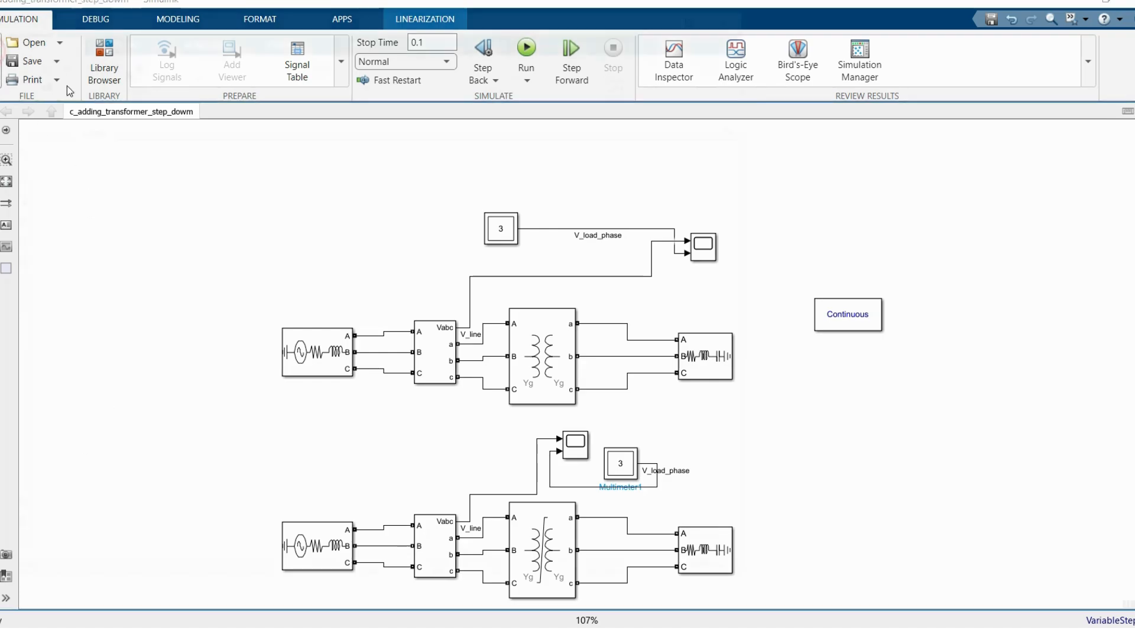
Step: Create a new blank model and open the full Simulink Library Browser in its own window
key(ctrl+n)
click(705, 13)
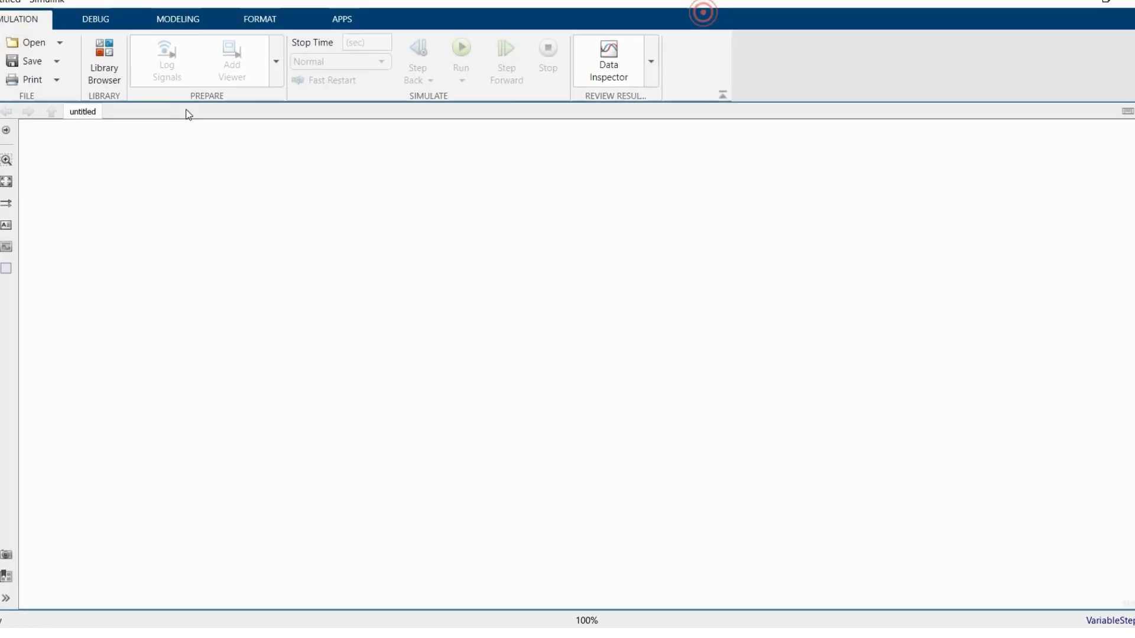
click(106, 63)
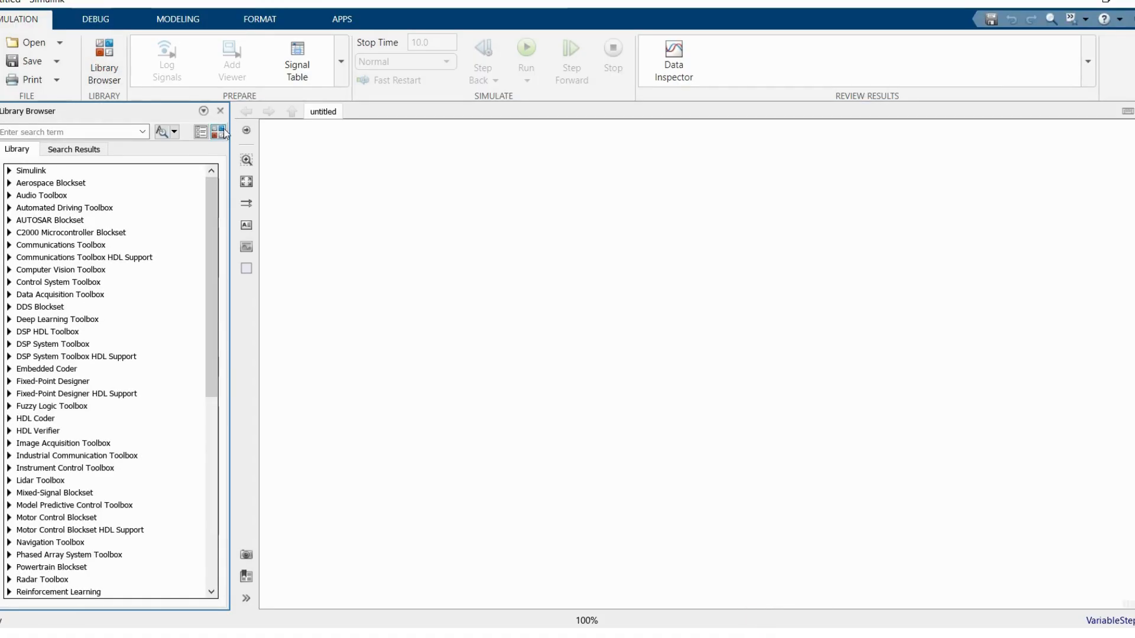
click(220, 130)
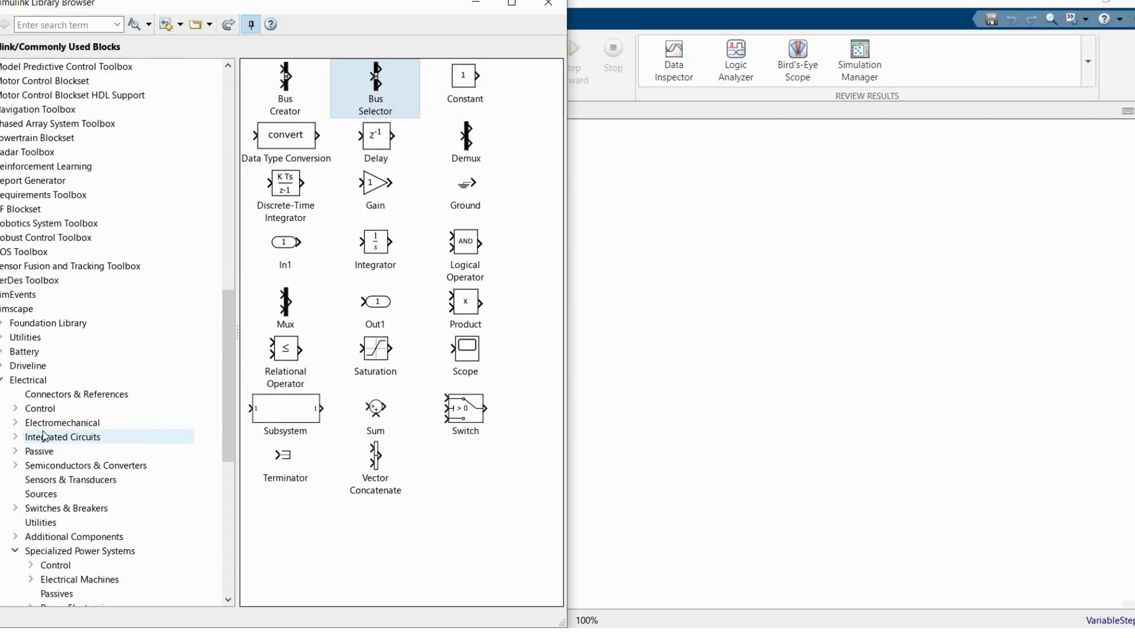
Step: Add a Synchronous Machine pu Fundamental block from the Specialized Power Systems Electrical Machines library to the model
click(65, 408)
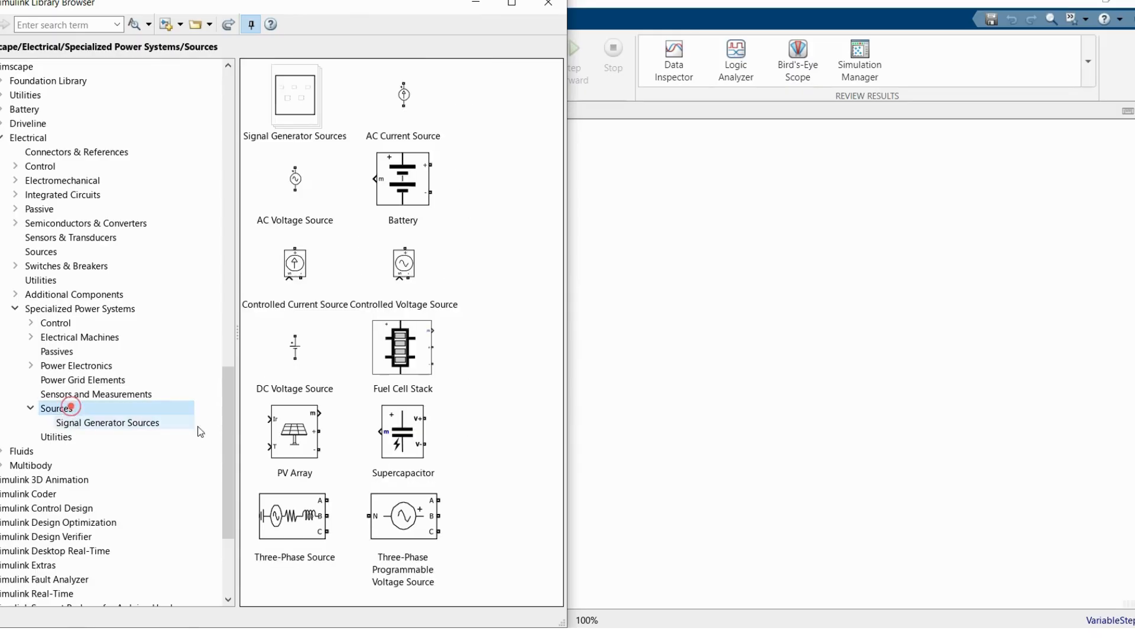
click(69, 341)
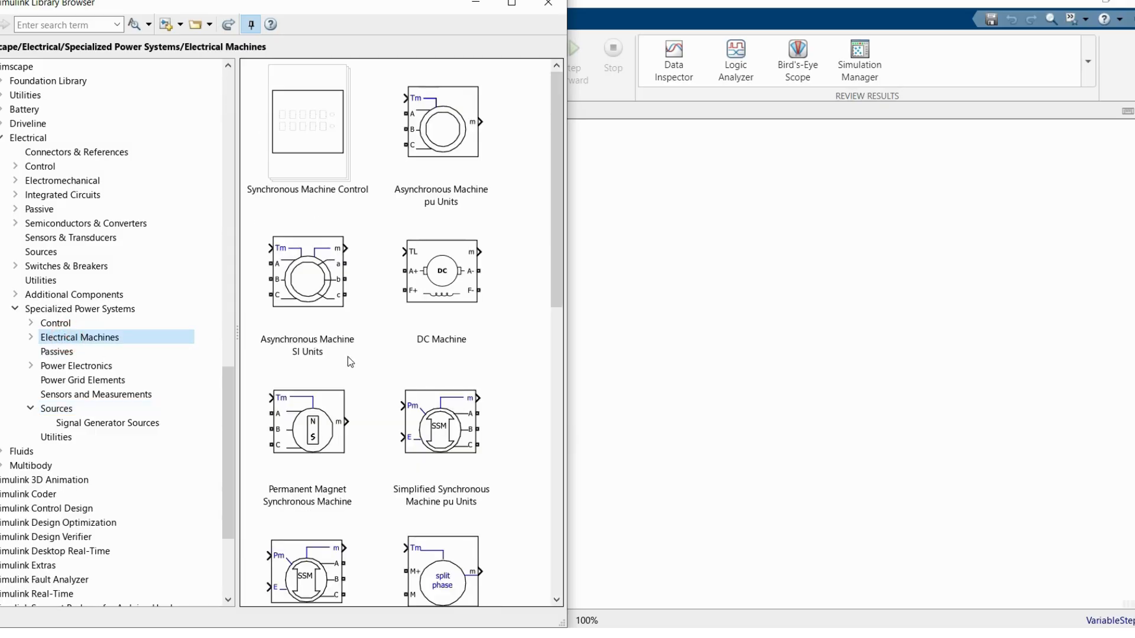
scroll(349, 356, down, 6)
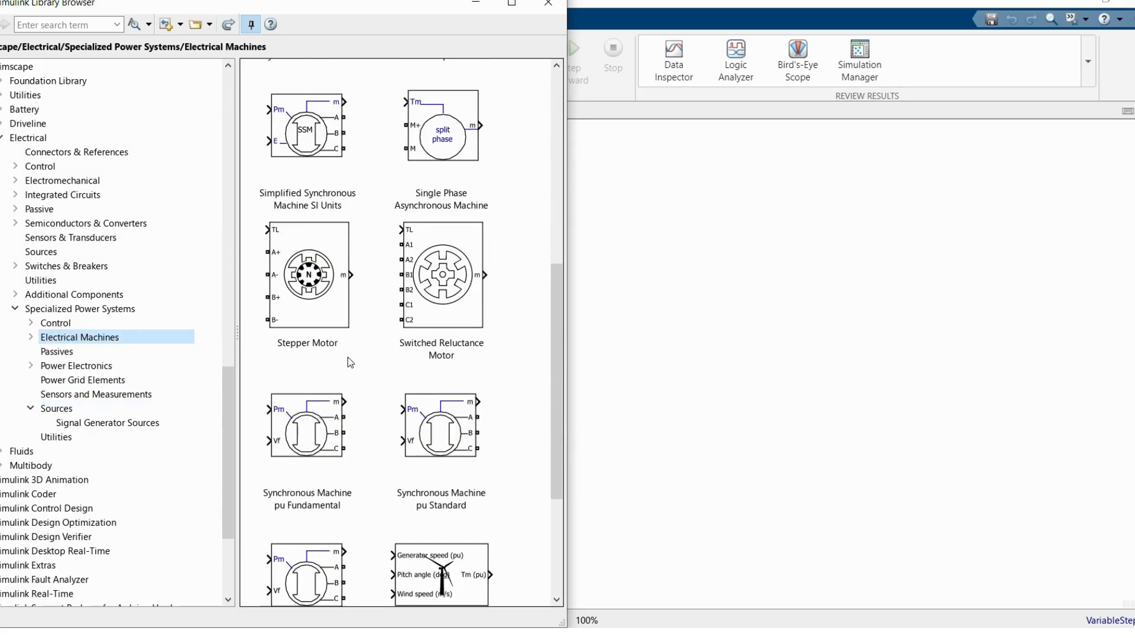
scroll(347, 357, down, 2)
click(312, 407)
drag(297, 402, 671, 340)
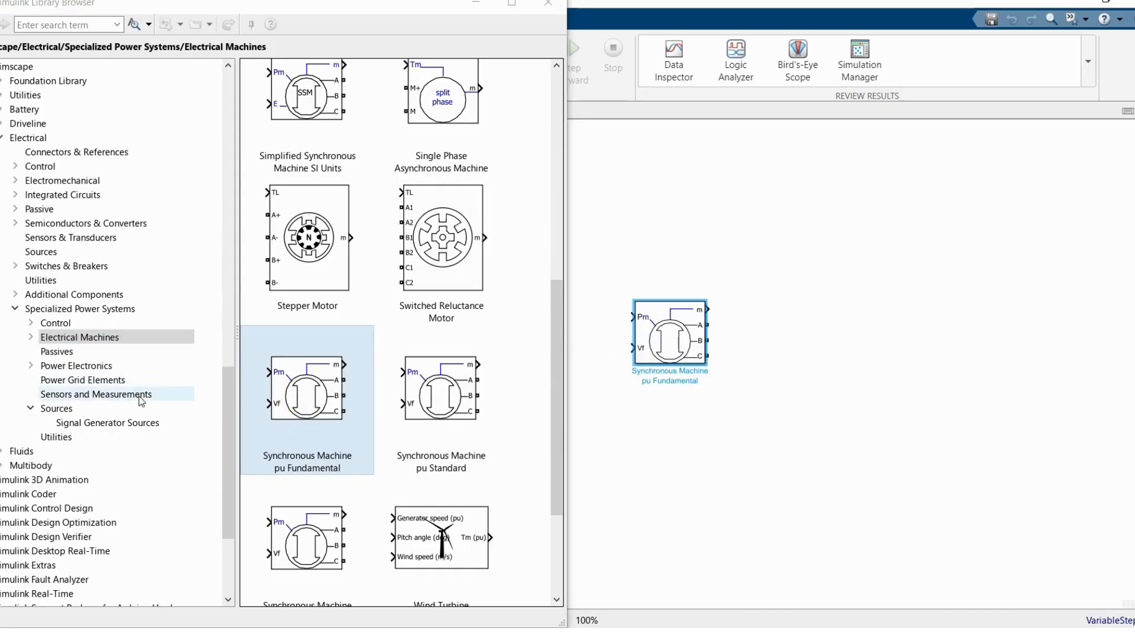
Step: Add a Three-Phase V-I Measurement block from the Sensors and Measurements library beside the synchronous machine
click(115, 395)
scroll(264, 428, down, 3)
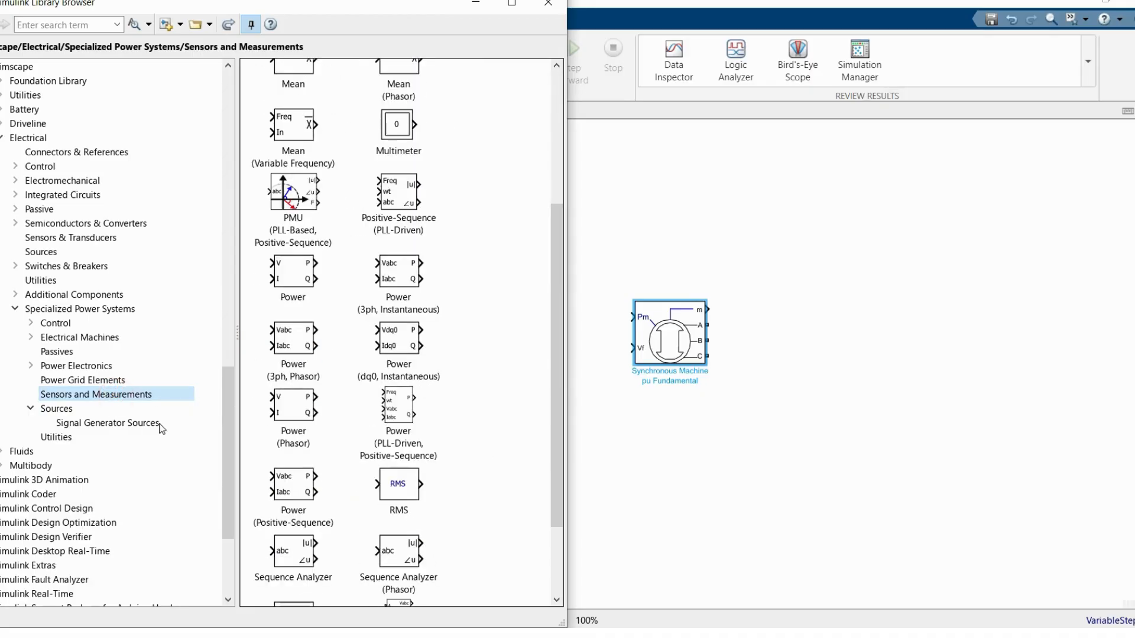
scroll(420, 407, down, 3)
drag(396, 515, 818, 337)
Step: Add a Three-Phase Series RLC Load from the Passives library beyond the V-I Measurement block
click(80, 341)
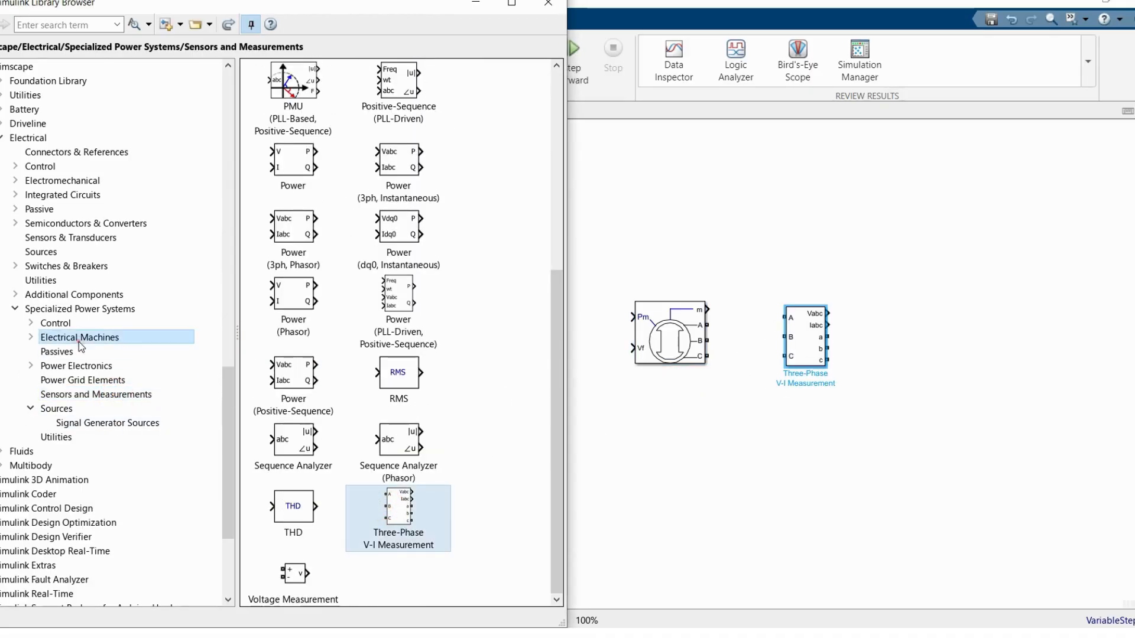
click(59, 352)
click(353, 295)
drag(354, 294, 943, 373)
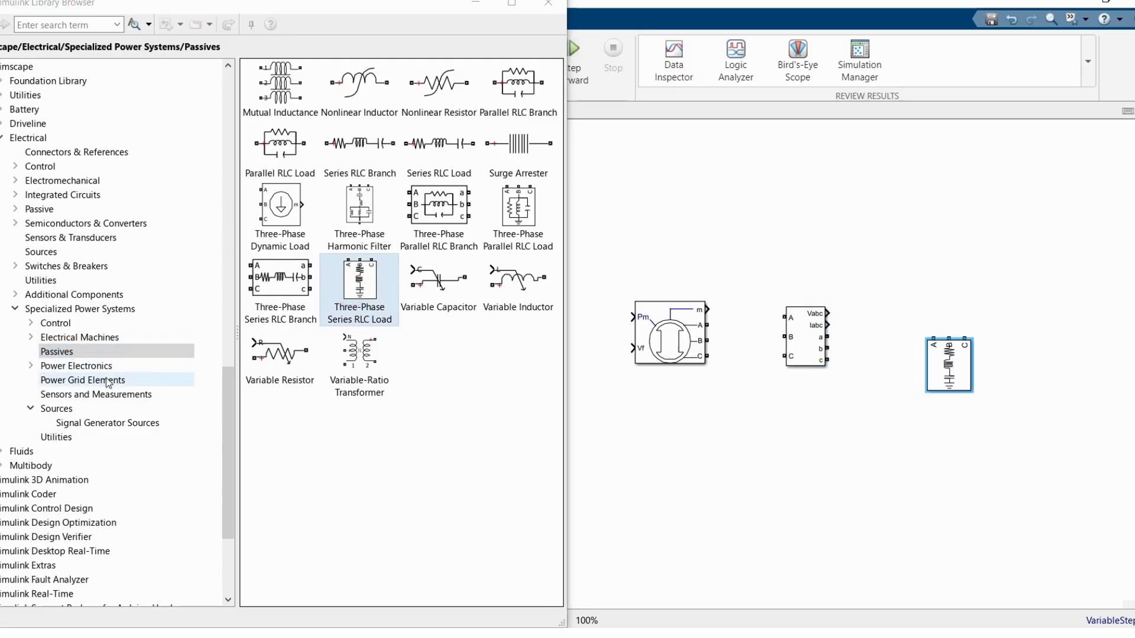
Step: Add a powergui block from Specialized Power Systems above the load and close the library window
click(71, 313)
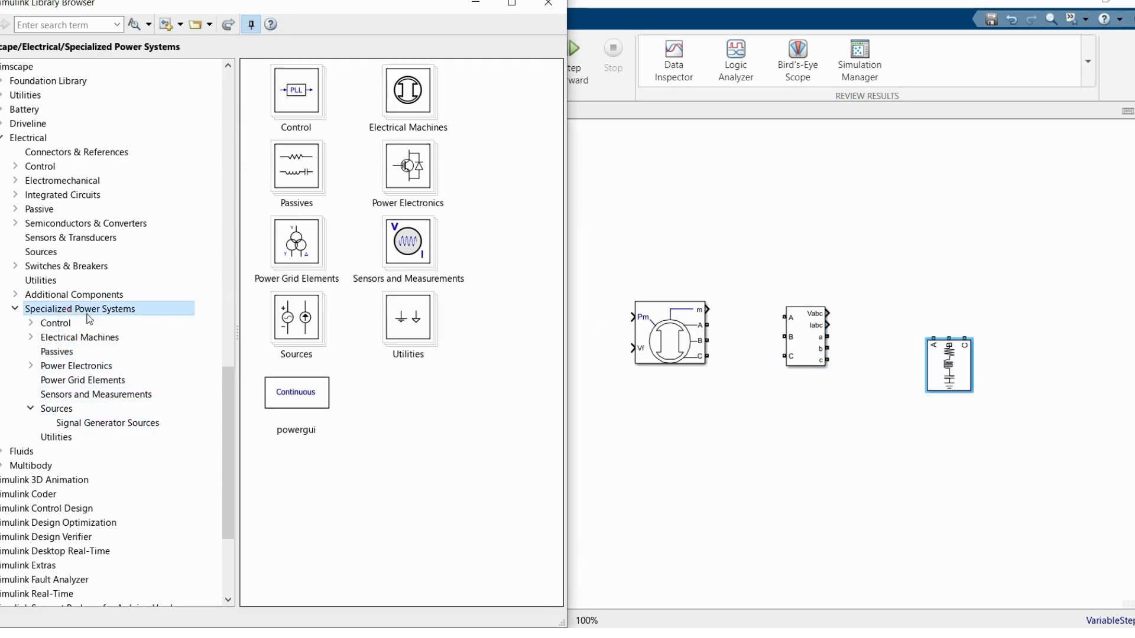
drag(295, 392, 985, 231)
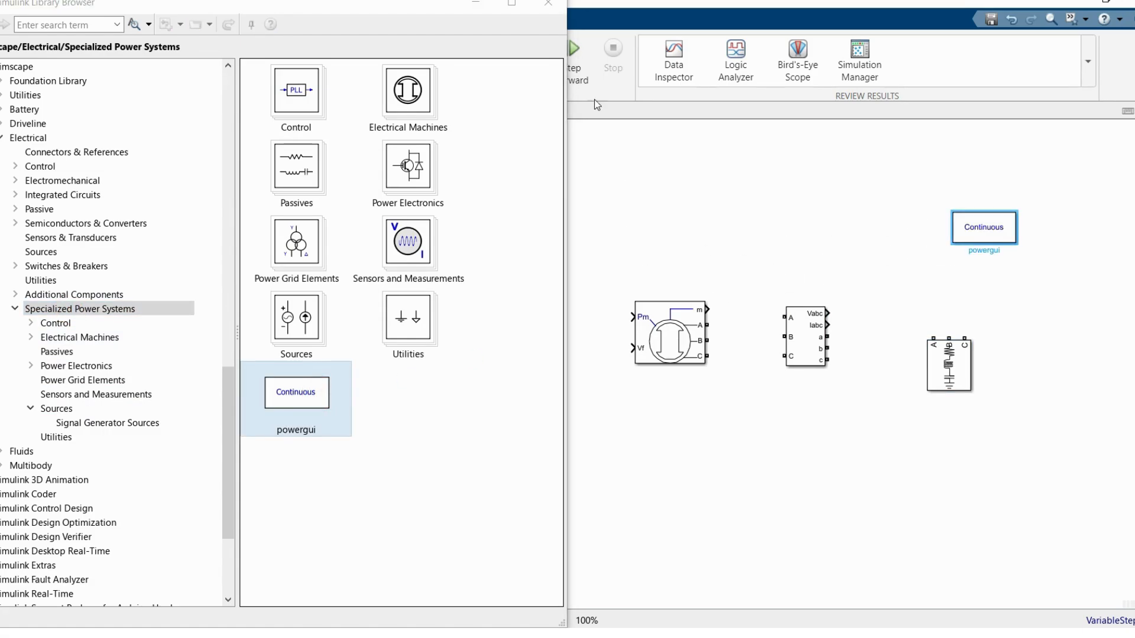
click(549, 3)
click(246, 181)
Step: Add two Constant blocks beside the synchronous machine and connect them to its Pm and Vf inputs
click(352, 363)
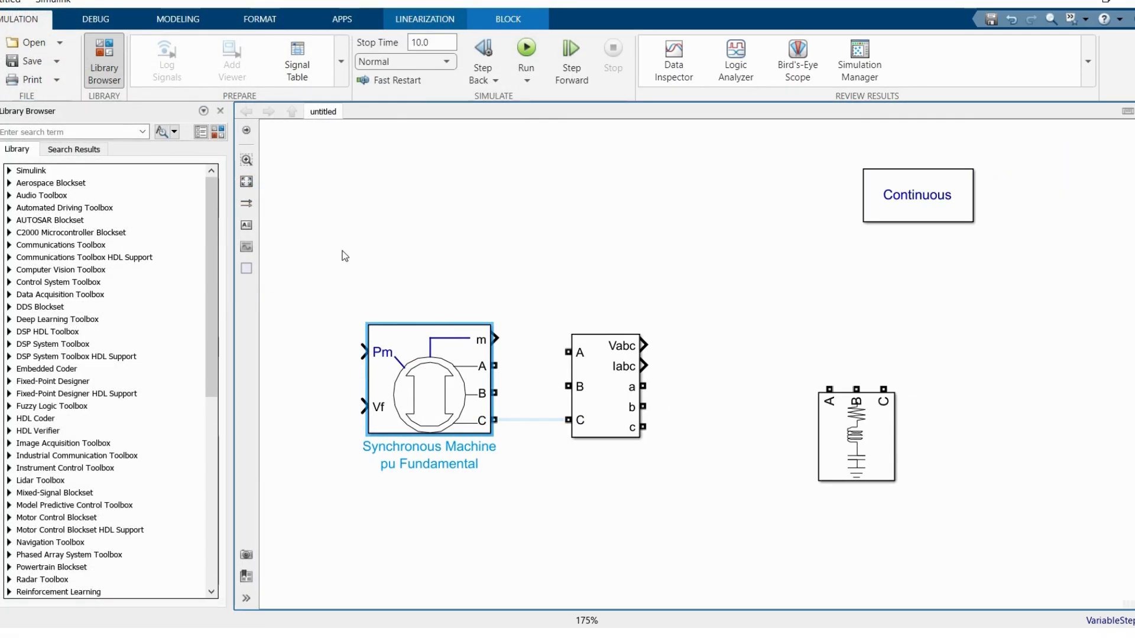
double_click(349, 228)
text(d)
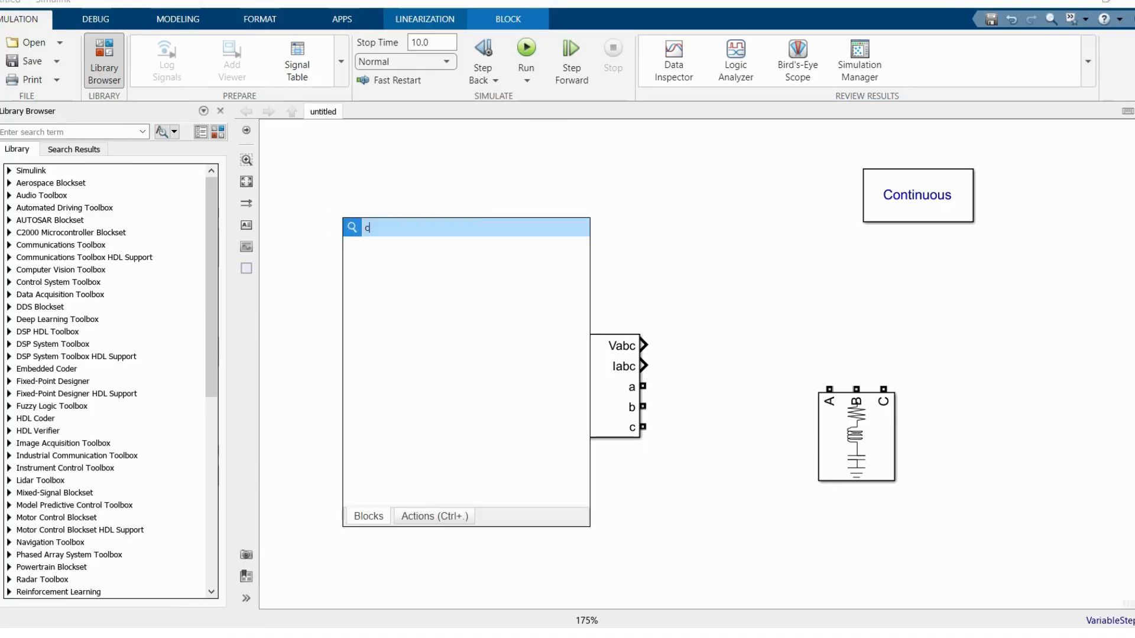
text(ons)
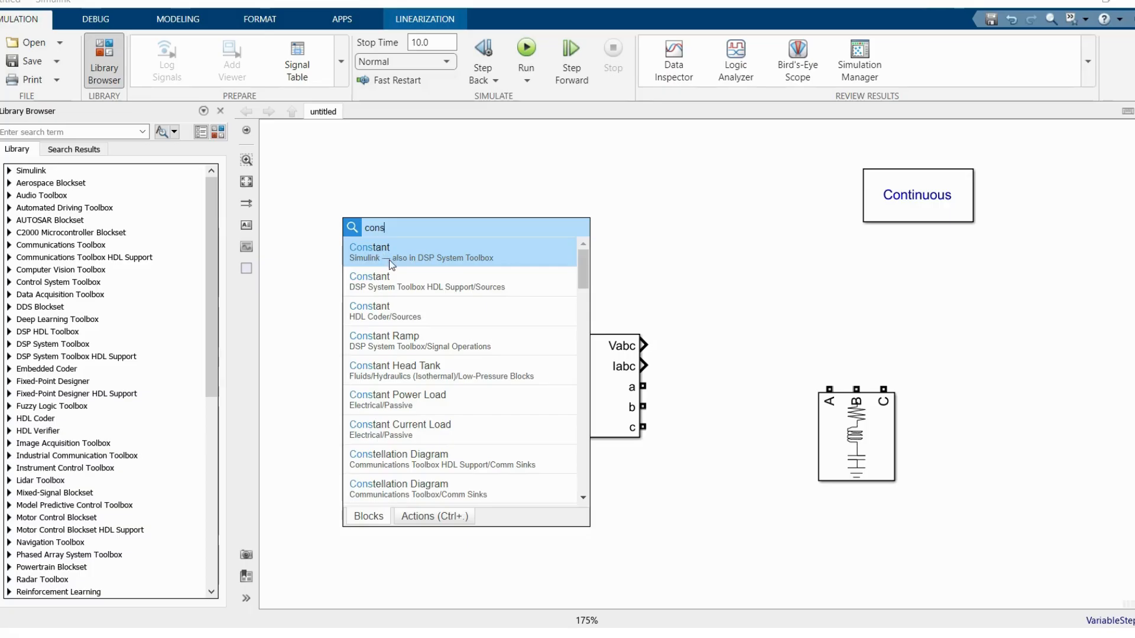
key(Return)
drag(314, 260, 286, 412)
click(342, 353)
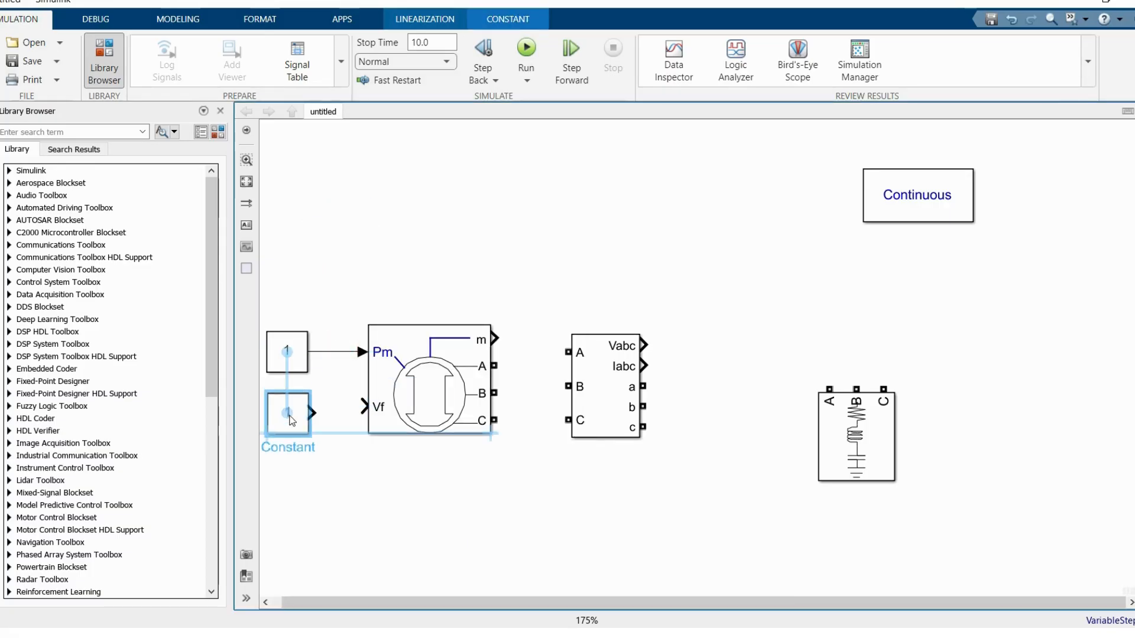
click(313, 412)
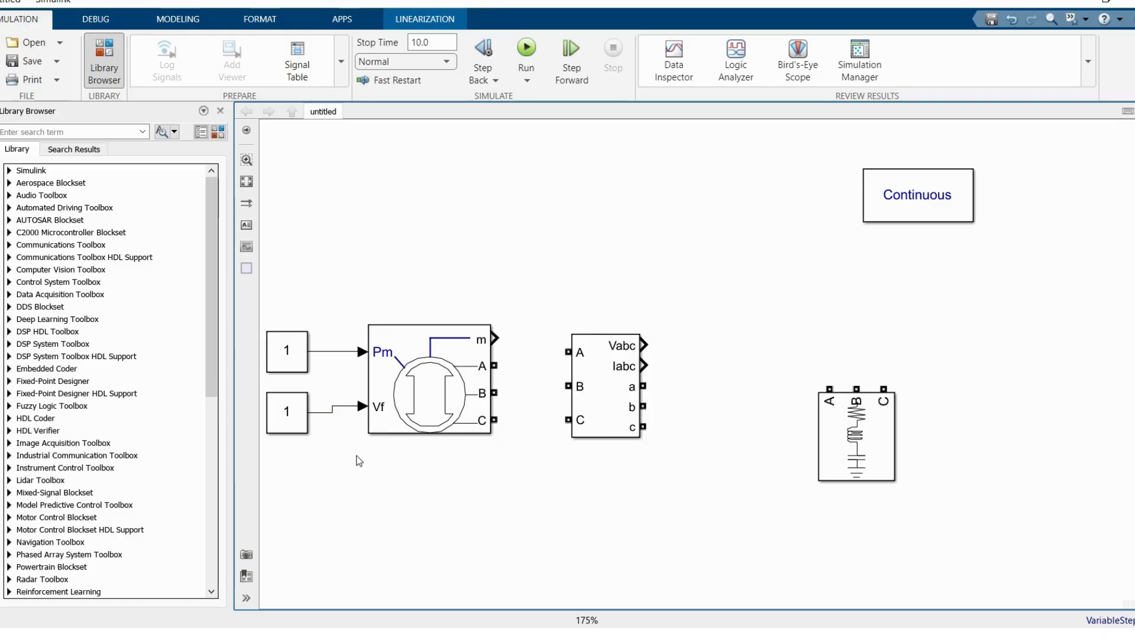
Step: Move the V-I Measurement block farther from the synchronous machine and connect the machine's A, B and C terminals to it
click(447, 413)
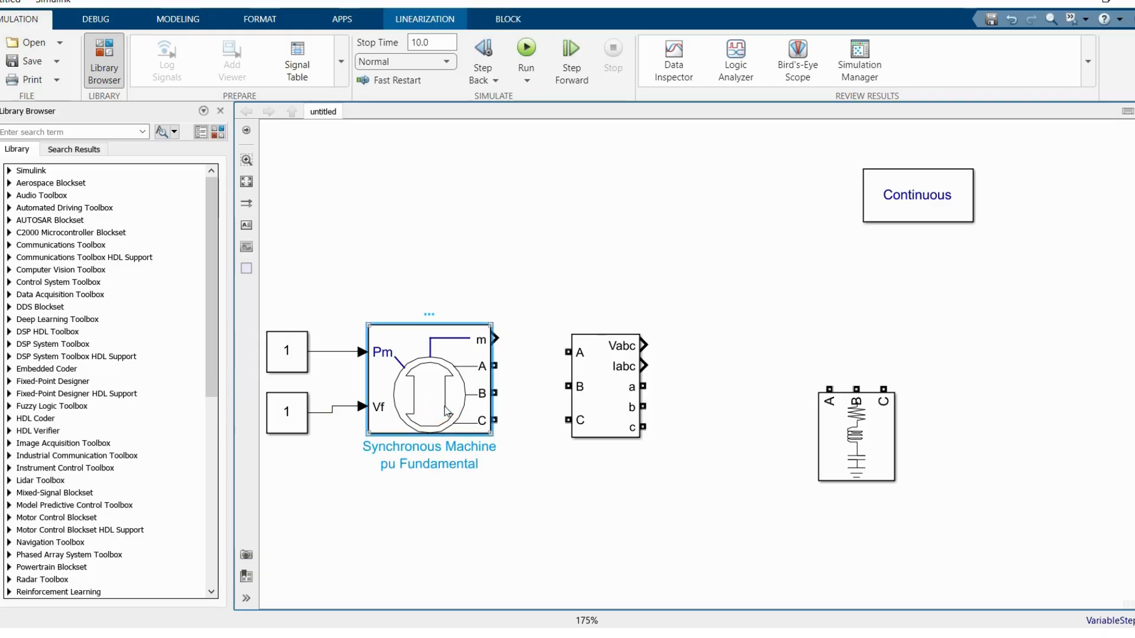
drag(600, 380, 632, 380)
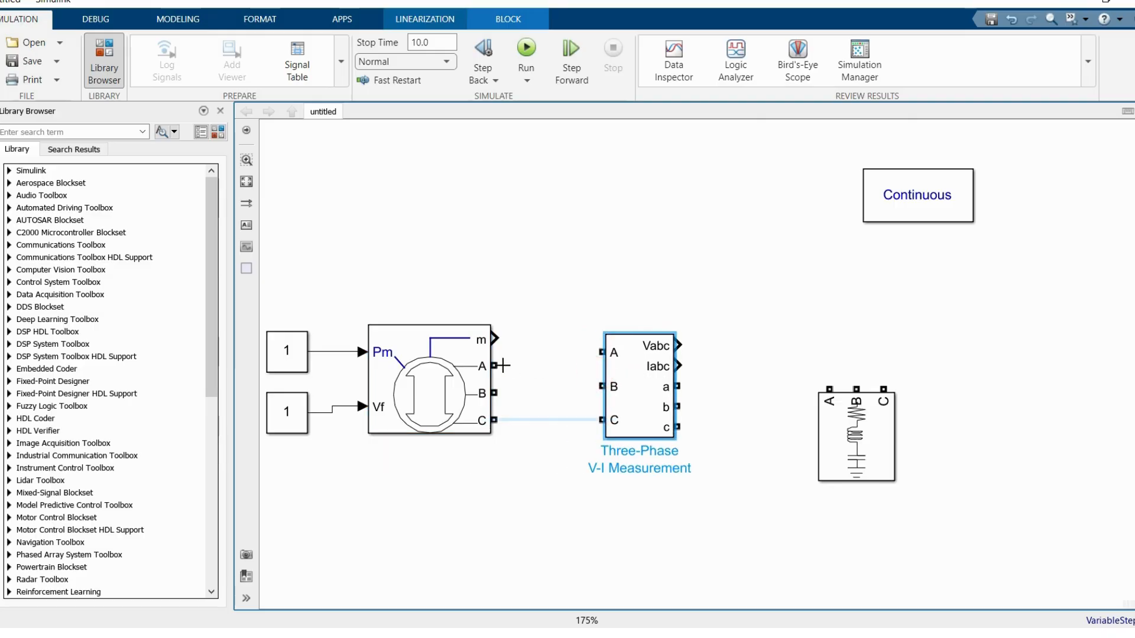
drag(495, 366, 602, 353)
drag(496, 393, 601, 386)
drag(494, 419, 601, 420)
Step: Connect the V-I Measurement outputs a, b and c to terminals A, B and C of the RLC load
drag(683, 384, 761, 402)
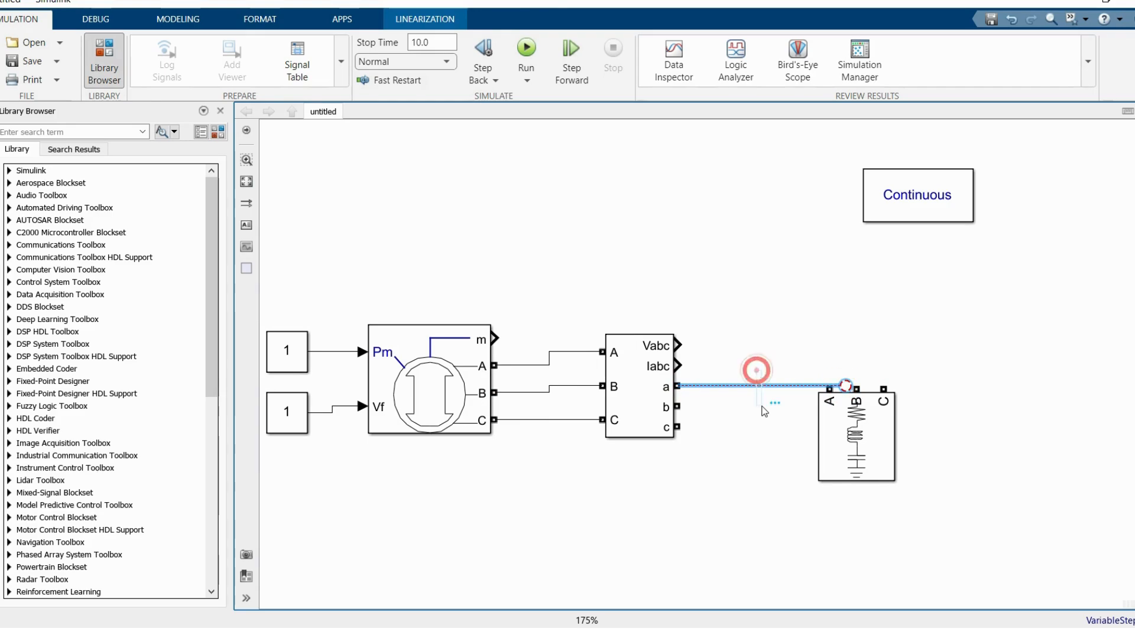
key(Delete)
drag(682, 385, 829, 388)
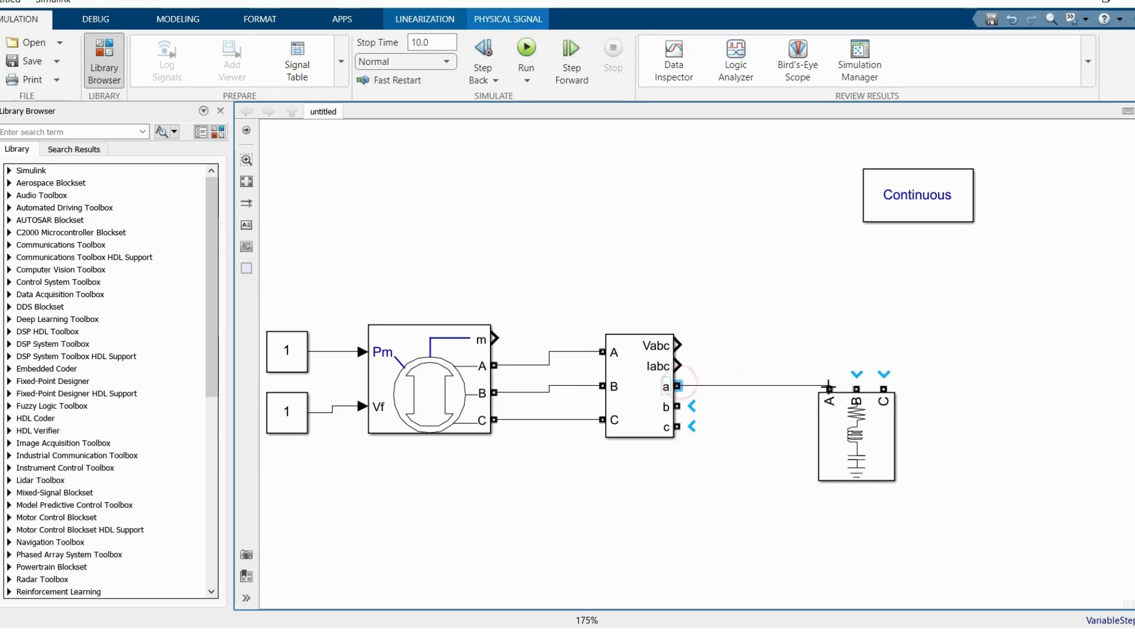
drag(681, 406, 860, 381)
key(Delete)
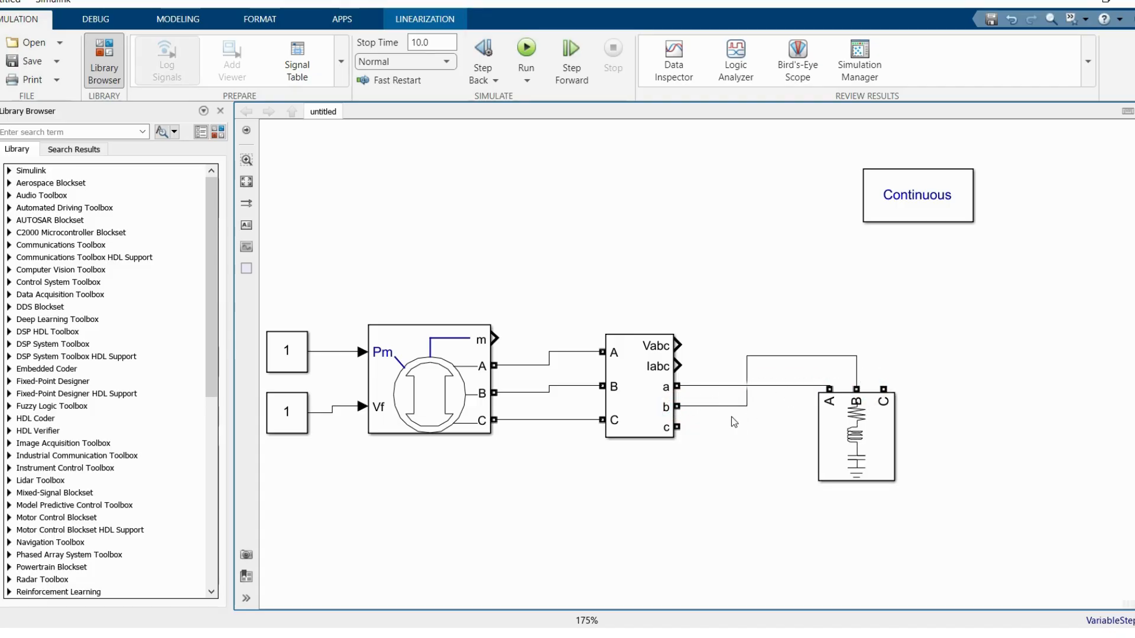
drag(684, 424, 883, 389)
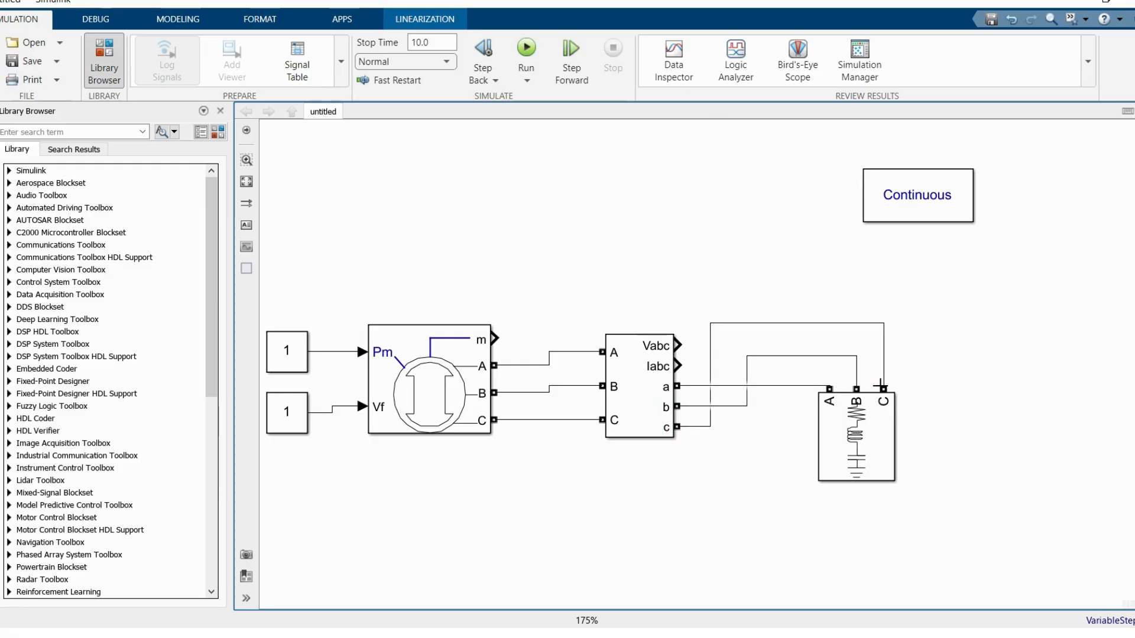
Step: Set the synchronous machine's nominal power to 100E6 VA and accept the block parameters
click(419, 373)
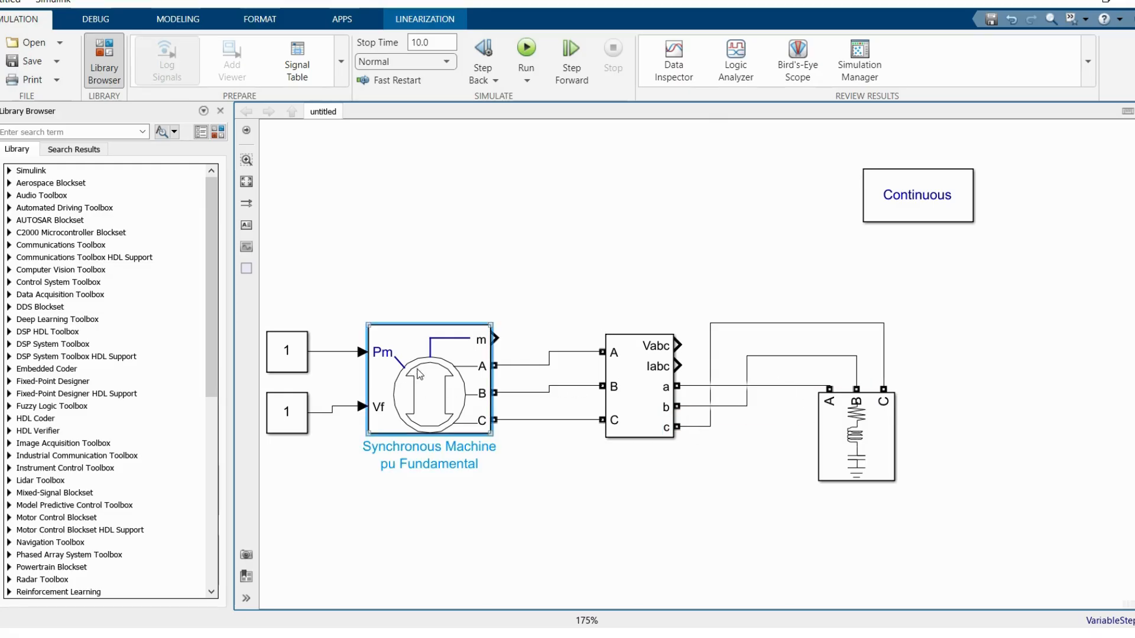
double_click(418, 372)
click(631, 284)
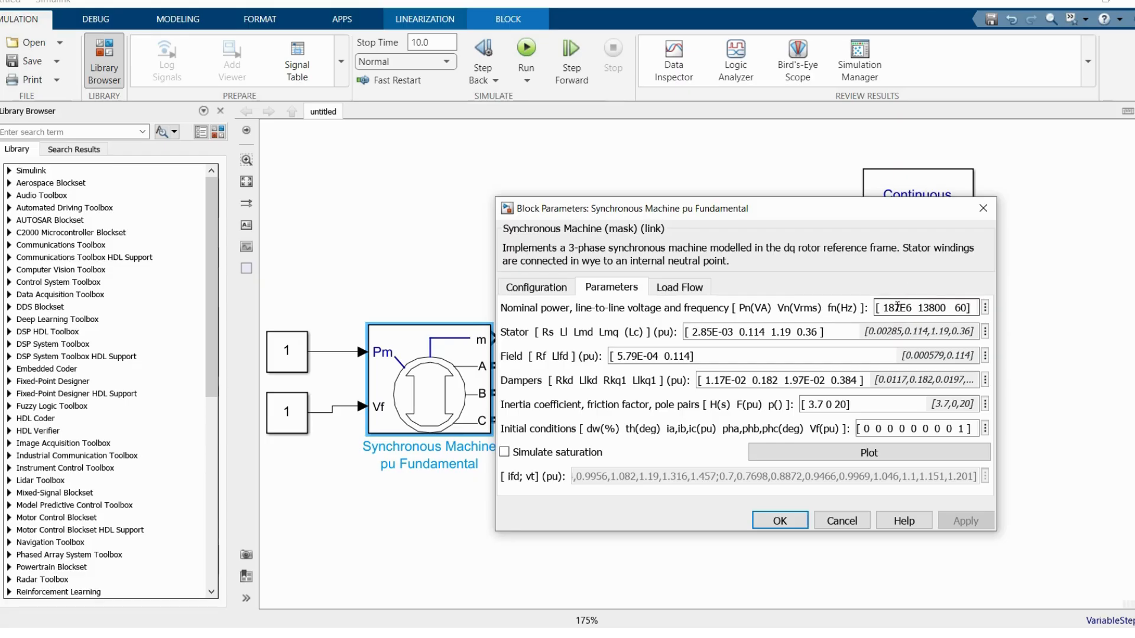
key(BackSpace)
text(1)
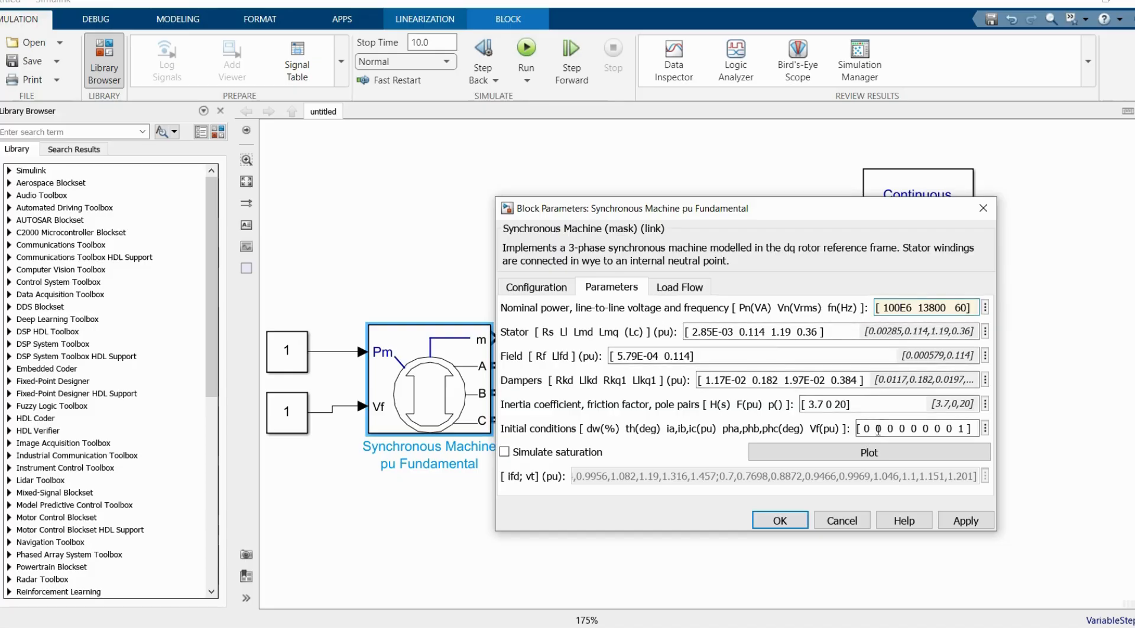
click(780, 521)
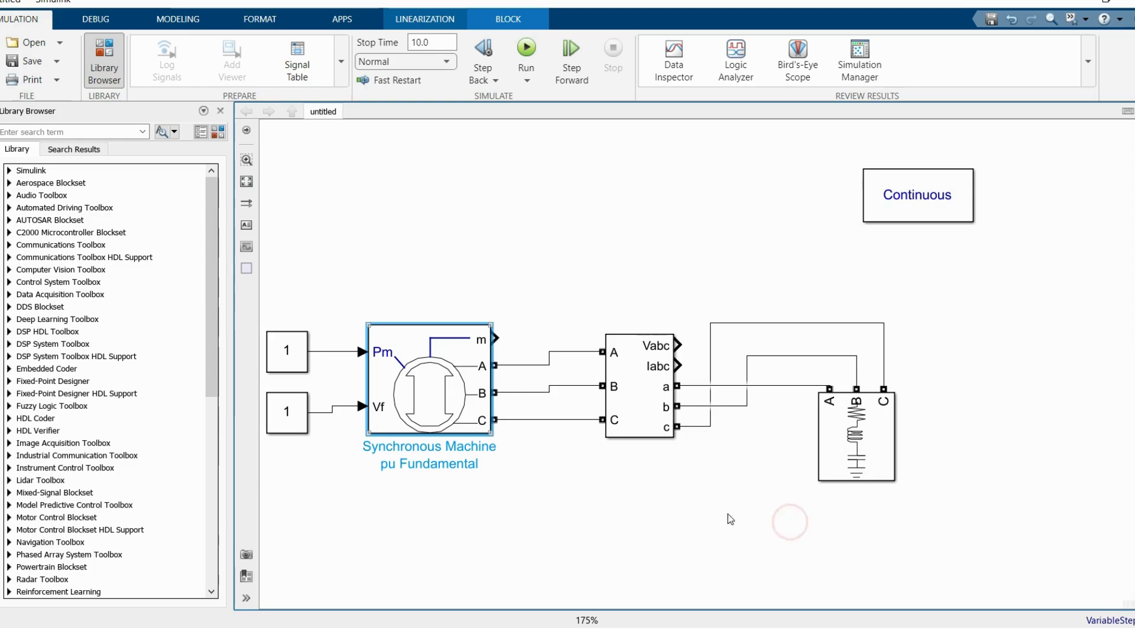
Step: Set the V-I Measurement block to phase-to-phase voltage, turn off its current measurement and accept the parameters
click(630, 385)
double_click(630, 385)
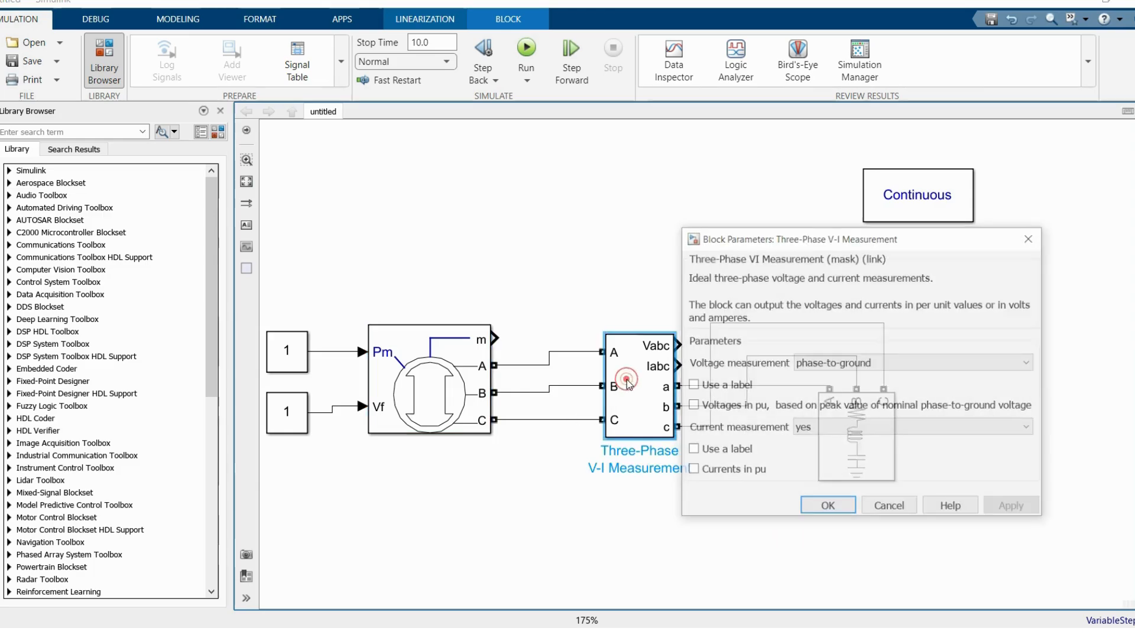
click(807, 362)
click(840, 406)
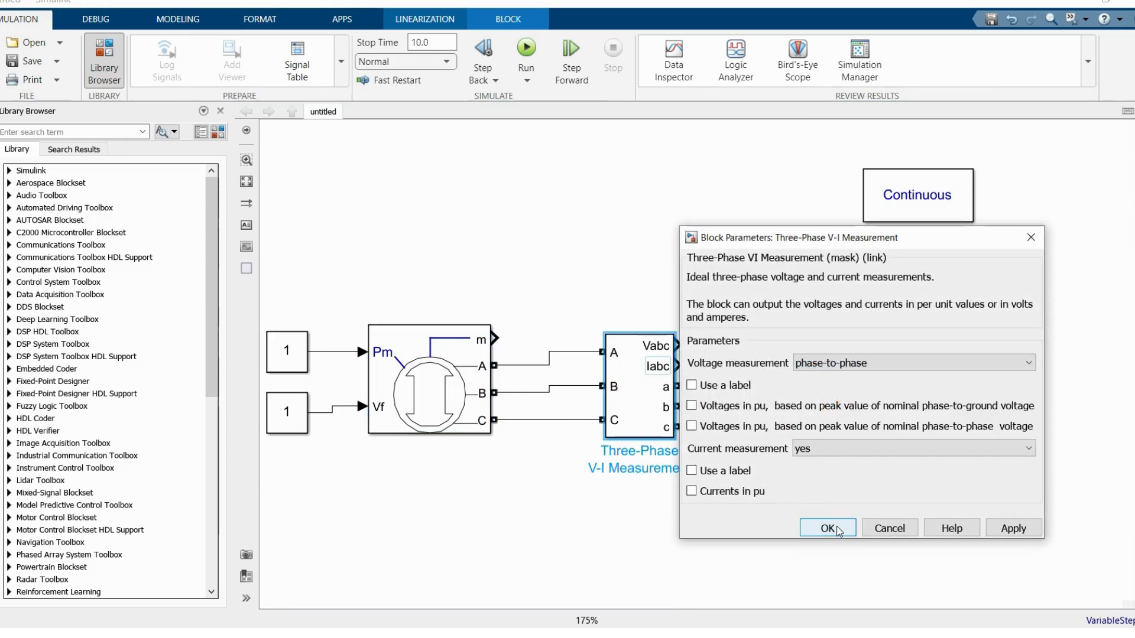
click(805, 449)
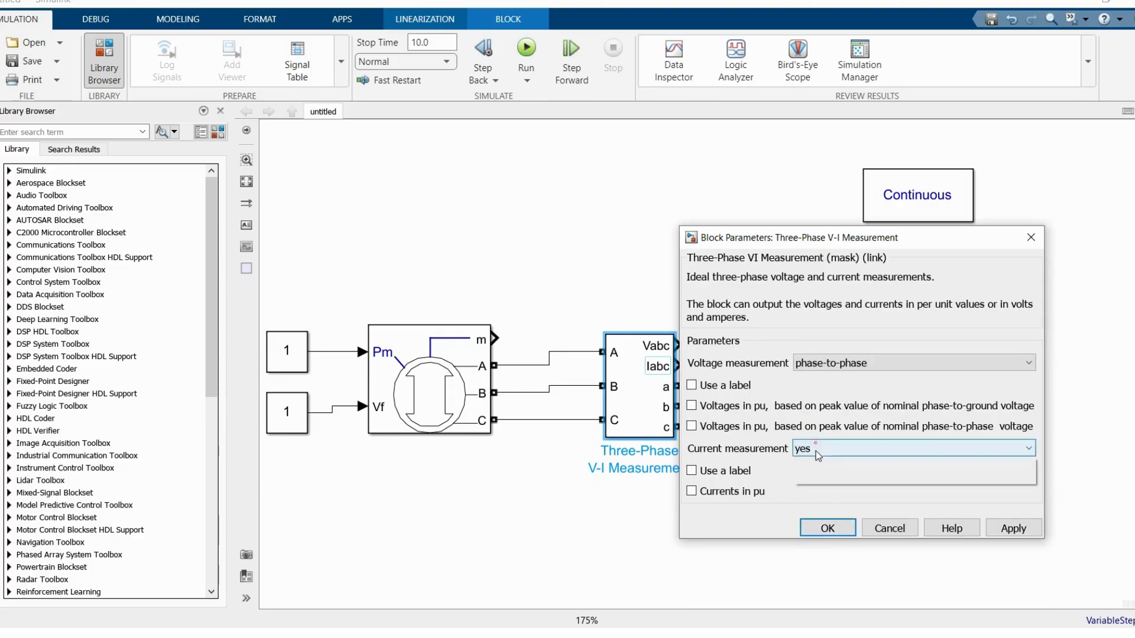
click(813, 459)
click(826, 488)
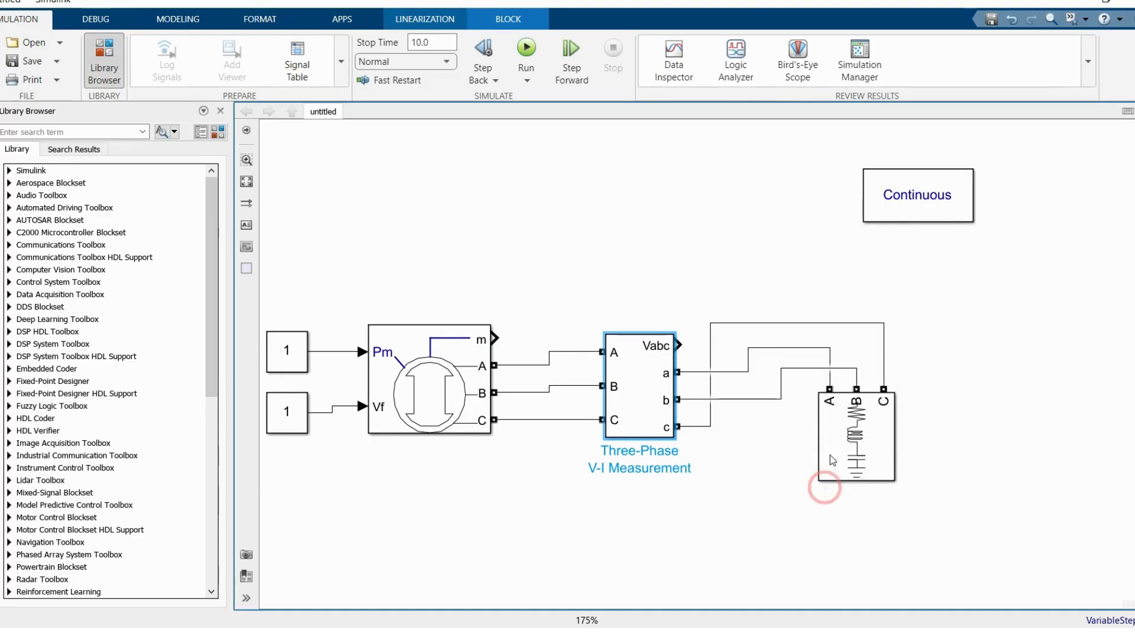
Step: Set the Three-Phase Series RLC Load's nominal phase-to-phase voltage to 13.8e3 Vrms
click(833, 413)
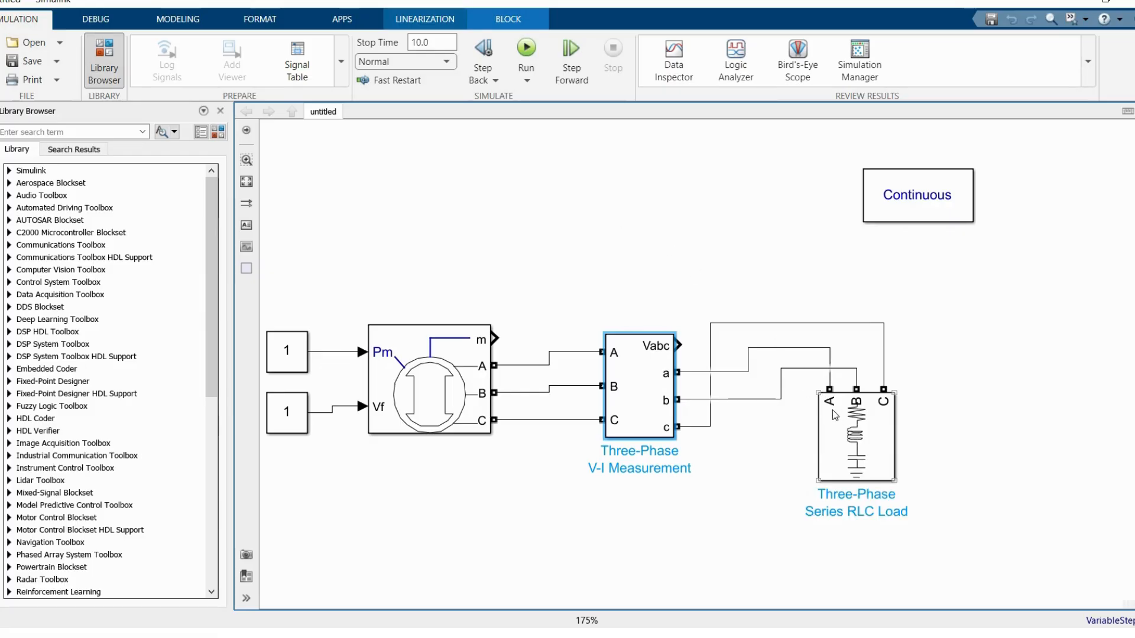
double_click(860, 438)
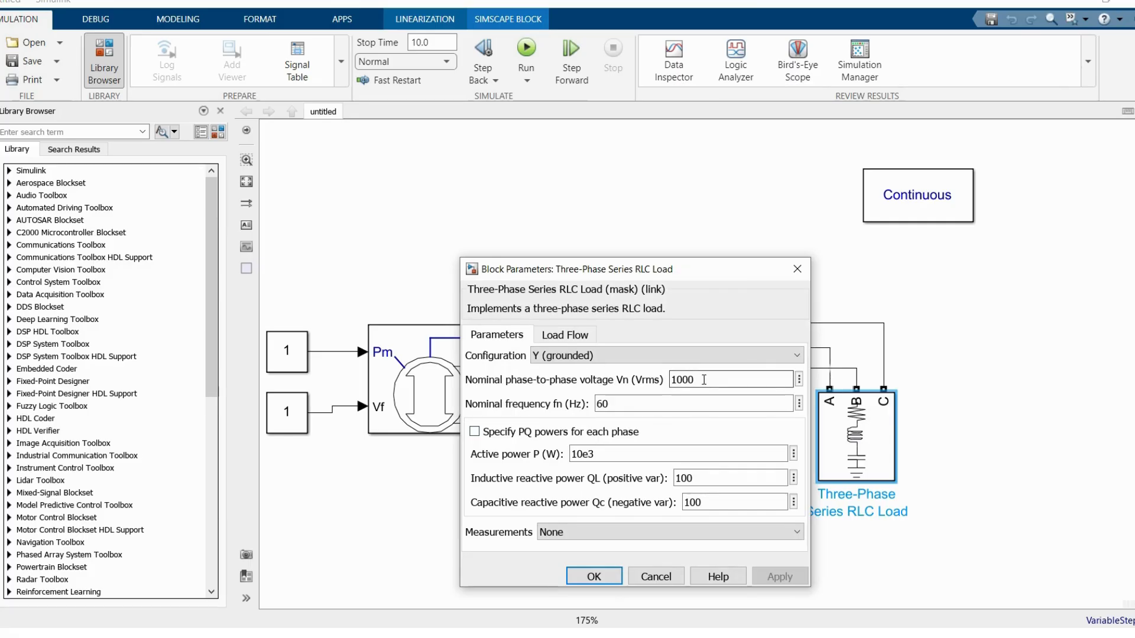
drag(621, 269, 606, 215)
double_click(670, 327)
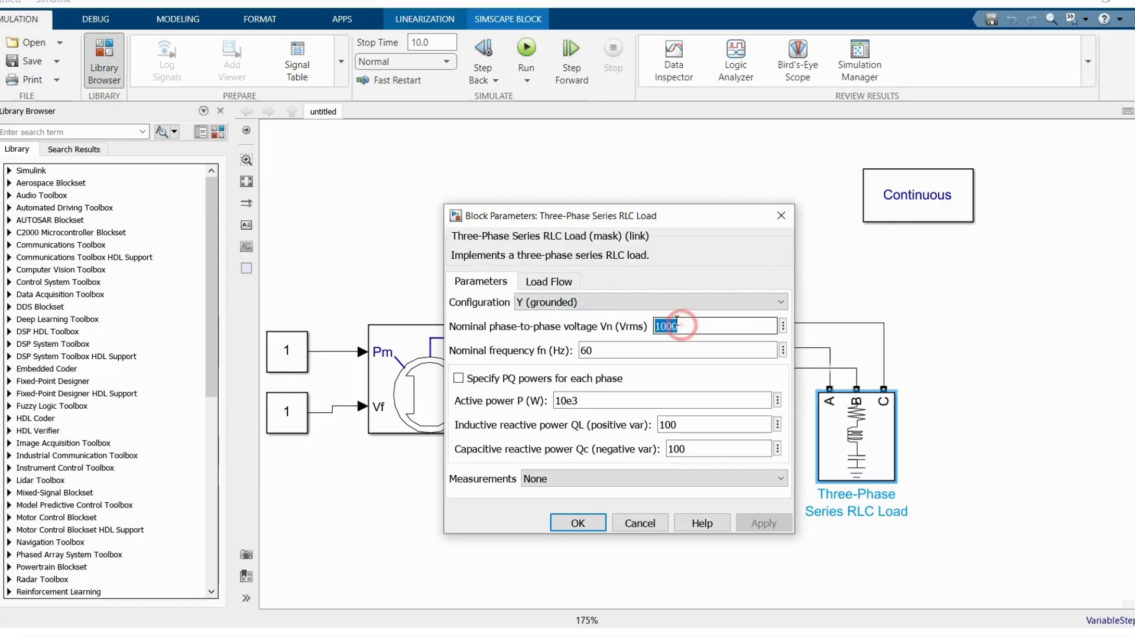
text(13.8e3)
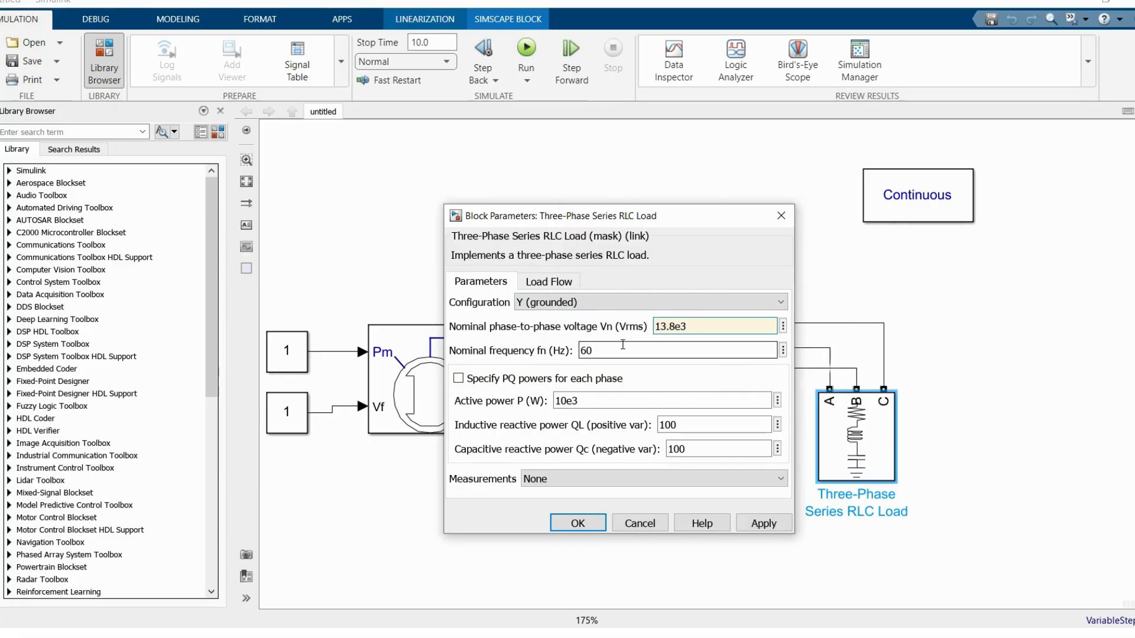
Step: Set the series RLC load's active power to 40e6 W, inductive reactive power to 15e6 and capacitive reactive power to 0
double_click(582, 402)
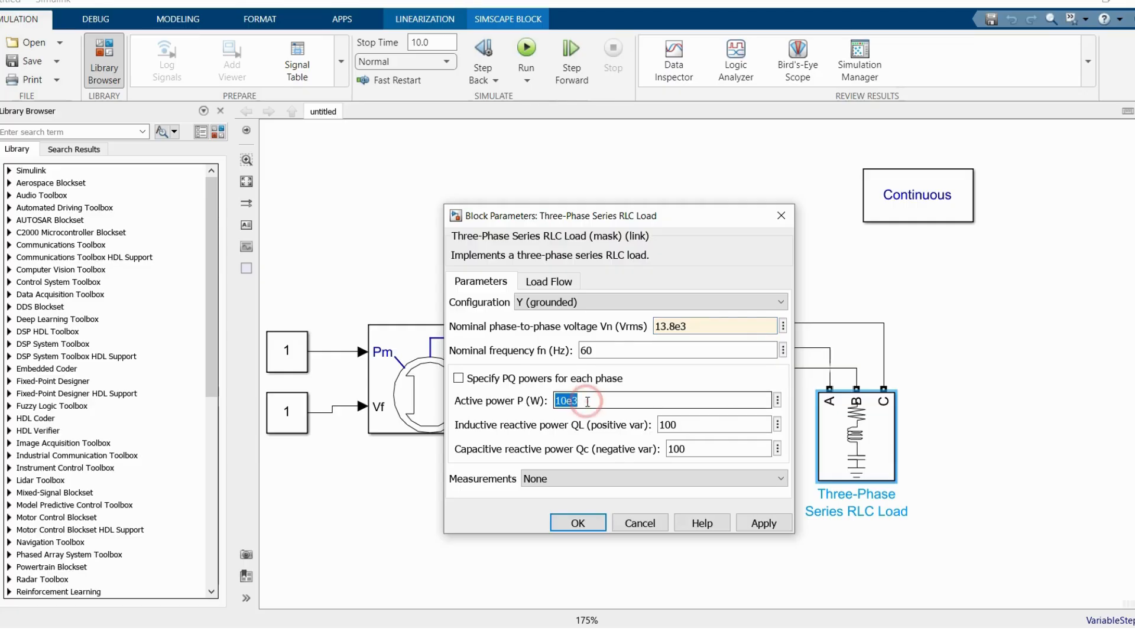
text(40e6)
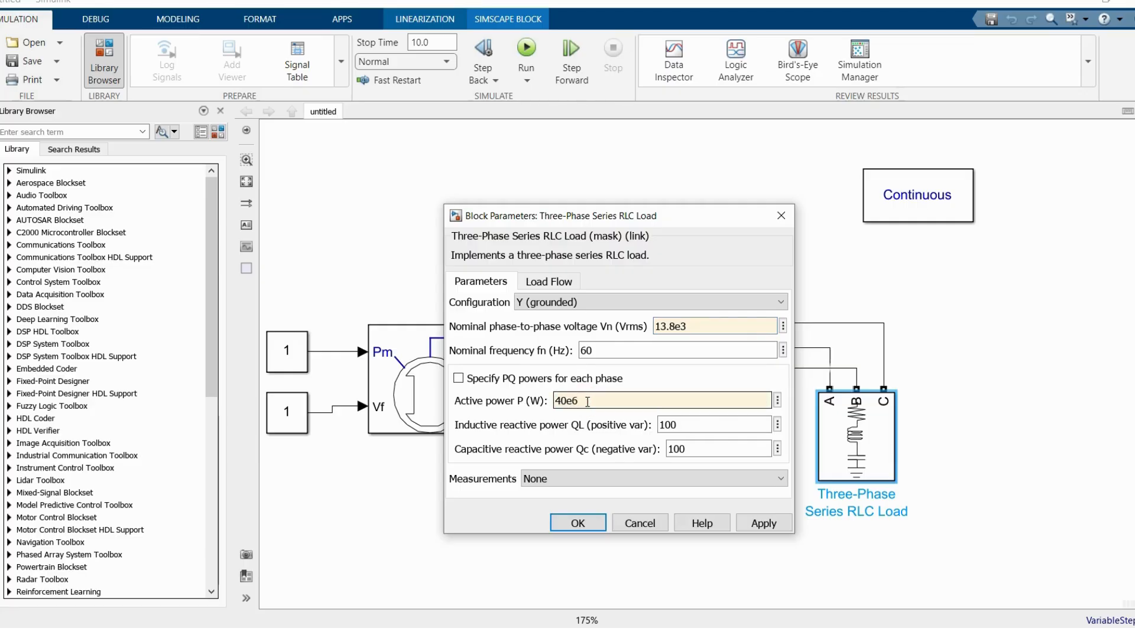
double_click(680, 423)
key(BackSpace)
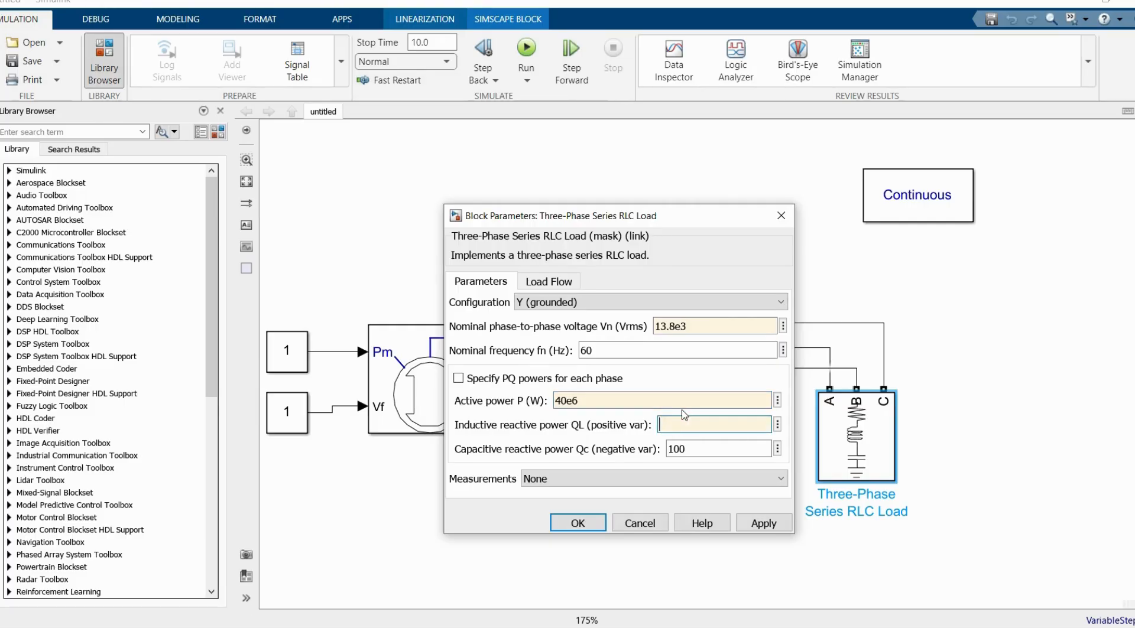
text(15e6)
double_click(701, 449)
text(0)
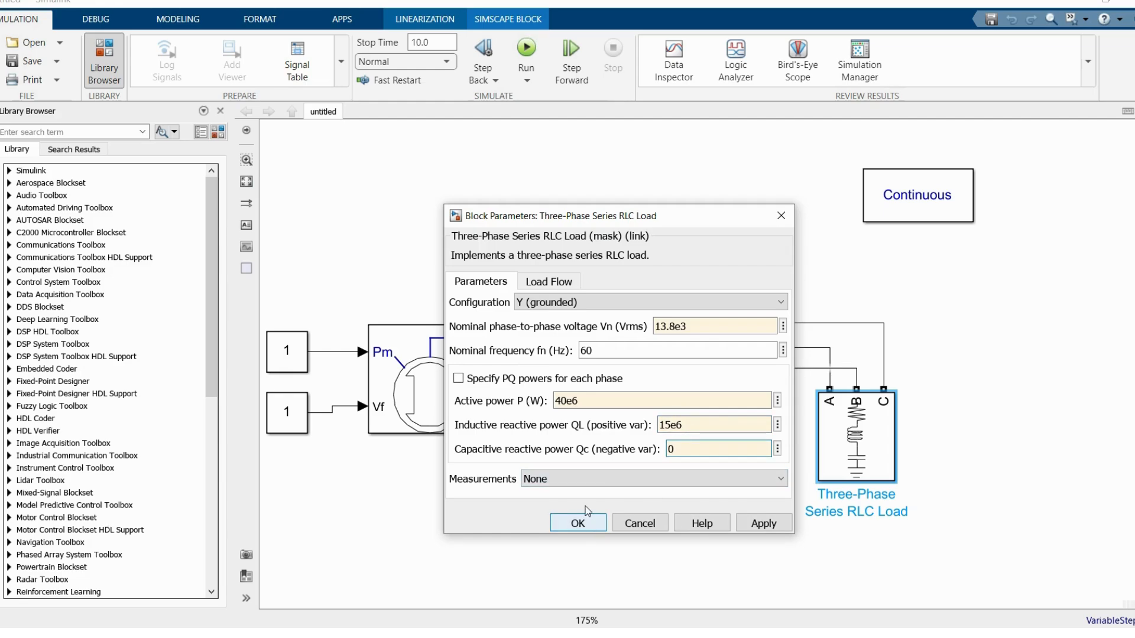
Step: Set the series RLC load's measurements to Branch voltages and accept the block parameters
click(584, 477)
click(559, 507)
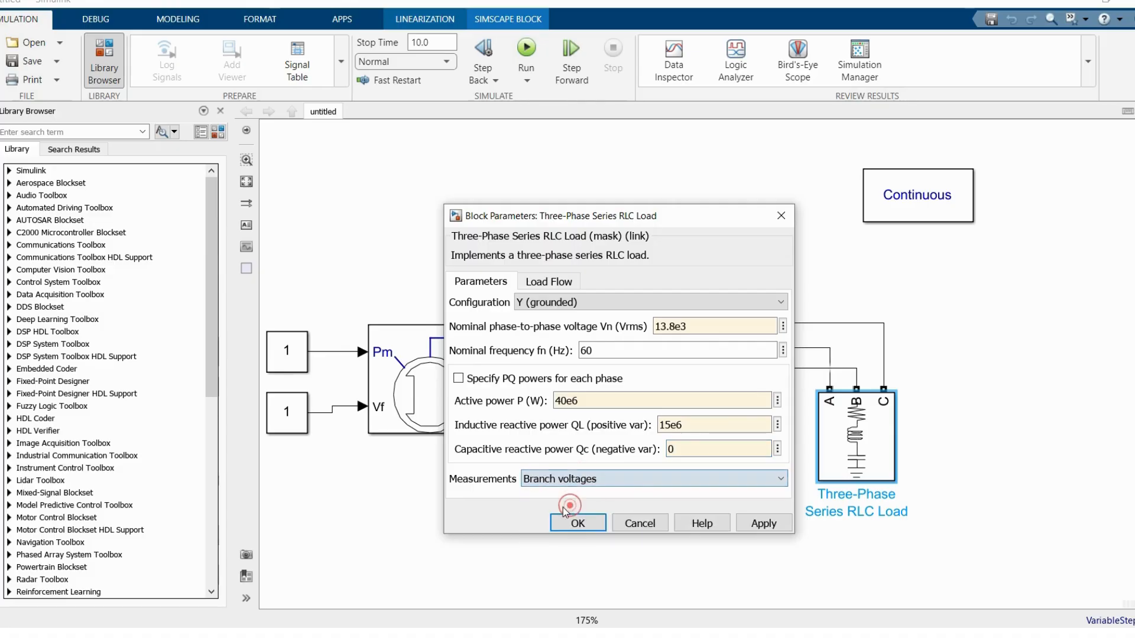
click(592, 524)
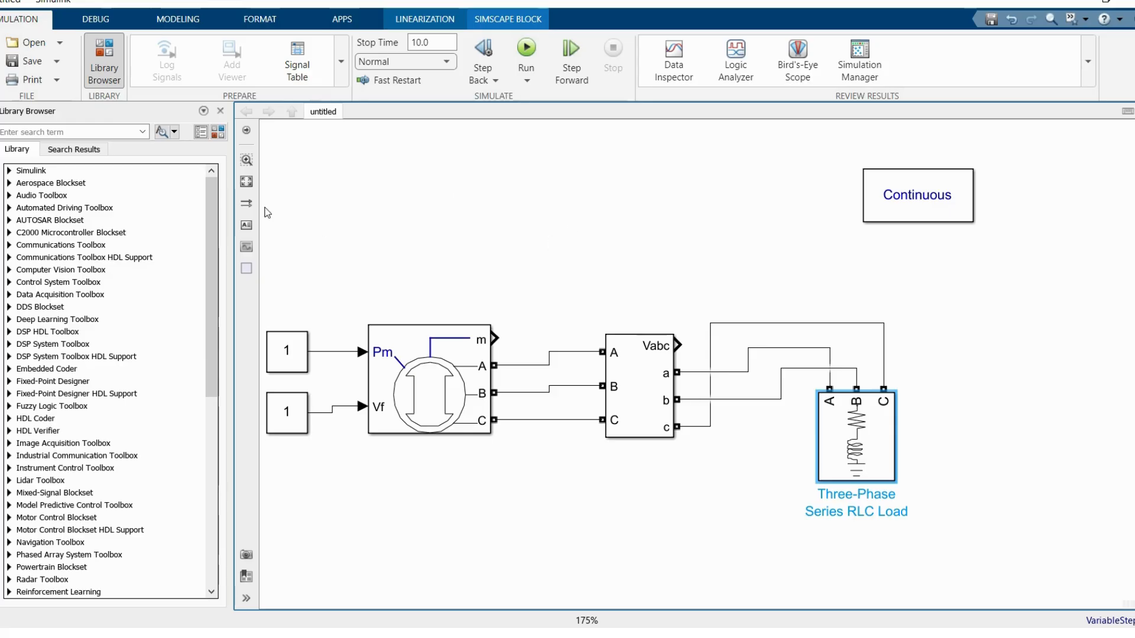
Step: Add a Multimeter block from the Specialized Power Systems Sensors and Measurements library above the synchronous machine
click(218, 131)
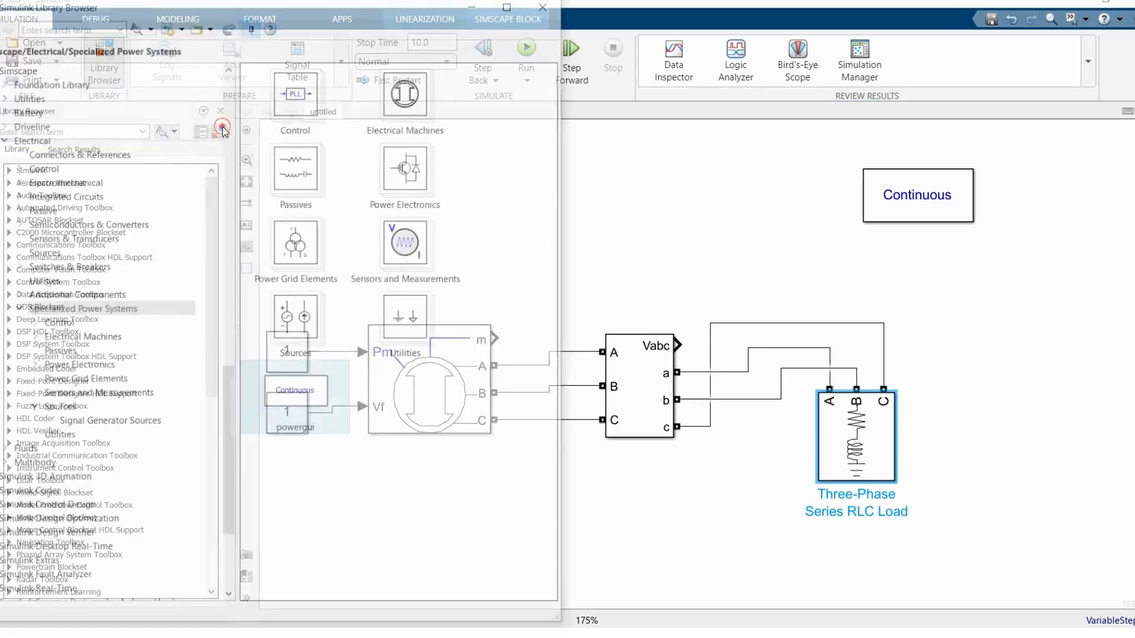
click(72, 398)
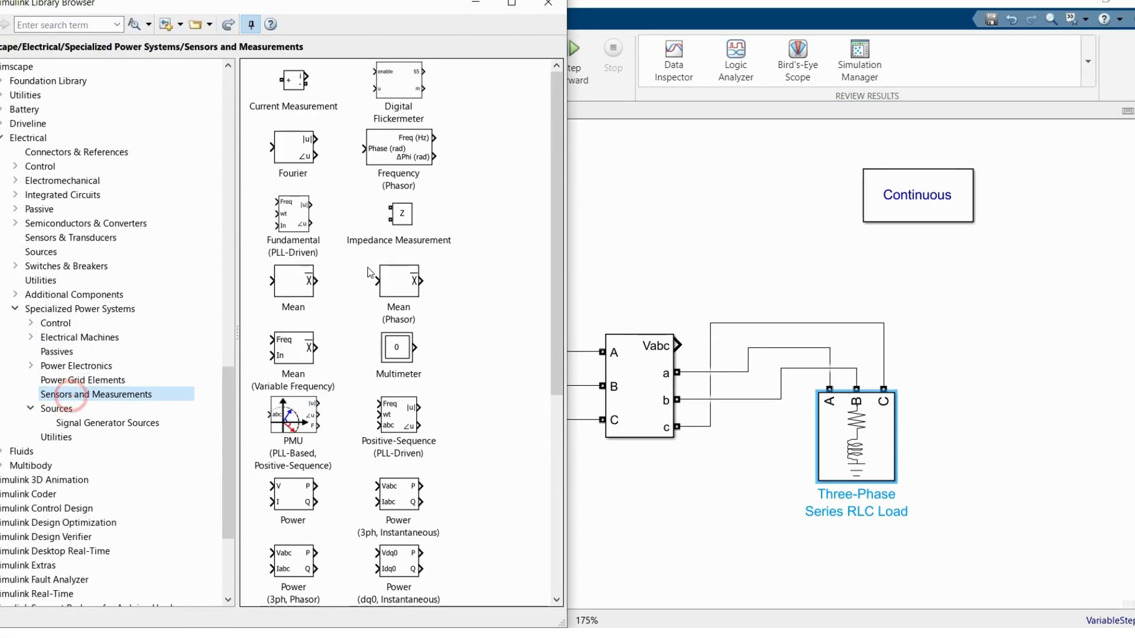
scroll(315, 295, down, 1)
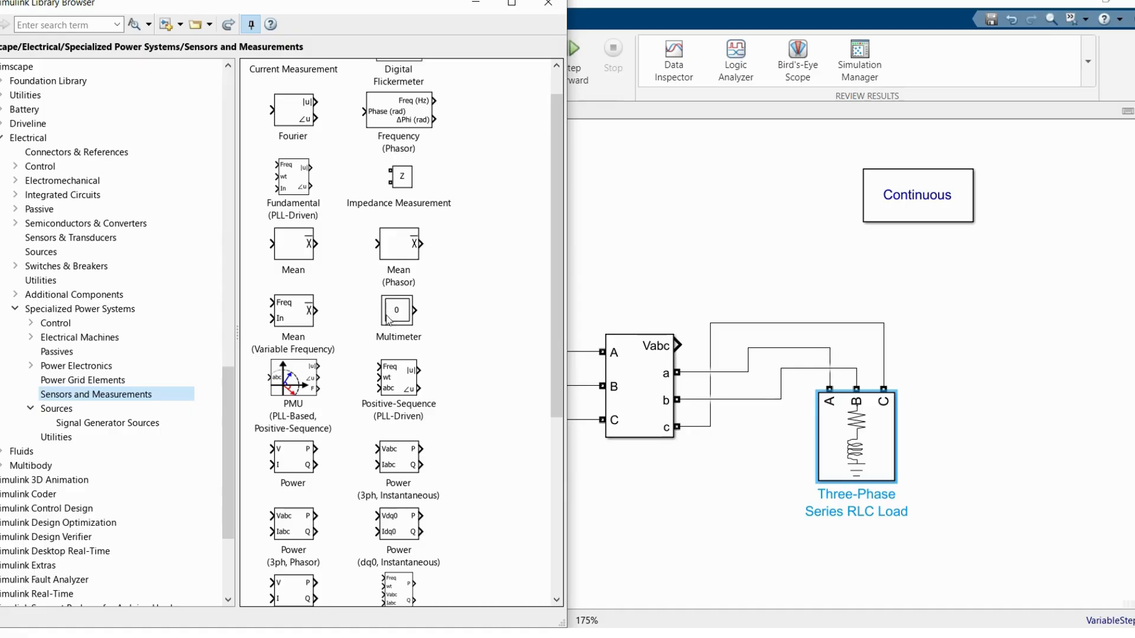
drag(390, 313, 488, 223)
click(549, 3)
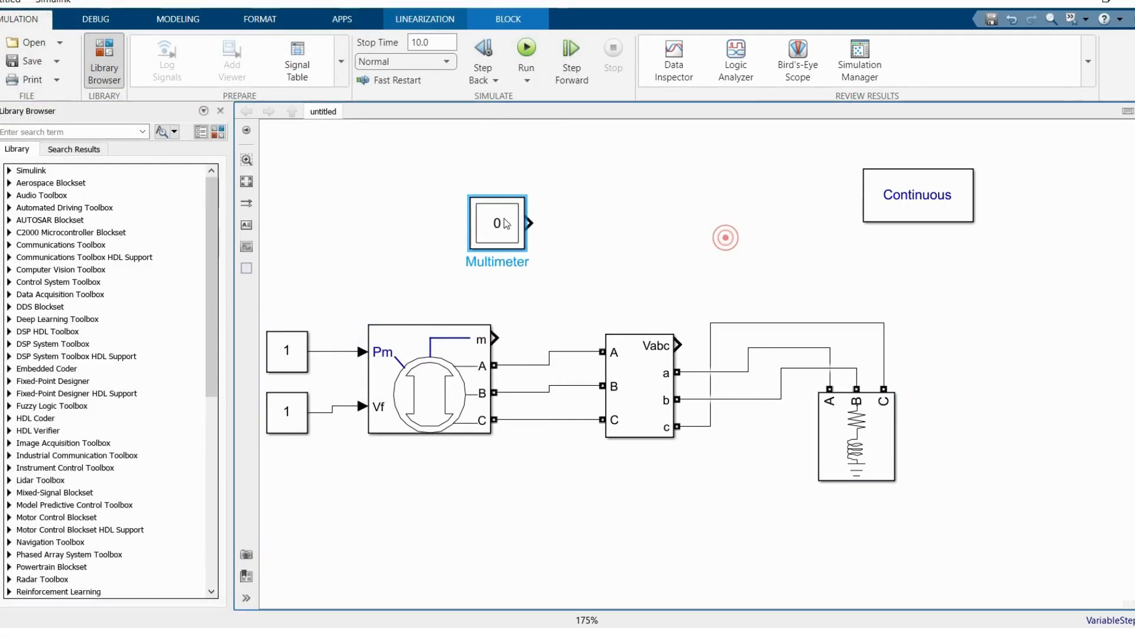
Step: Add a Scope block above the V-I Measurement block and connect the Vabc output to it
double_click(649, 213)
text(sd)
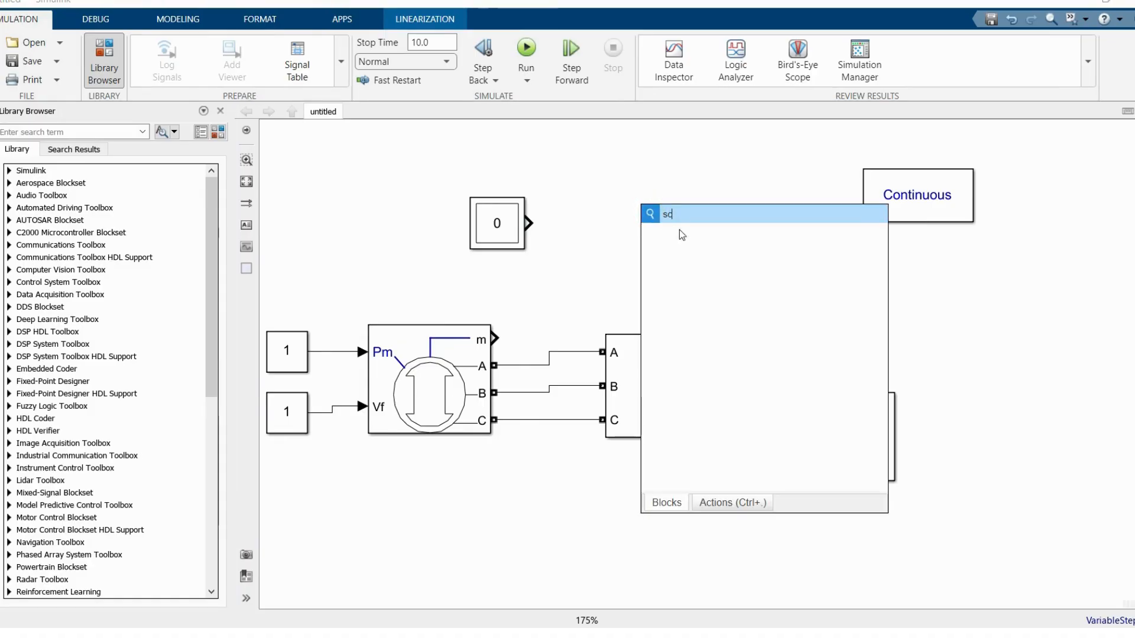
click(677, 233)
drag(653, 214, 728, 214)
drag(677, 343, 717, 222)
Step: Move the Multimeter above the V-I Measurement block and set its outputs to Uag, Ubg and Ucg of the series RLC load
drag(502, 222, 639, 160)
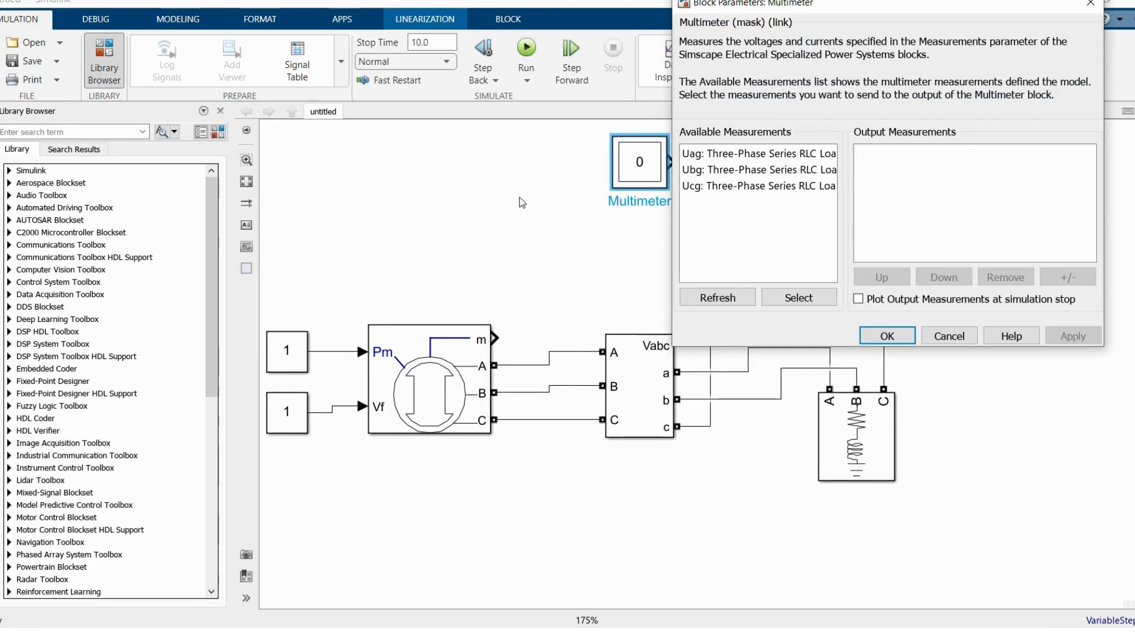
click(756, 157)
click(797, 296)
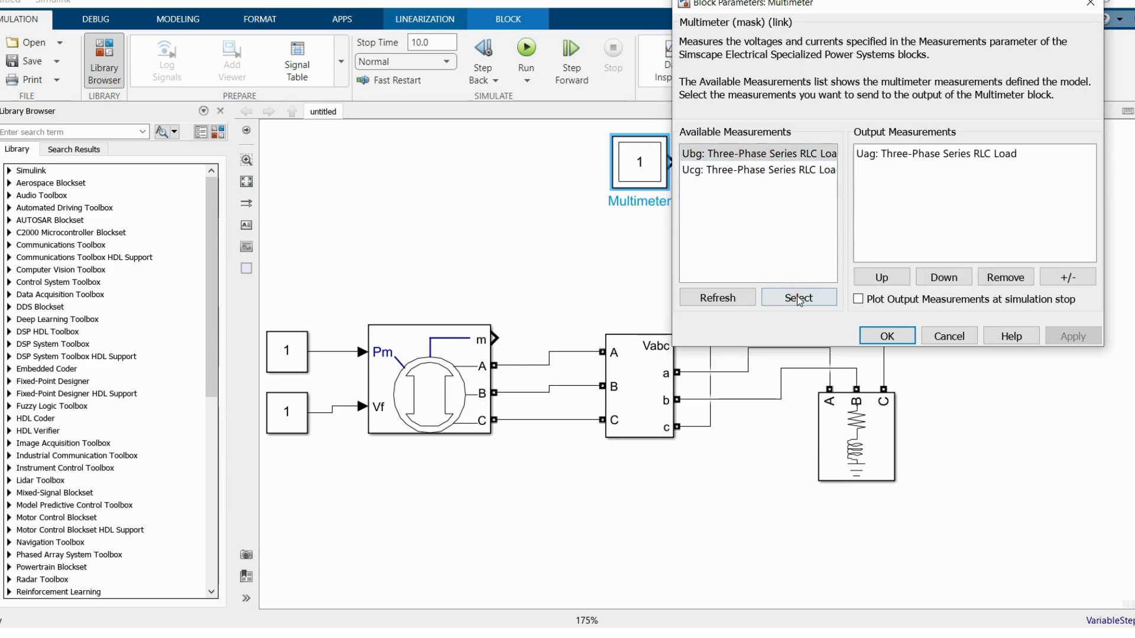
click(797, 297)
click(798, 297)
click(887, 336)
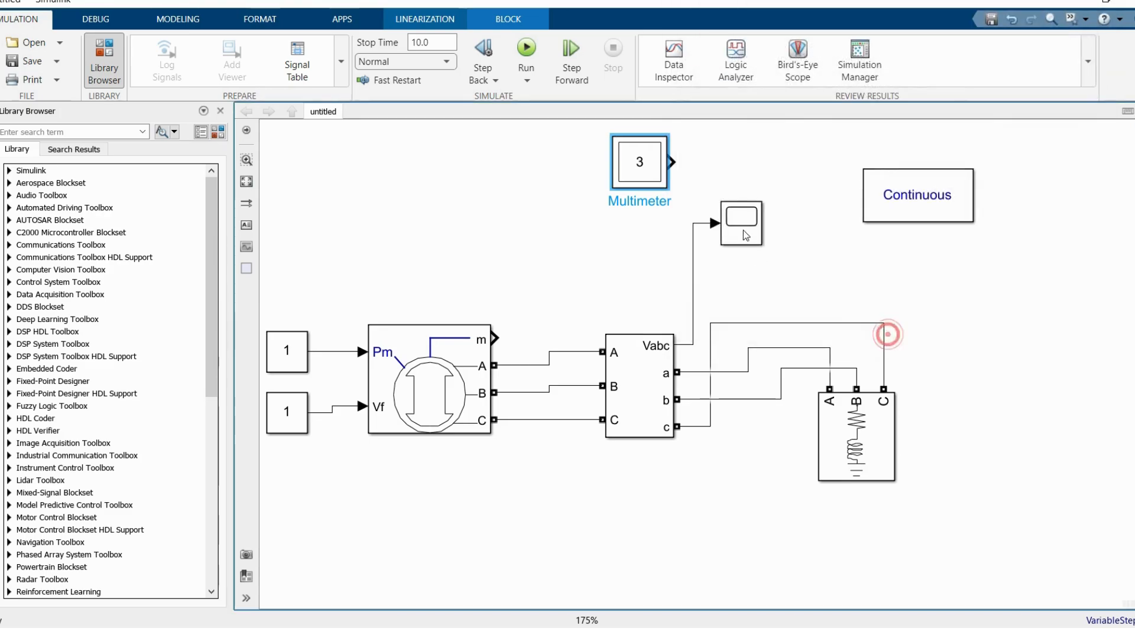
Step: Duplicate the scope beside the Multimeter and connect the Multimeter output to it
drag(753, 161, 743, 157)
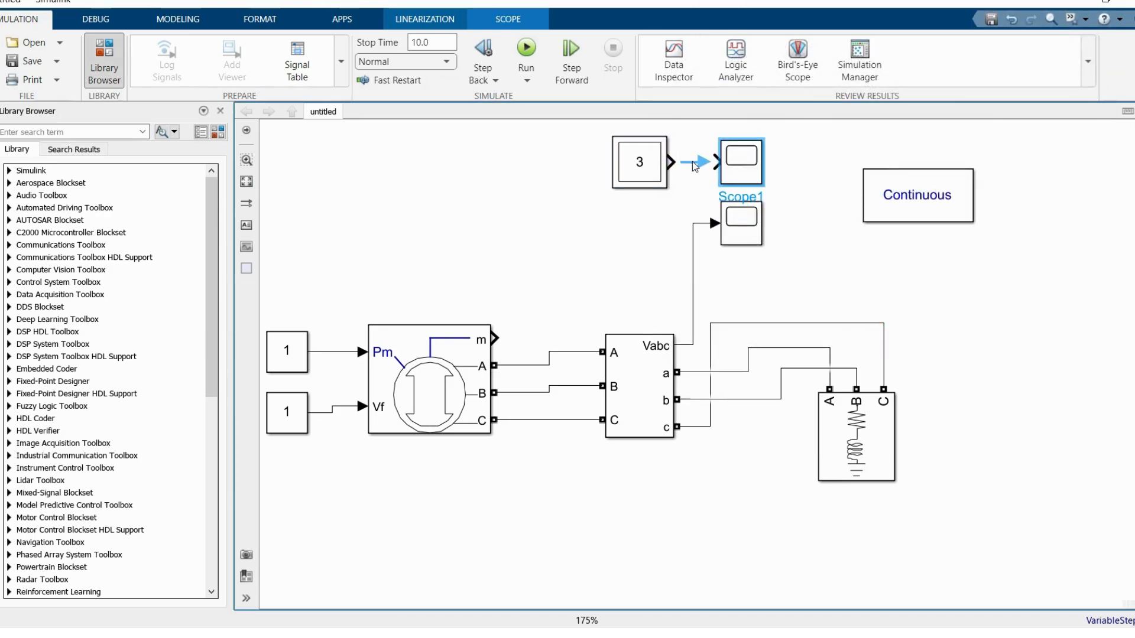
click(490, 234)
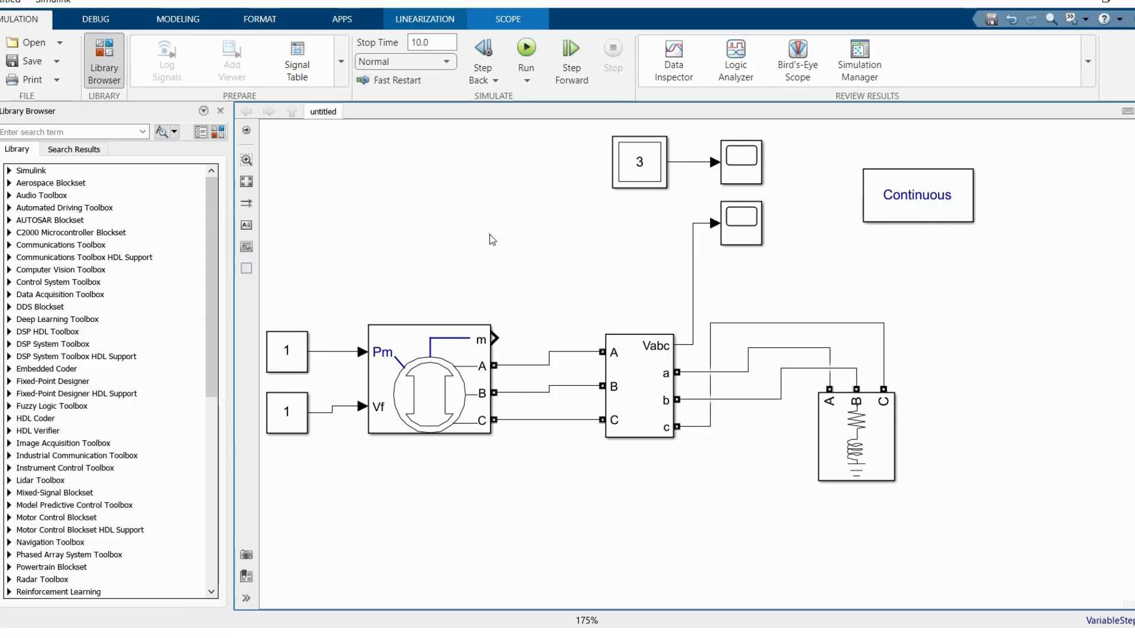
click(398, 395)
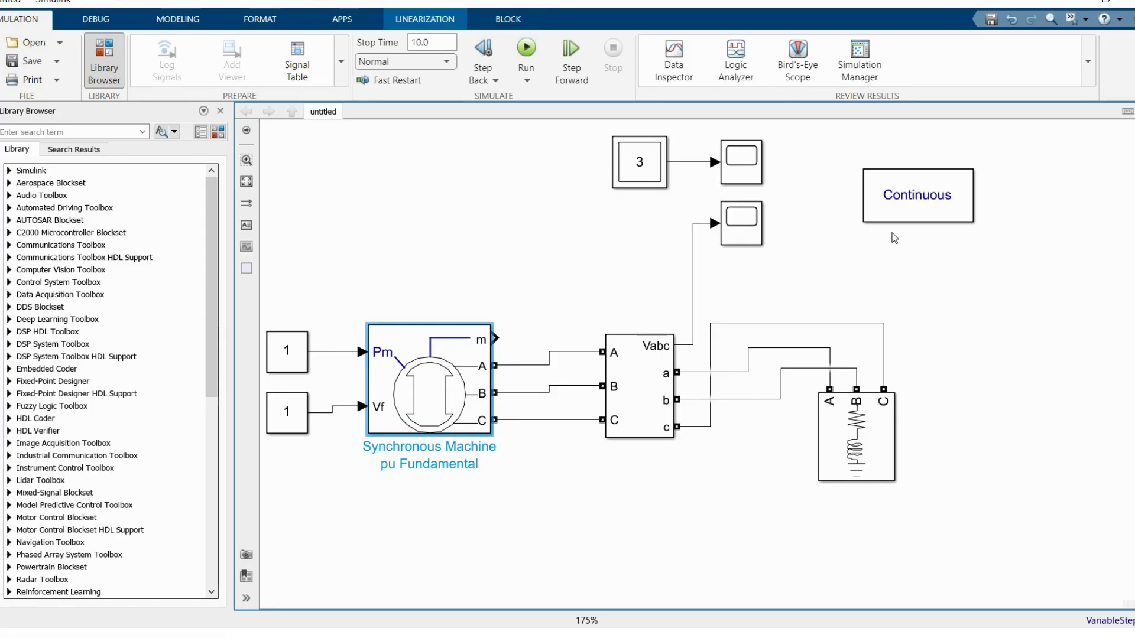
Step: Try to run the Machine Initialization tool from the powergui block, and close the tool
click(912, 195)
double_click(911, 195)
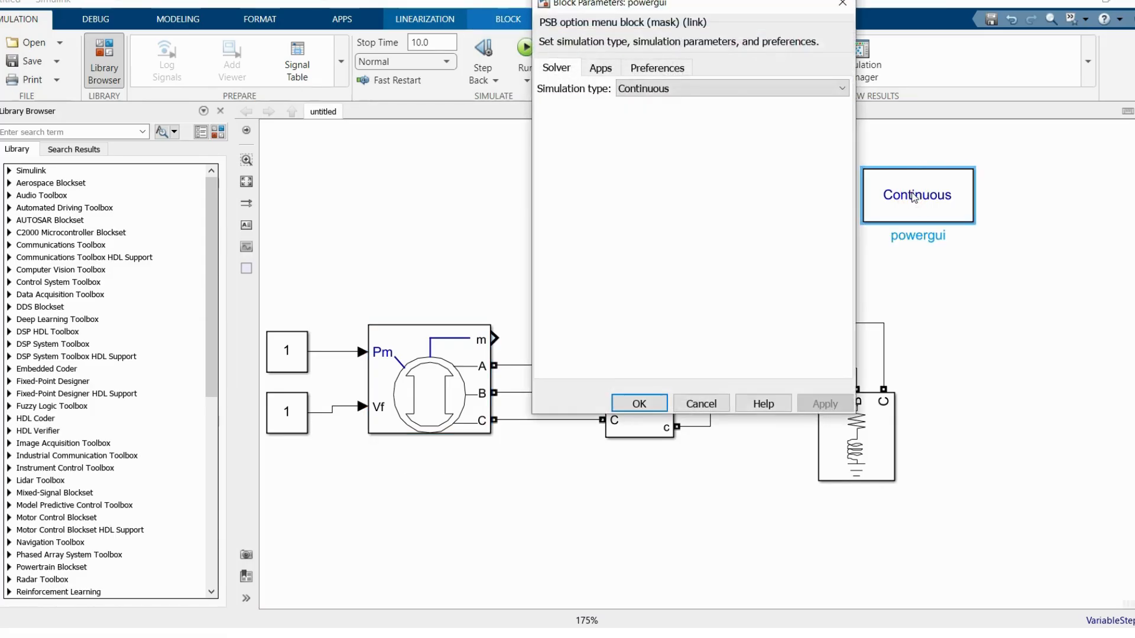
click(595, 70)
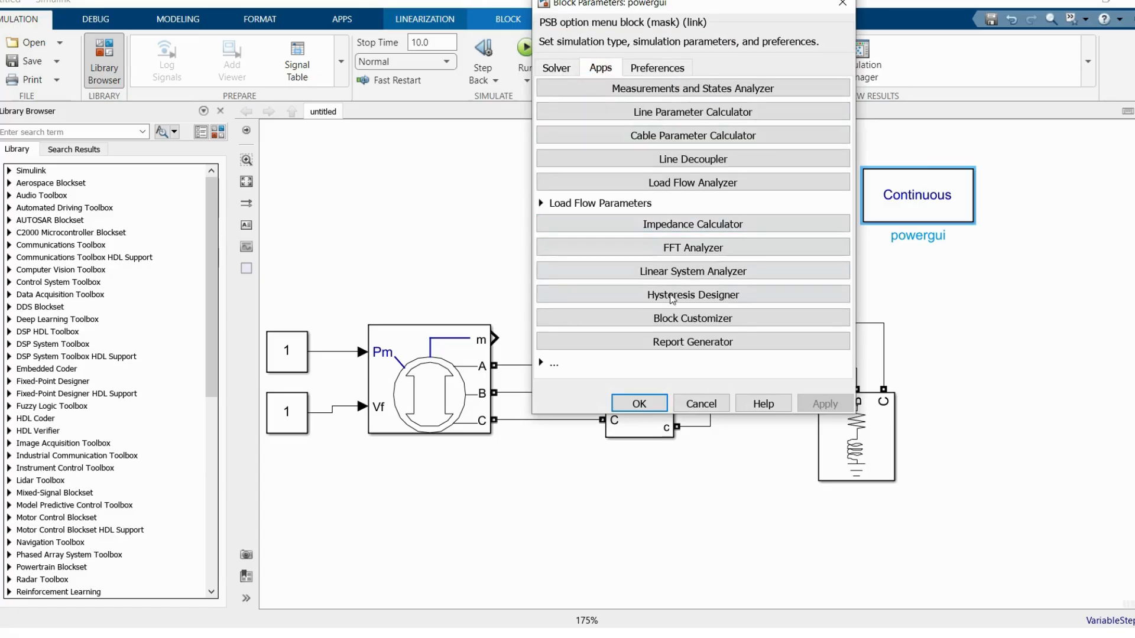
click(542, 363)
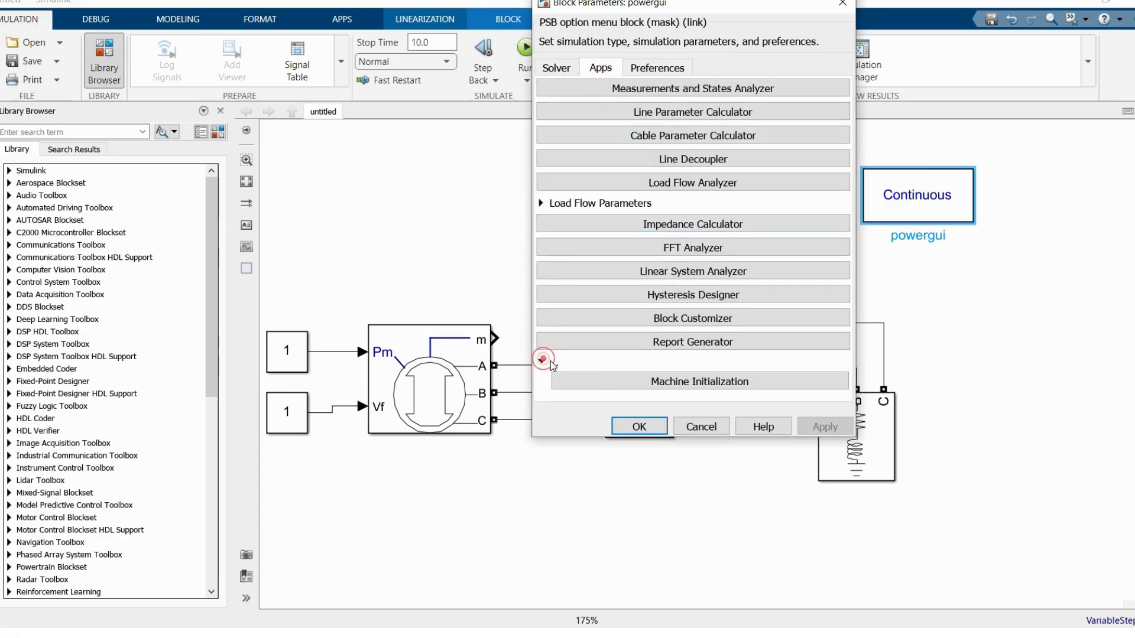
click(670, 383)
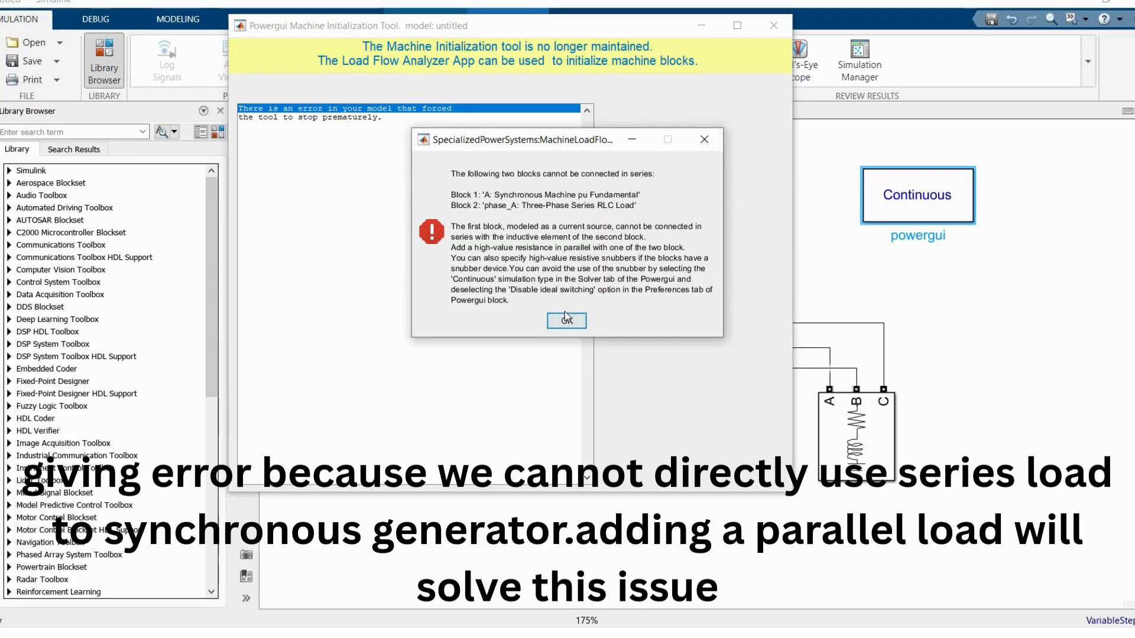
click(566, 319)
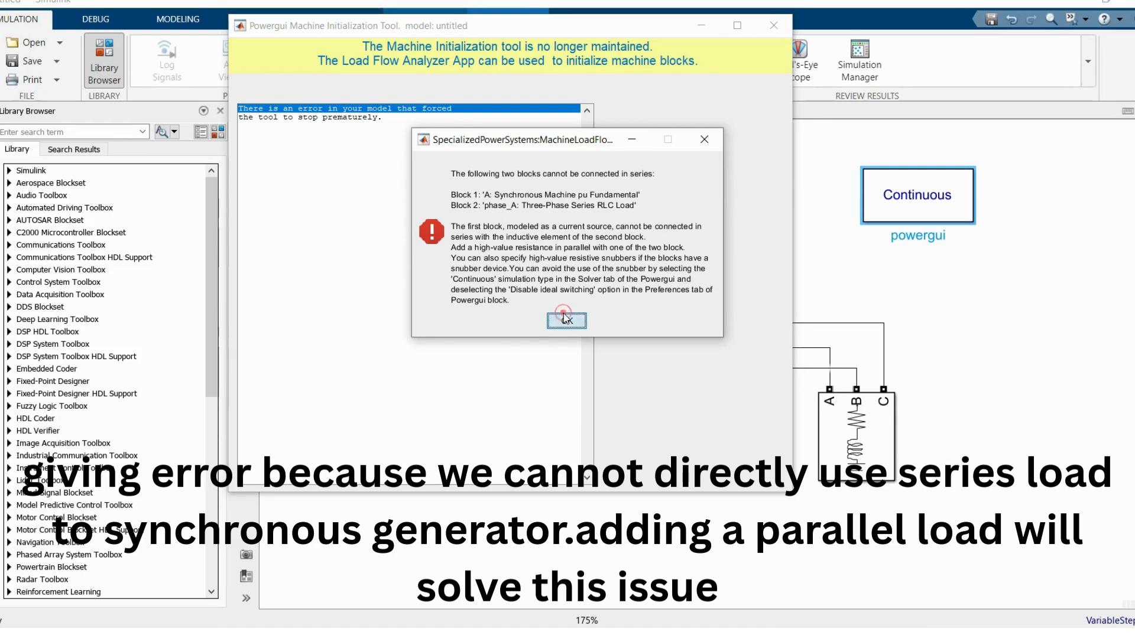
click(773, 25)
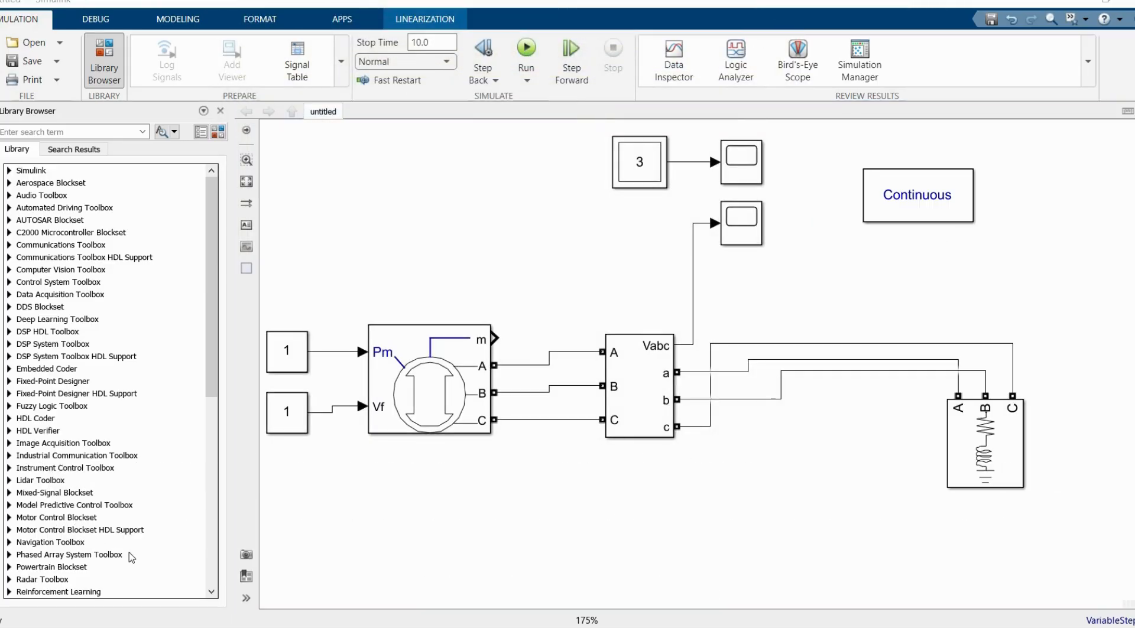
Step: Add a Three-Phase Parallel RLC Load and connect its terminals A, B and C to the three lines feeding the series load
click(980, 449)
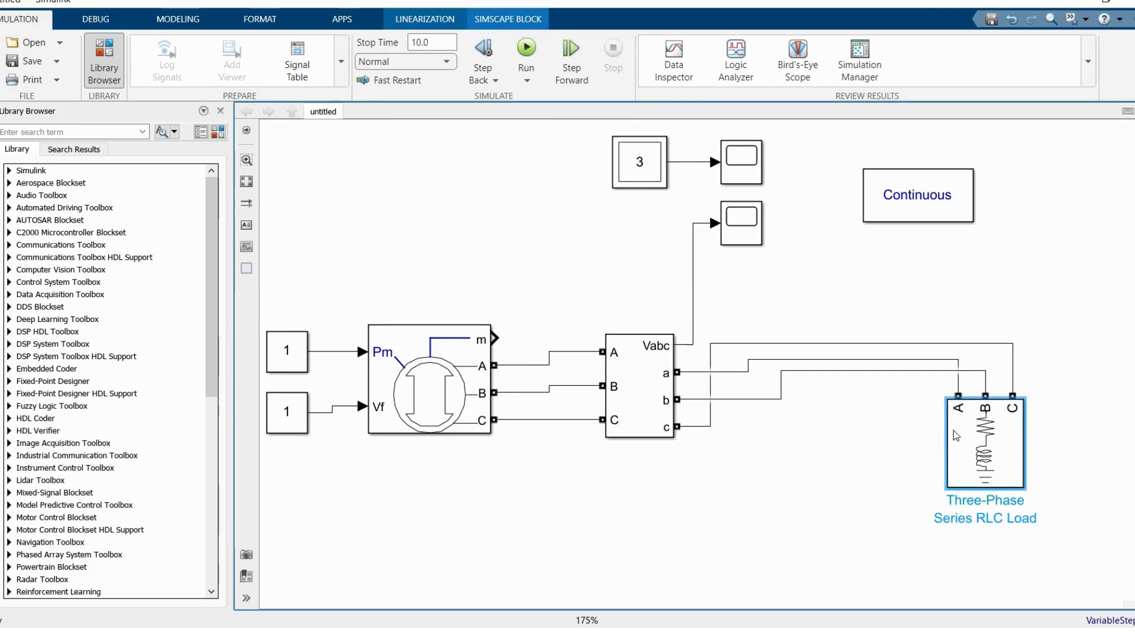
click(467, 381)
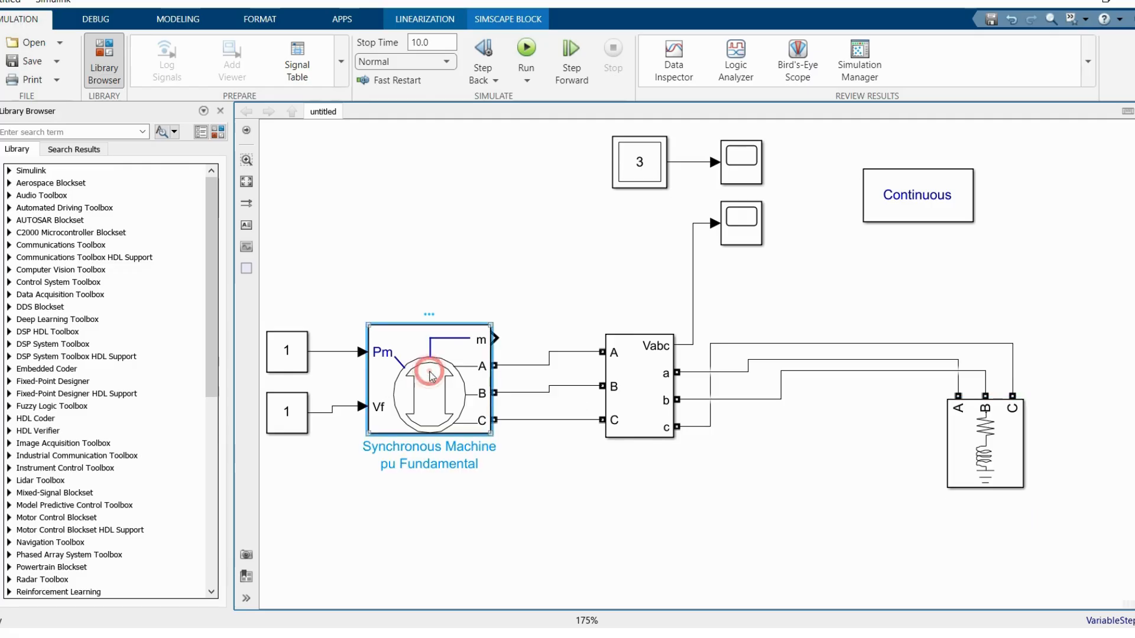
click(216, 133)
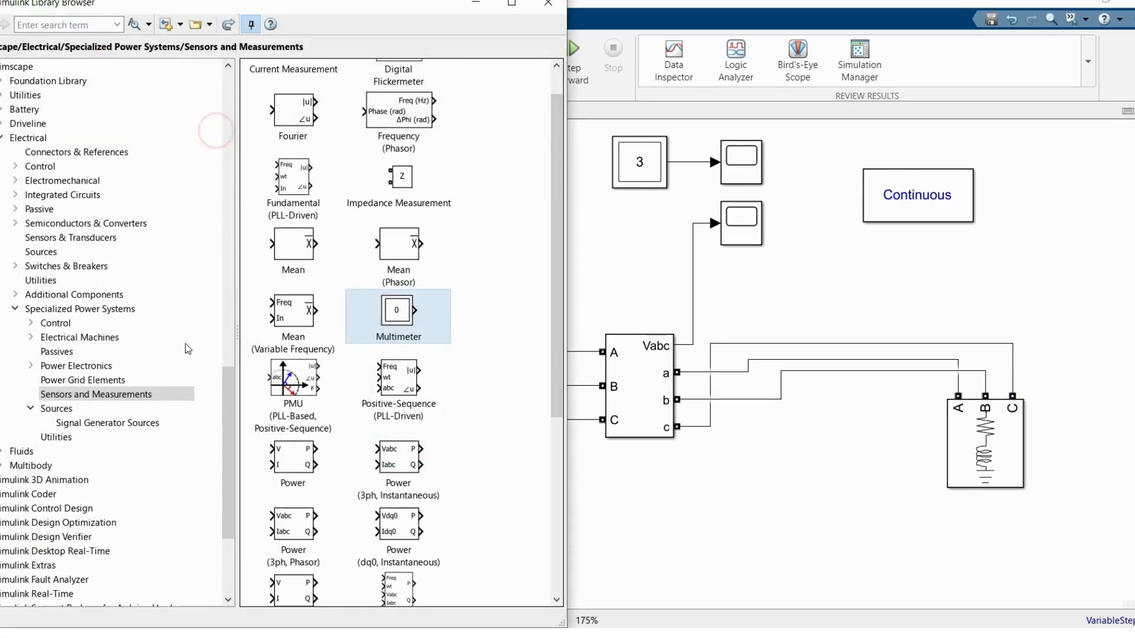
click(89, 351)
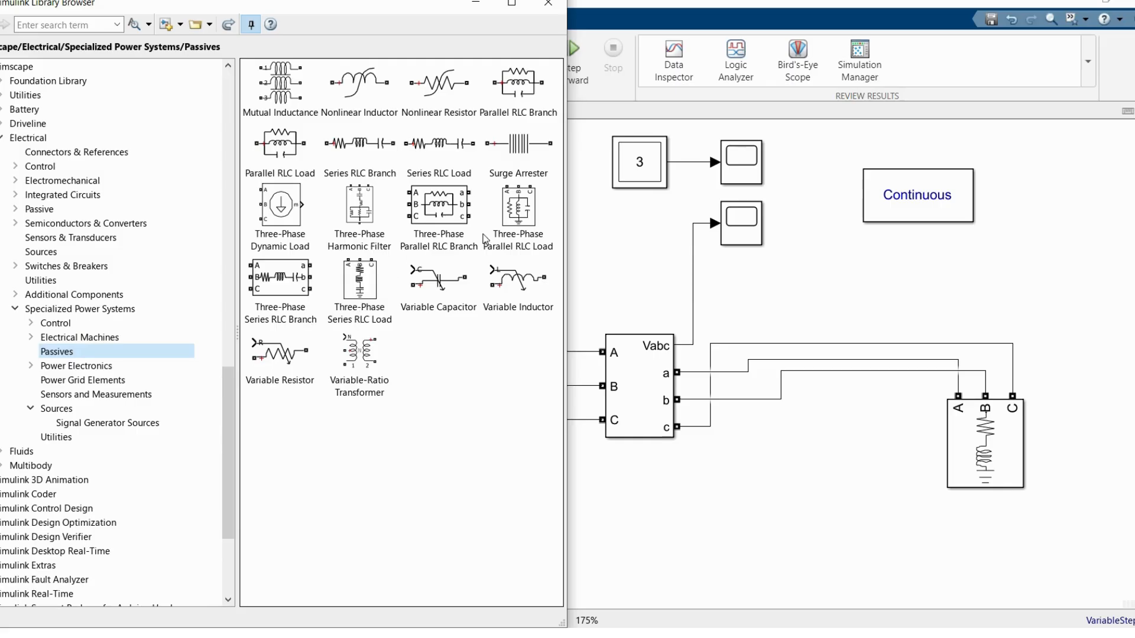
drag(507, 238, 780, 344)
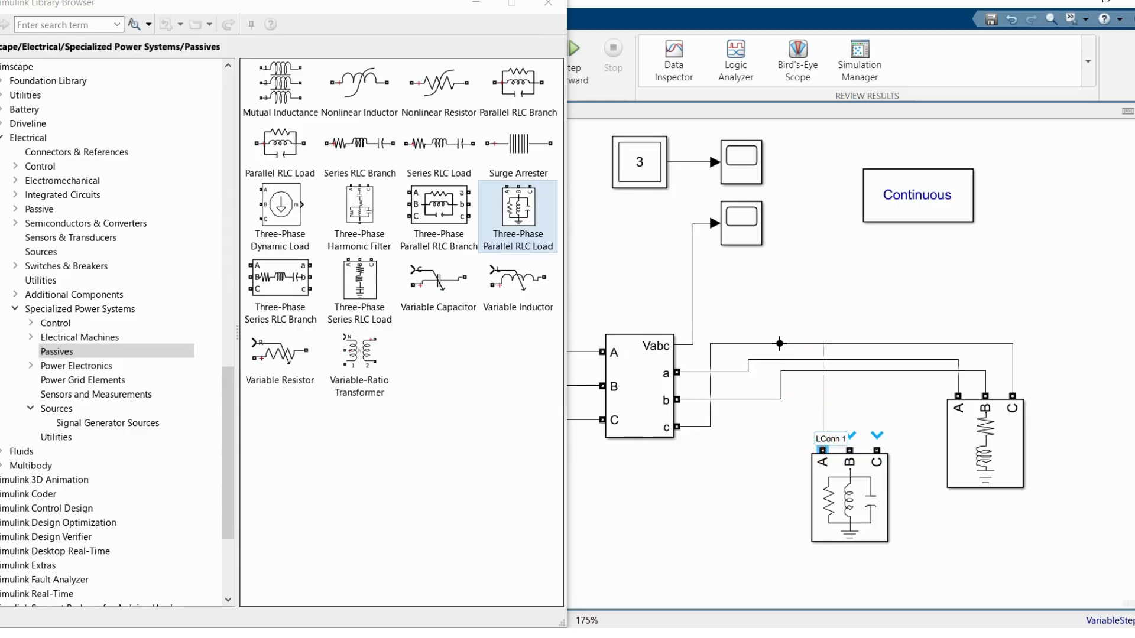
drag(849, 450, 845, 362)
drag(876, 450, 876, 370)
Step: Set the Three-Phase Parallel RLC Load's nominal phase-to-phase voltage to 13.8e3 Vrms
double_click(851, 463)
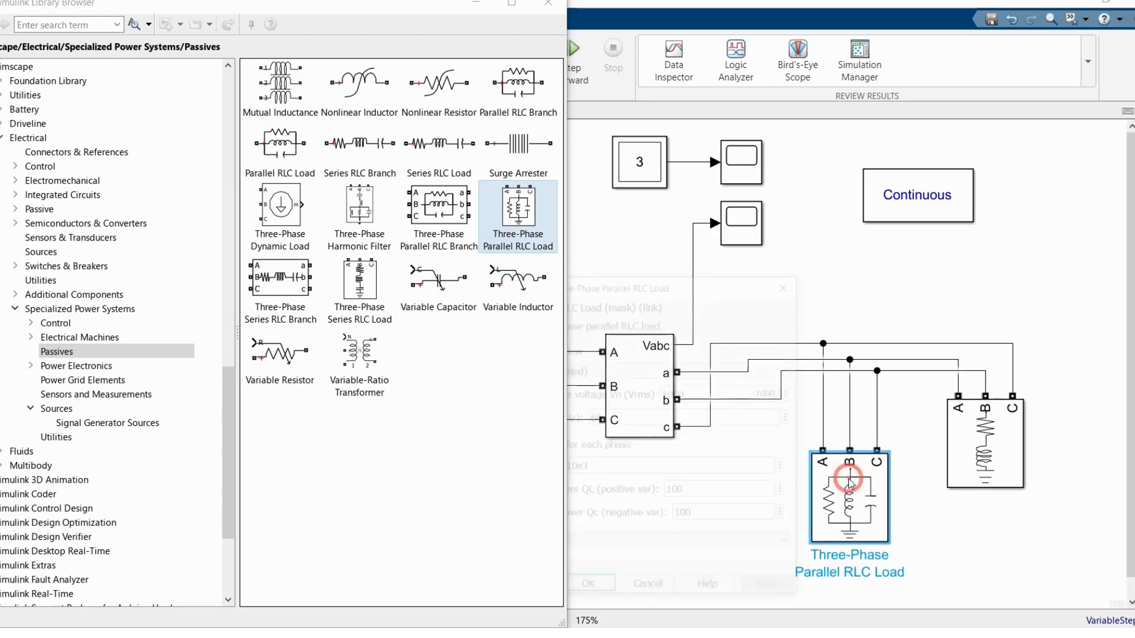
click(549, 3)
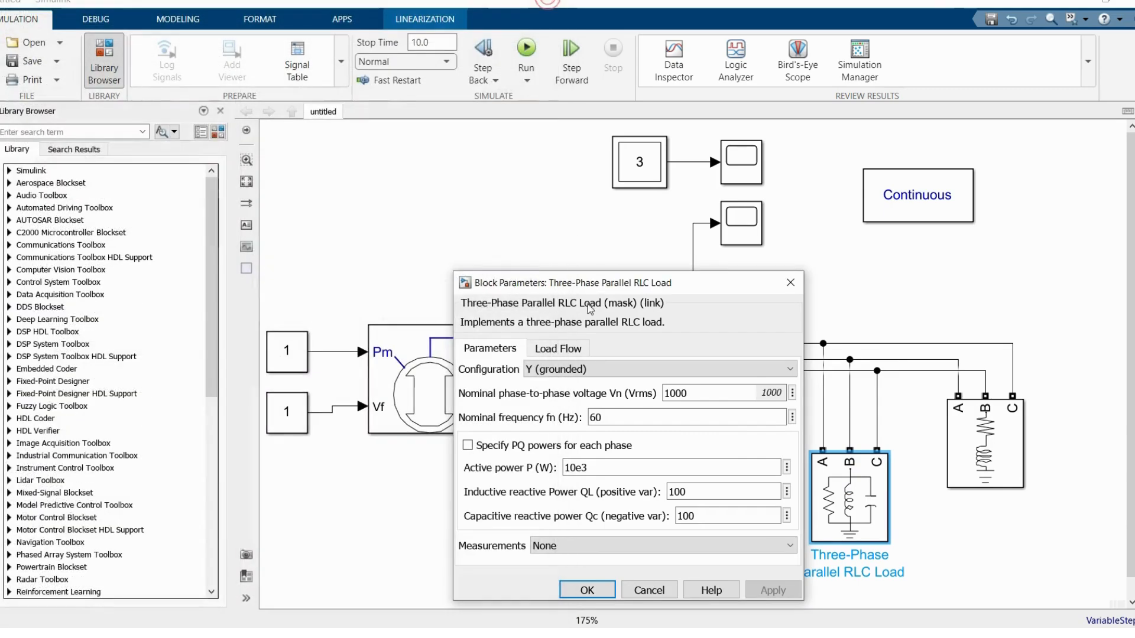
double_click(672, 394)
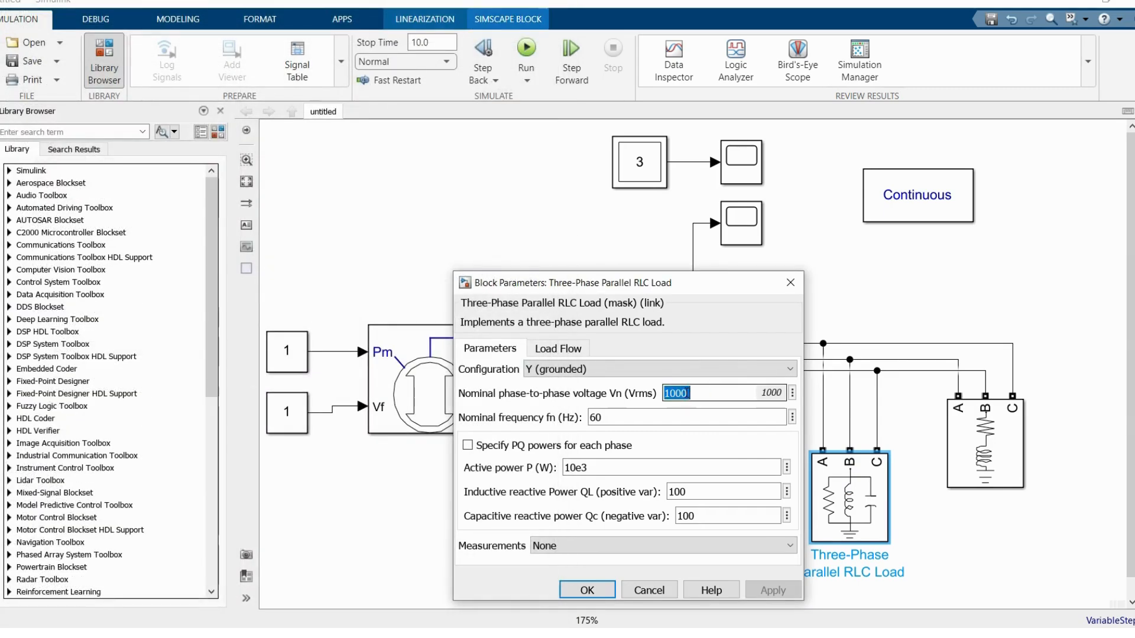
text(13.8)
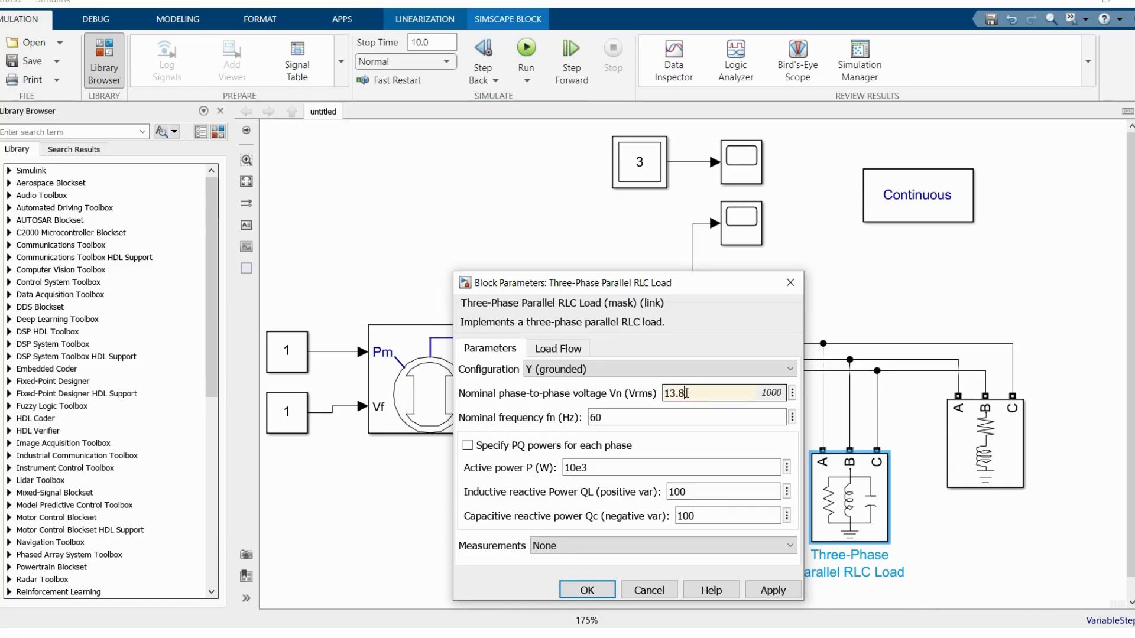
text(e)
key(Return)
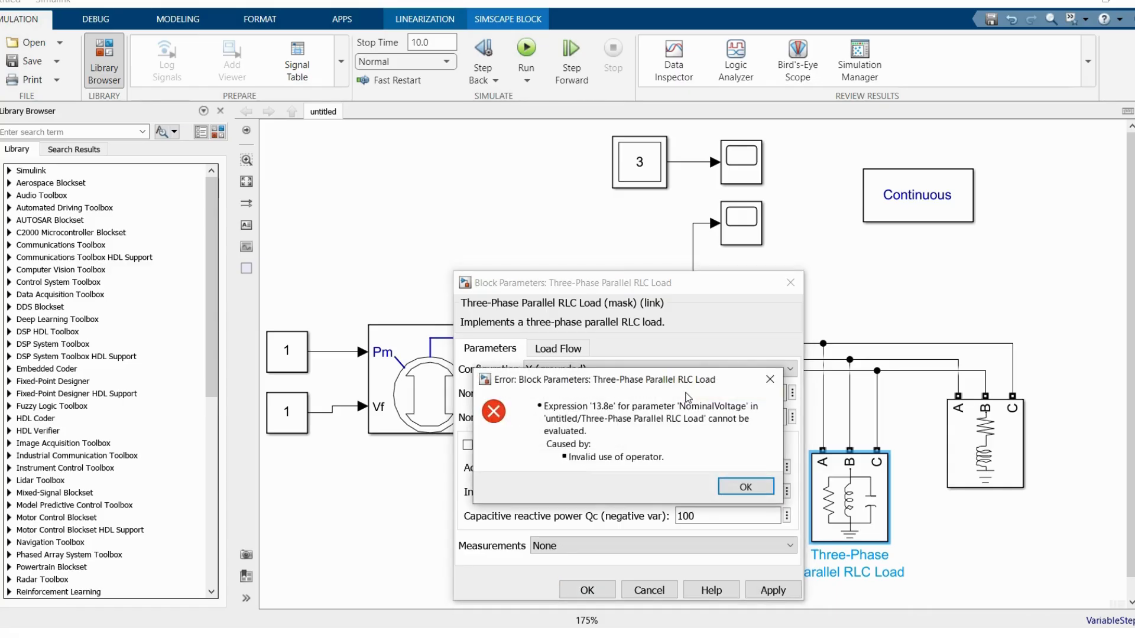
click(746, 486)
click(706, 394)
text(3.8e3)
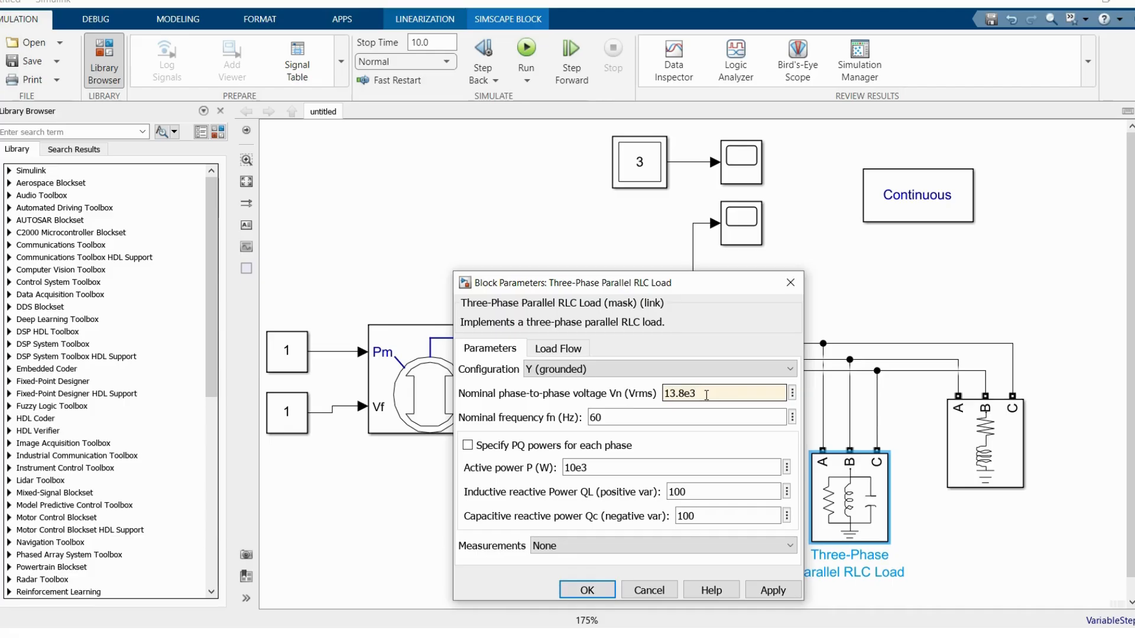
Step: Set the parallel RLC load's active power to 10e6 W
click(610, 467)
click(610, 466)
key(BackSpace)
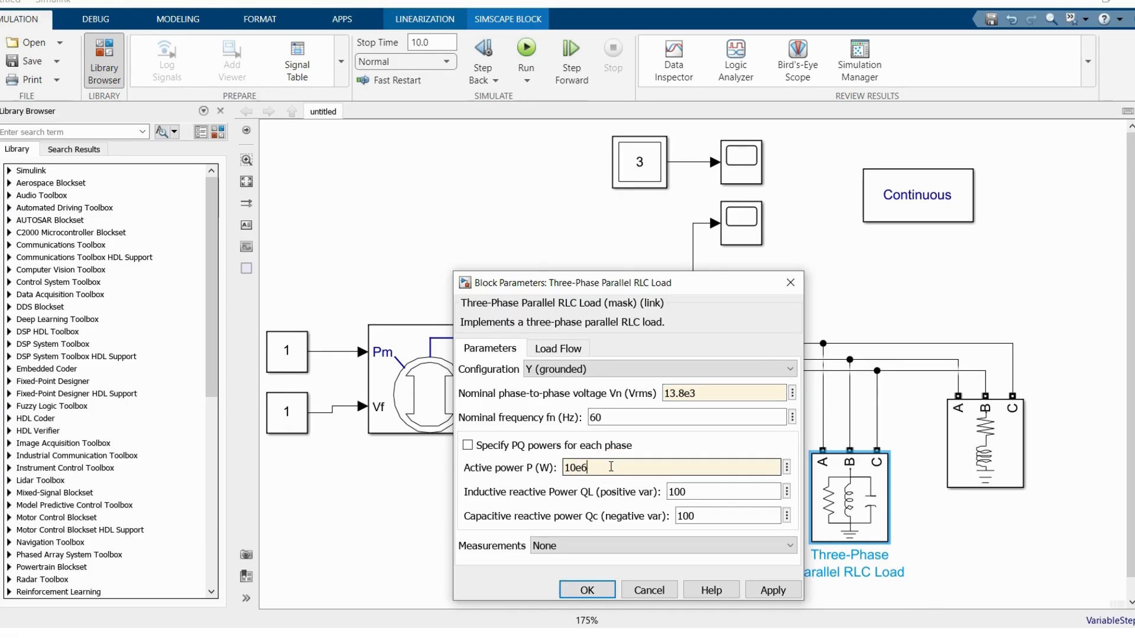
Step: Set the parallel RLC load's inductive and capacitive reactive powers to 0 and apply the parameters
click(693, 493)
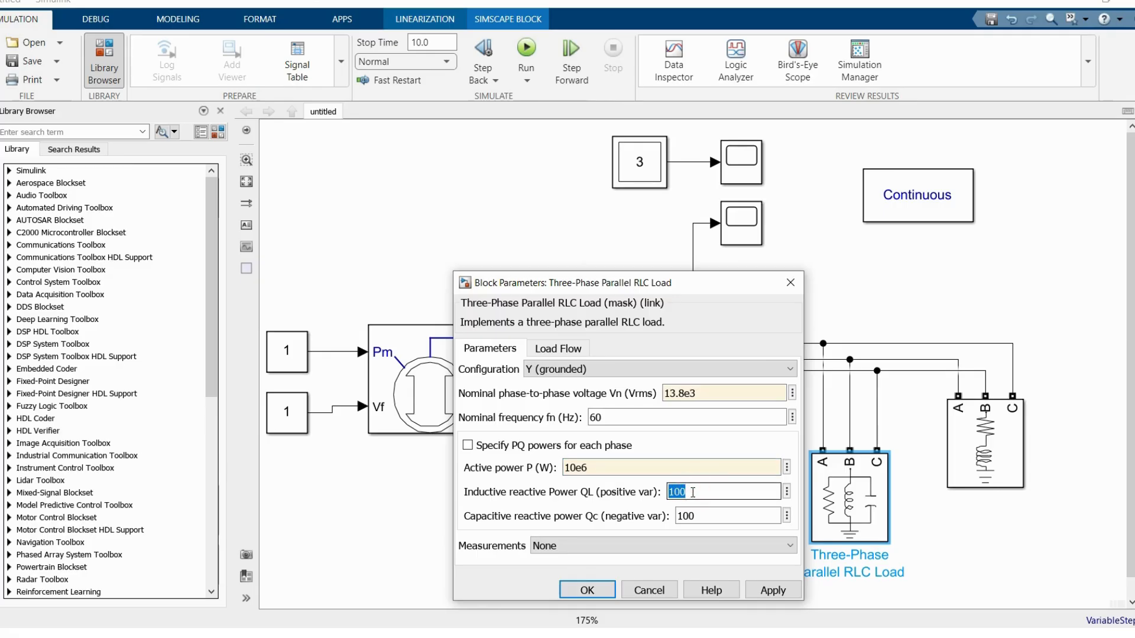
text(.)
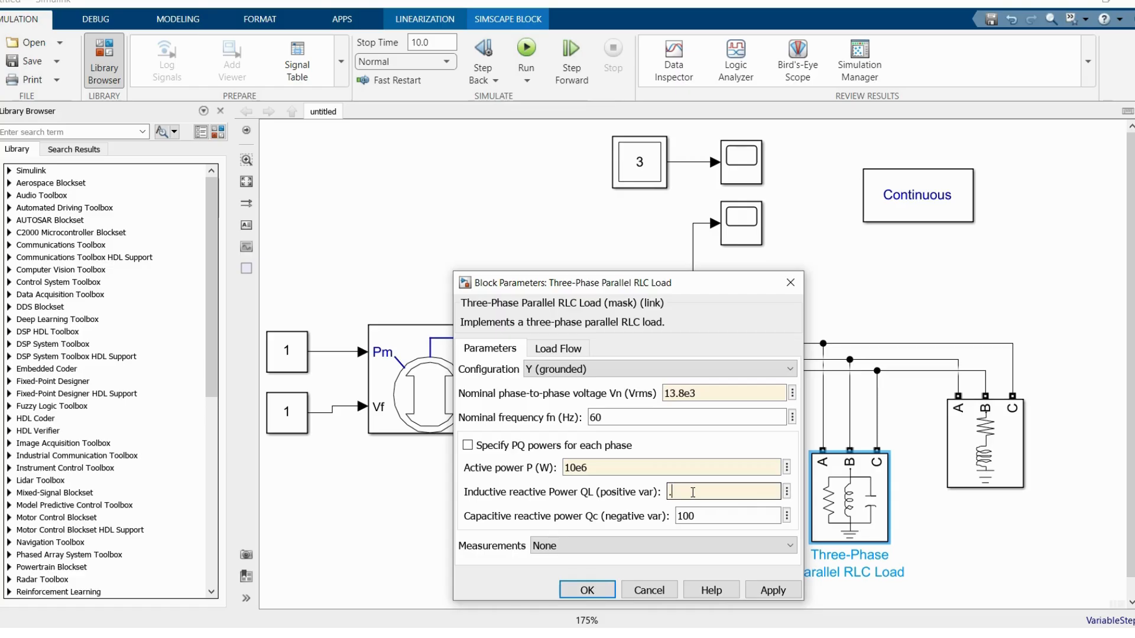
click(710, 514)
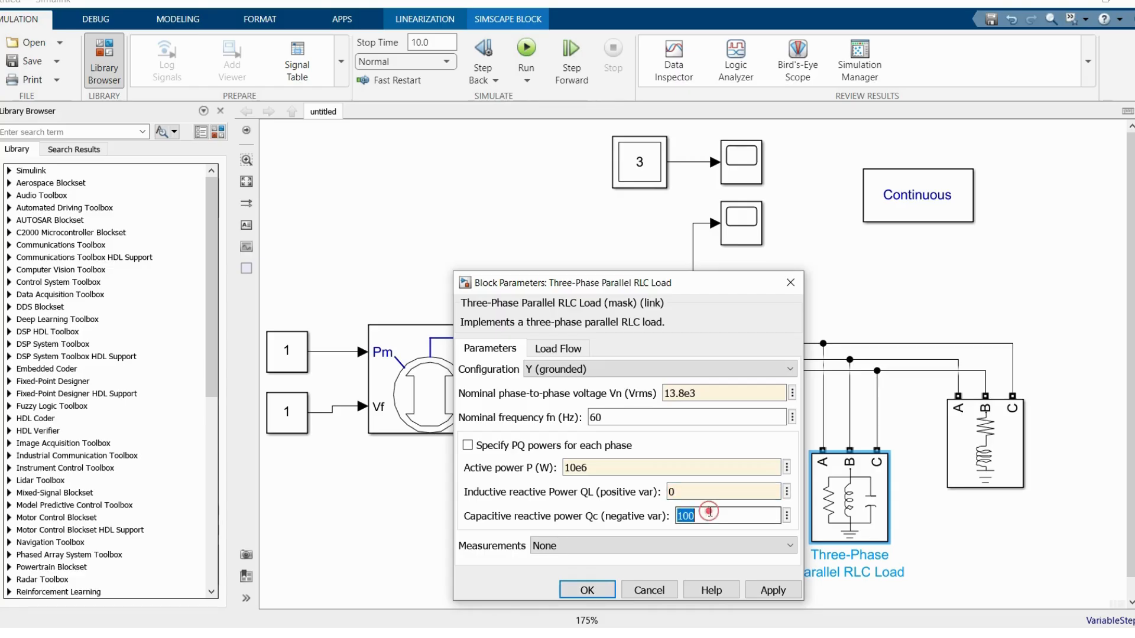
text(0)
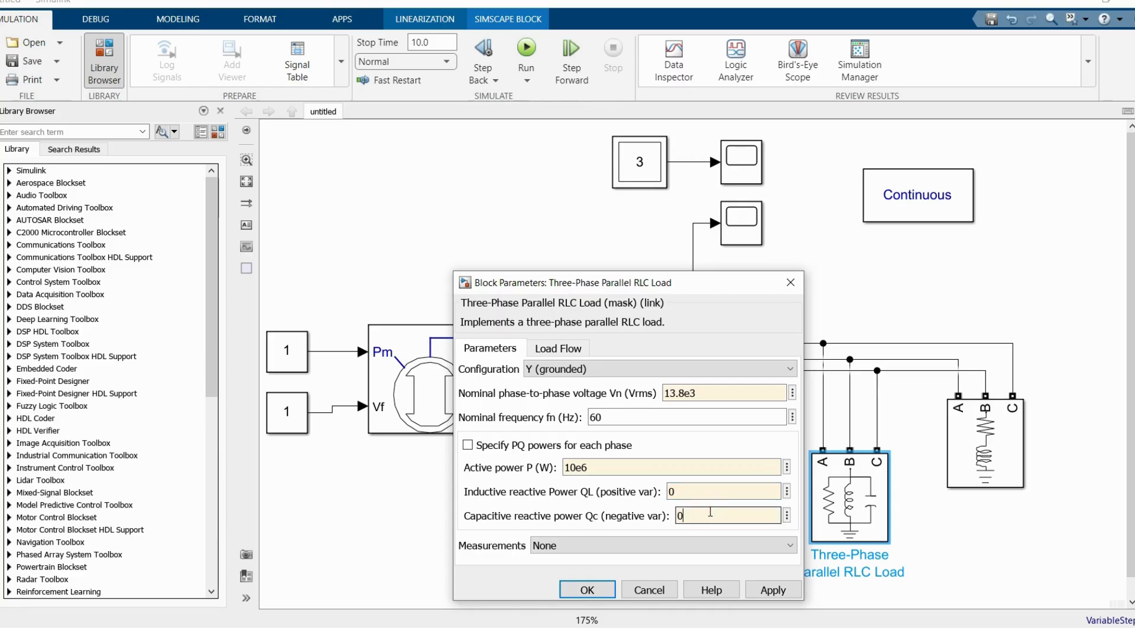
click(587, 589)
Step: Launch the Machine Initialization tool from the powergui block and set the machine's bus type to Swing bus
double_click(904, 207)
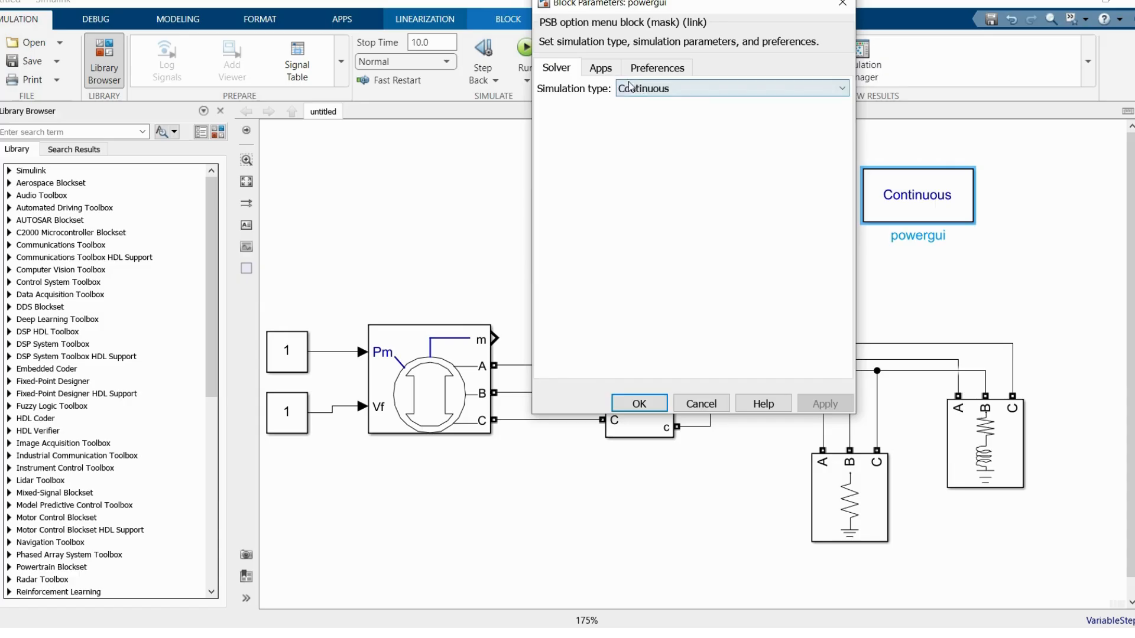
click(601, 68)
click(550, 362)
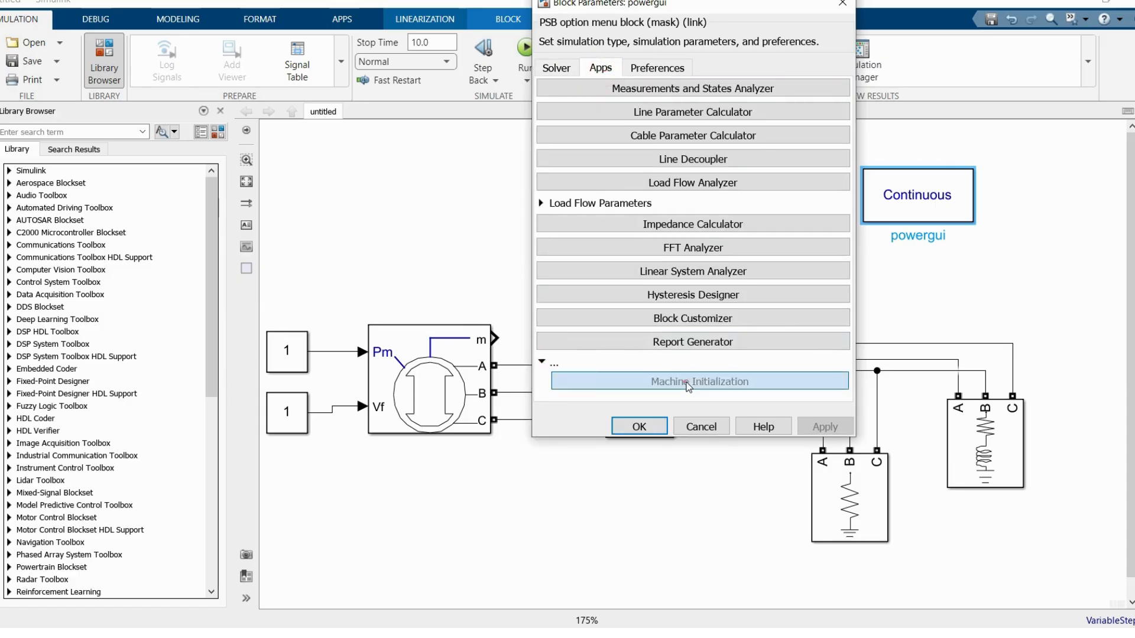
click(694, 448)
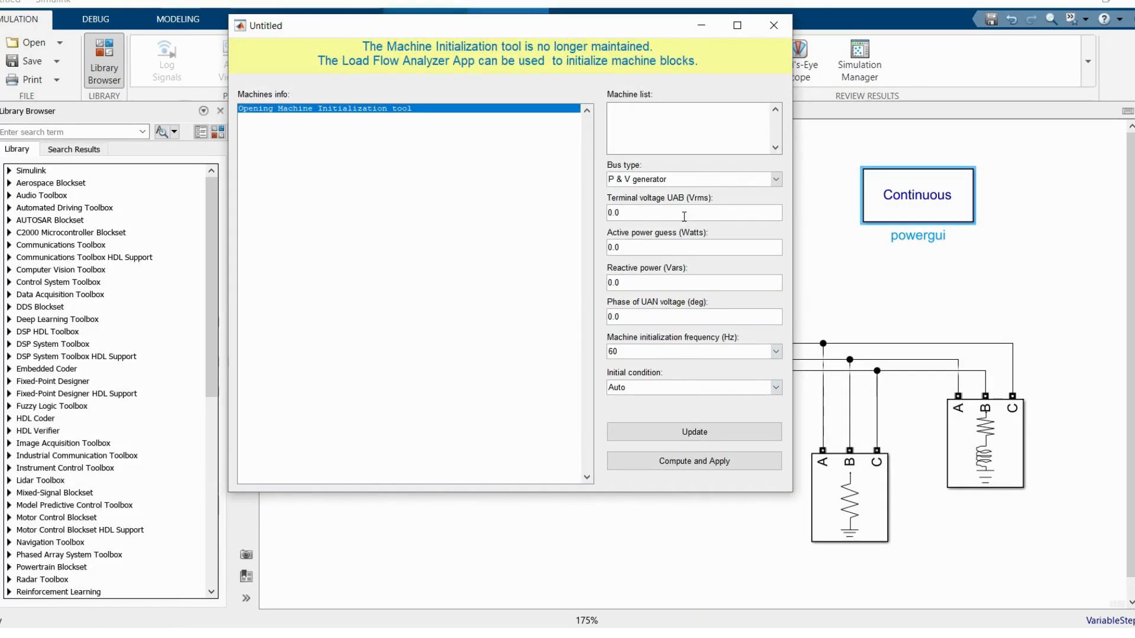
click(714, 184)
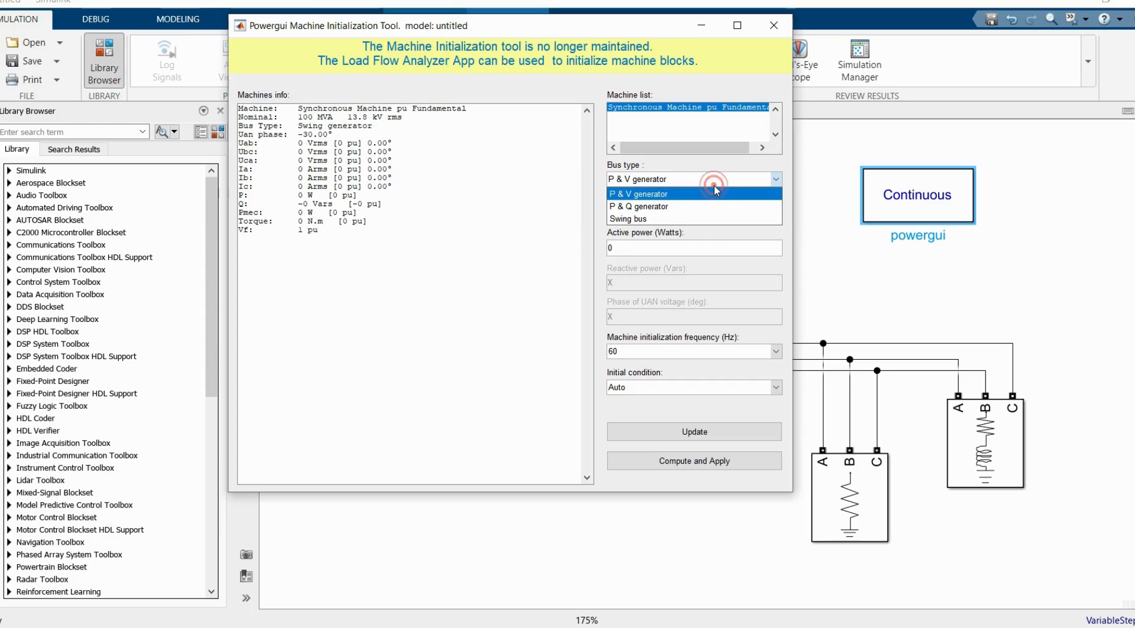
click(660, 219)
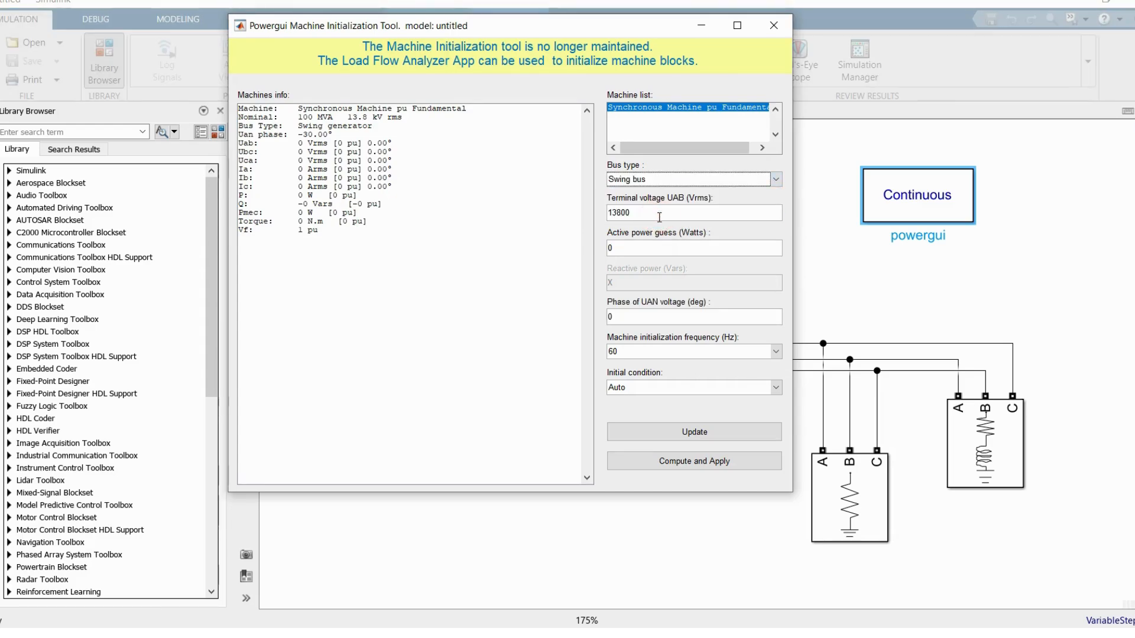
click(631, 212)
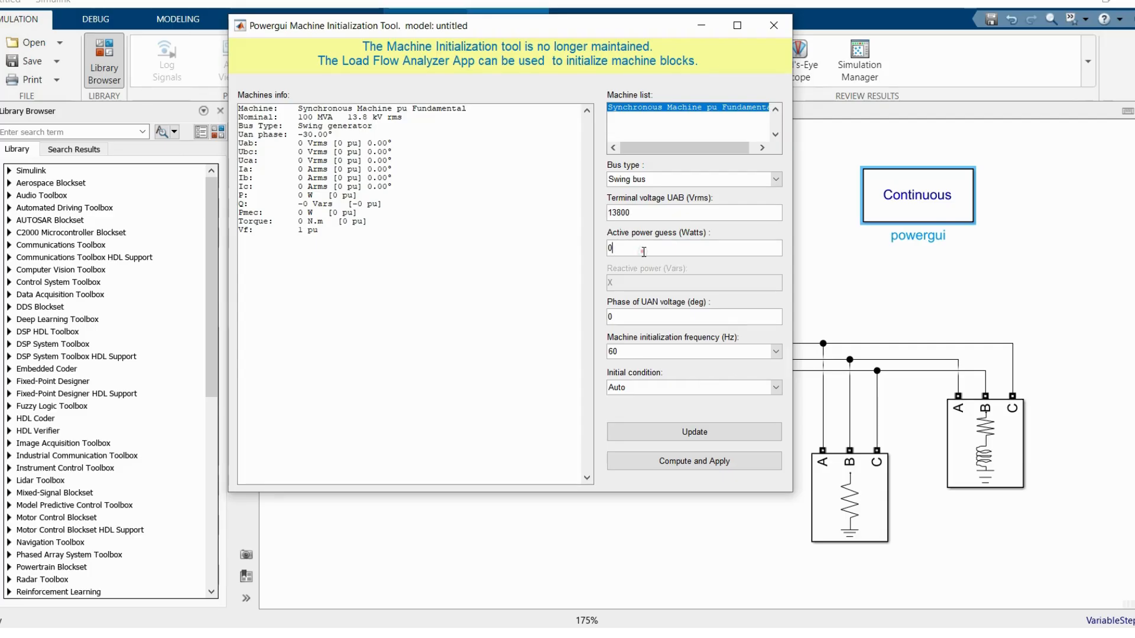
Step: Check the active power settings of the series RLC load and the parallel RLC load
click(701, 31)
double_click(985, 461)
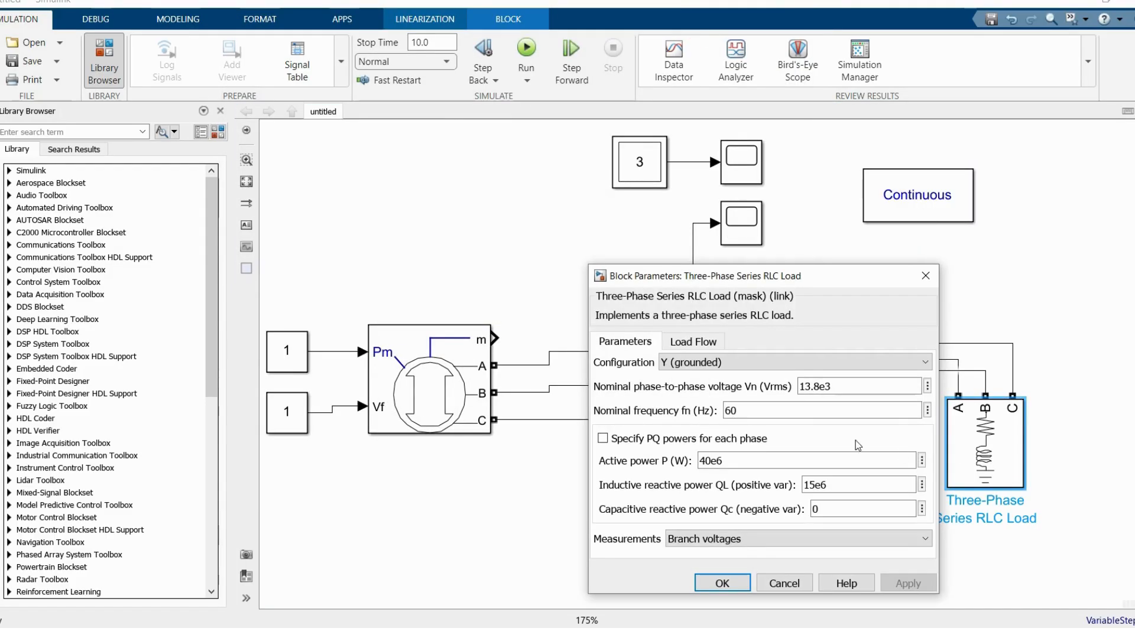
double_click(762, 462)
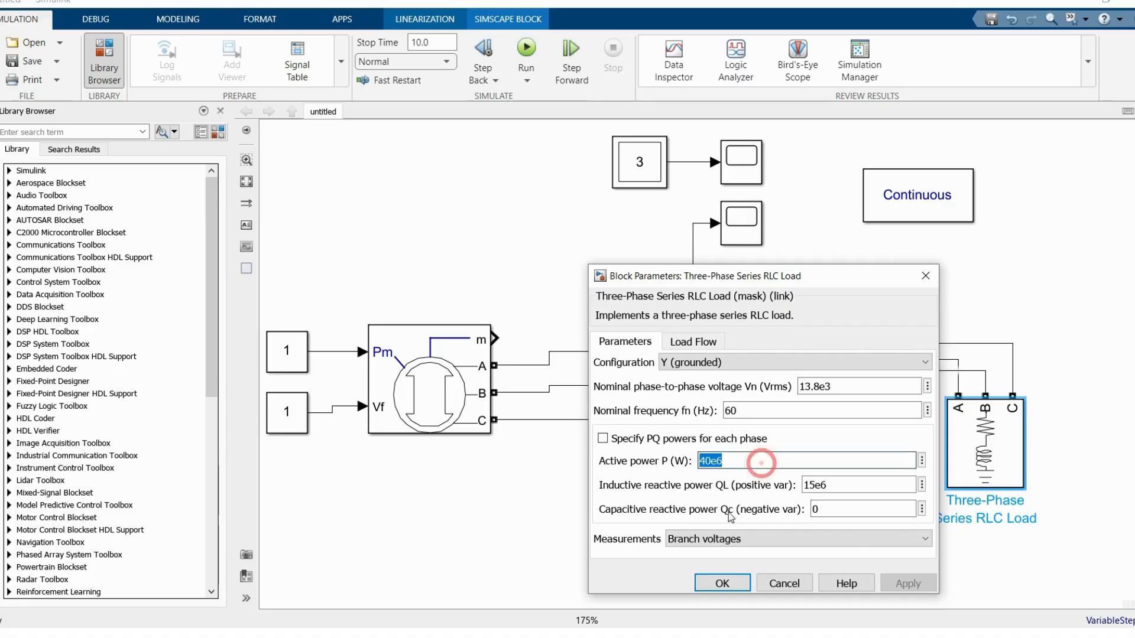
click(722, 583)
click(853, 472)
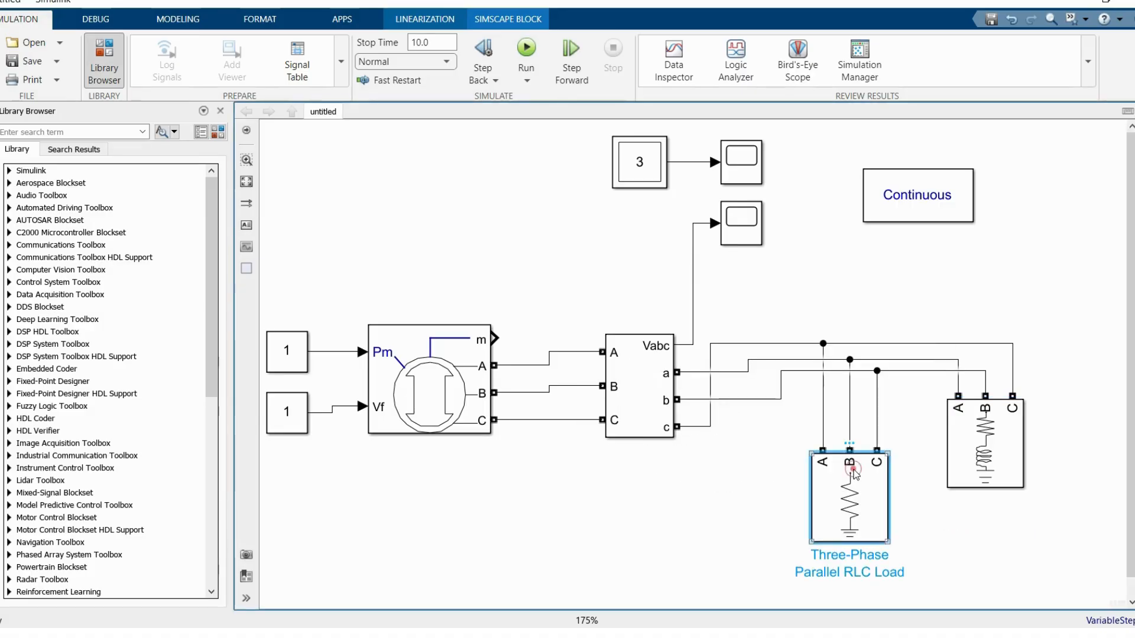
double_click(853, 473)
double_click(615, 469)
click(594, 592)
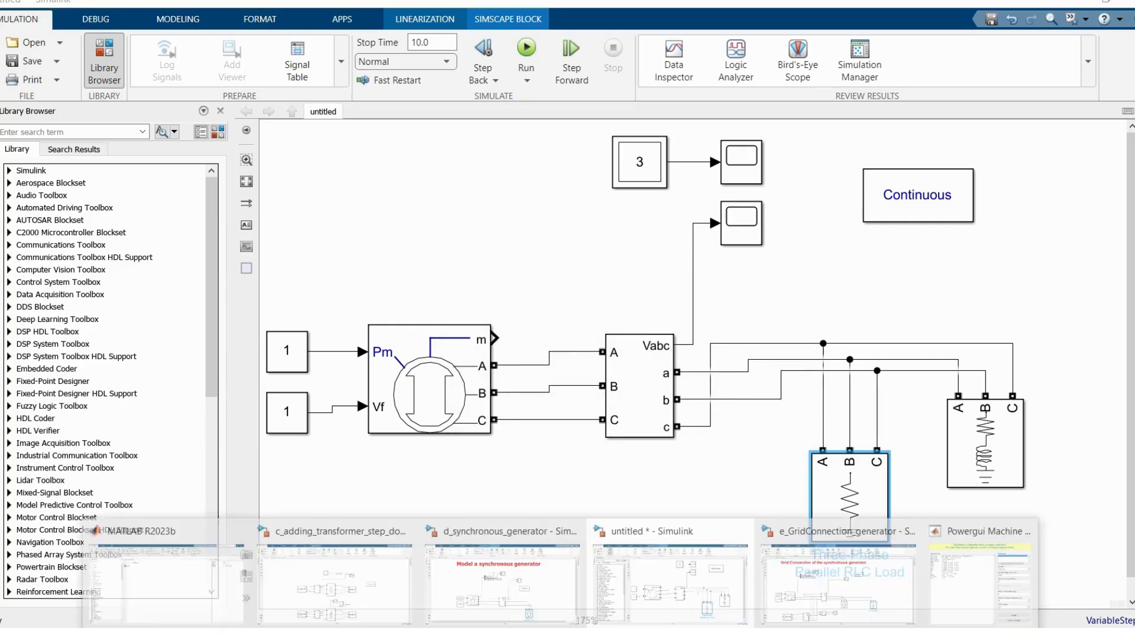
Step: Set the machine's active power guess to 50e6 W, compute and apply the initialization, and close the tool
click(1004, 570)
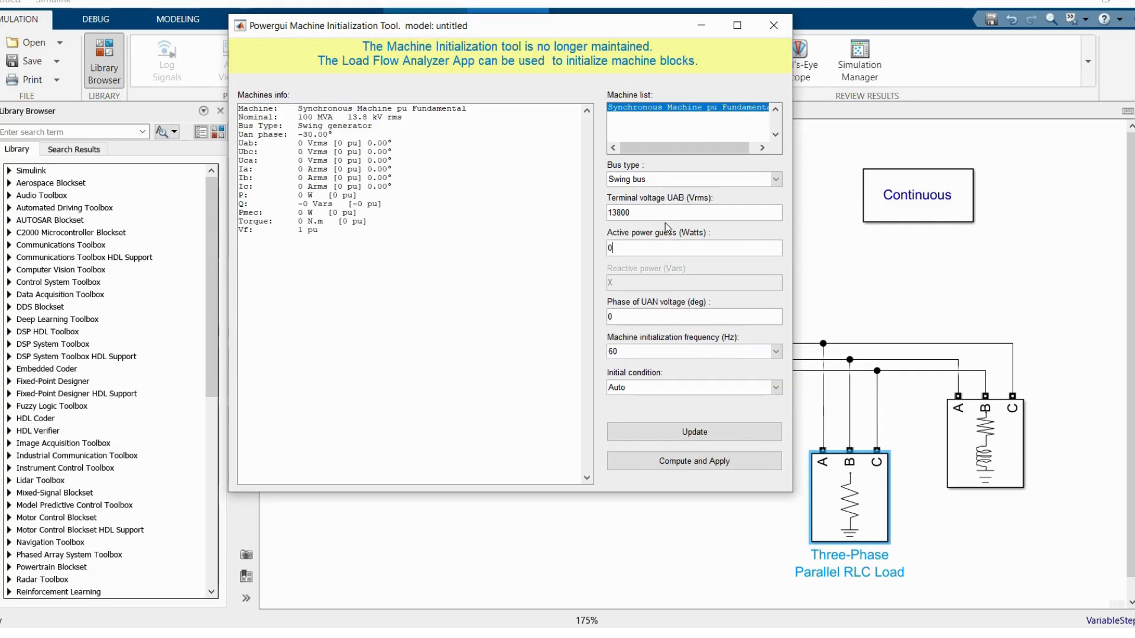
double_click(609, 247)
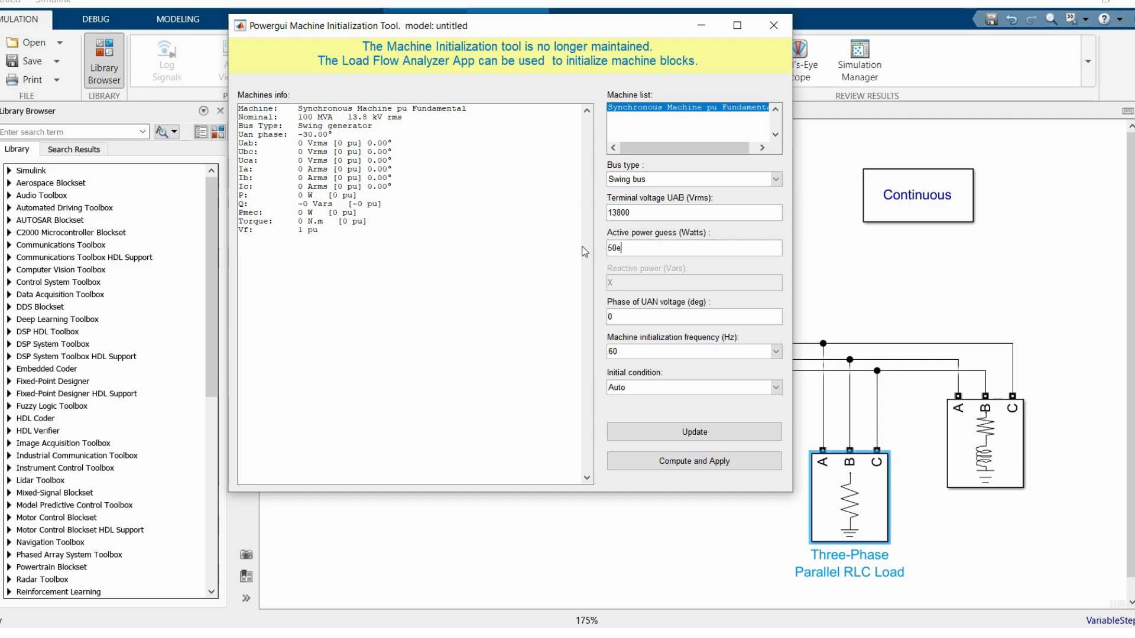
click(694, 433)
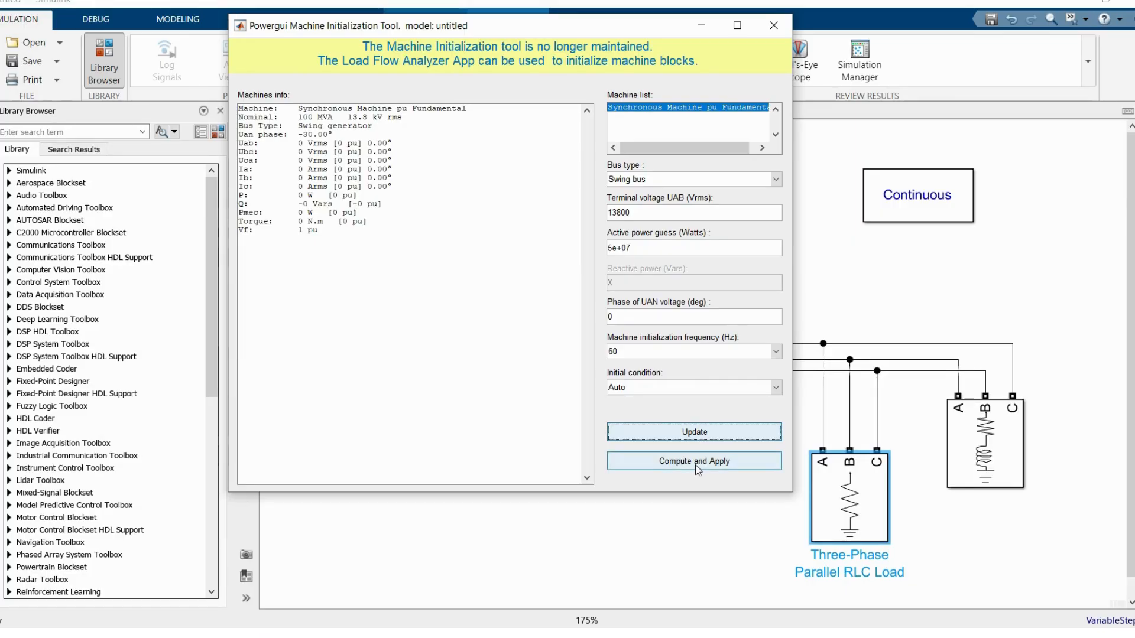
click(697, 468)
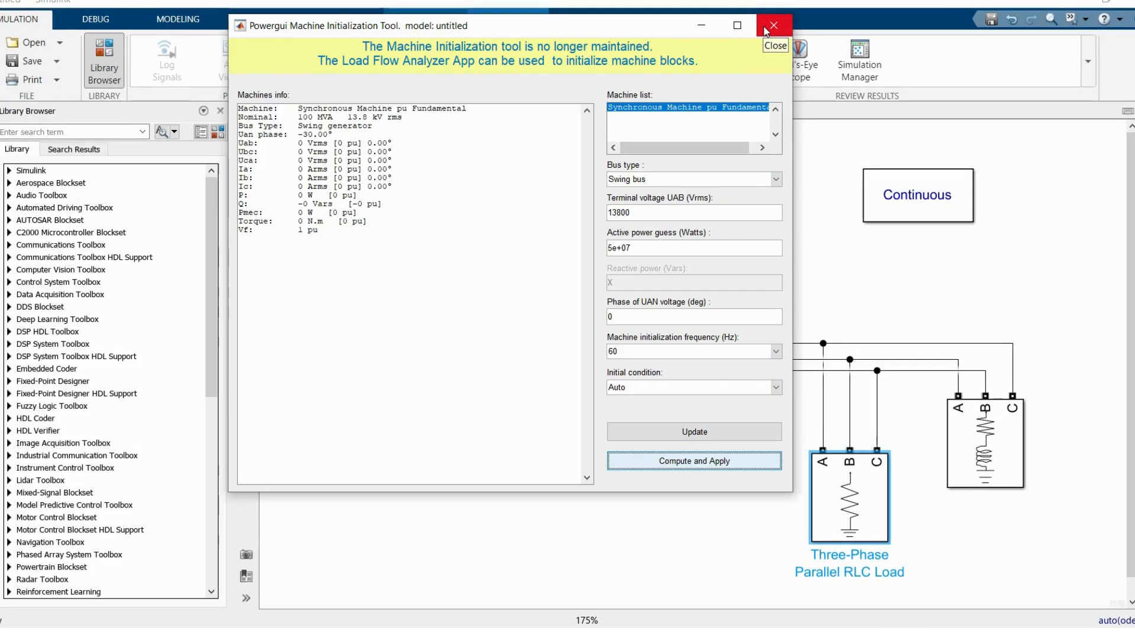
click(772, 25)
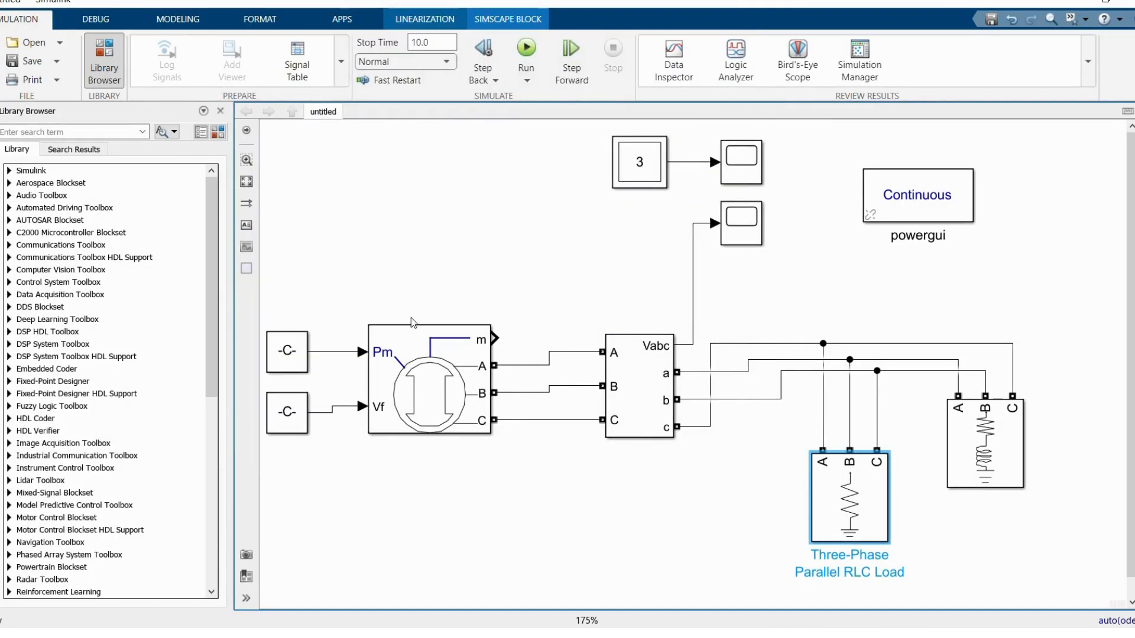
Step: Widen the Constant blocks feeding Pm and Vf until their values are readable, and fit the model to the view
drag(311, 281, 255, 280)
click(391, 350)
drag(357, 372, 322, 369)
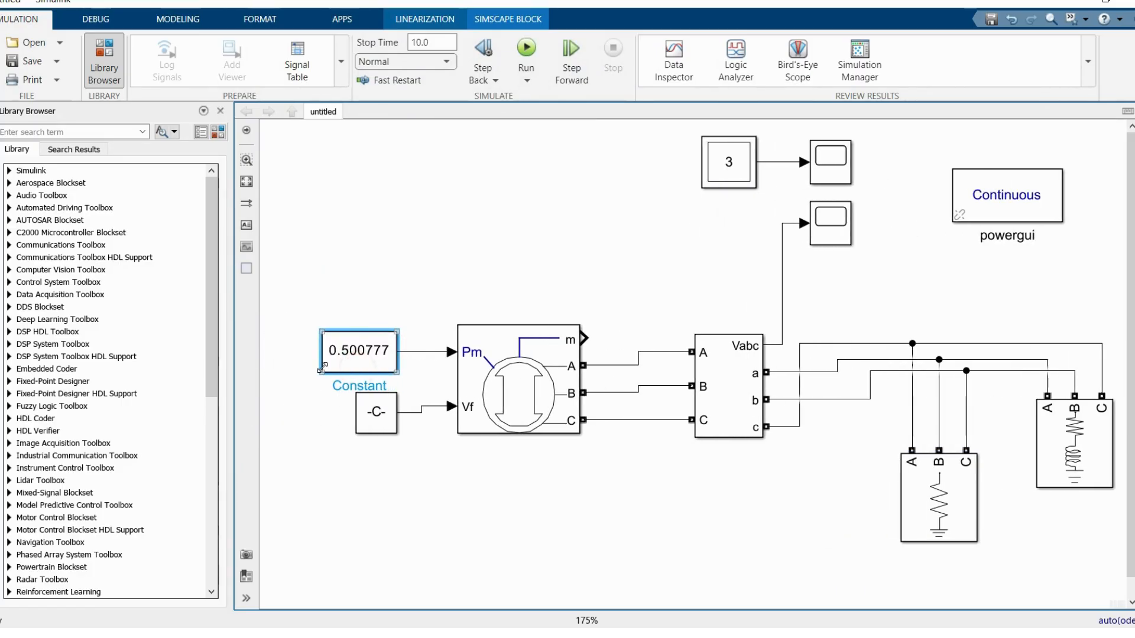
click(365, 414)
drag(356, 432, 308, 429)
click(393, 463)
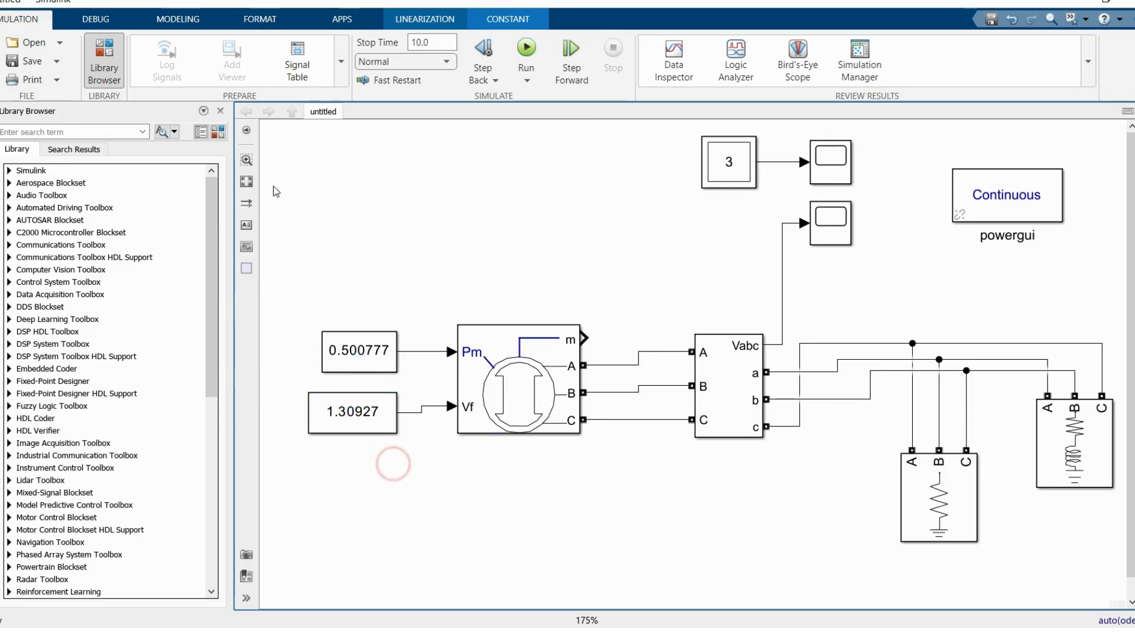
click(247, 182)
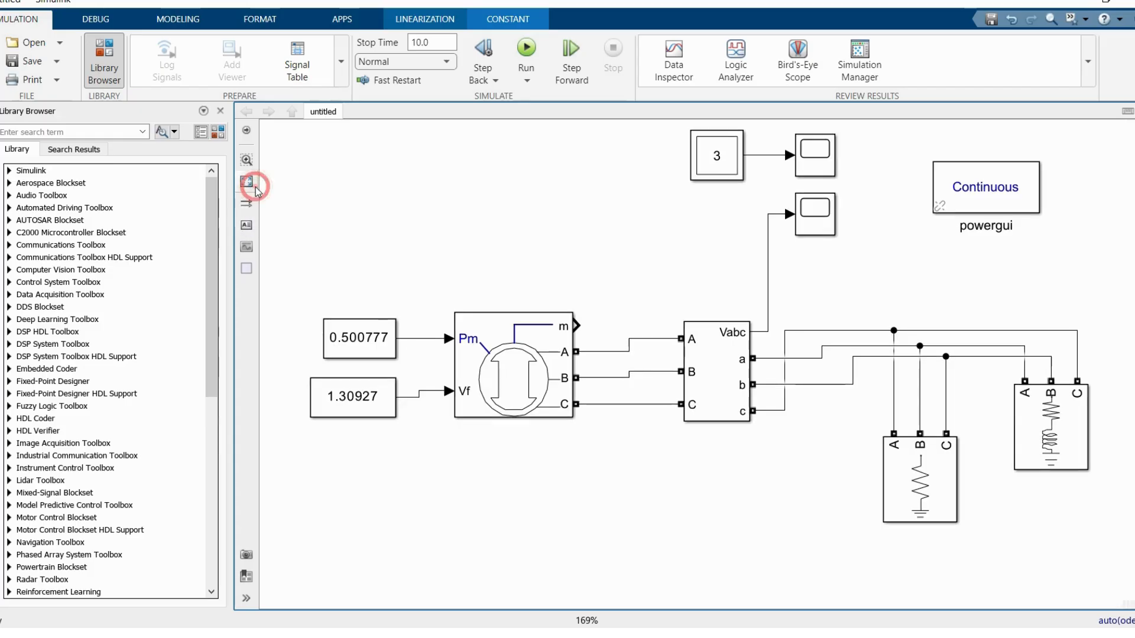
Step: Add a Bus Selector above the synchronous machine and connect the machine's m output to its input
double_click(400, 166)
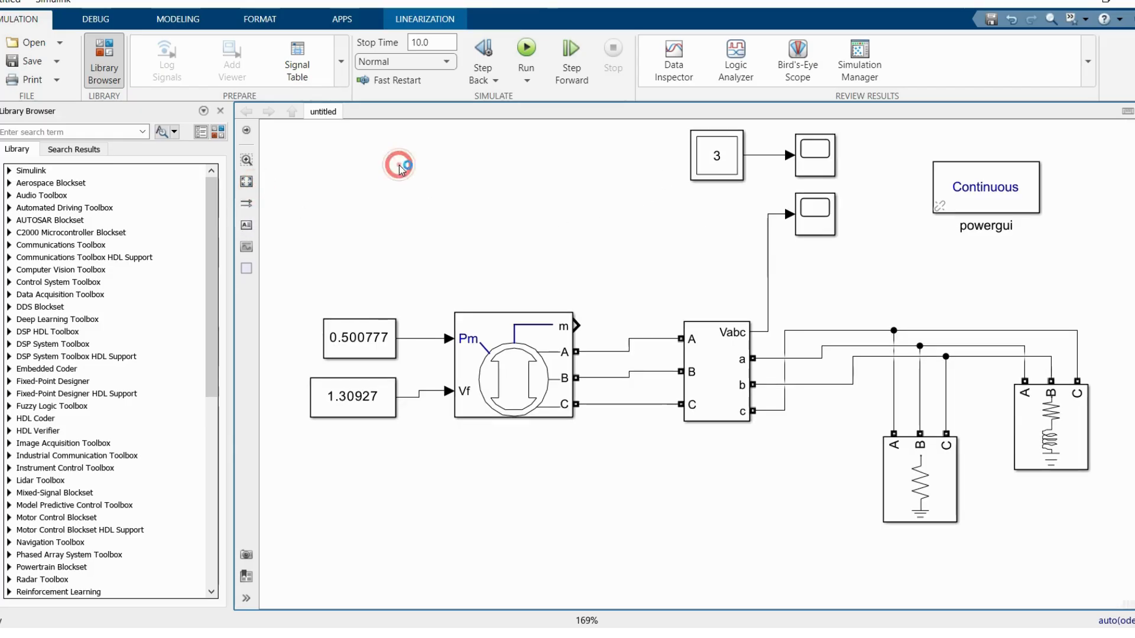
text(bus)
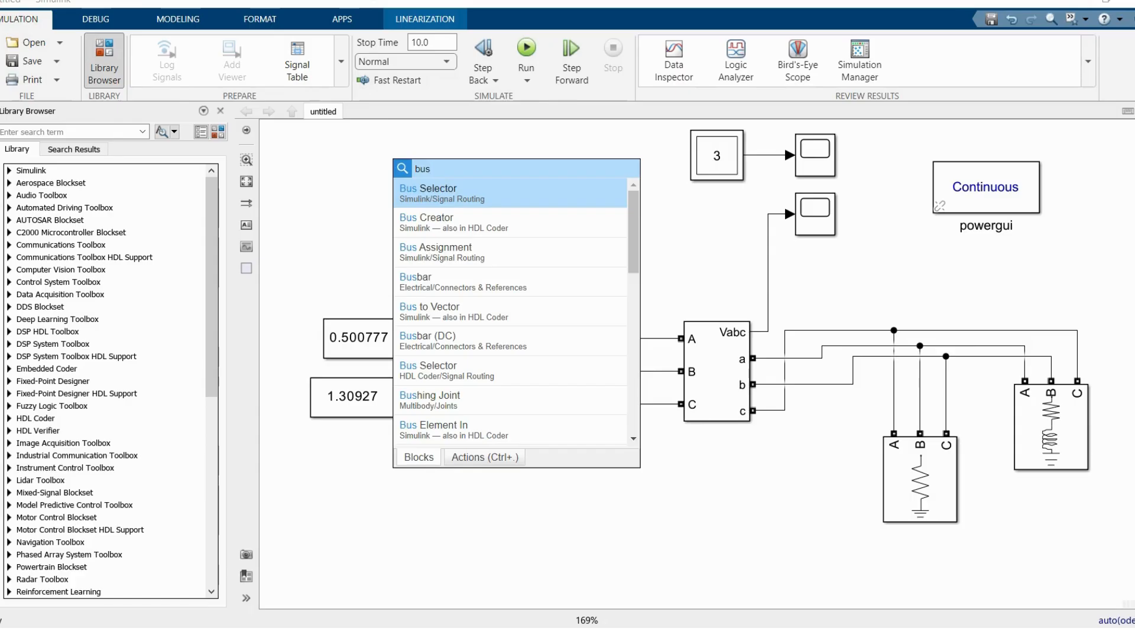
click(420, 199)
drag(396, 172, 637, 243)
drag(579, 323, 637, 241)
Step: Remove the default elements signal1 and signal2 from the Bus Selector's selected elements
click(643, 243)
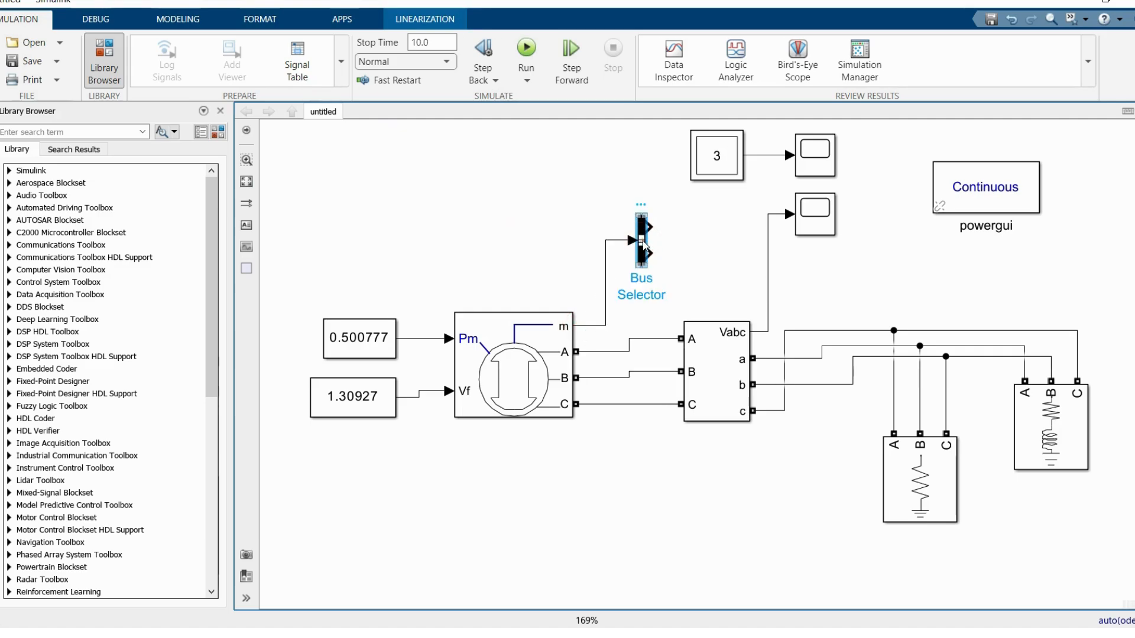
double_click(642, 243)
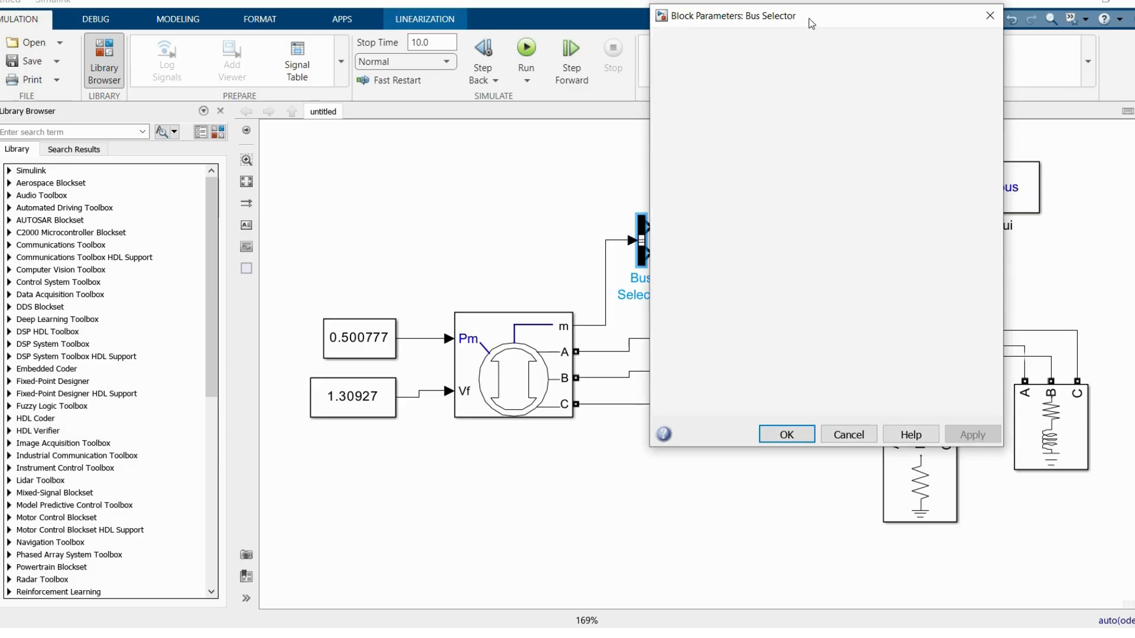
drag(808, 17, 626, 25)
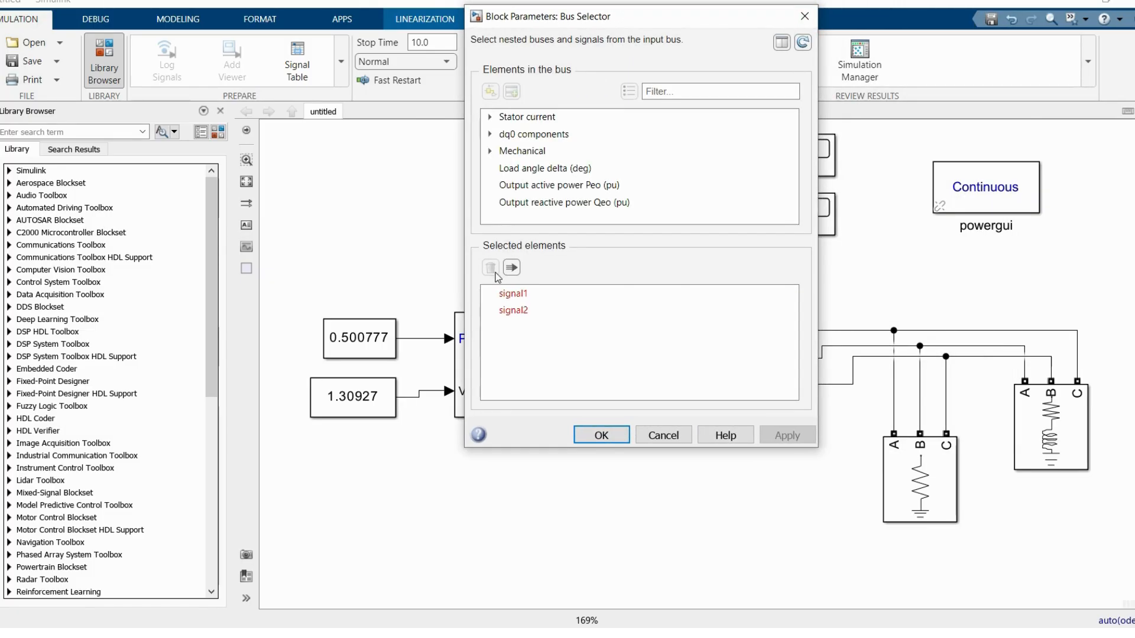
click(504, 292)
click(490, 268)
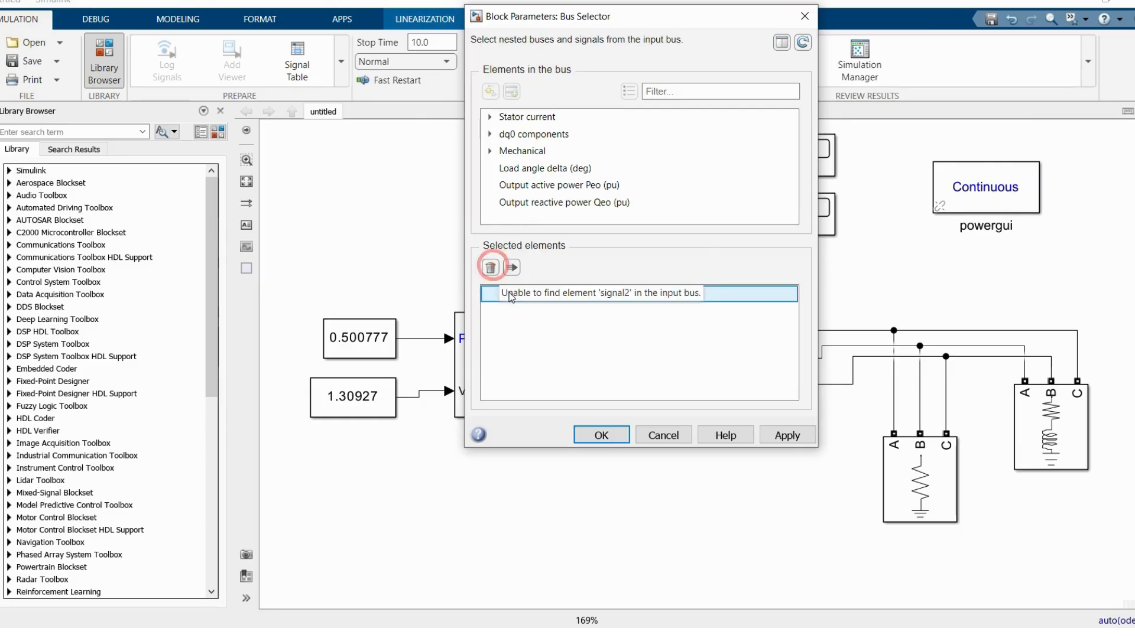
click(491, 267)
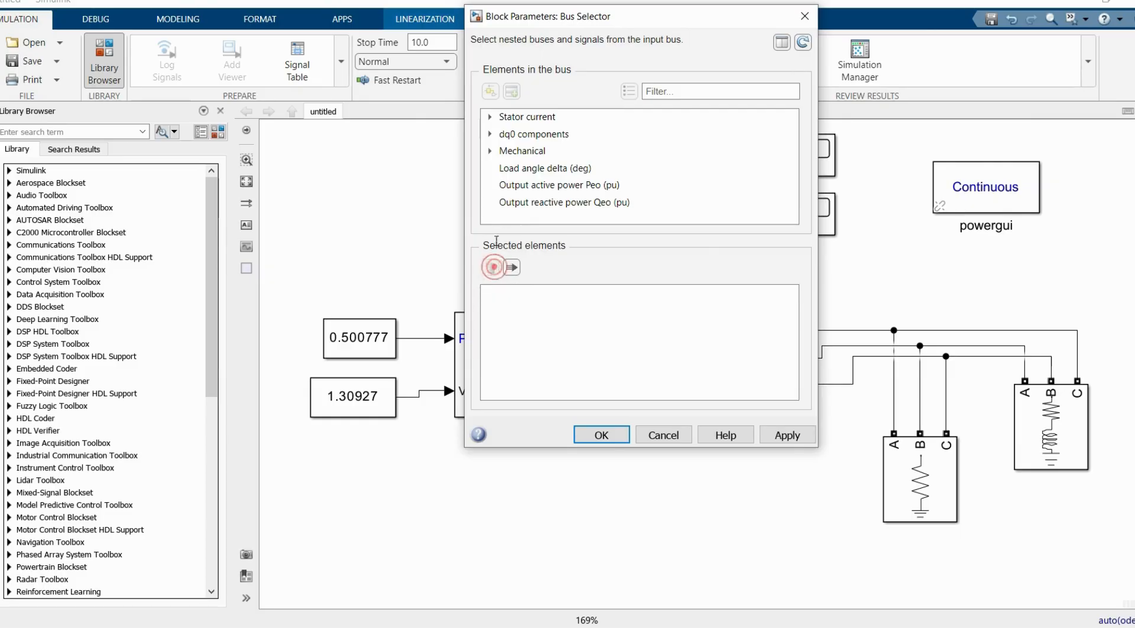
Step: Select Mechanical Rotor speed wm (pu) as the Bus Selector's output and attach a copied Scope to it
click(489, 152)
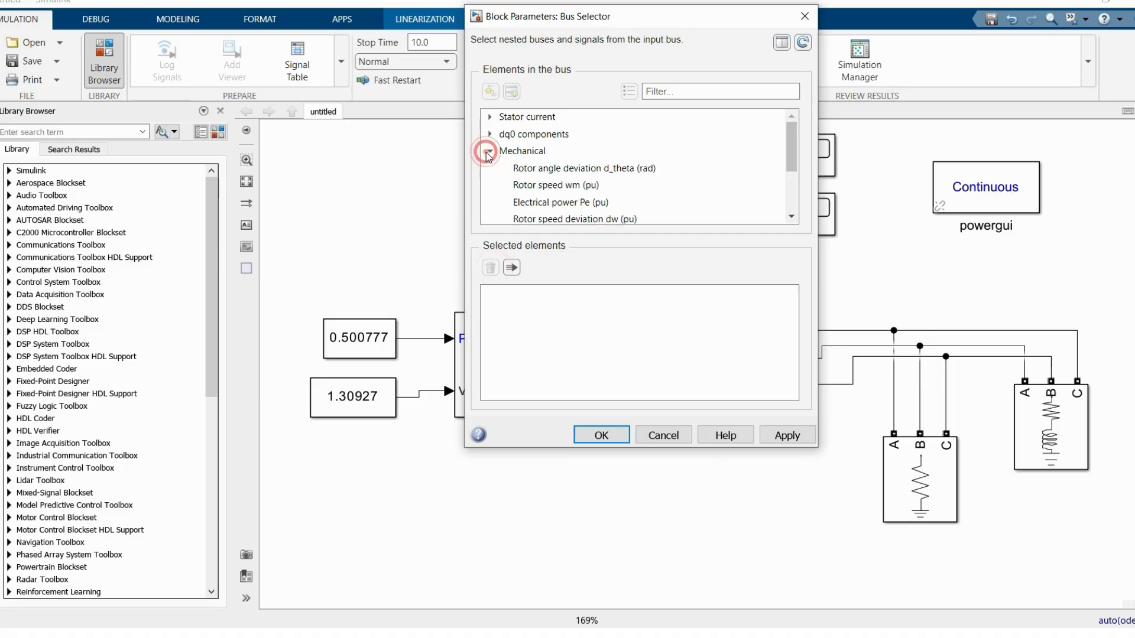
click(544, 185)
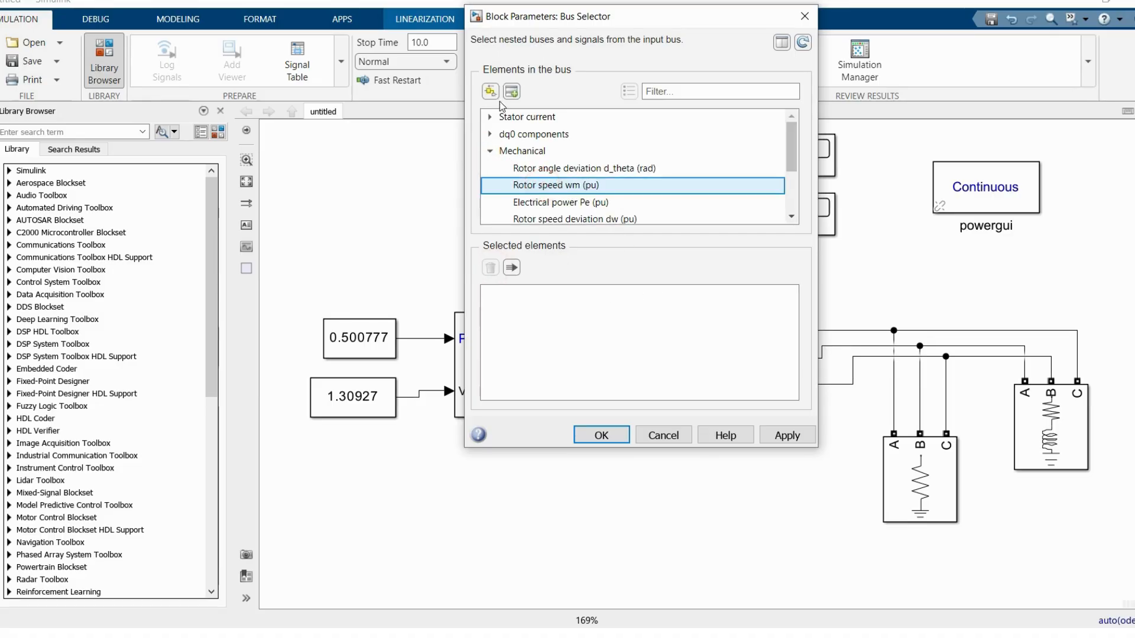
click(511, 93)
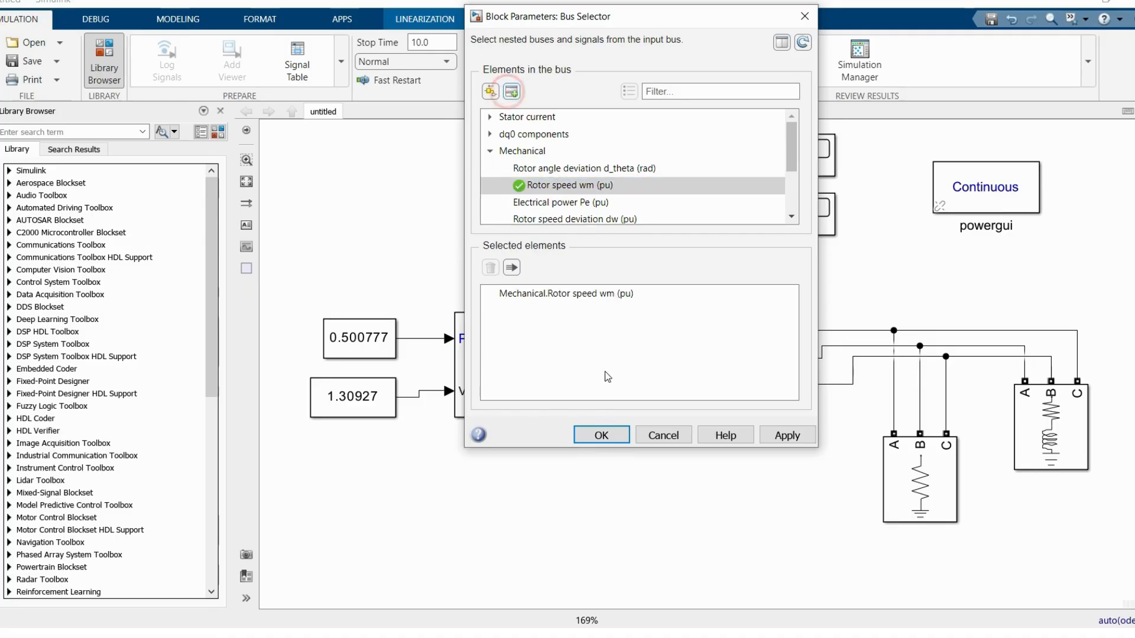
click(601, 434)
drag(814, 145, 678, 240)
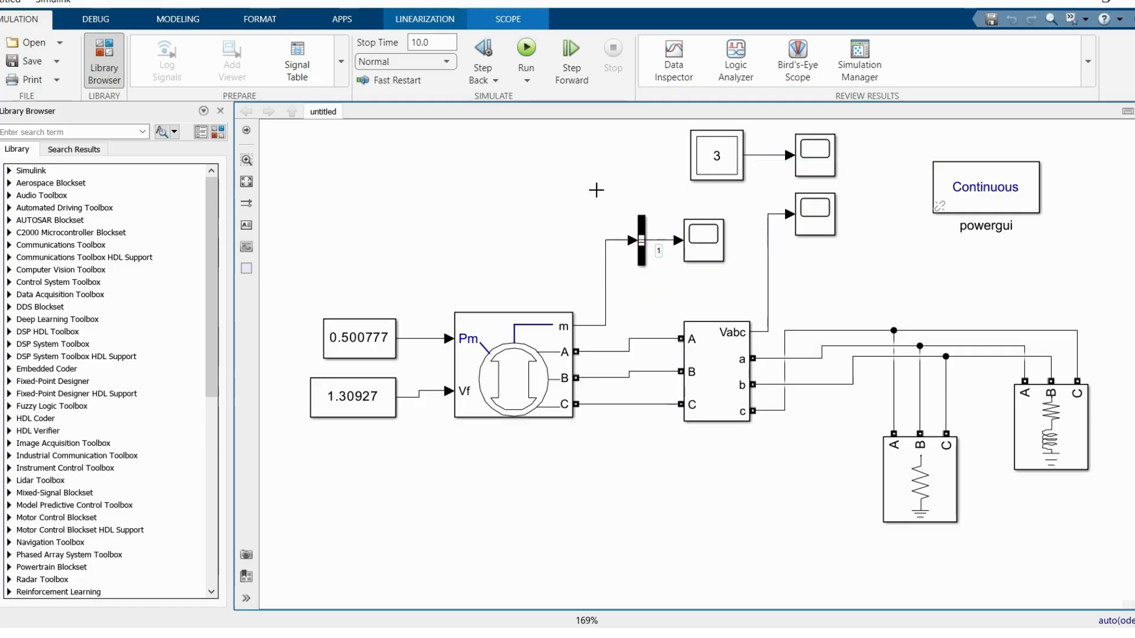
Step: Set the simulation stop time to 5 and run the simulation
click(442, 42)
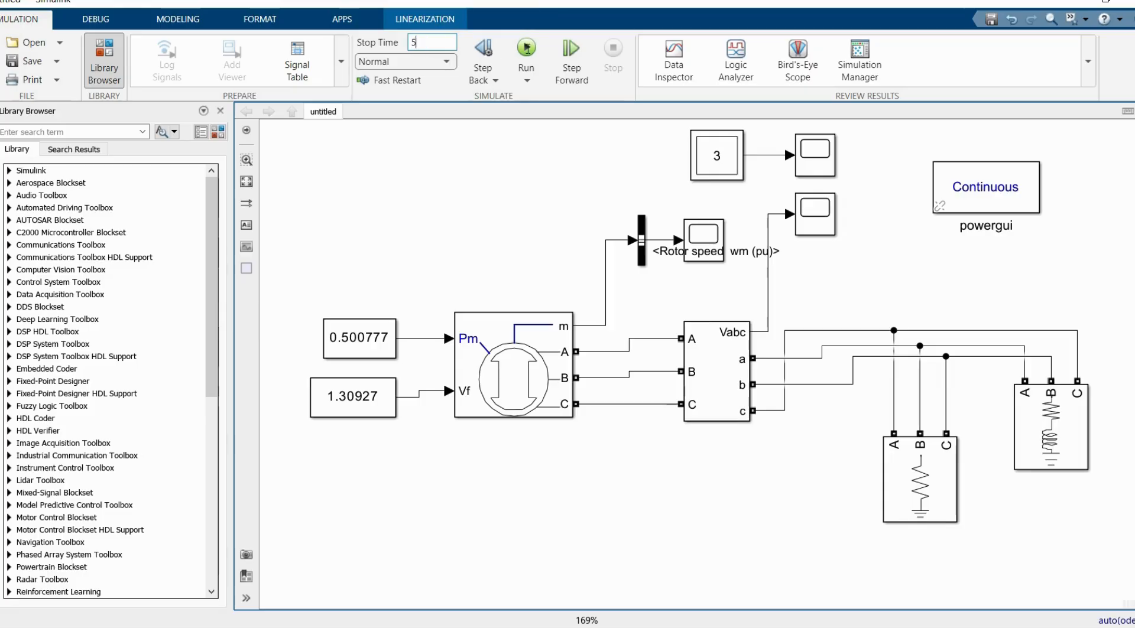
click(526, 48)
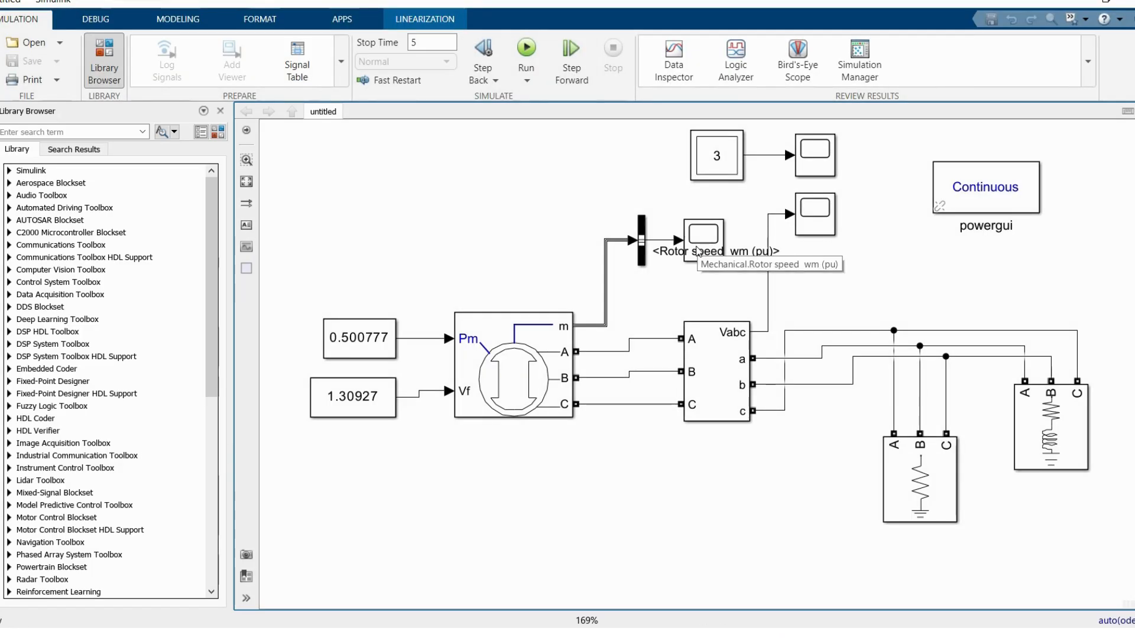
Step: View the rotor speed curve in its Scope at full window size and scale both axes to fit the data
double_click(696, 247)
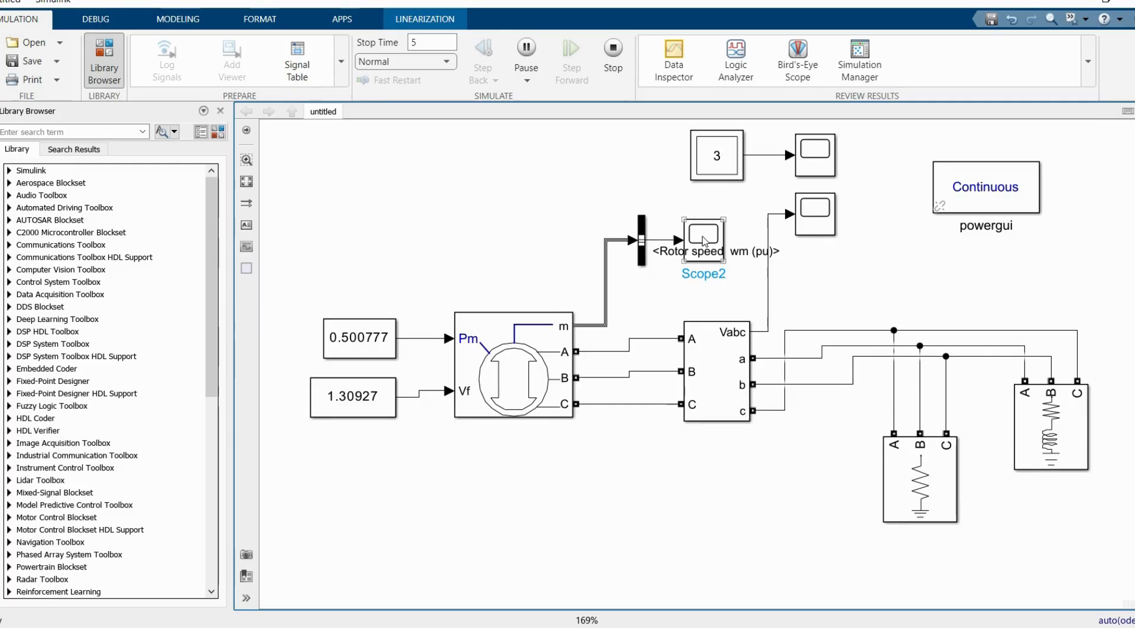
click(703, 240)
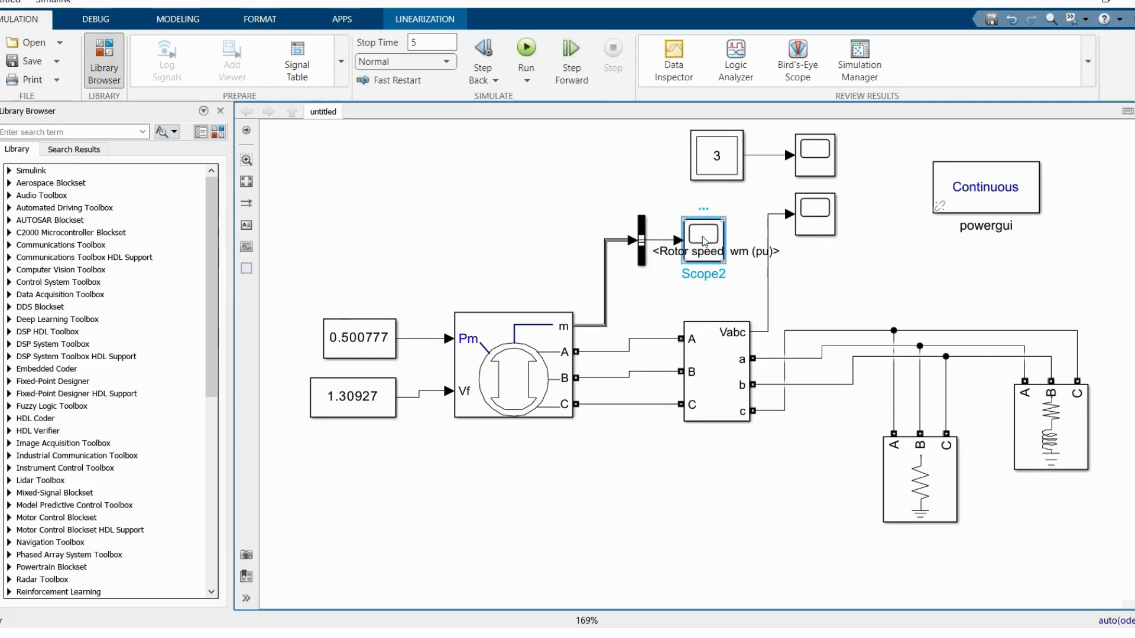
double_click(704, 238)
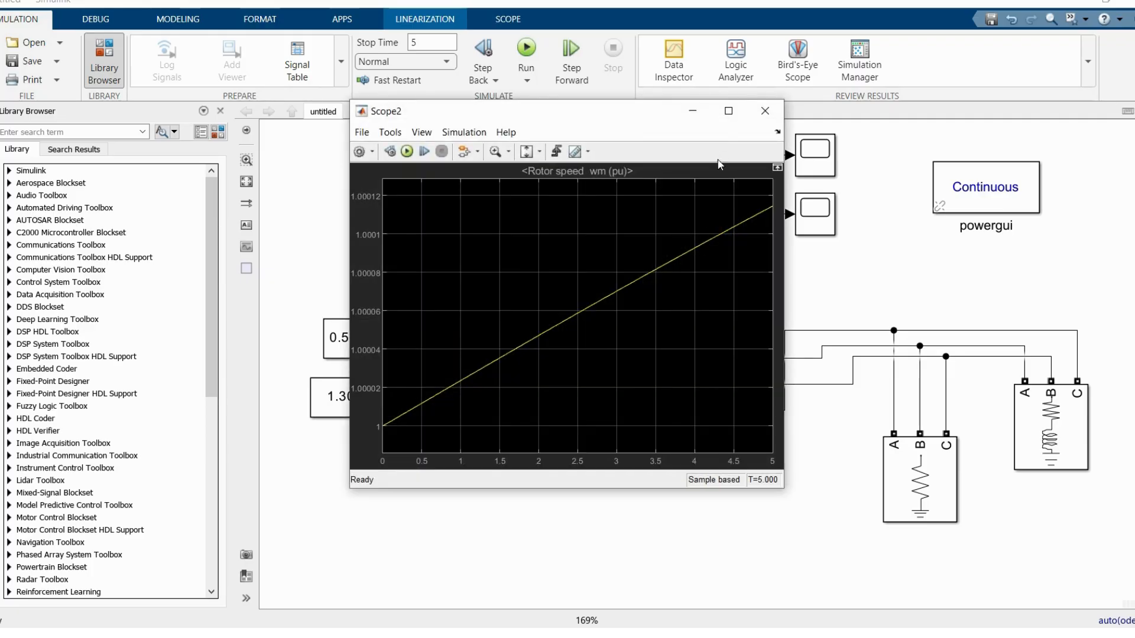
click(728, 111)
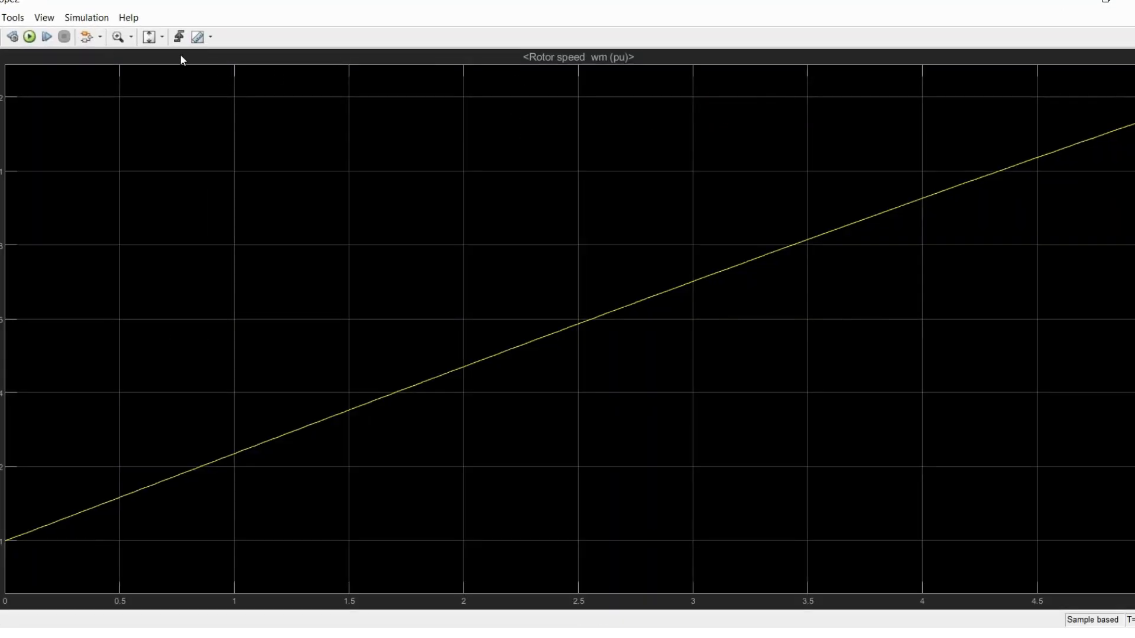
click(162, 37)
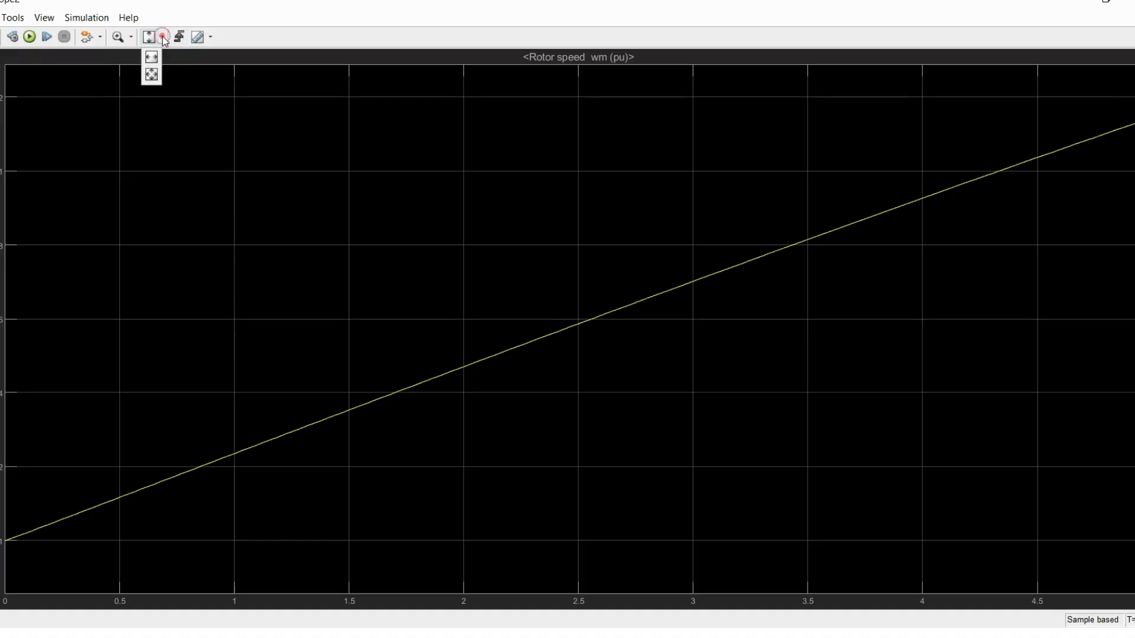
click(151, 72)
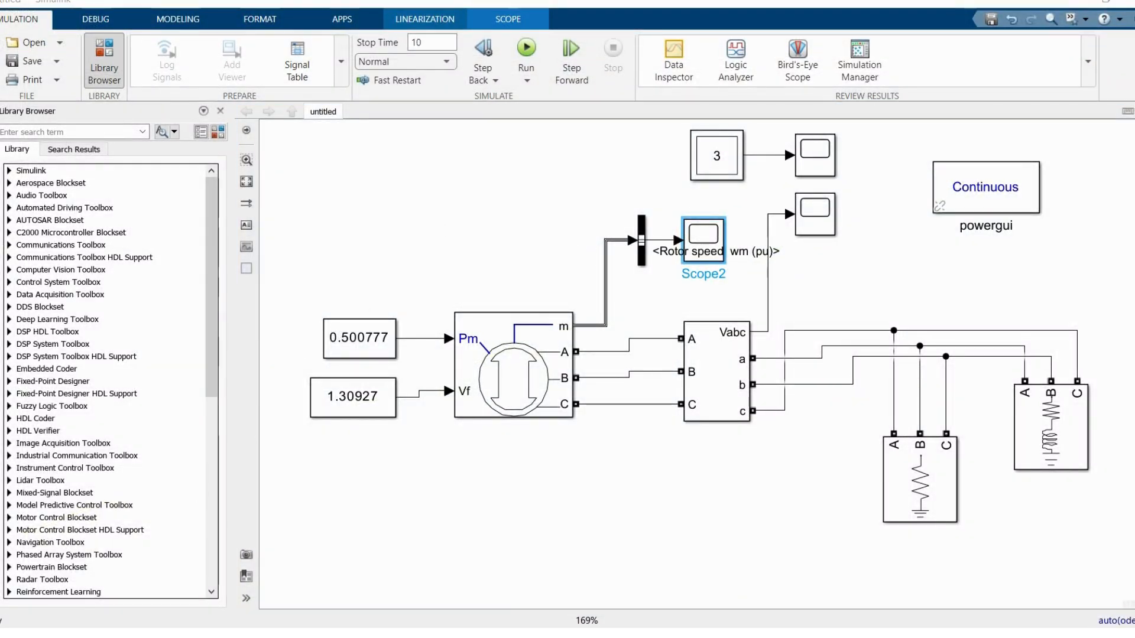
Step: Create a new blank model and add a Three-Phase Source from the Specialized Power Systems Sources library
click(508, 384)
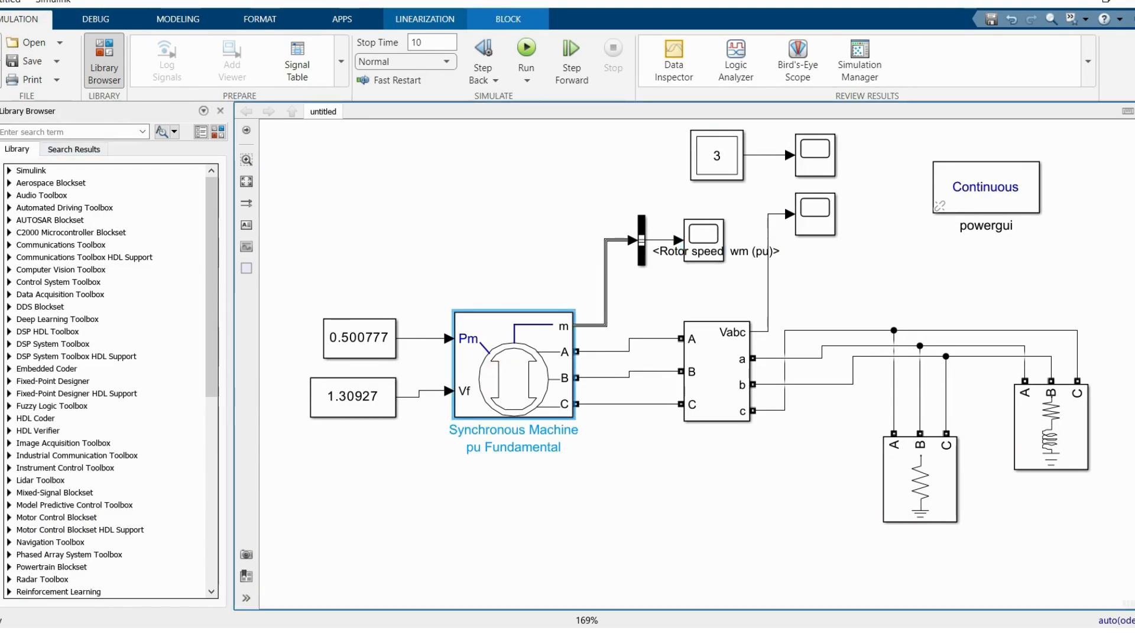
key(ctrl+n)
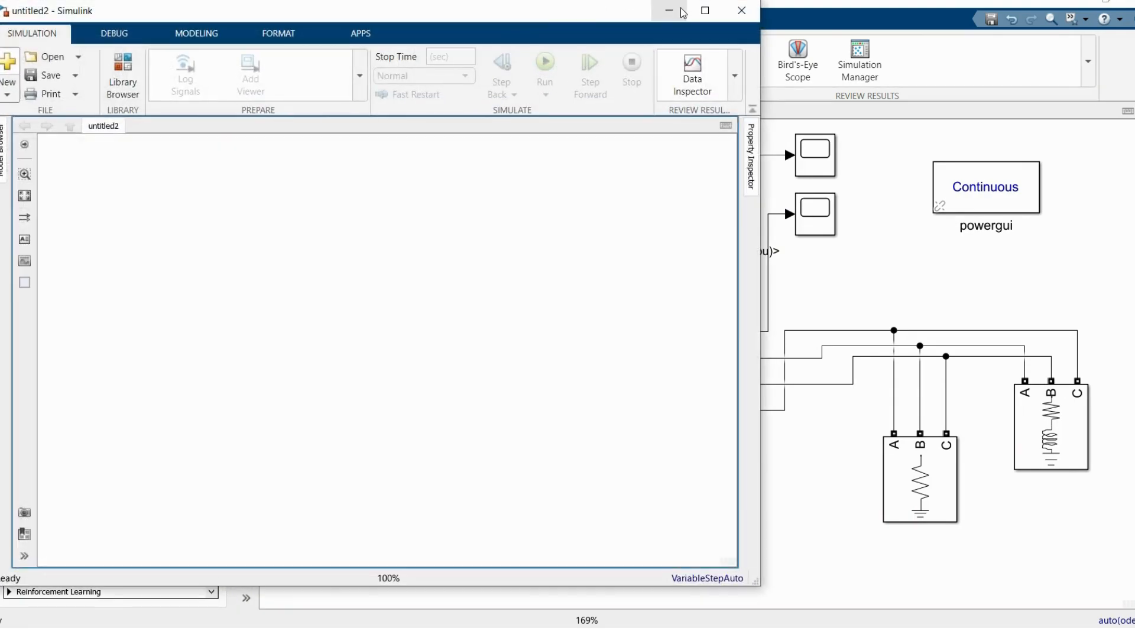
click(704, 12)
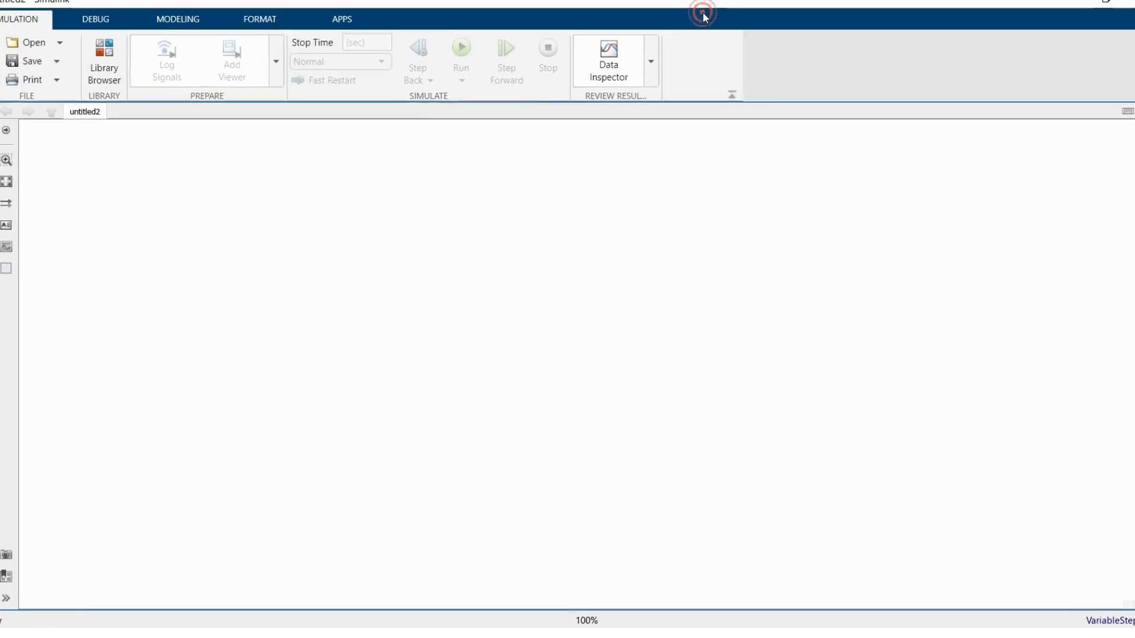
click(105, 57)
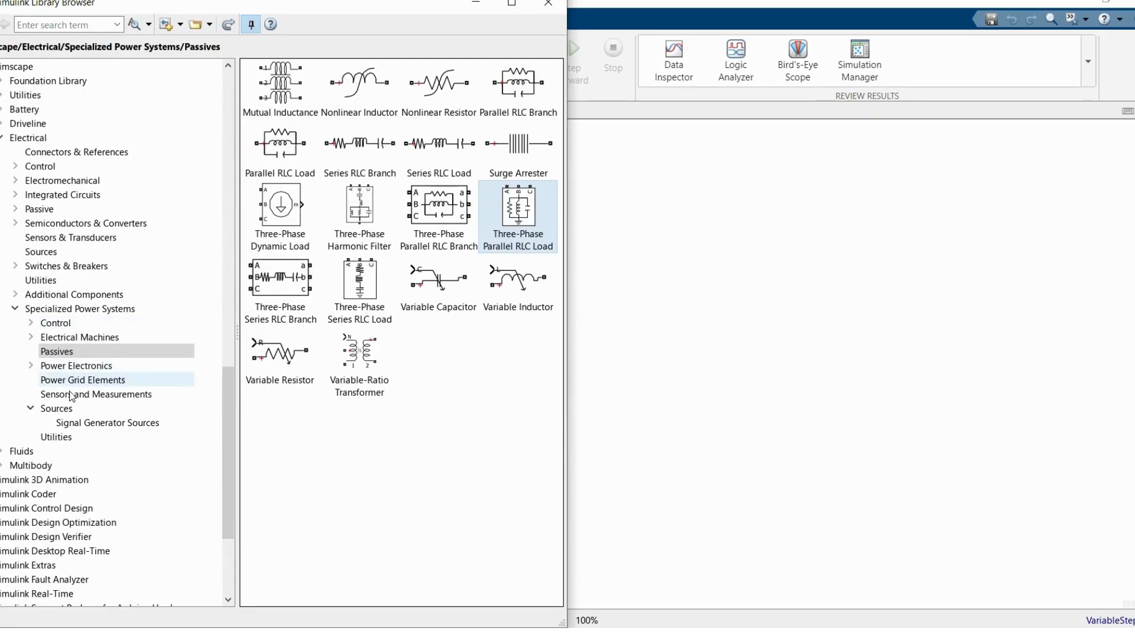
click(55, 408)
drag(283, 532, 627, 501)
Step: Add a Synchronous Machine pu Fundamental block from the Electrical Machines library, placing it above the Three-Phase Source
click(78, 338)
scroll(349, 316, down, 5)
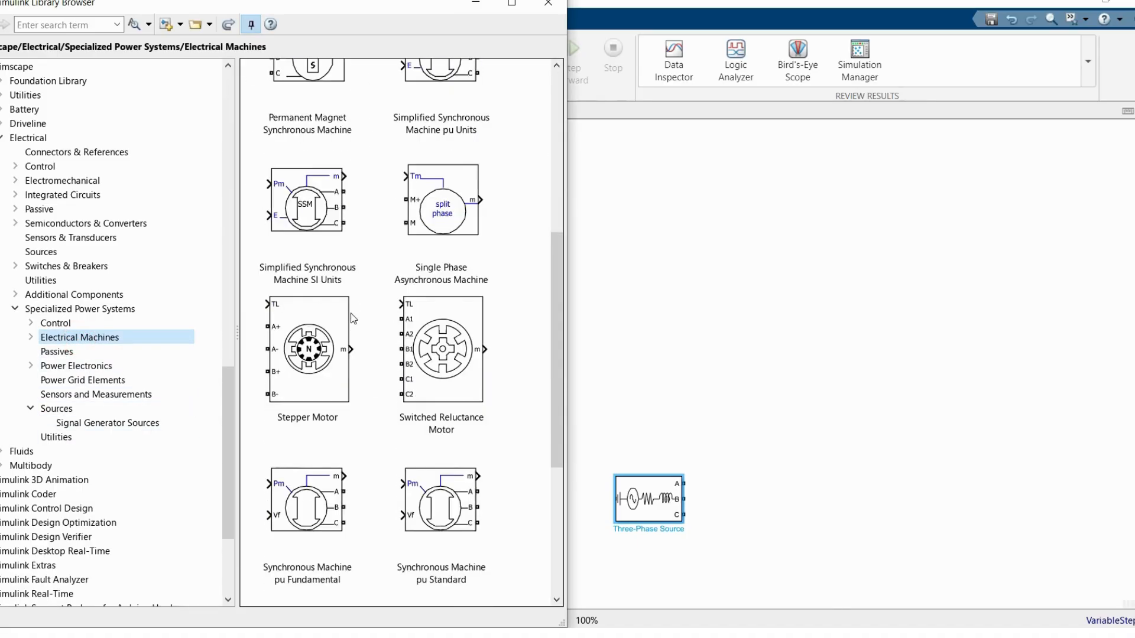
scroll(276, 594, down, 2)
click(296, 475)
drag(282, 430, 618, 275)
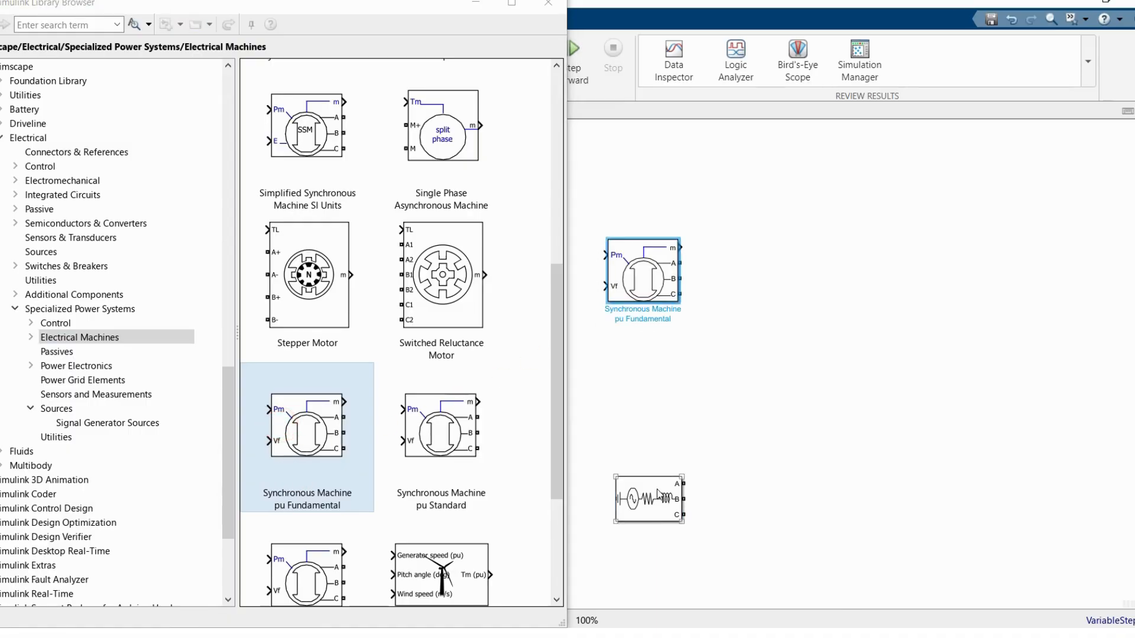
click(662, 499)
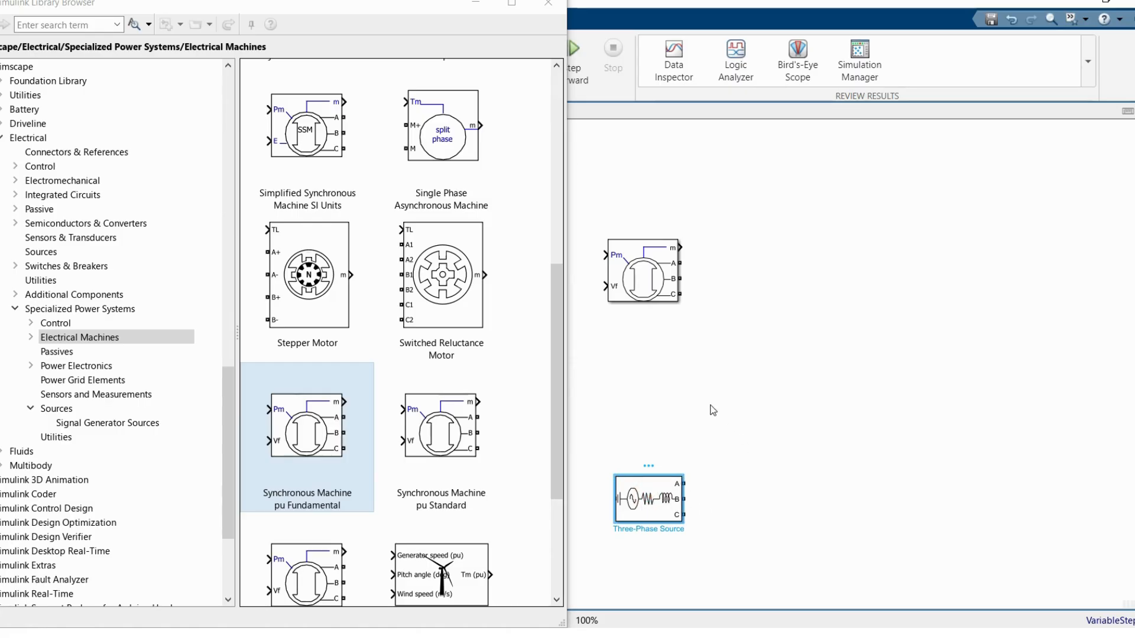
drag(650, 281, 653, 266)
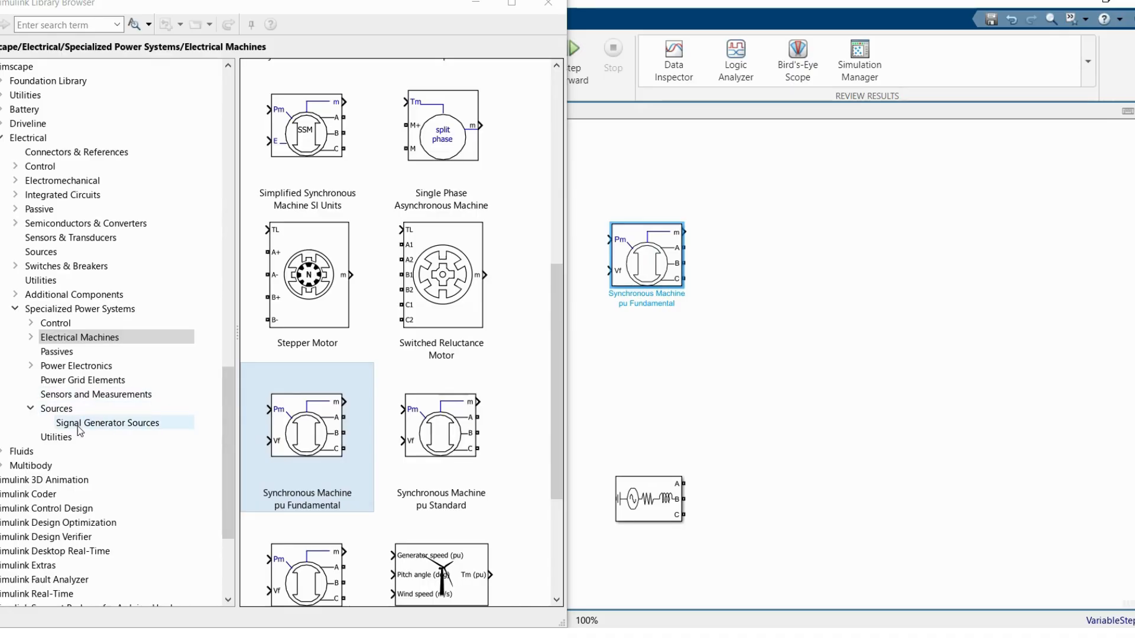
Step: Add two Three-Phase V-I Measurement blocks, one beside the synchronous machine and one beside the Three-Phase Source
click(72, 396)
scroll(354, 514, down, 5)
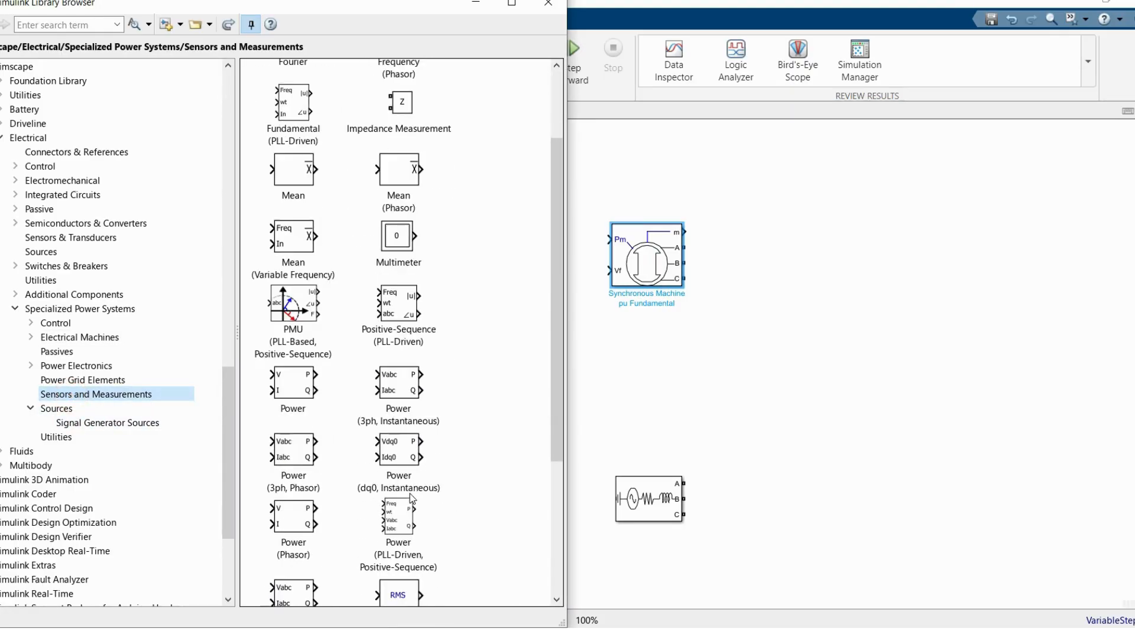
scroll(310, 534, down, 2)
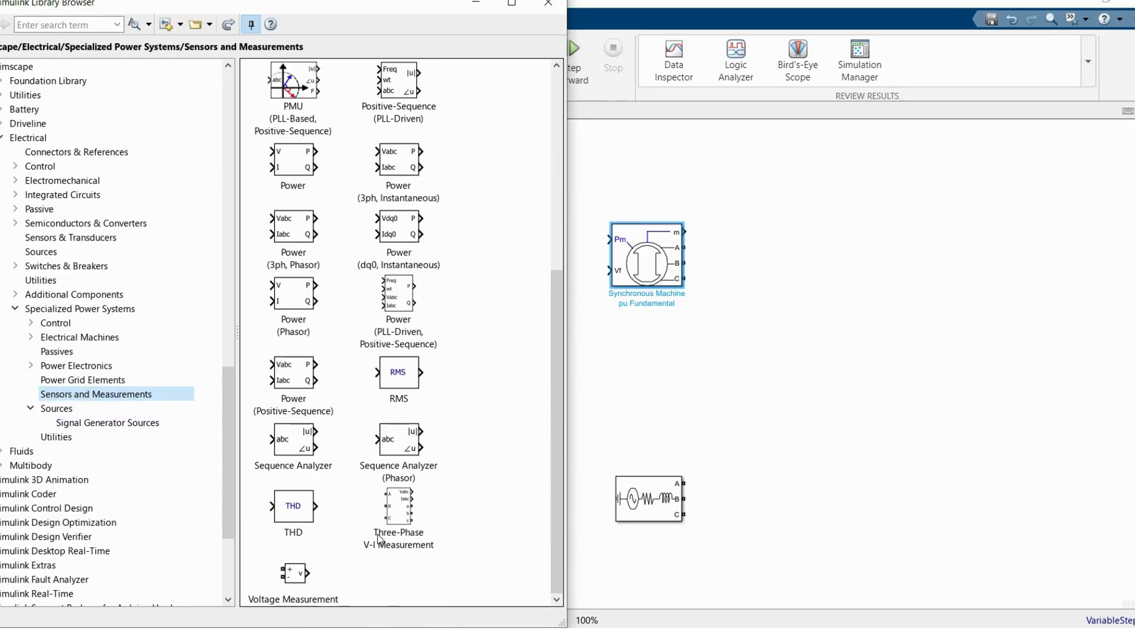
drag(385, 511, 873, 279)
drag(822, 492, 829, 490)
Step: Add a Power (3ph, Instantaneous) block beside the source's measurement block and two Three-Phase Parallel RLC Loads near the machine's measurement block
click(68, 400)
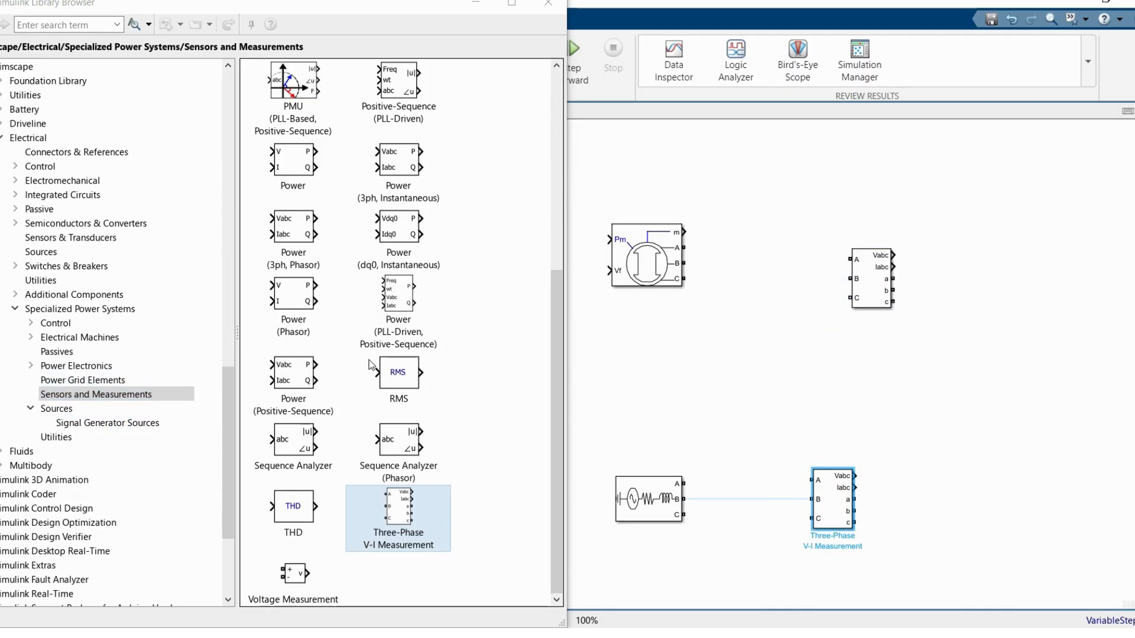
drag(387, 164, 1007, 506)
click(93, 354)
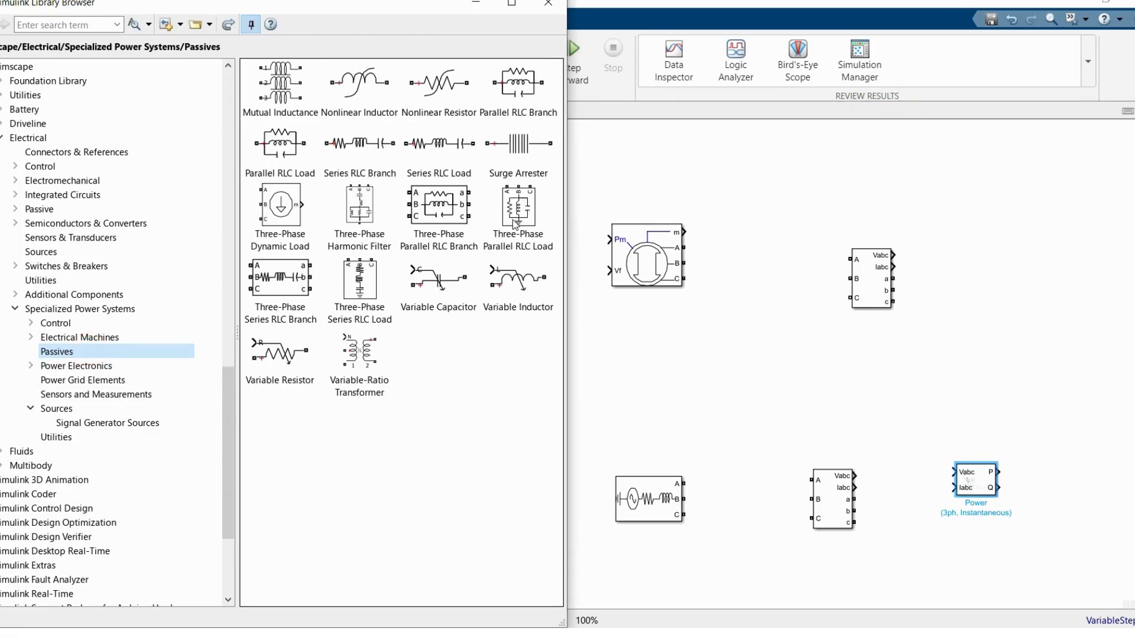
drag(515, 223, 1094, 341)
Step: Add a powergui block above the loads and close the library window
click(88, 309)
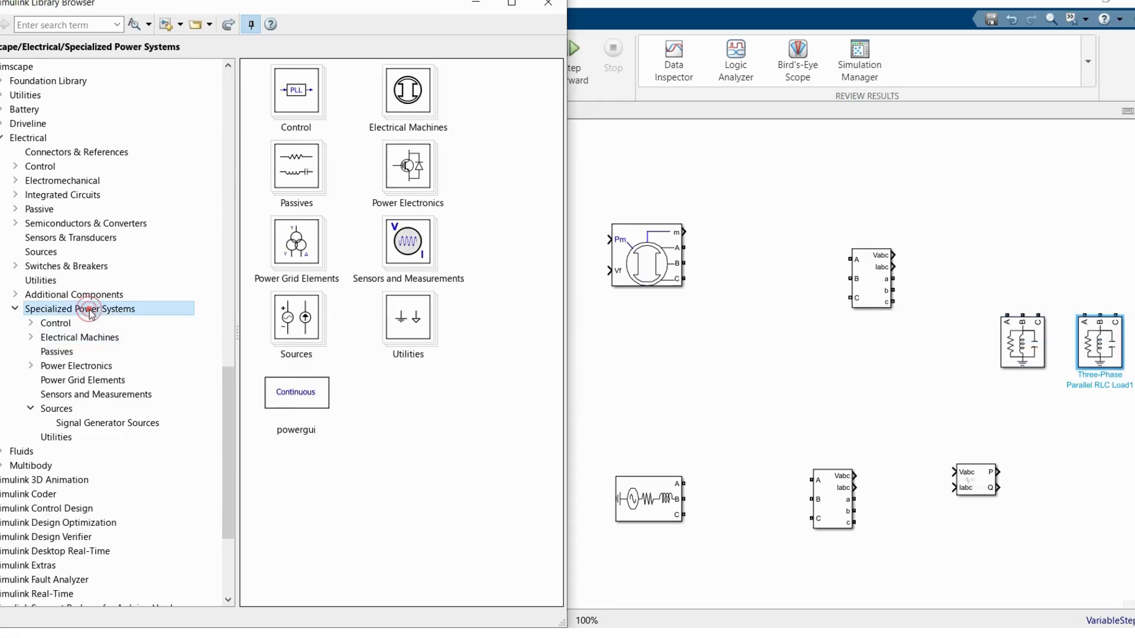
drag(308, 403, 1056, 166)
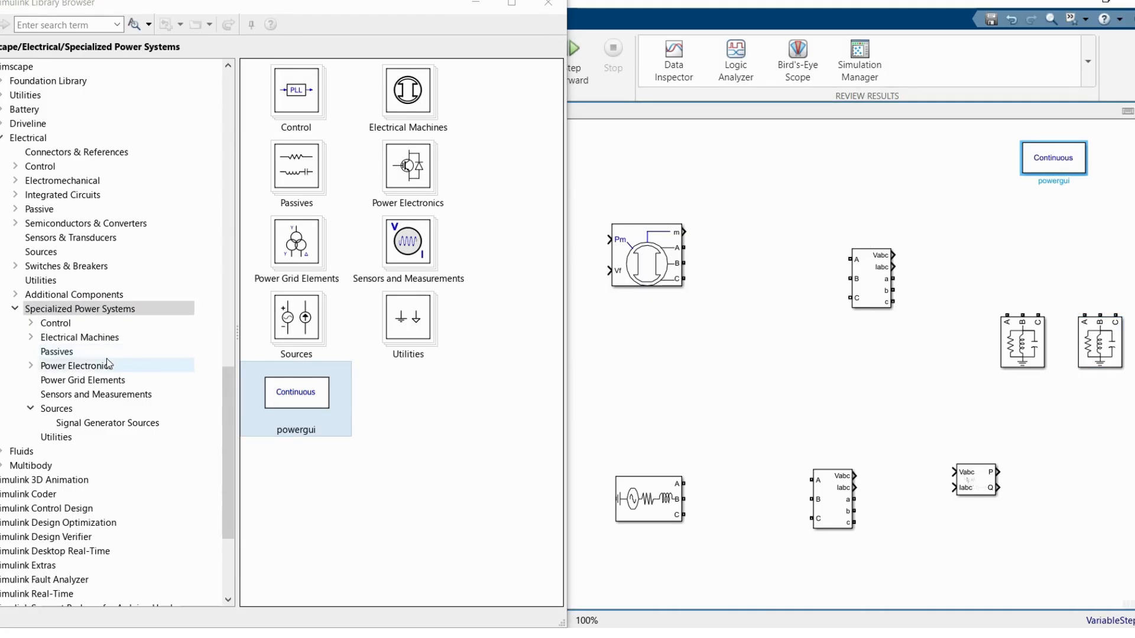
click(548, 9)
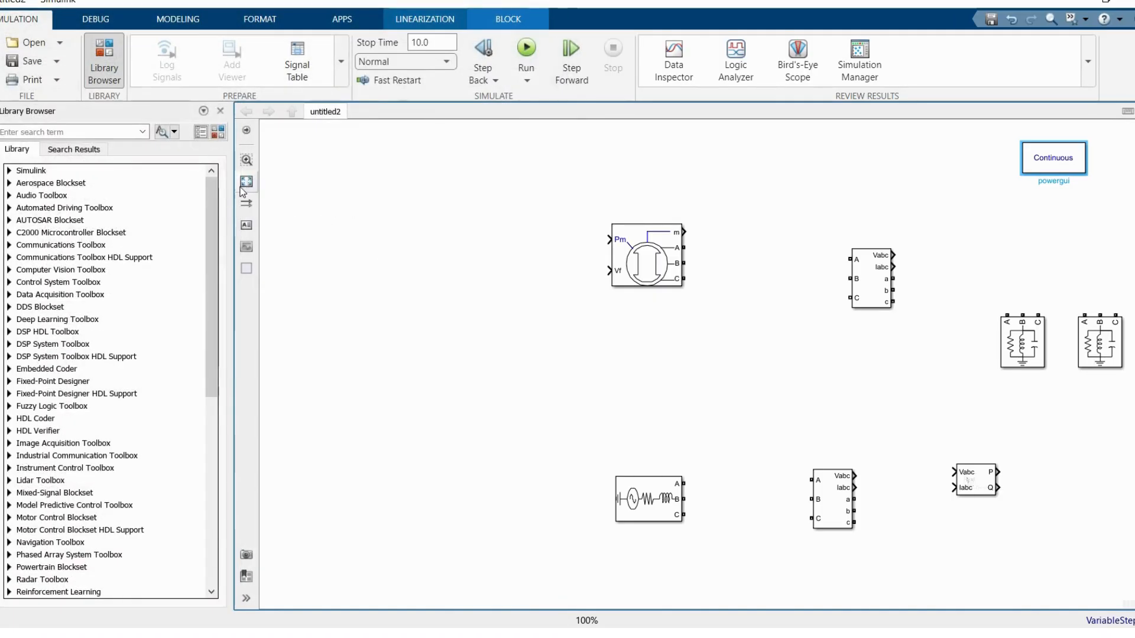
Step: Add two Constant blocks and connect them to the synchronous machine's Pm and Vf inputs
click(247, 182)
drag(435, 285, 436, 323)
click(308, 235)
double_click(308, 235)
text(con)
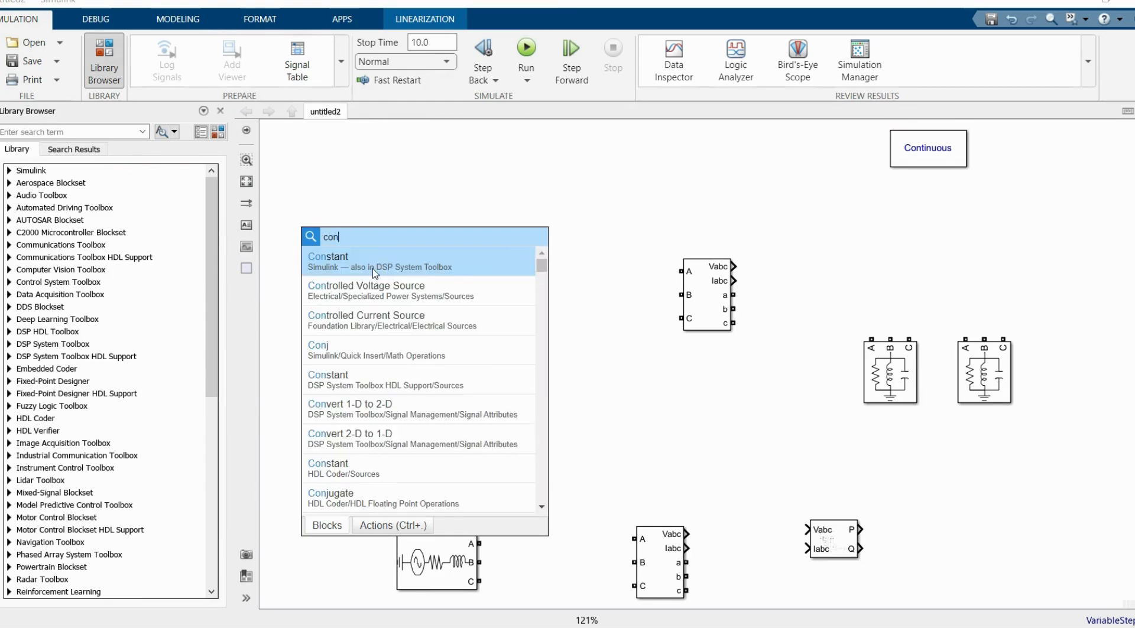
click(373, 272)
mouse_move(314, 236)
mouse_down()
mouse_move(312, 341)
mouse_move(402, 326)
mouse_up()
click(346, 285)
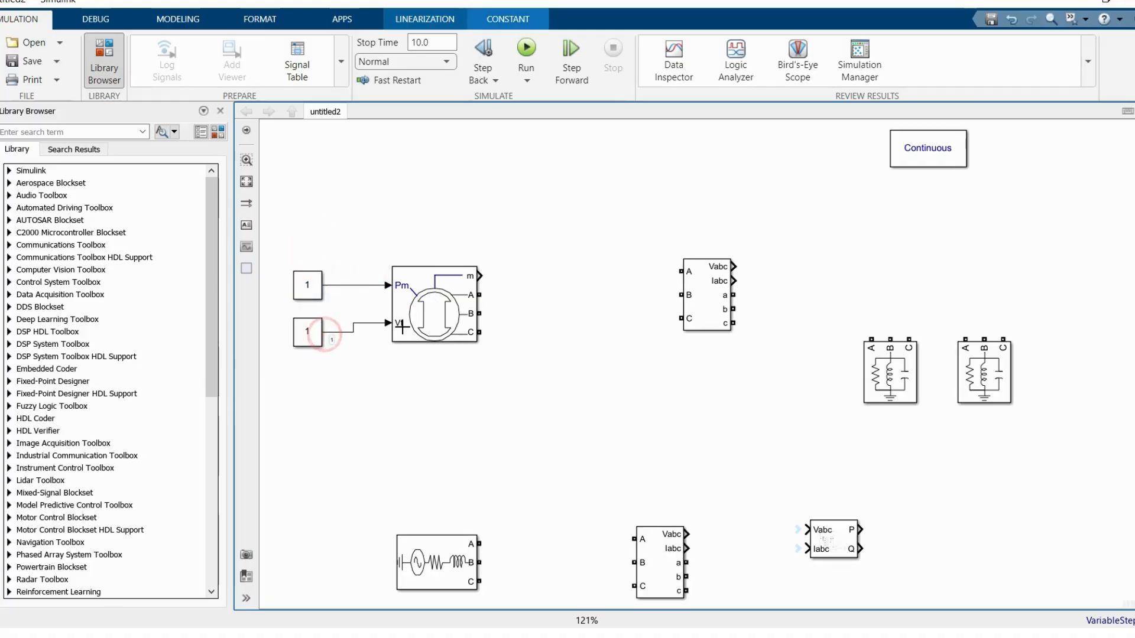
Step: Set the synchronous machine's nominal power to 100E6 VA, keeping 13800 V and 60 Hz
click(413, 379)
click(459, 309)
double_click(448, 307)
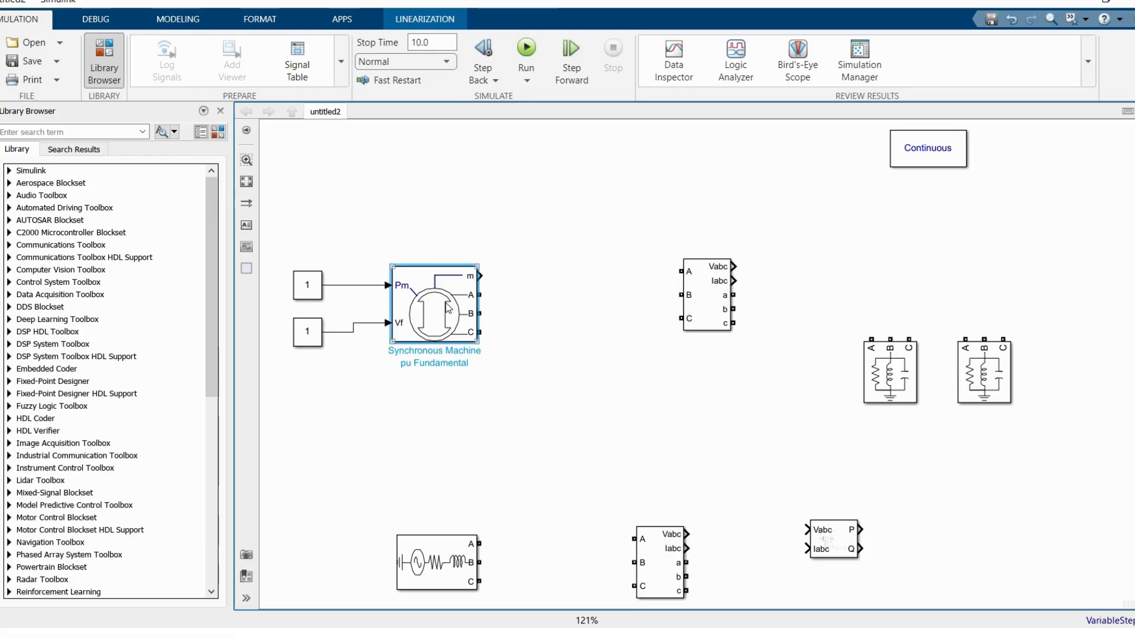
click(589, 214)
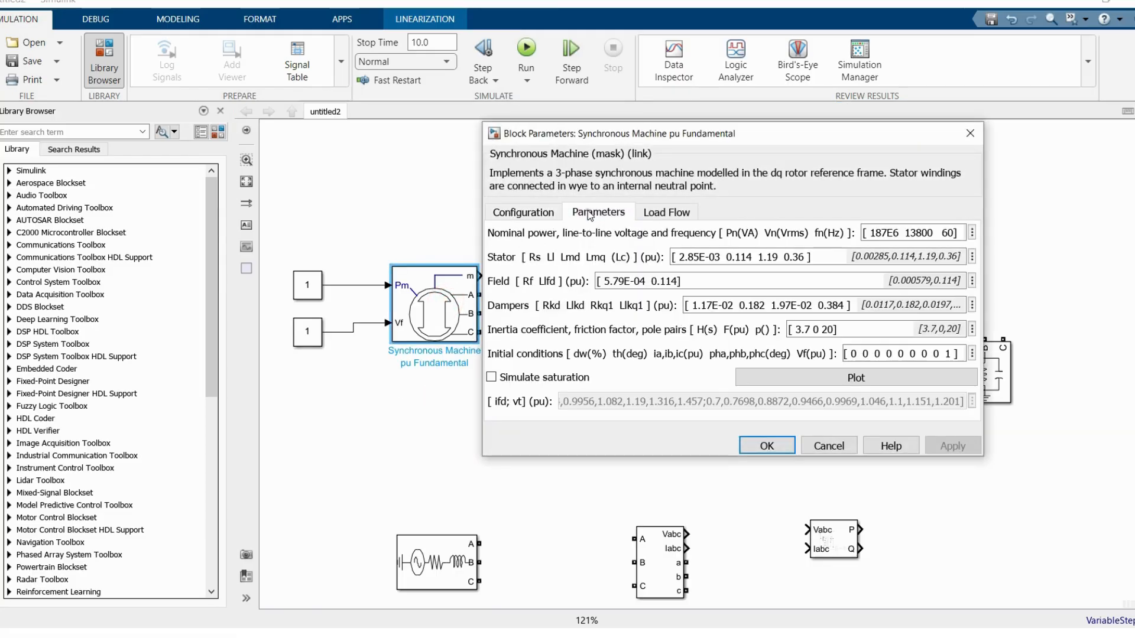
triple_click(889, 233)
click(888, 233)
key(BackSpace)
key(BackSpace)
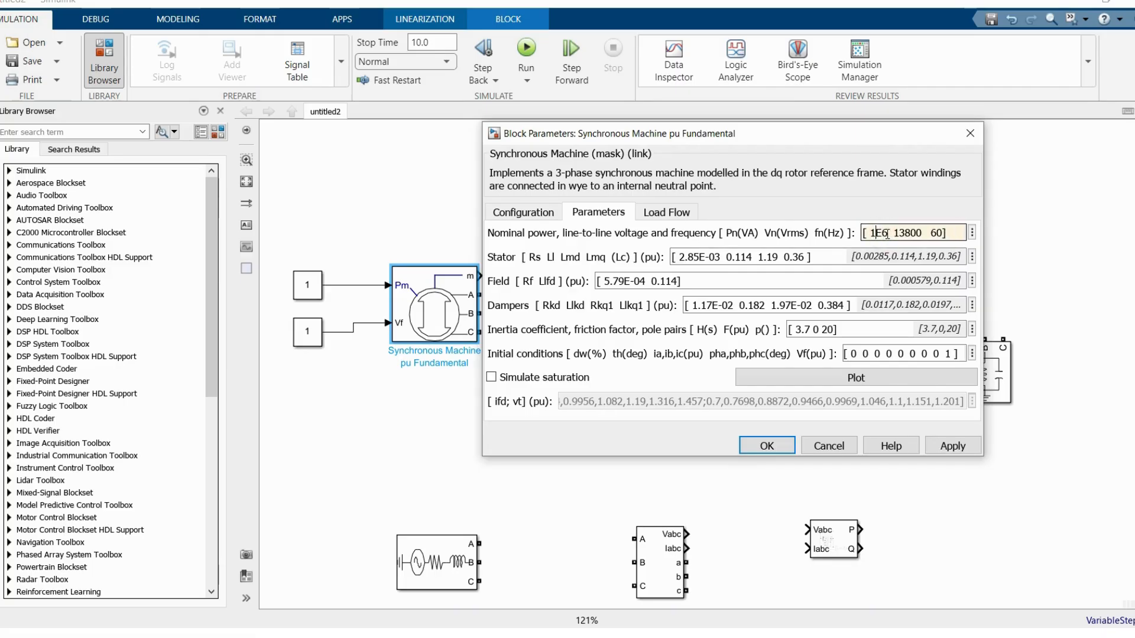
text(00)
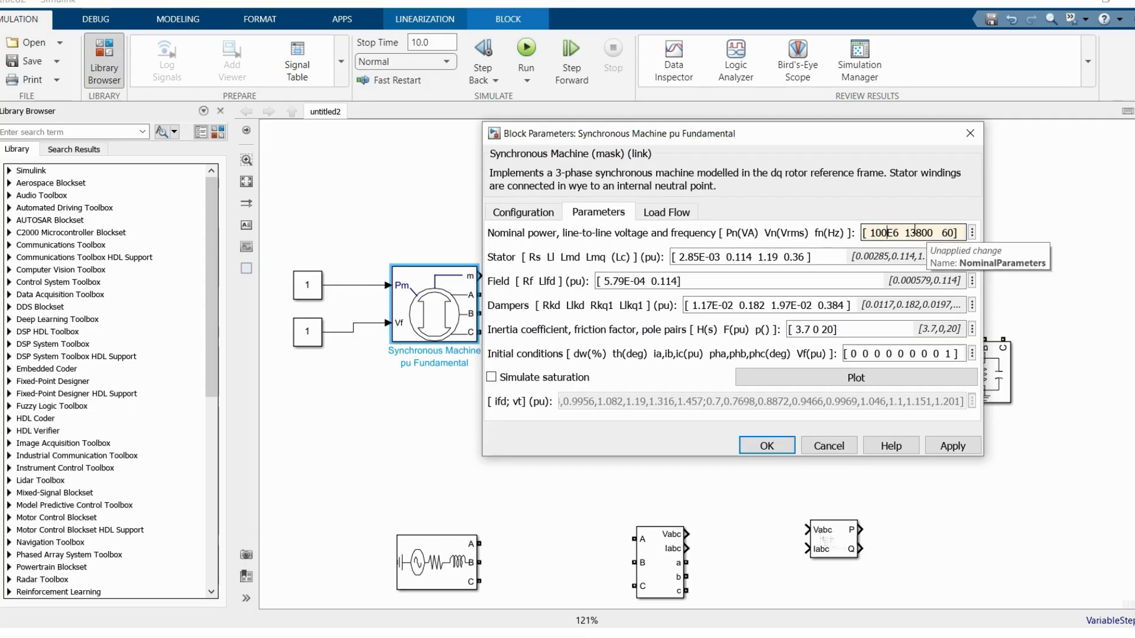
click(914, 230)
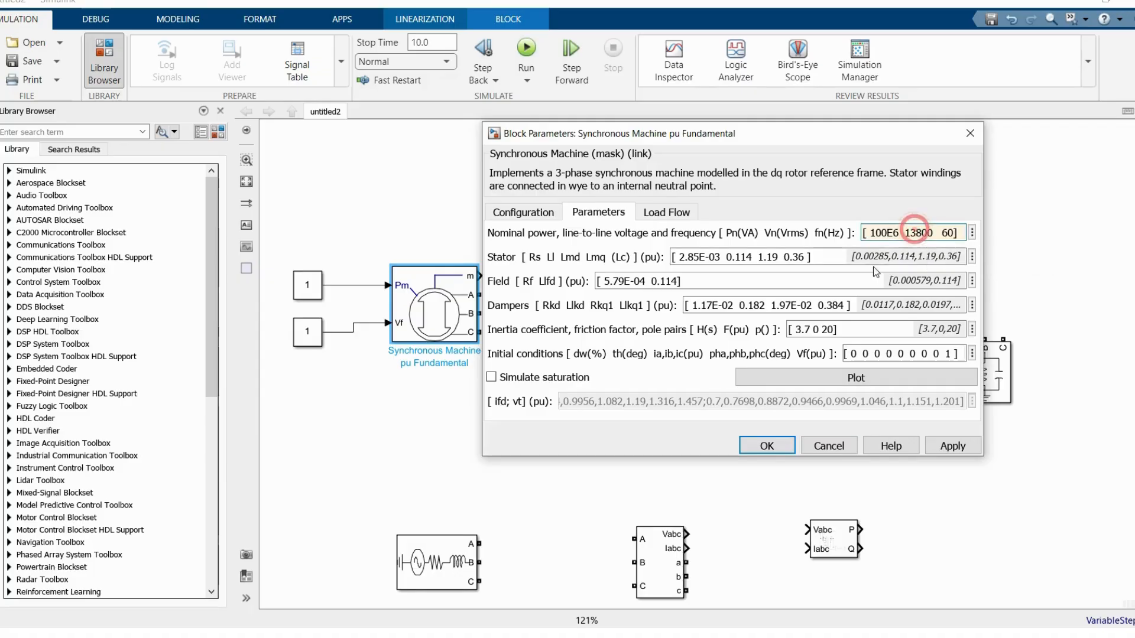
click(766, 447)
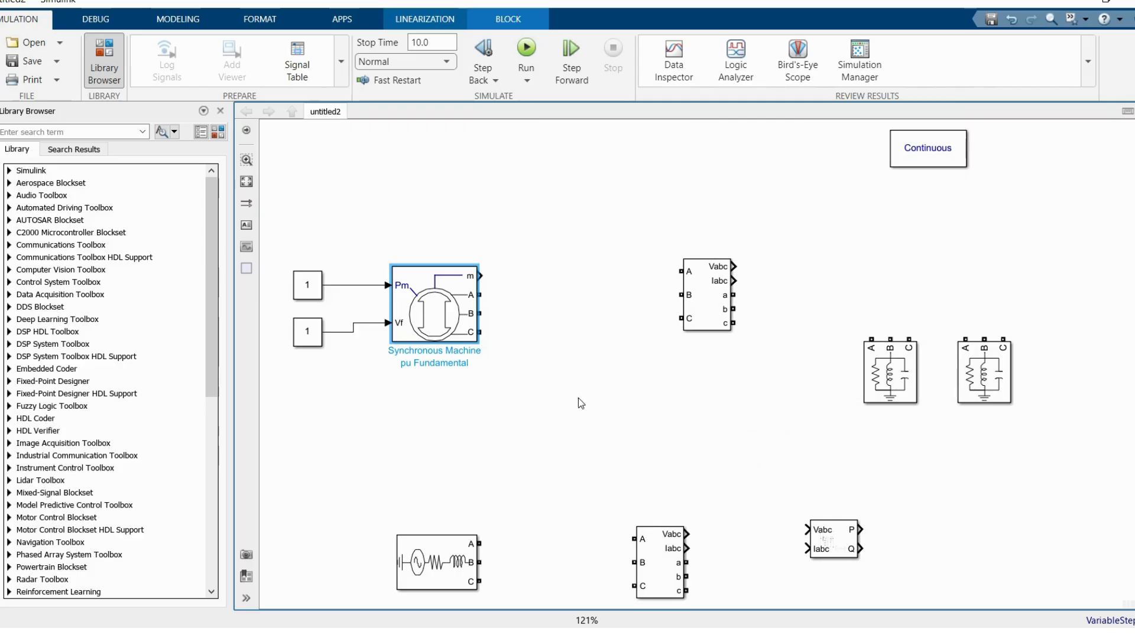
Step: Connect the synchronous machine's A, B and C terminals to the matching inputs of the upper V-I measurement block
click(578, 398)
drag(483, 291, 682, 272)
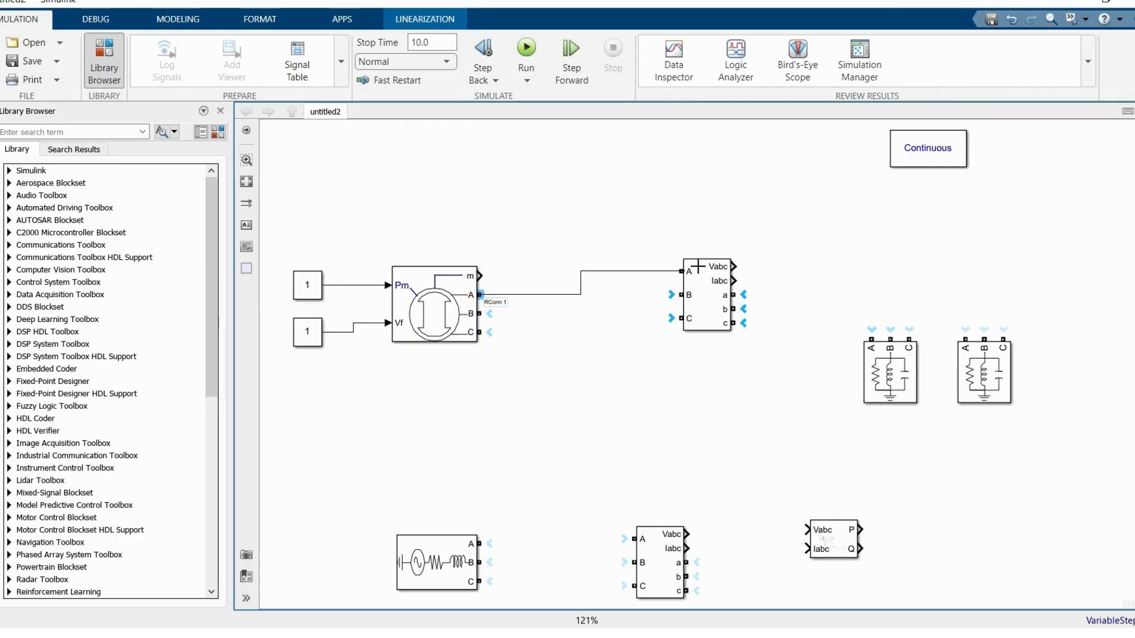
drag(486, 312, 680, 295)
drag(480, 332, 681, 319)
Step: Set the Three-Phase Source's phase-to-phase voltage to 13.8e3 Vrms
click(668, 552)
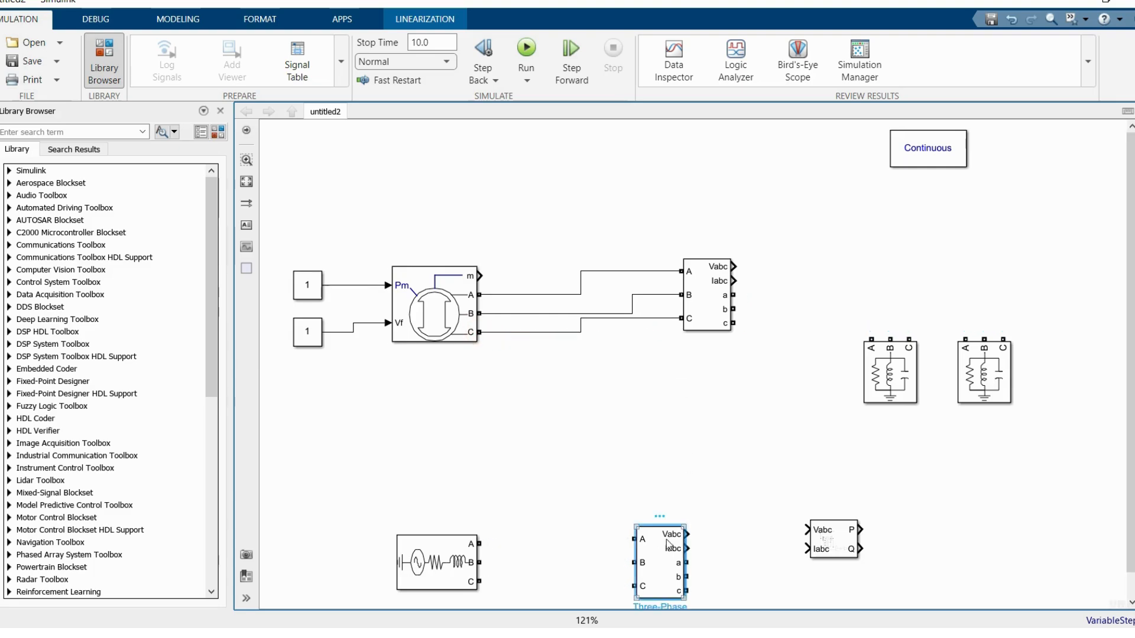
click(833, 539)
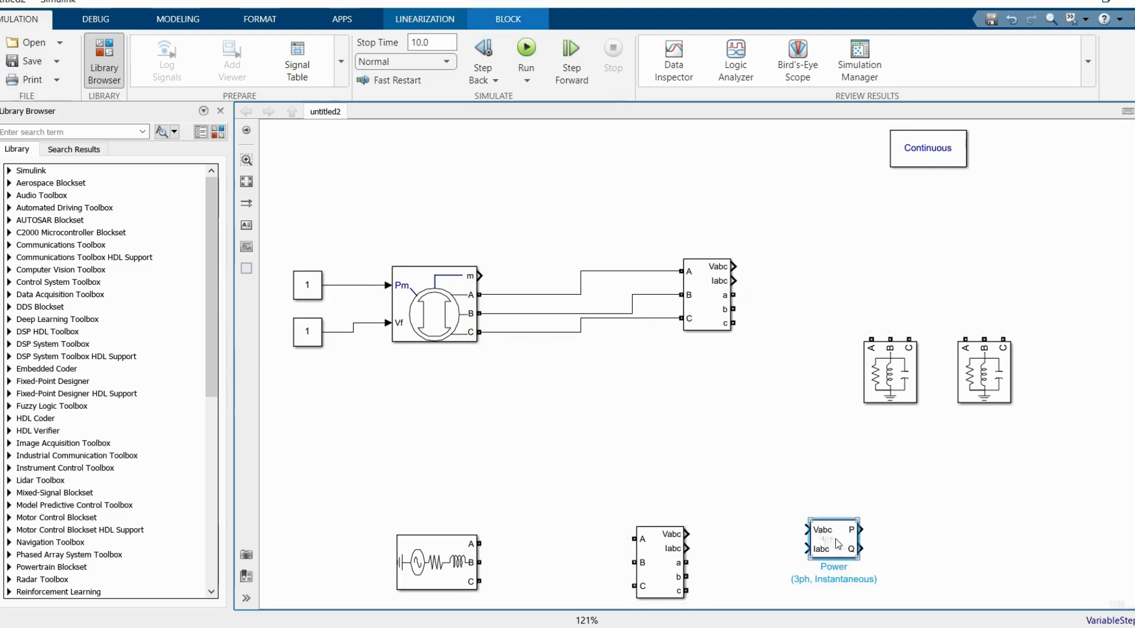
double_click(452, 551)
double_click(653, 374)
text(13.)
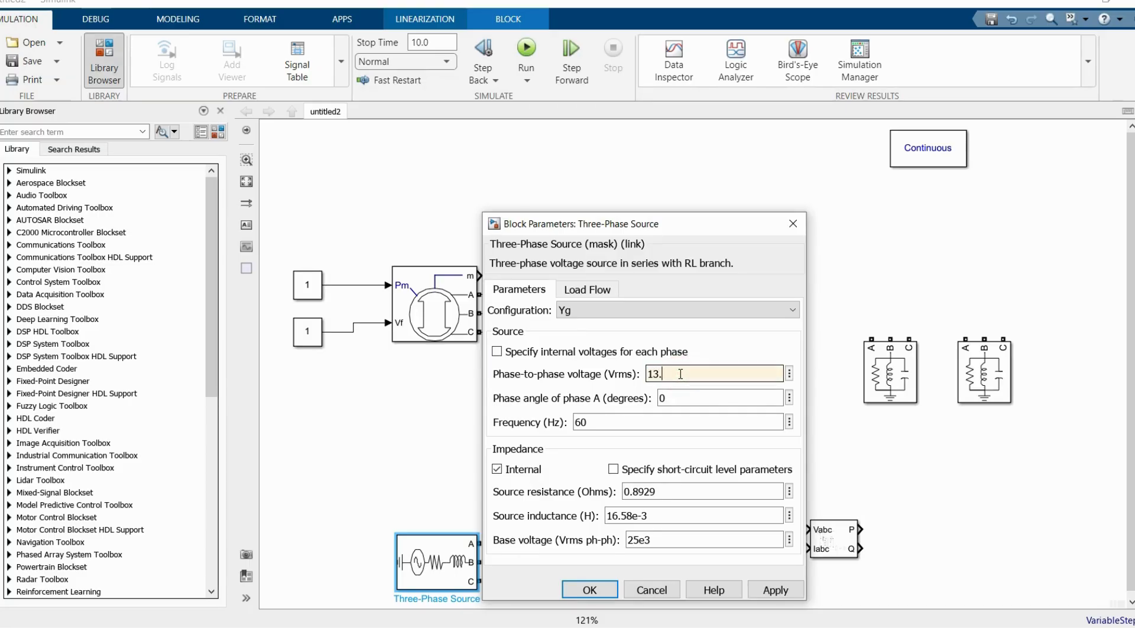
text(e3)
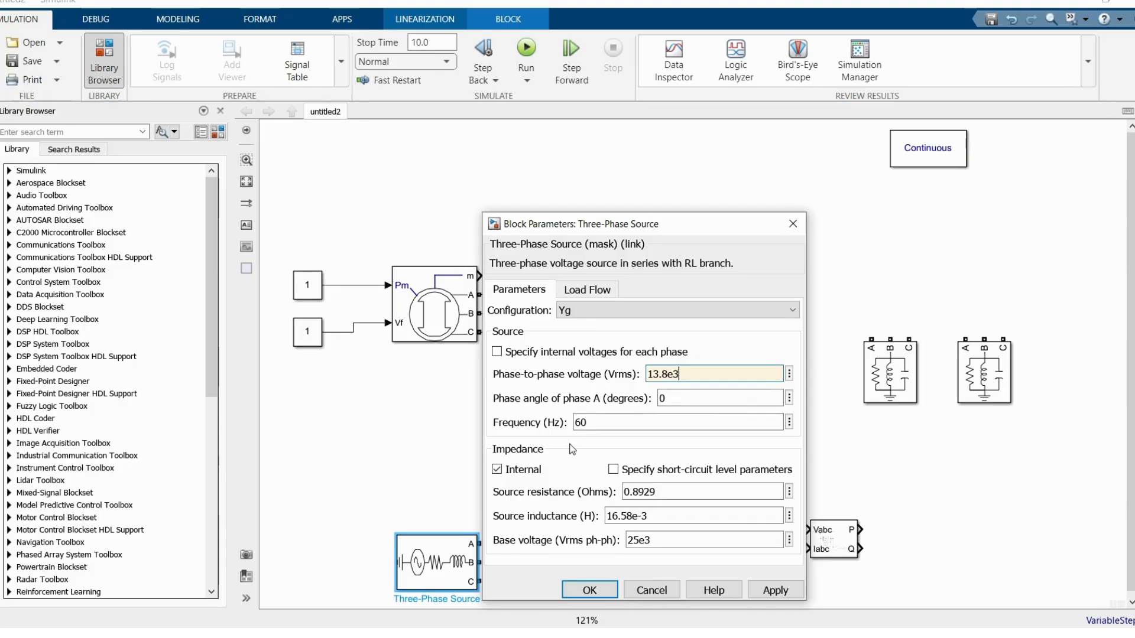
click(600, 588)
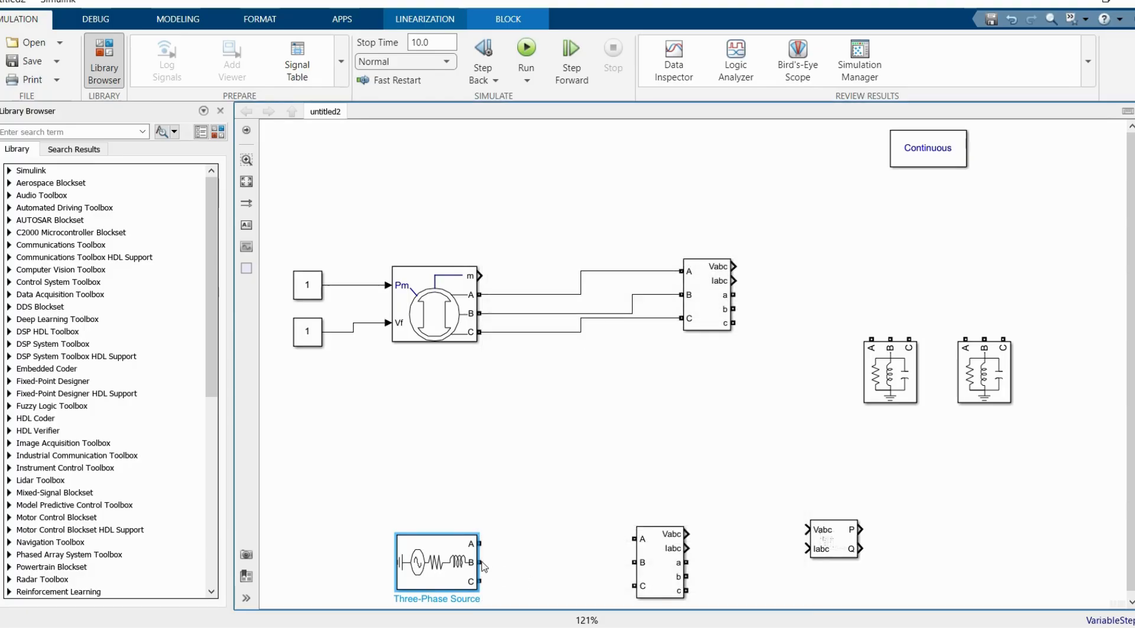
Step: Connect the Three-Phase Source's A, B and C terminals to the matching inputs of the lower V-I measurement block
drag(478, 544, 634, 539)
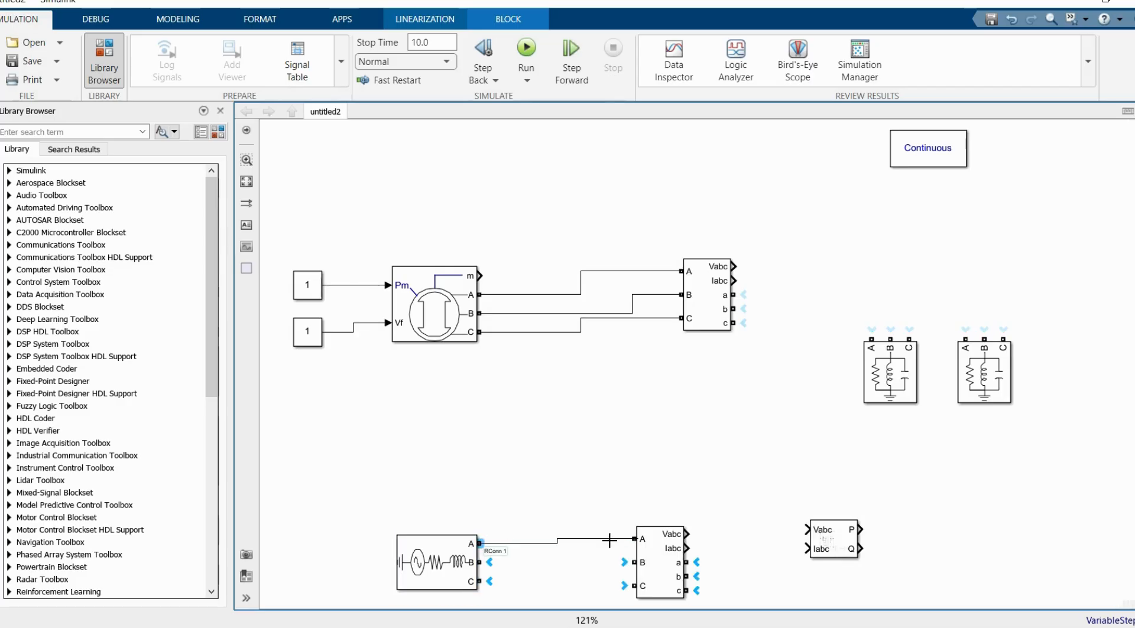
drag(481, 563, 634, 563)
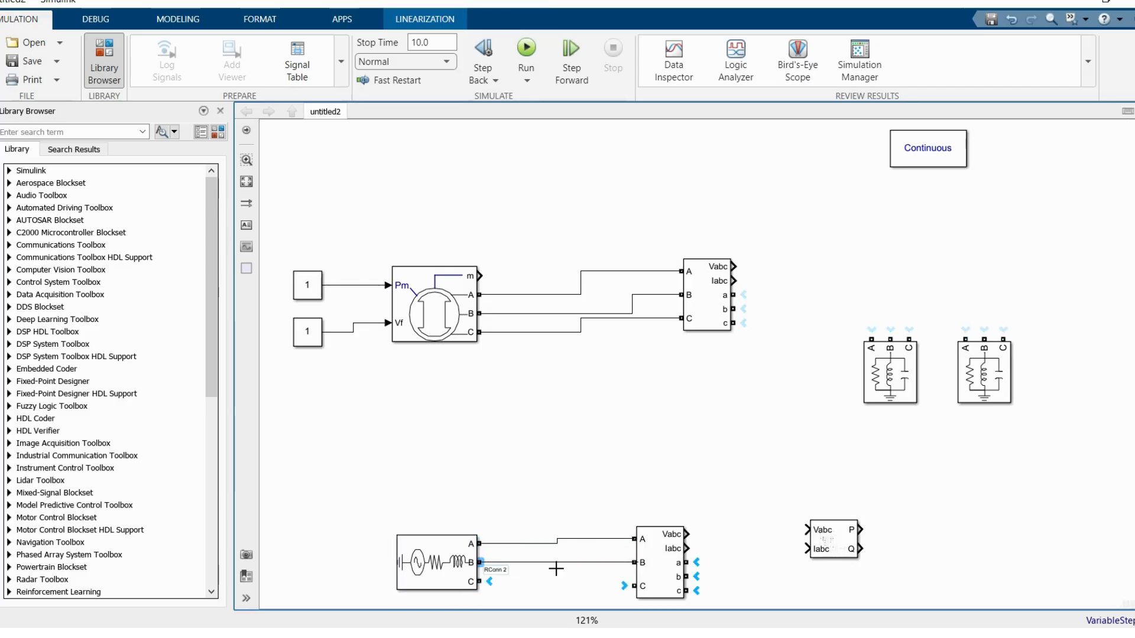
drag(482, 581, 586, 553)
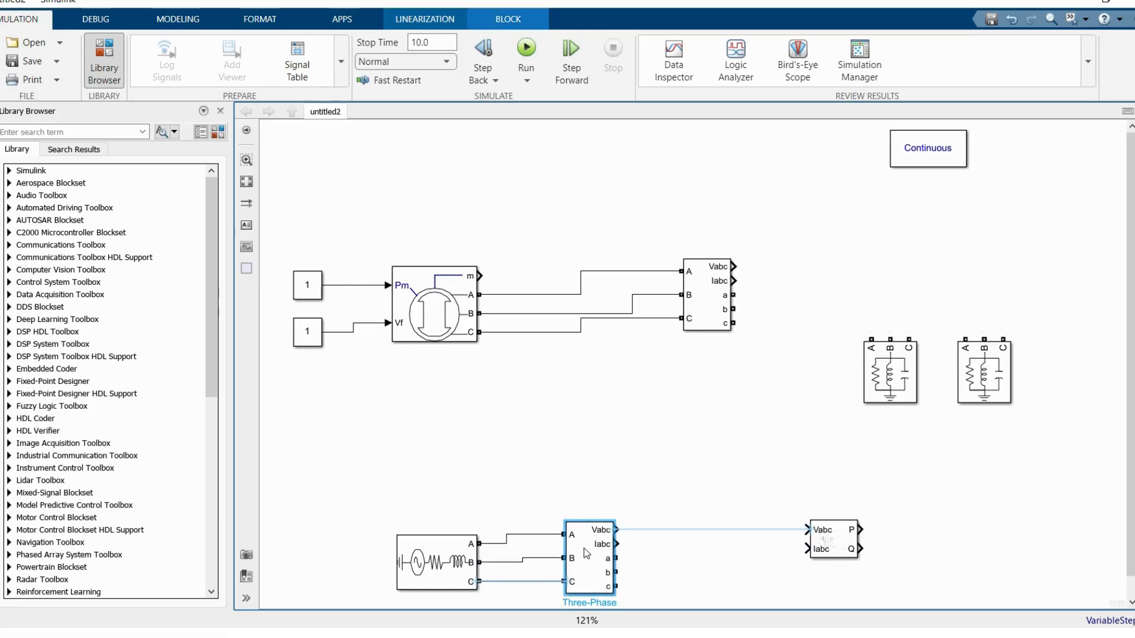
Step: Connect the lower V-I measurement's Vabc and Iabc outputs to the matching inputs of the power measurement block
click(679, 558)
click(631, 531)
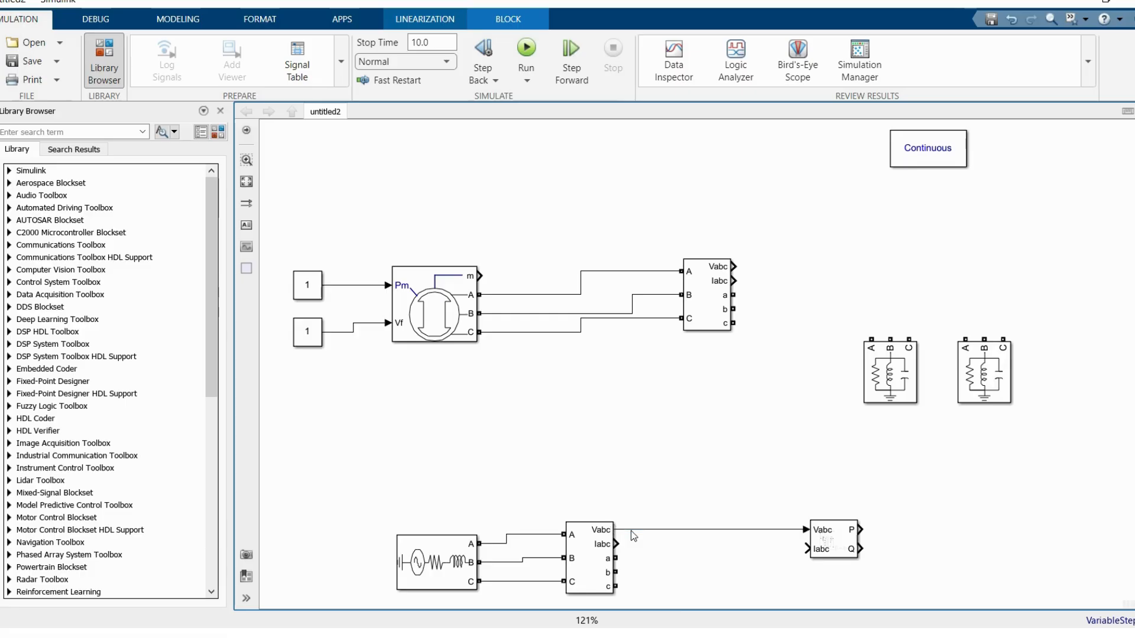
drag(617, 544, 807, 548)
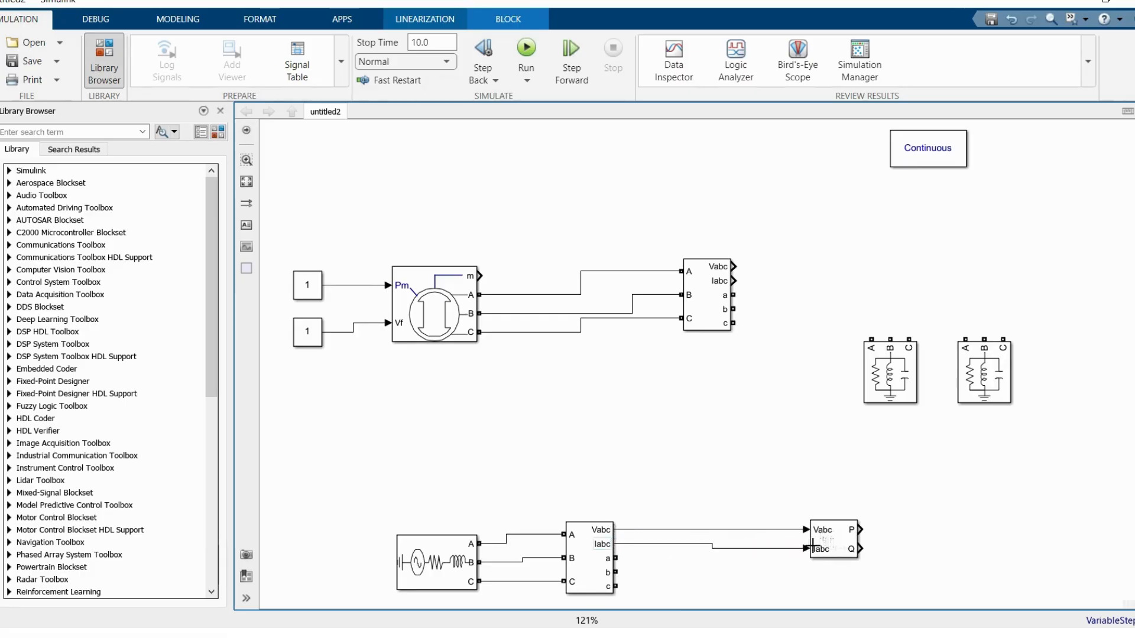
Step: Add a Scope beside the power measurement block and connect the P and Q outputs to it
double_click(957, 477)
text(sq)
key(BackSpace)
text(c)
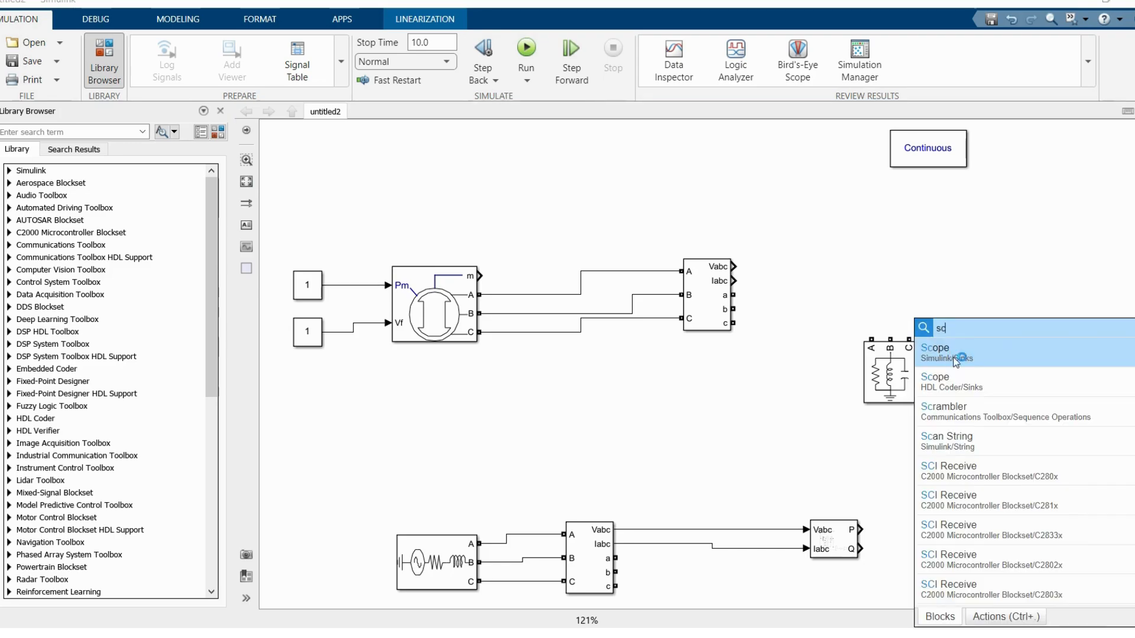
click(955, 362)
drag(958, 478, 973, 526)
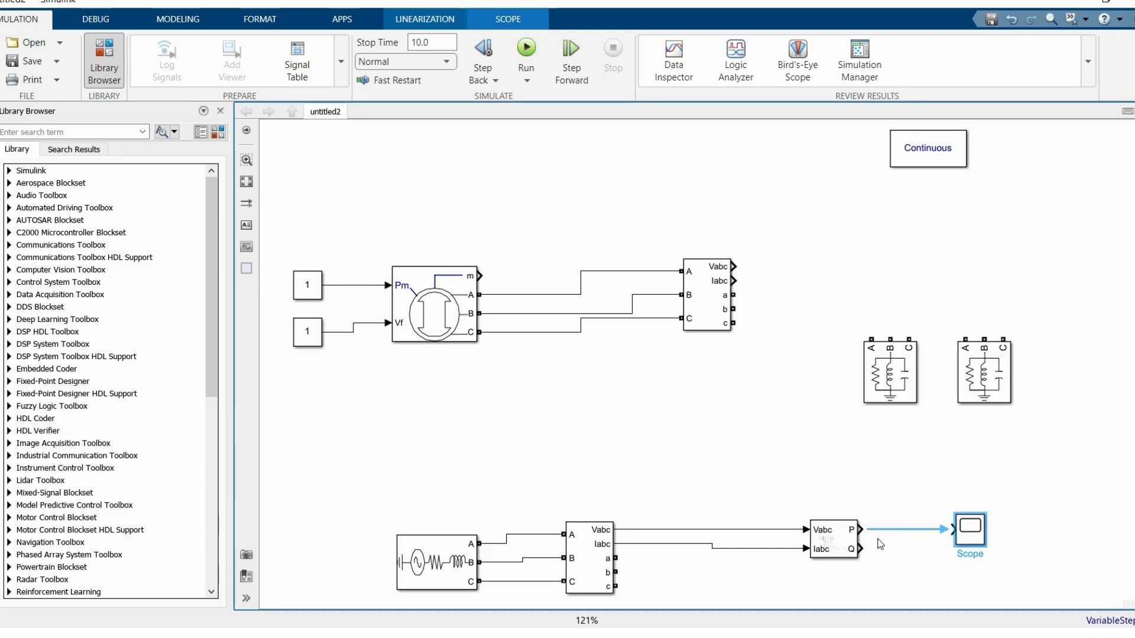
click(874, 531)
drag(862, 549, 953, 538)
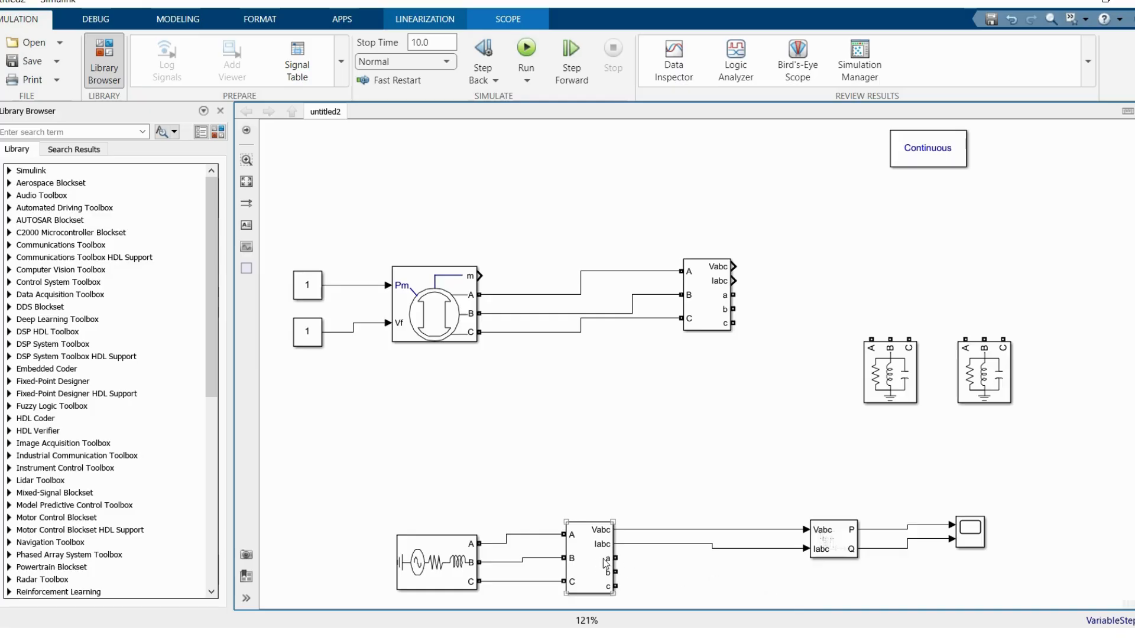
Step: Shift the source and lower V-I measurement away from the power block, and connect the measurement's a, b, c outputs to the machine's A, B, C lines
drag(586, 560, 559, 560)
drag(460, 559, 357, 556)
drag(580, 560, 533, 295)
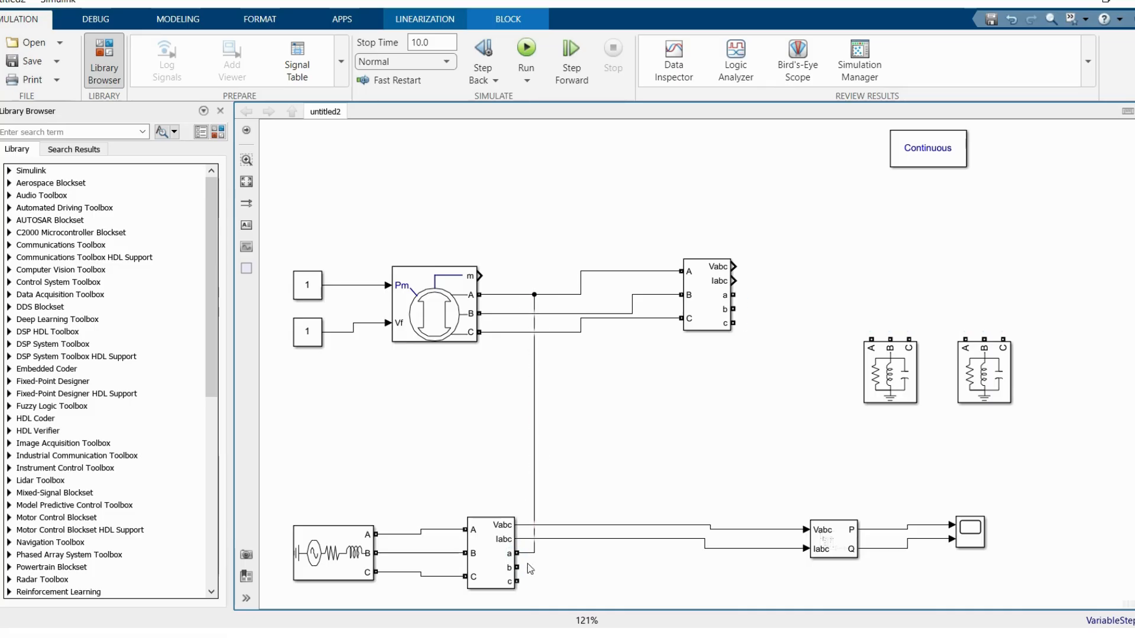
drag(518, 567, 568, 313)
drag(517, 581, 605, 322)
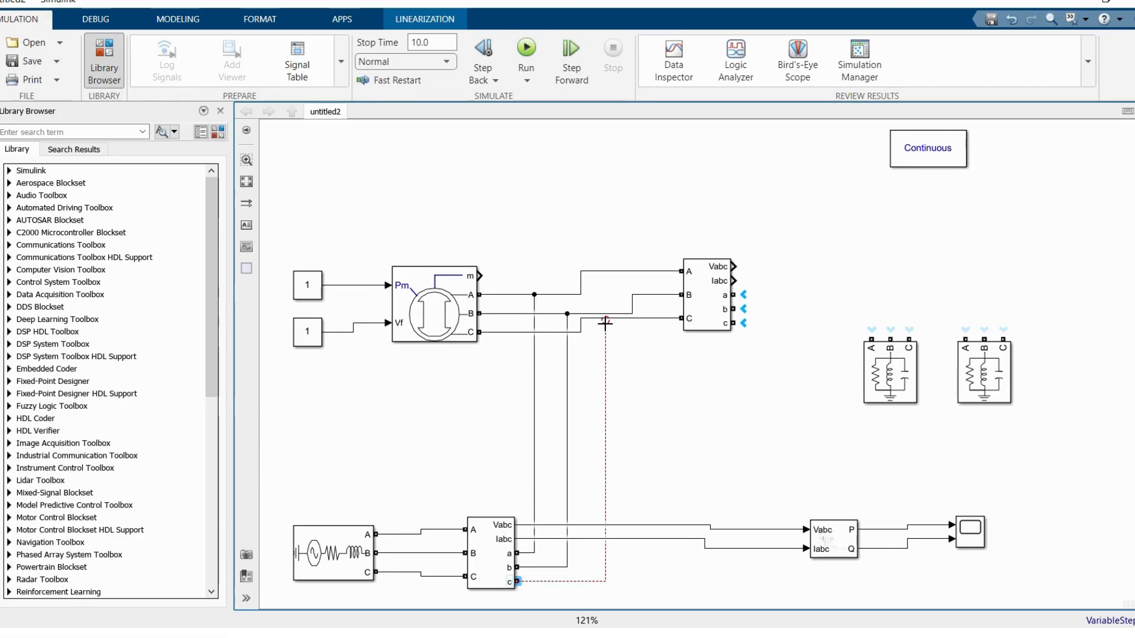
drag(605, 319, 605, 318)
click(711, 374)
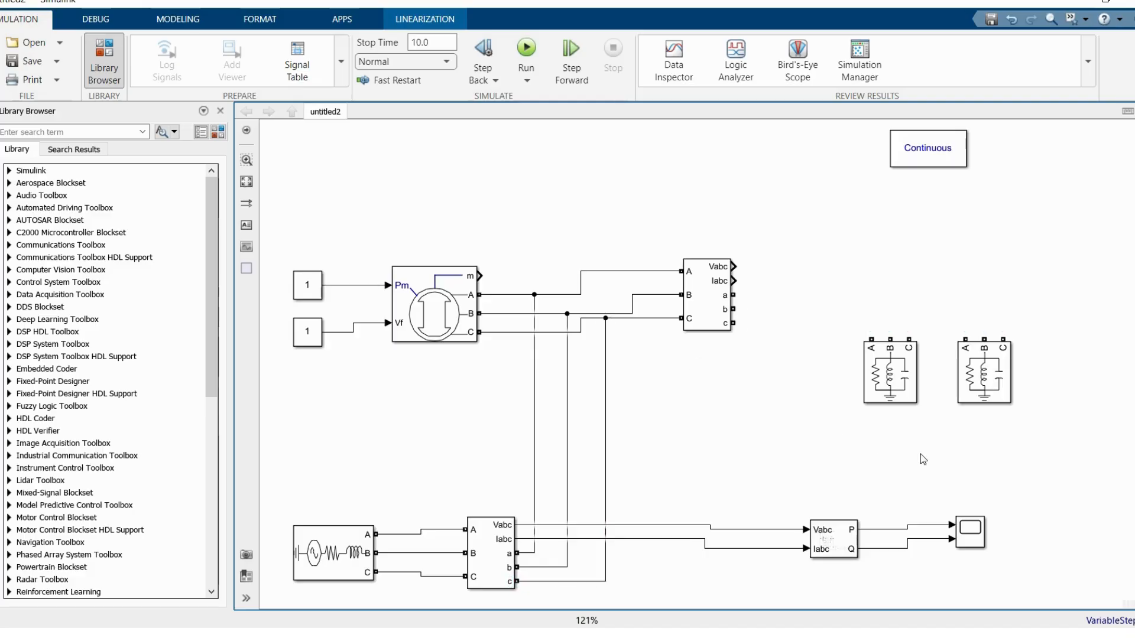
Step: Move Three-Phase Parallel RLC Load1 farther from the other load and set its nominal phase-to-phase voltage to 13.8e3 Vrms
drag(977, 375, 1028, 362)
double_click(1031, 361)
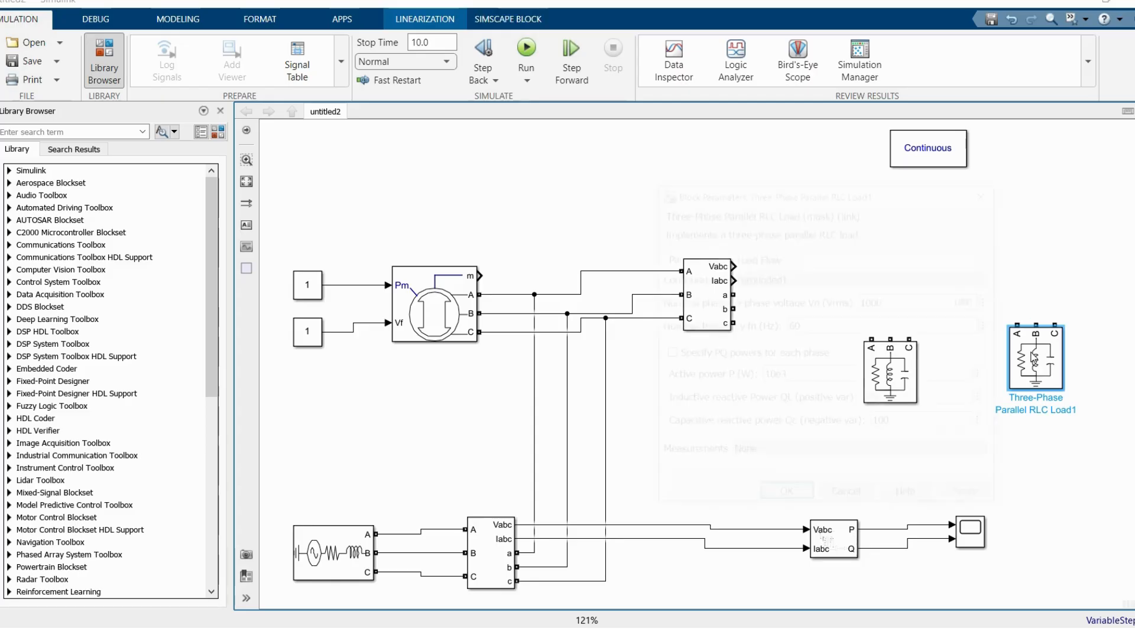
click(792, 374)
click(890, 296)
text(1)
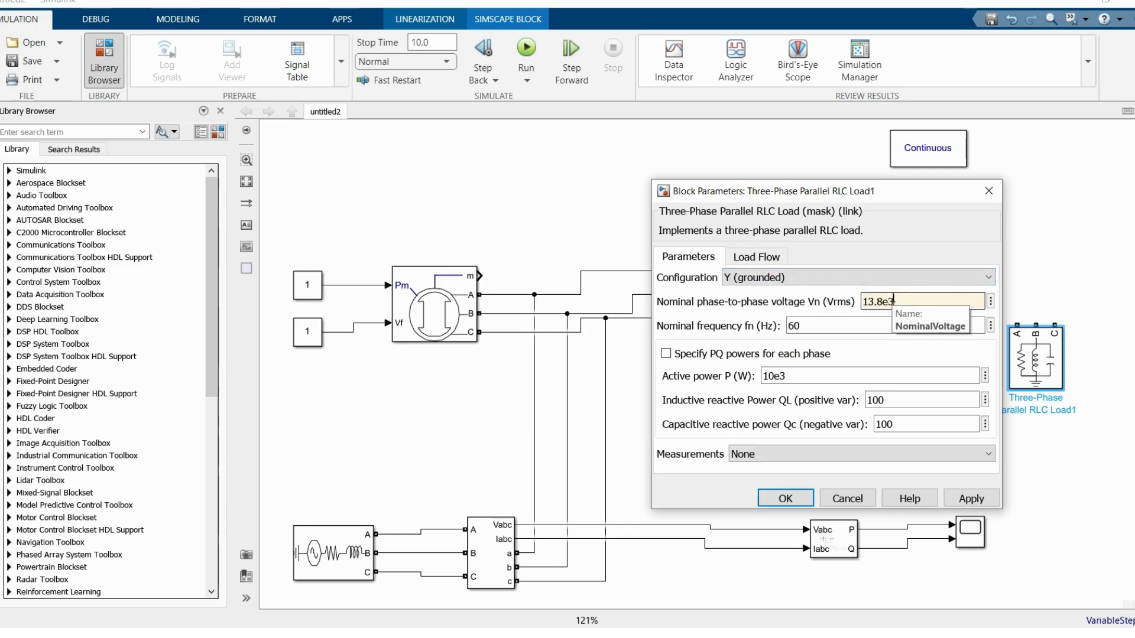
text(3.8e3)
Step: Set Load1's active power to 25e6 W and both inductive and capacitive reactive powers to 0, and reposition the block slightly
click(805, 374)
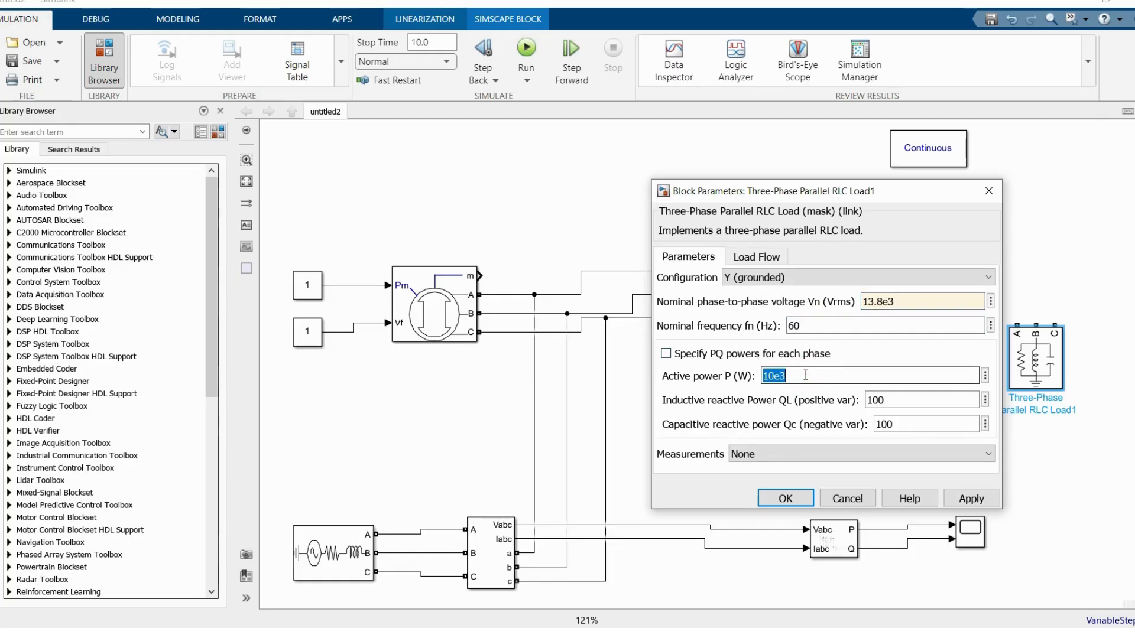
text(25e6)
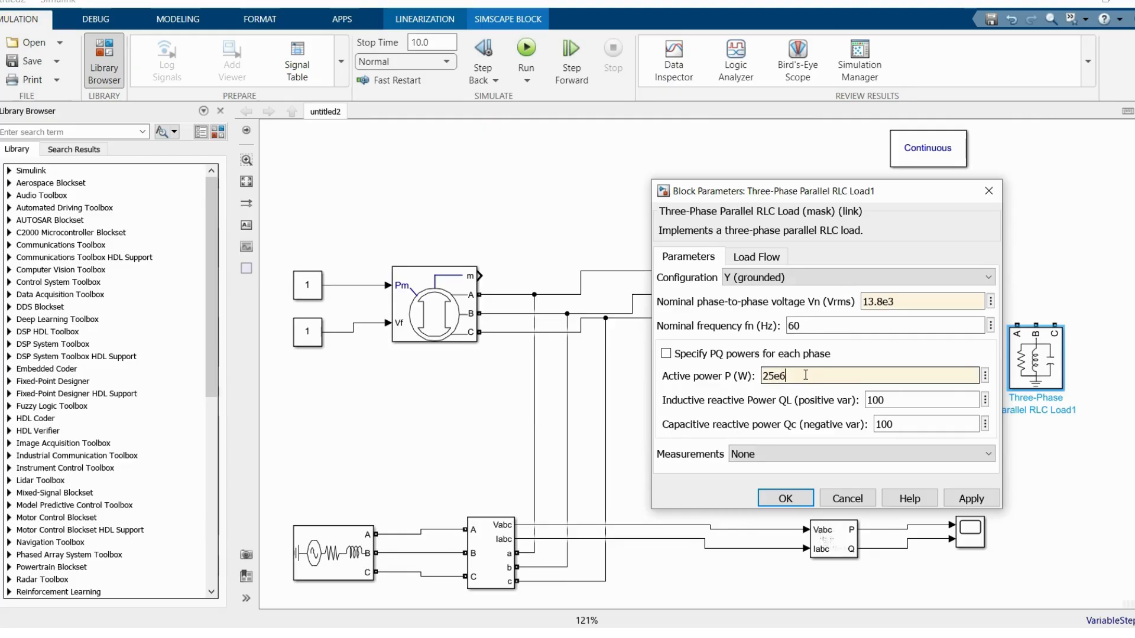
click(901, 407)
text(0)
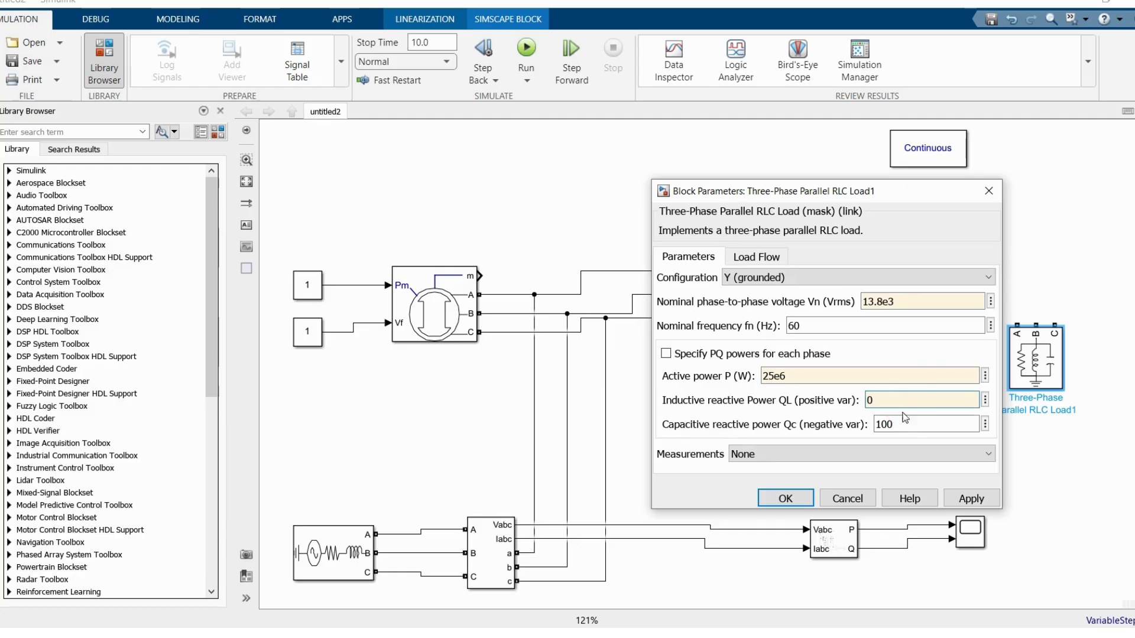
click(906, 425)
text(0)
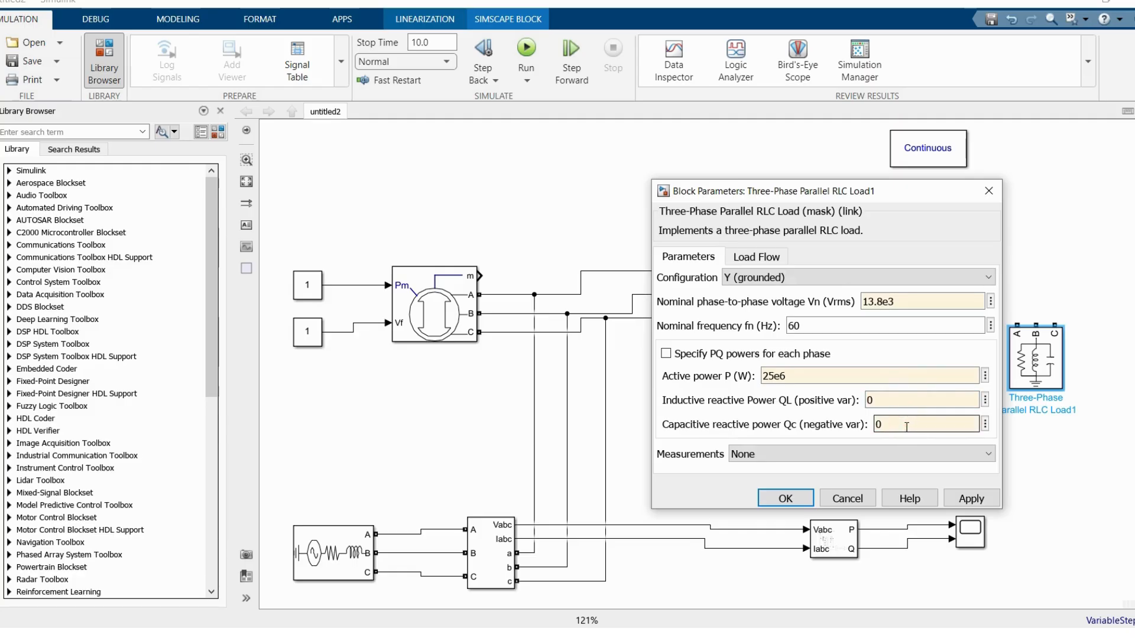
click(785, 498)
drag(1064, 383, 1087, 402)
Step: Set the nominal phase-to-phase voltage of the first Three-Phase Parallel RLC Load to 13.8e3 Vrms
double_click(889, 371)
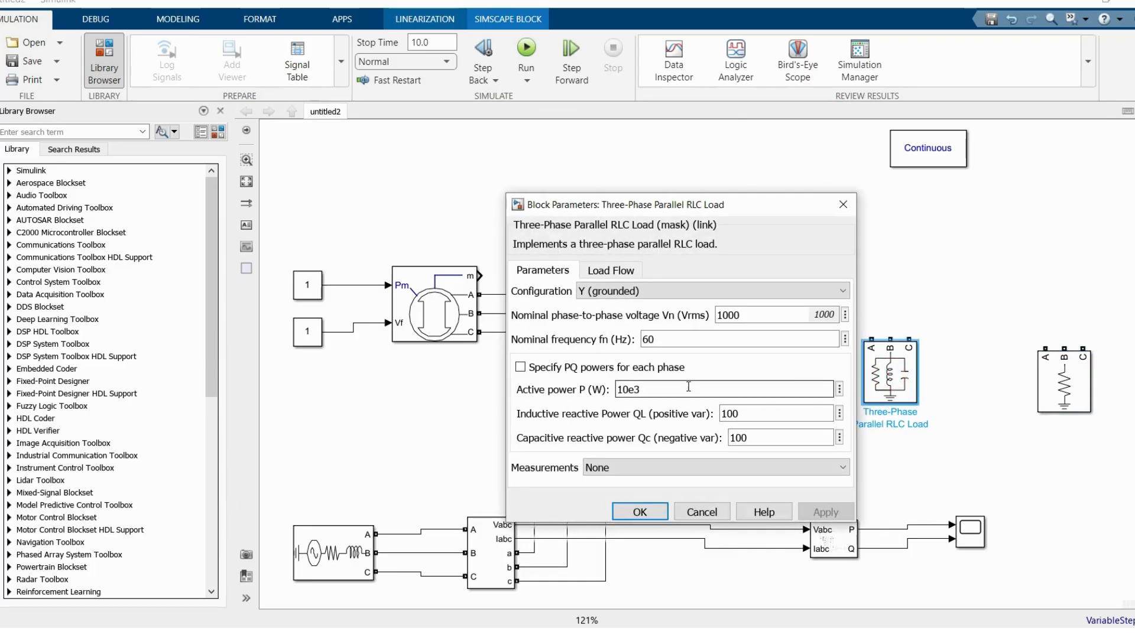
click(755, 315)
text(13.8)
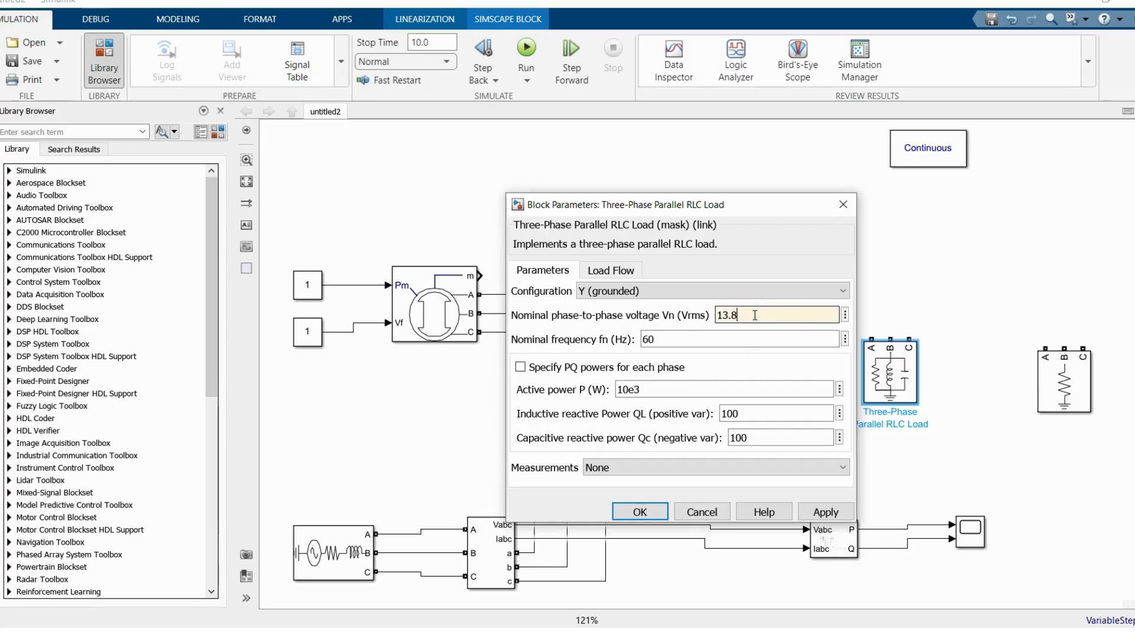
text(e3)
Step: Set the first load's active power to 40e6 W, inductive reactive power to 15e6 var and capacitive reactive power to 0
click(647, 388)
text(40e6)
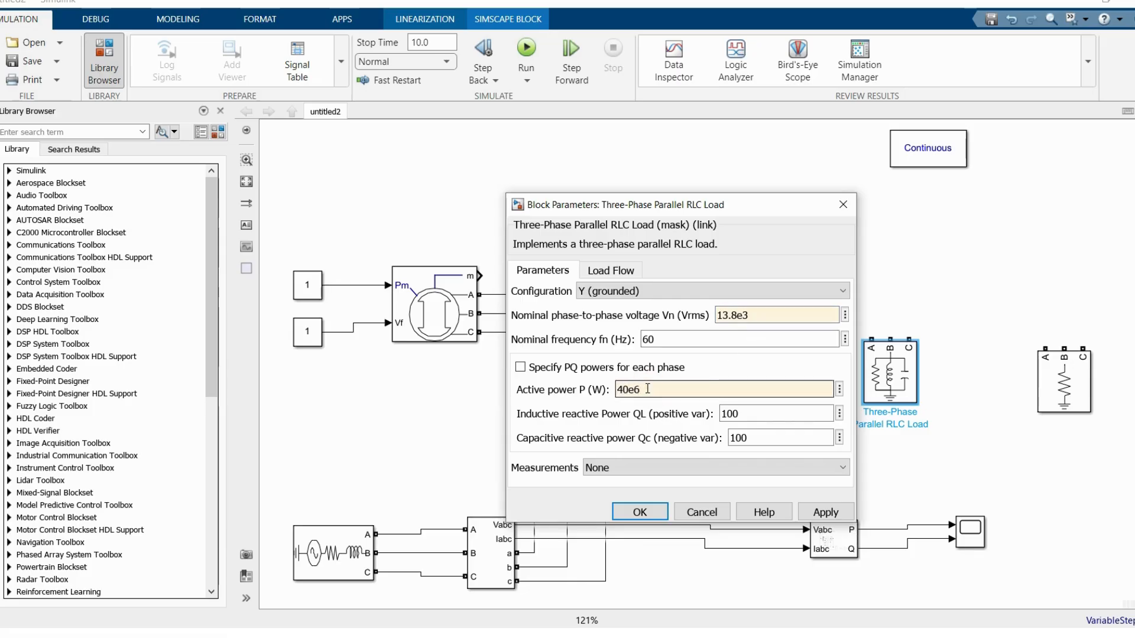
click(760, 414)
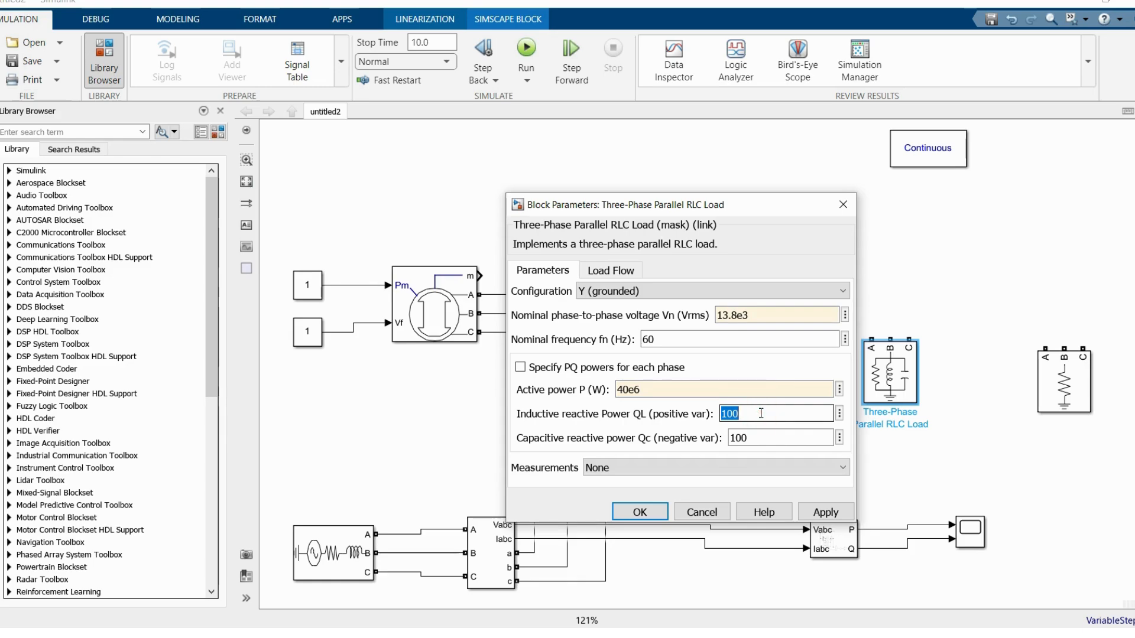
text(15e)
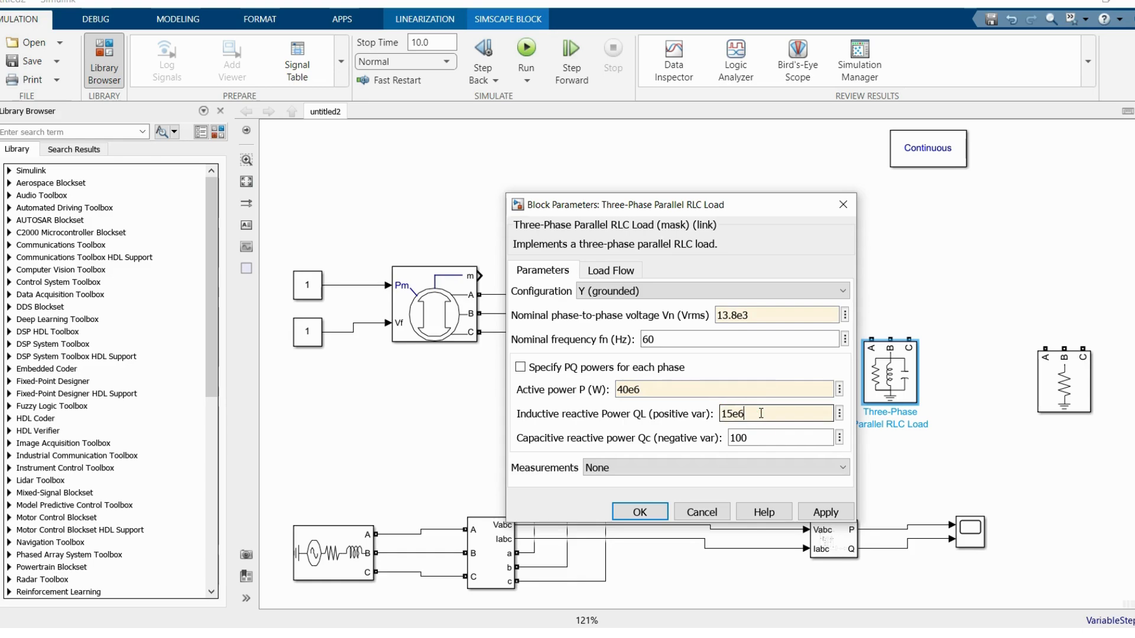
text(6)
click(770, 438)
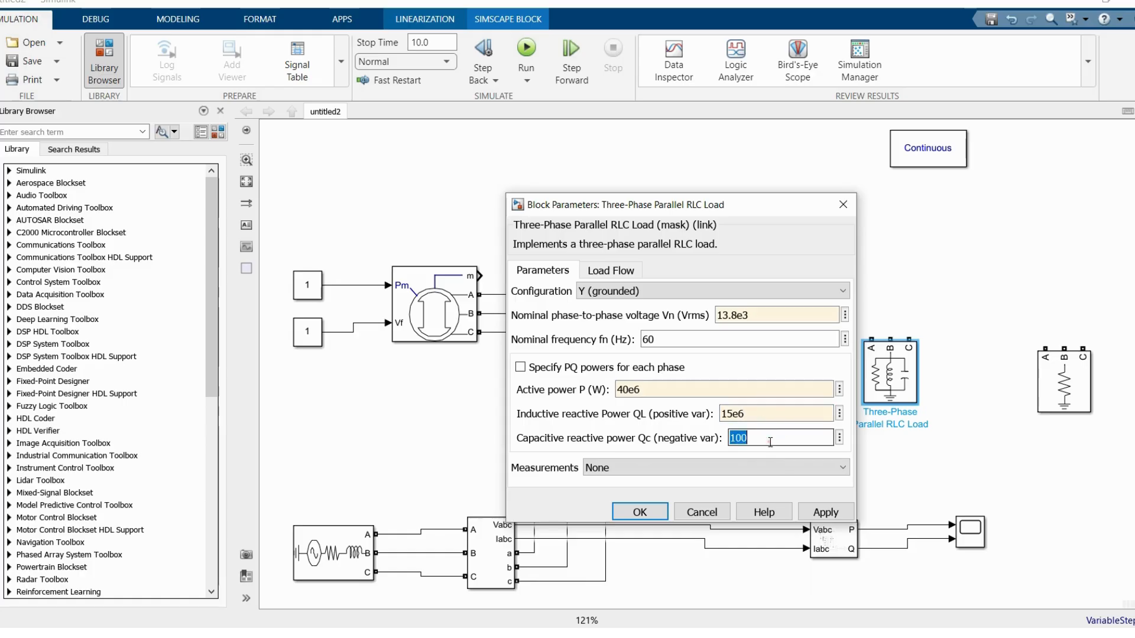
text(0)
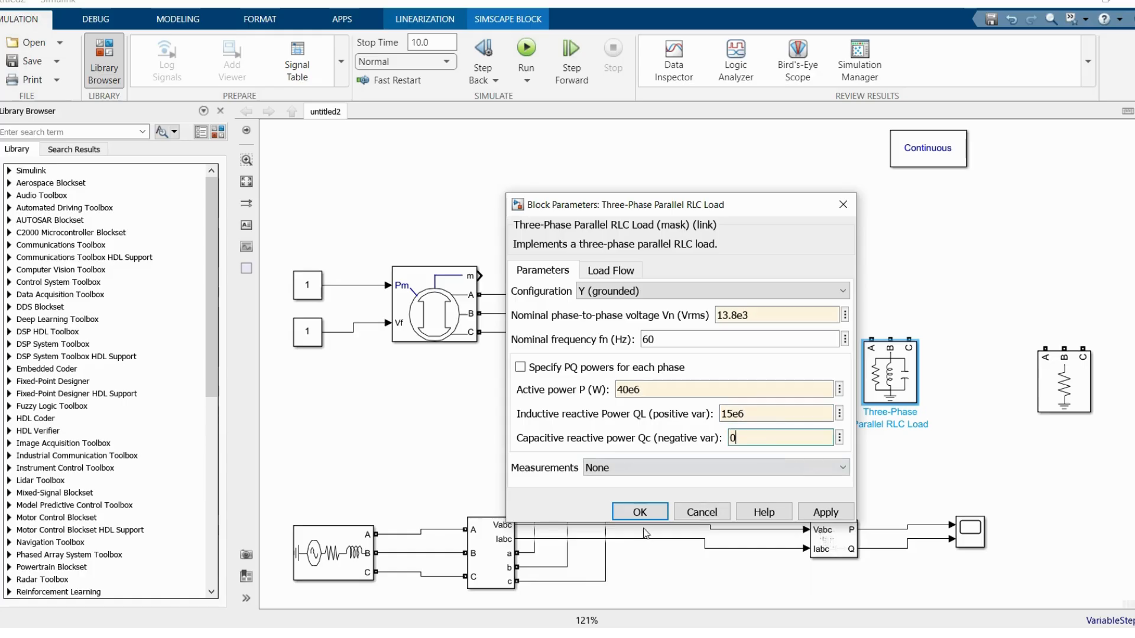
click(639, 510)
Step: Connect the upper V-I measurement's a, b and c outputs to the A, B and C terminals of the first load
mouse_move(737, 294)
mouse_down()
mouse_move(815, 307)
mouse_move(872, 340)
mouse_up()
drag(733, 307, 890, 341)
drag(733, 322, 909, 341)
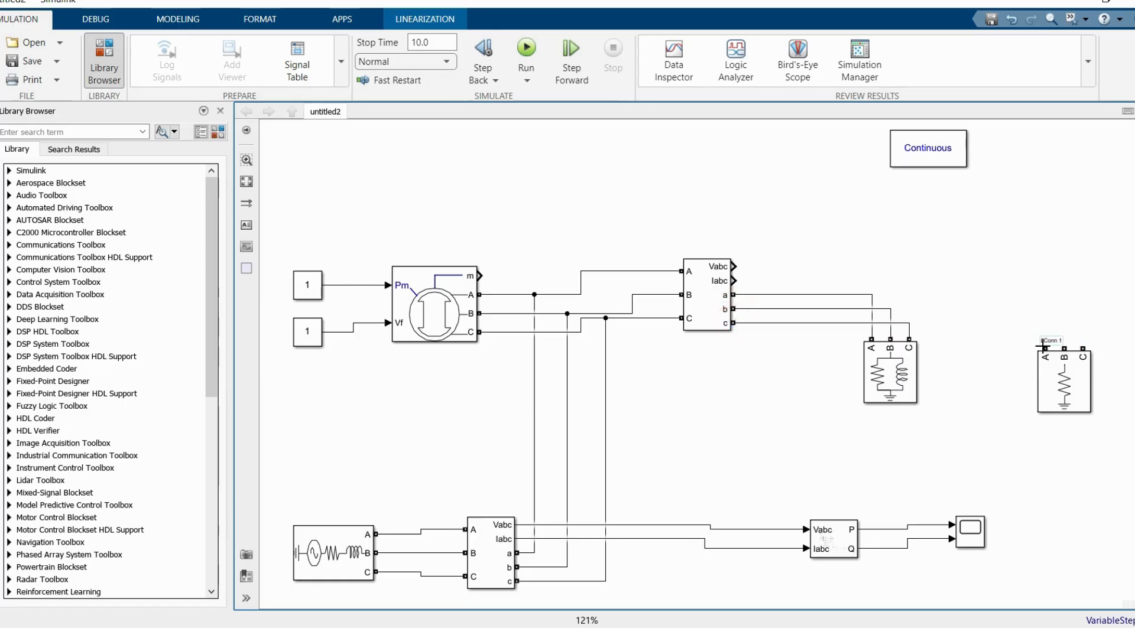
Step: Connect Load1's A, B and C terminals to the matching phase lines feeding the first load
drag(929, 303, 864, 294)
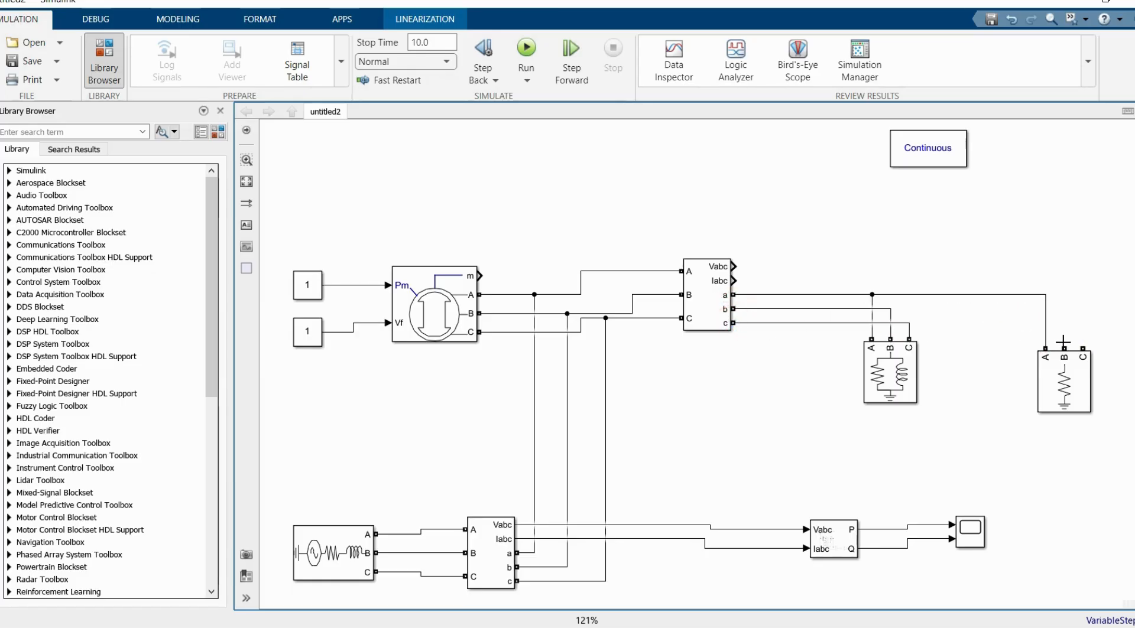
drag(969, 305, 890, 308)
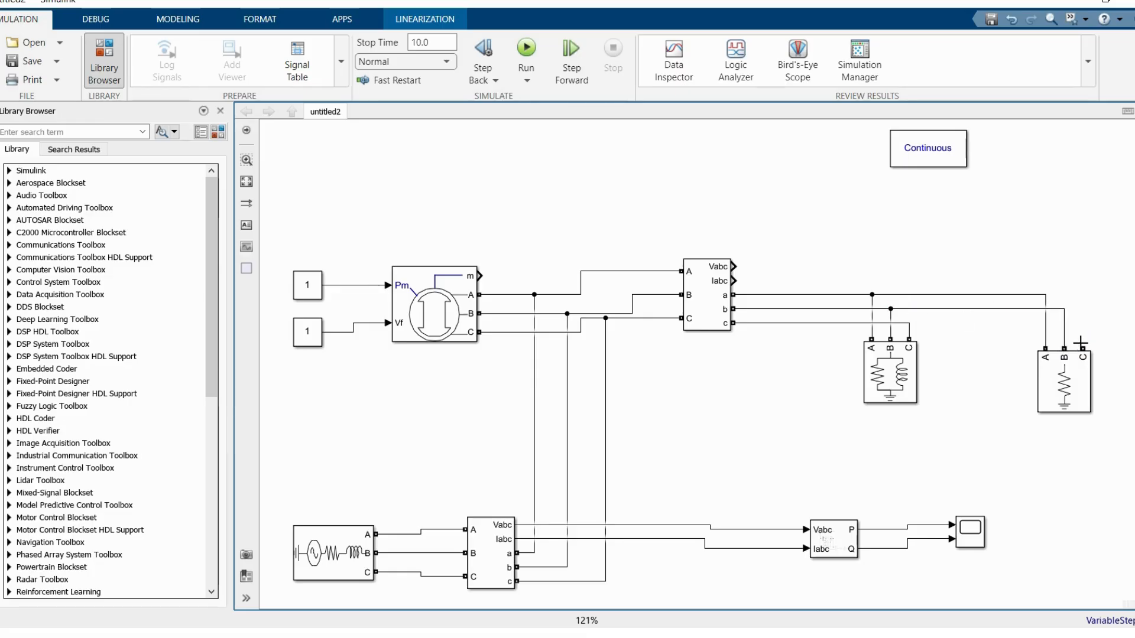
drag(1083, 348, 906, 321)
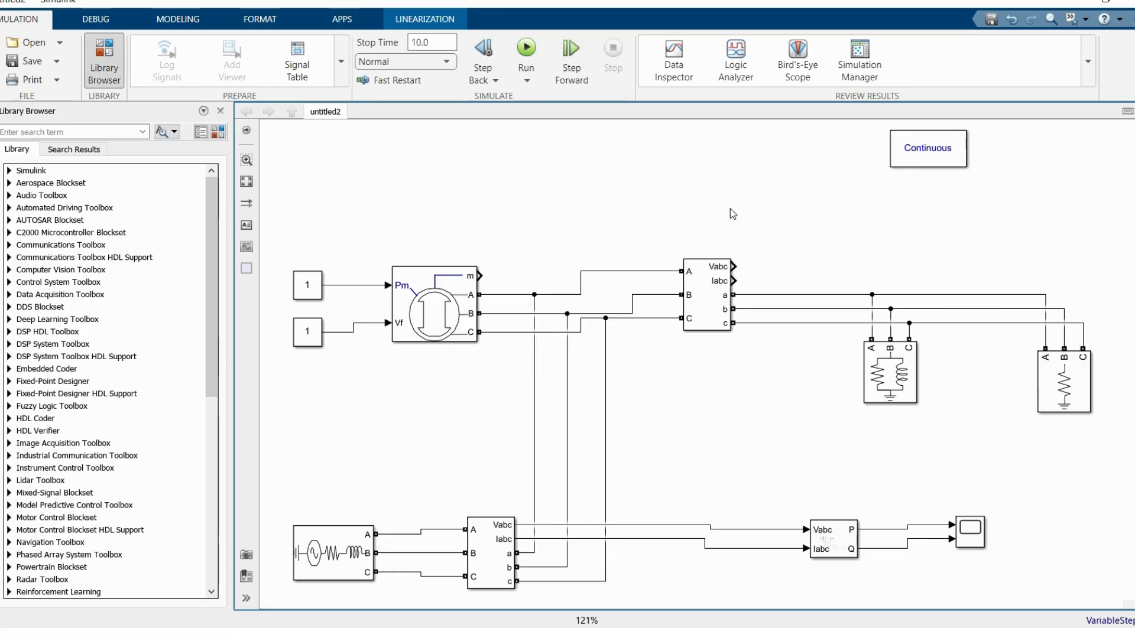
Step: Add a Bus Selector above the synchronous machine and connect the machine's m output to it
double_click(531, 161)
text(bus)
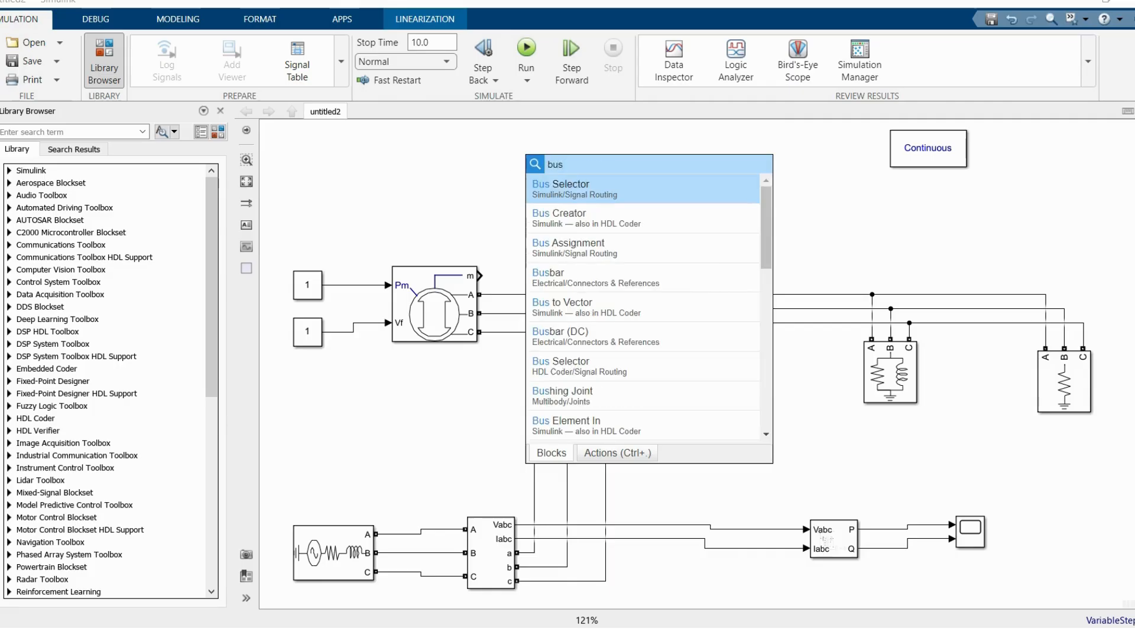
click(552, 189)
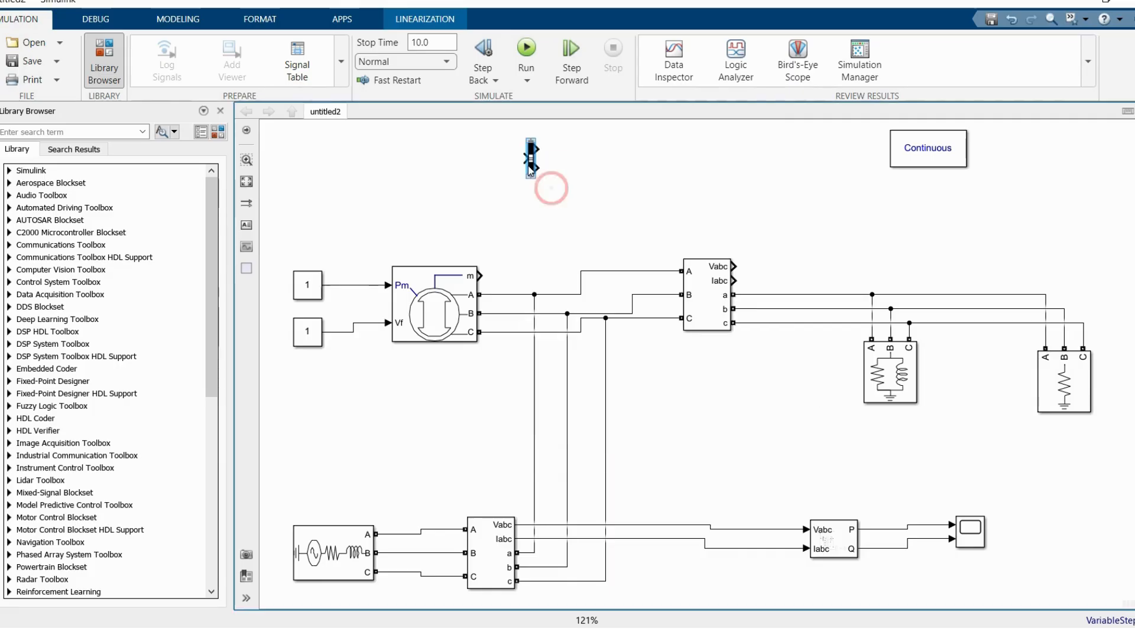
mouse_move(531, 227)
mouse_down()
mouse_move(530, 251)
mouse_move(524, 225)
mouse_up()
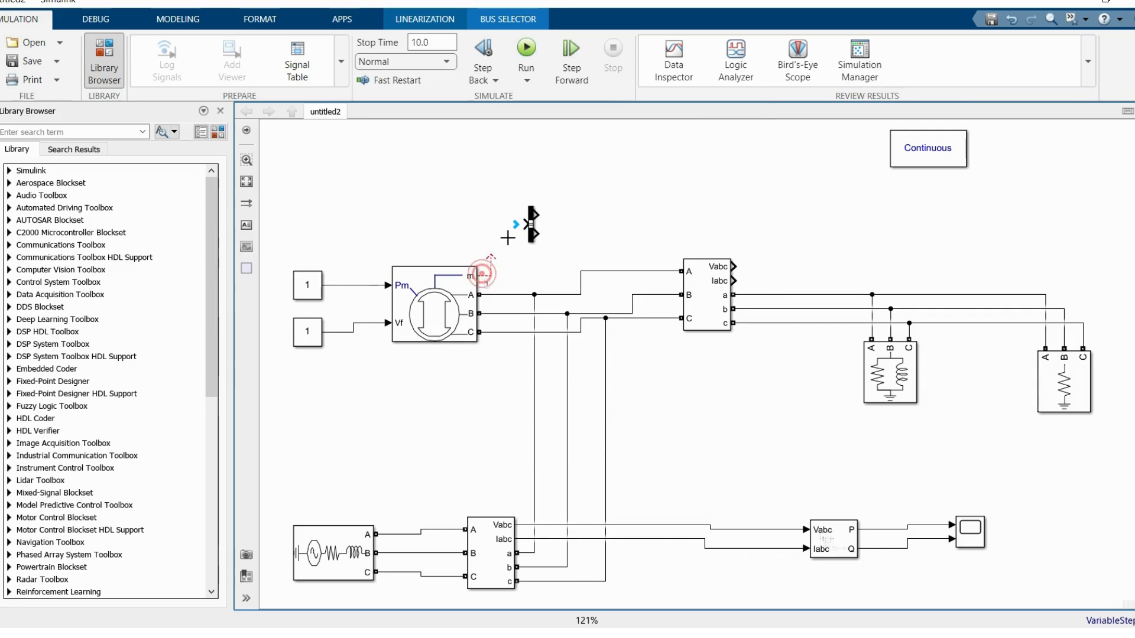
Step: Add a second Scope near the Bus Selector, above the machine's output lines
double_click(614, 163)
text(sc)
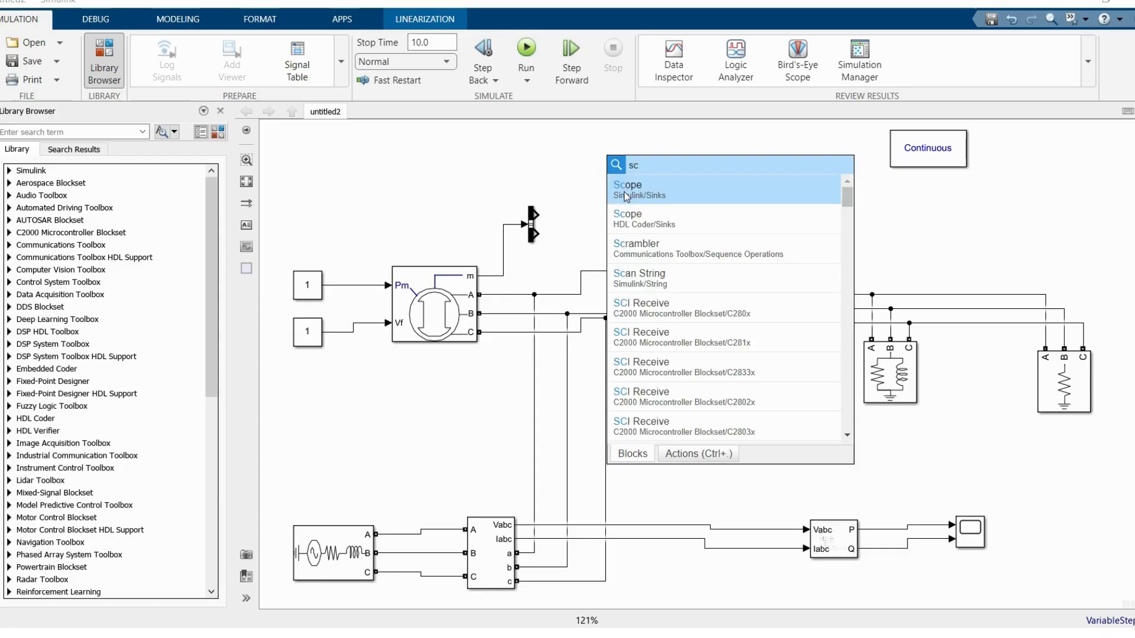
click(624, 191)
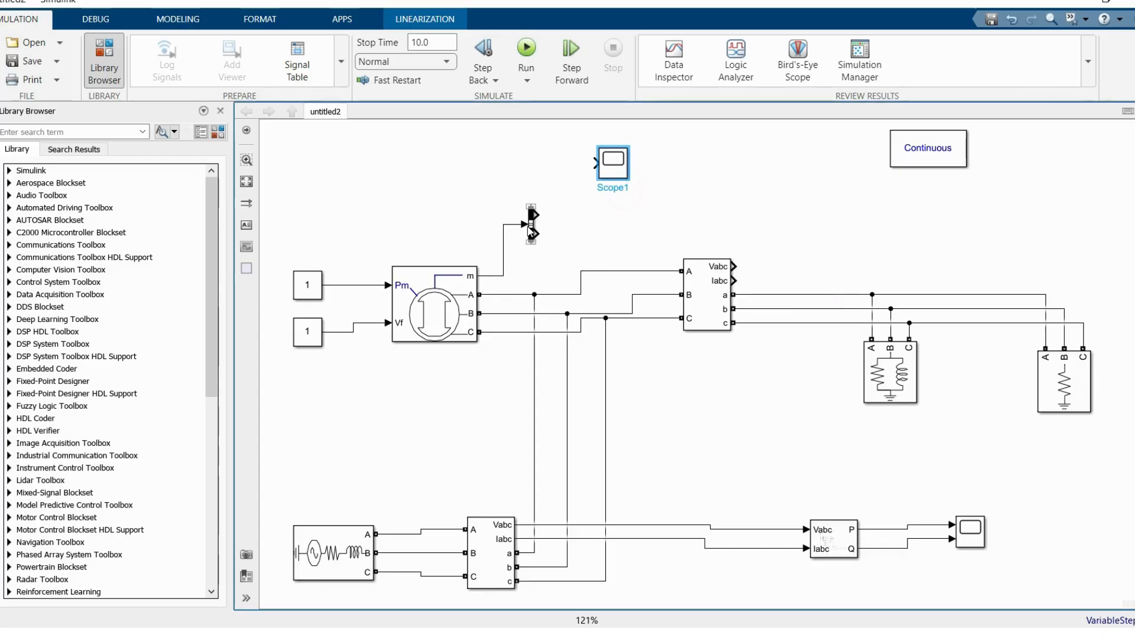
Step: Replace the Bus Selector's default signals with the Mechanical signal Rotor speed wm (pu)
double_click(529, 223)
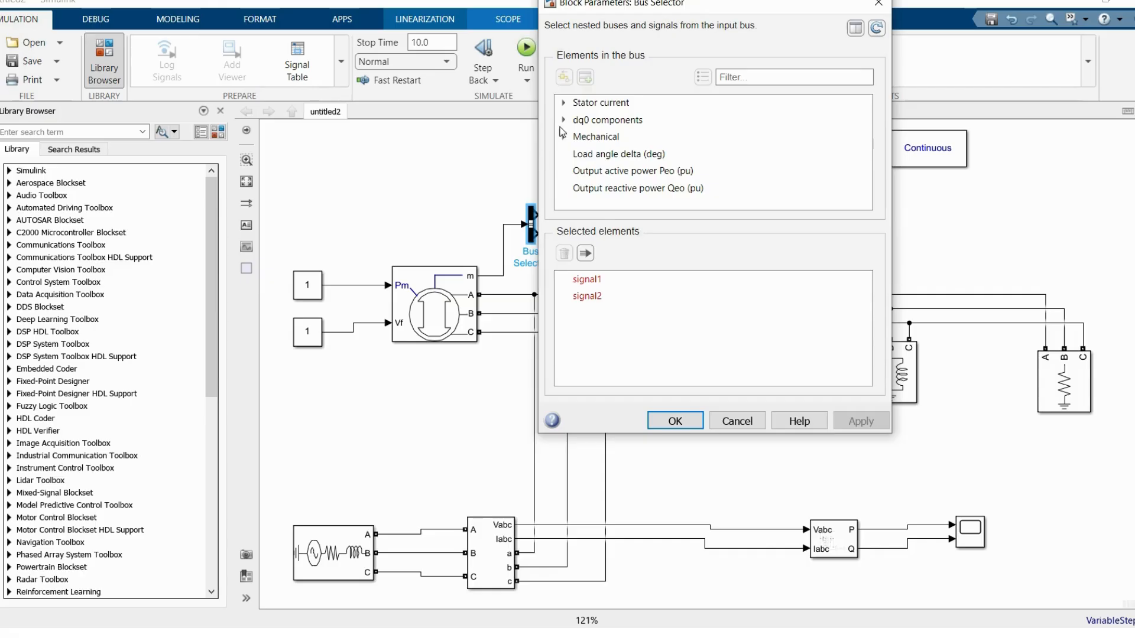
click(581, 281)
click(567, 253)
click(566, 252)
click(563, 137)
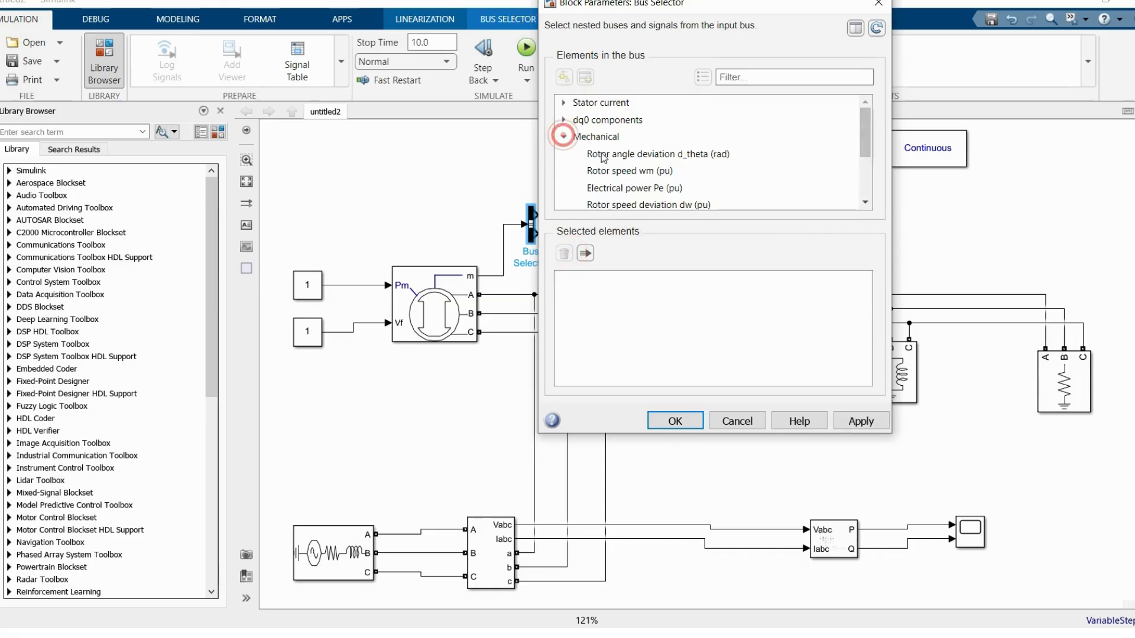
click(623, 171)
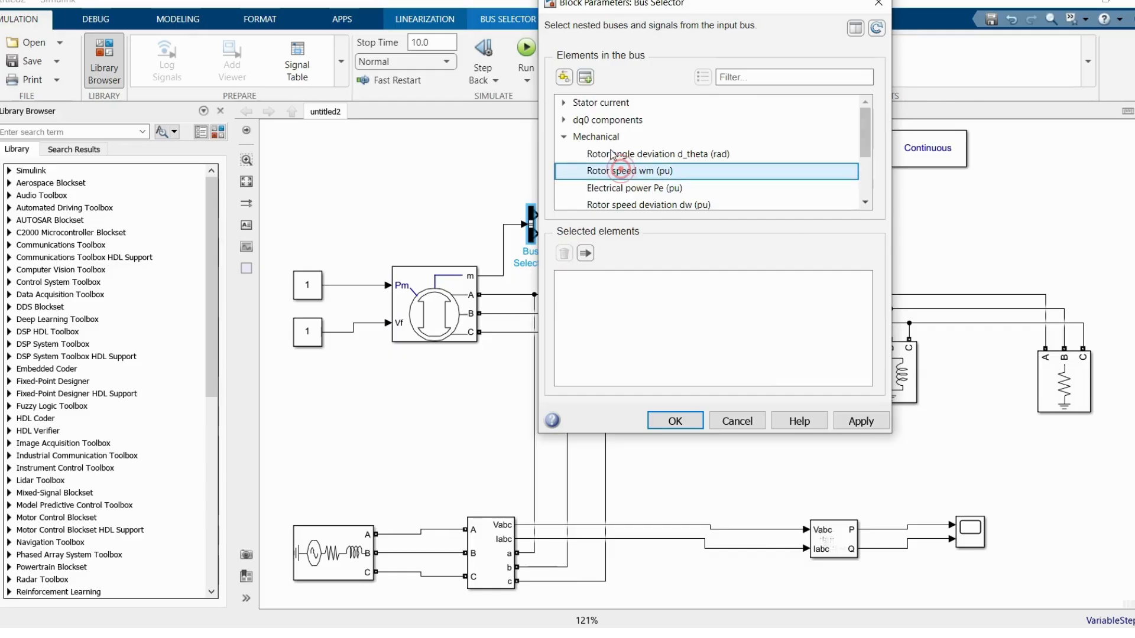
click(585, 78)
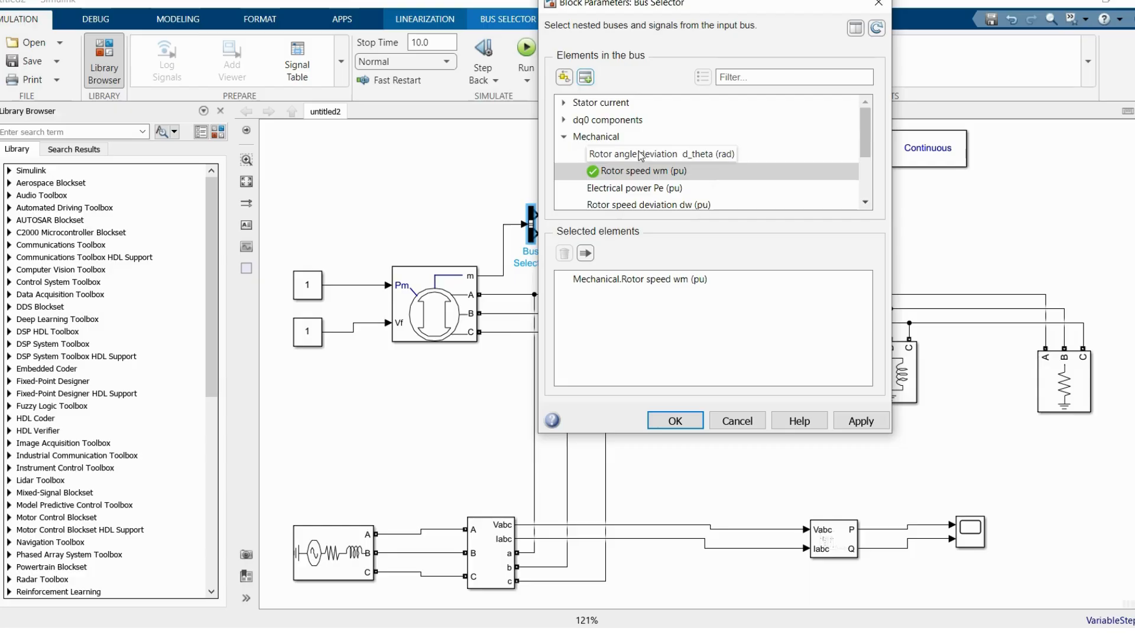
Step: Add Output active power Peo (pu) and Output reactive power Qeo (pu) to the Bus Selector's selected elements, and enlarge the block
scroll(643, 148, down, 2)
scroll(643, 148, down, 1)
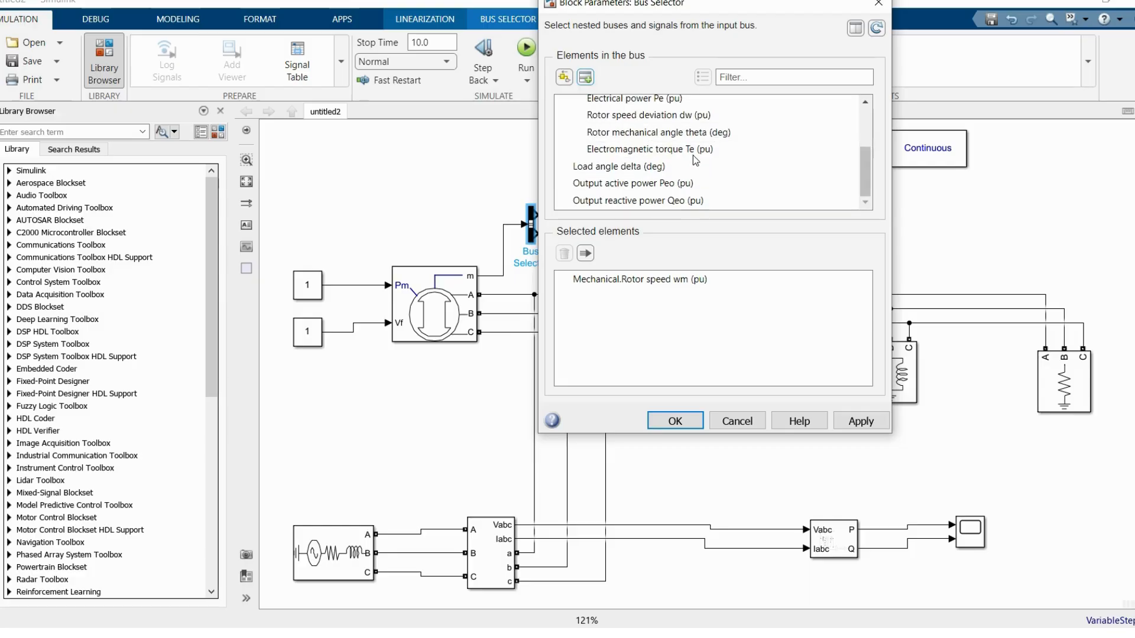
click(679, 185)
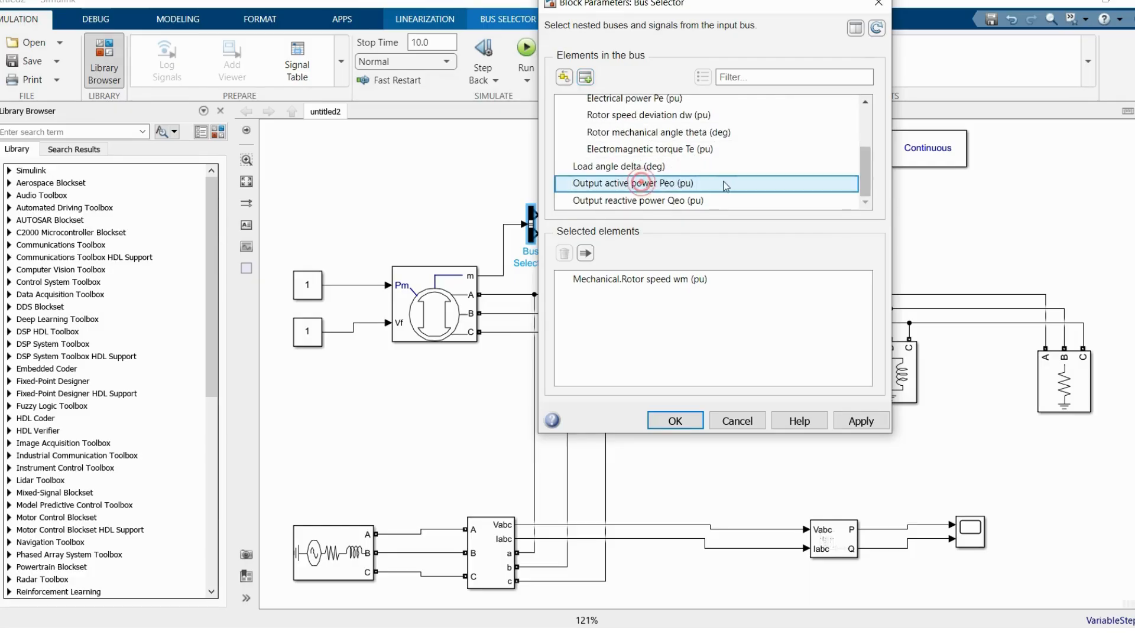
click(585, 77)
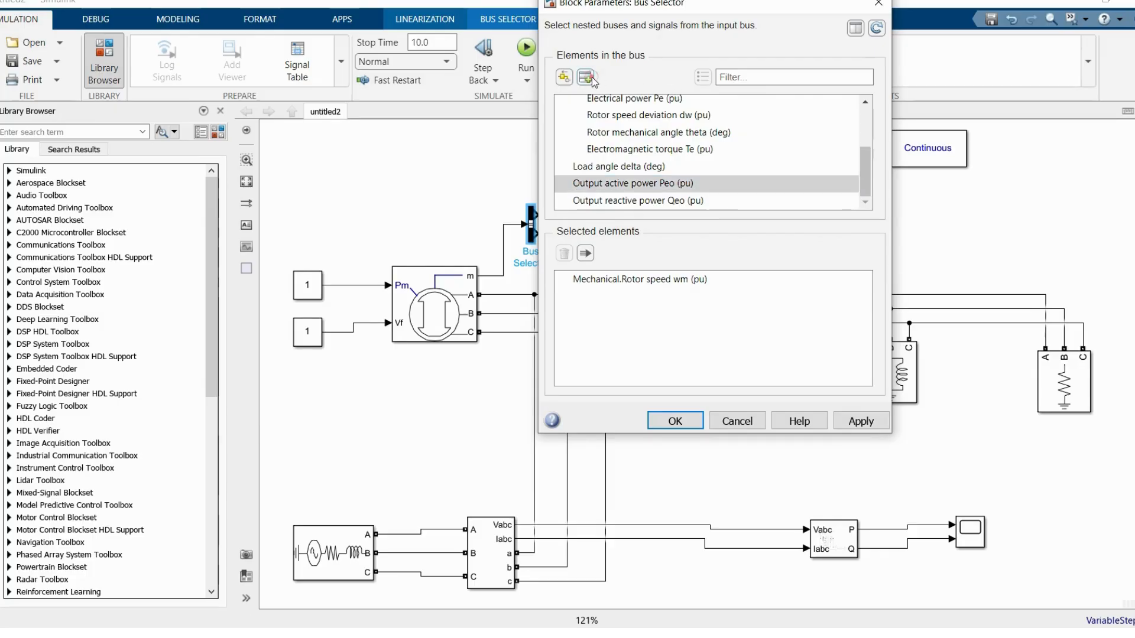
click(646, 200)
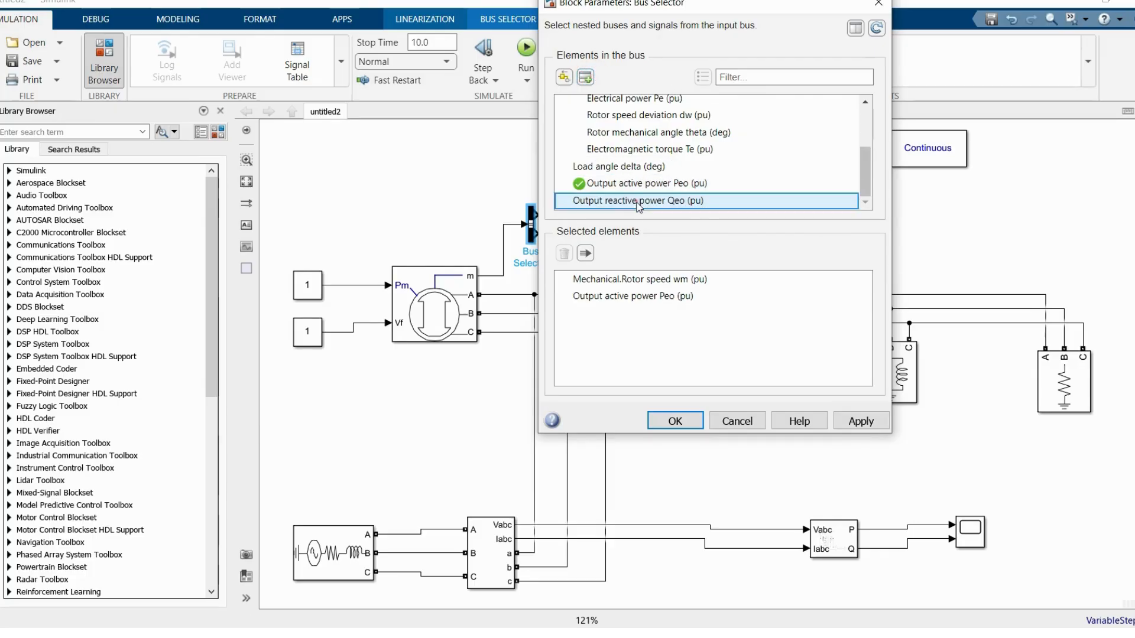
click(674, 419)
click(585, 77)
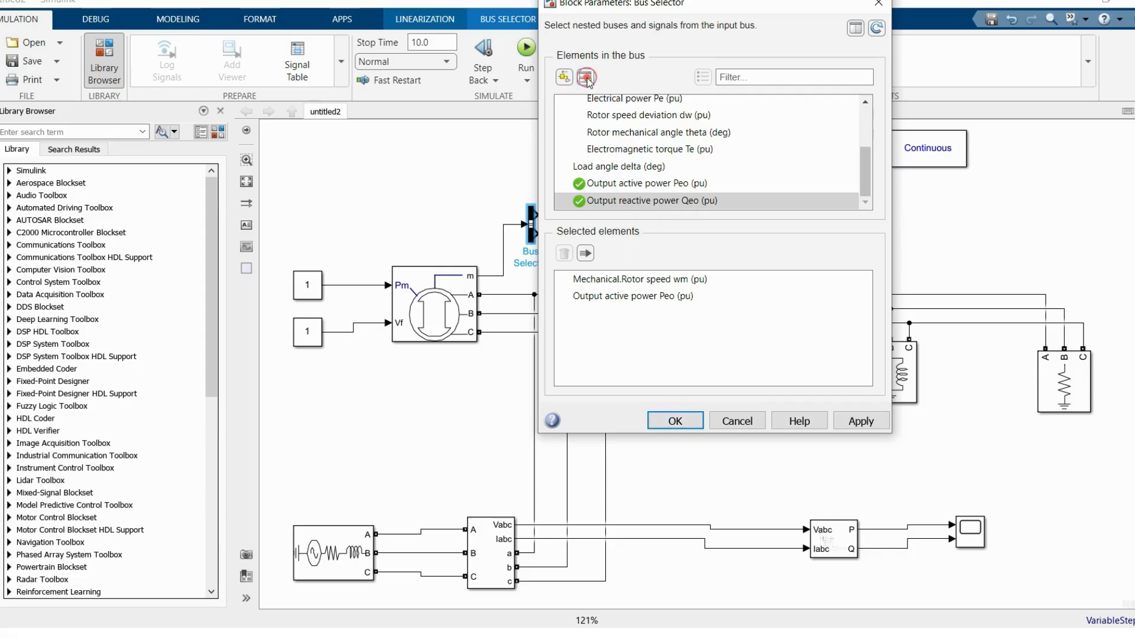
click(678, 420)
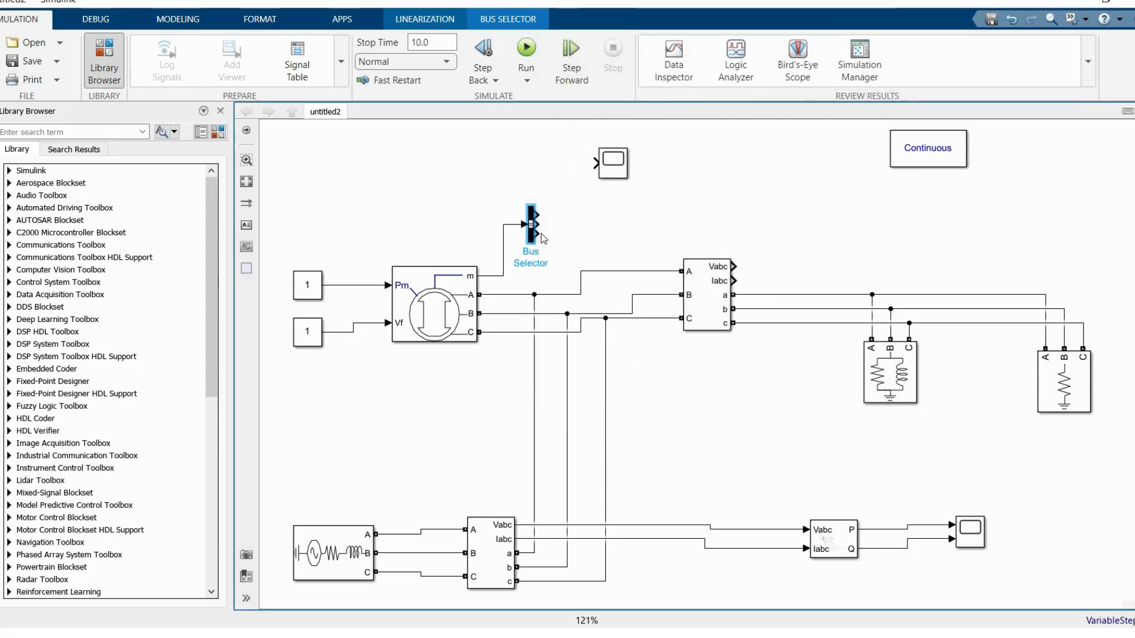
drag(538, 244, 543, 260)
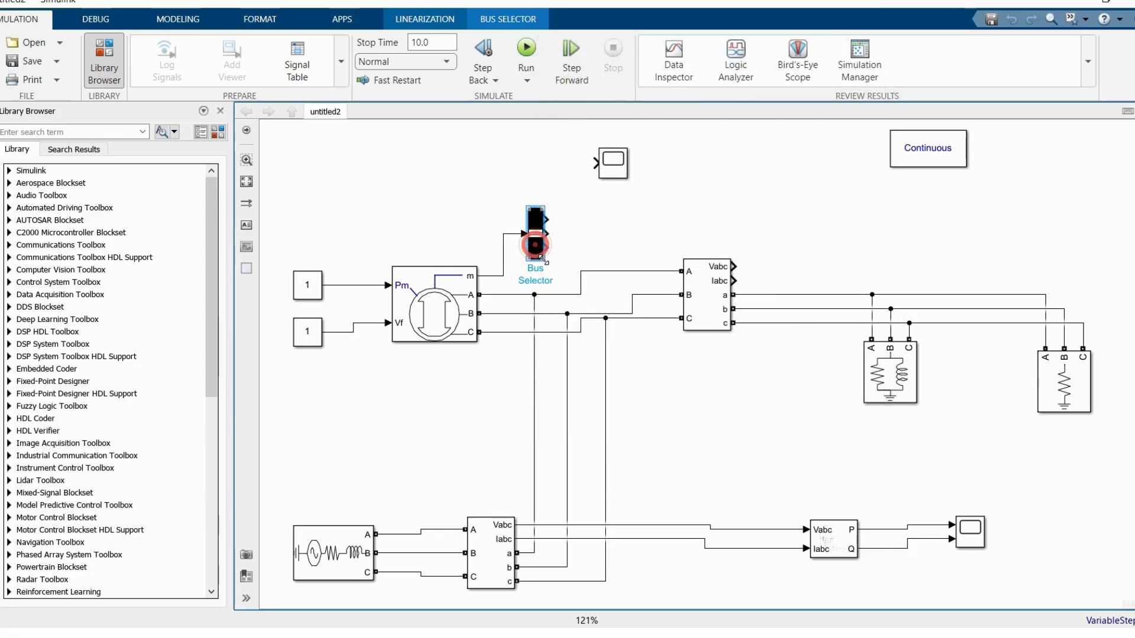
Step: Move Scope1 closer to the measurement block and configure it with 3 input ports and a layout of three stacked displays
drag(605, 160, 639, 192)
double_click(637, 187)
click(359, 151)
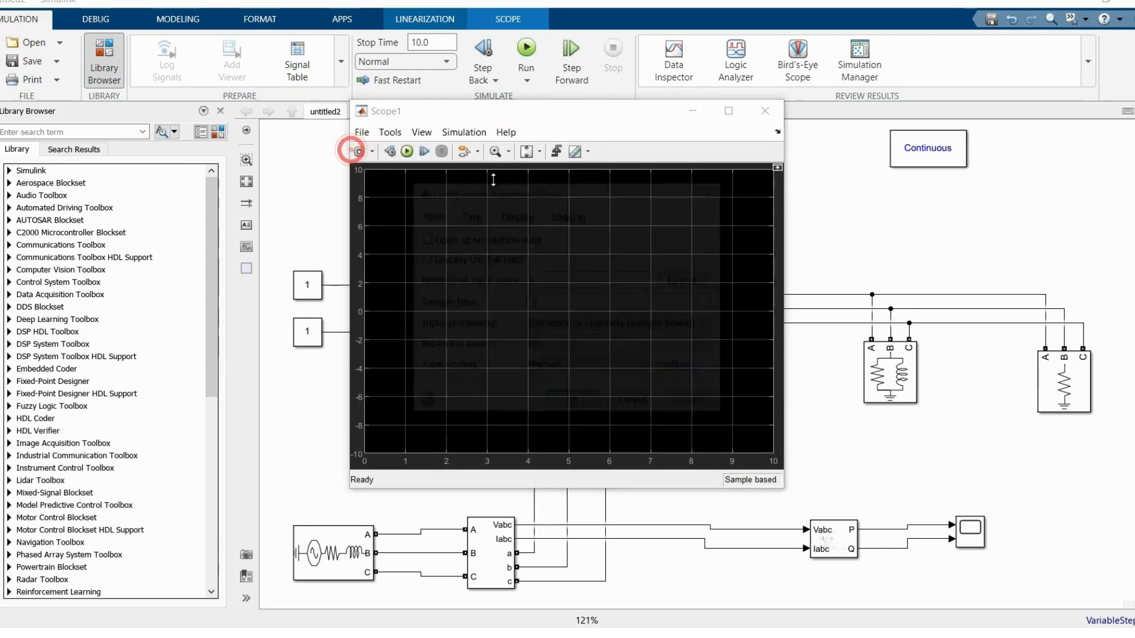
double_click(569, 278)
text(3)
click(688, 280)
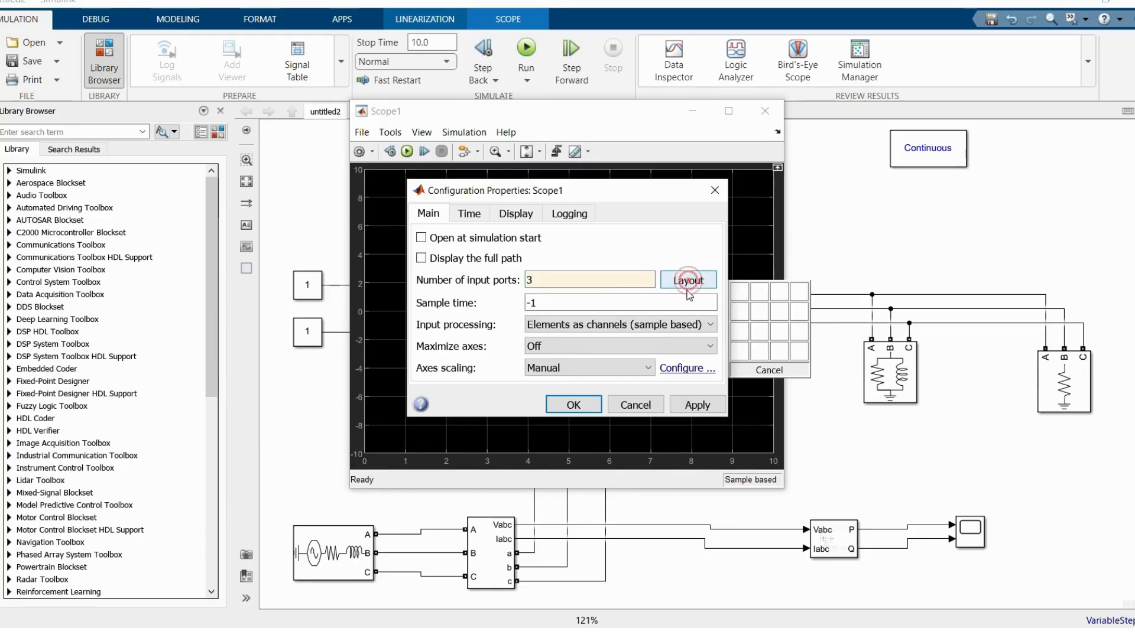
click(740, 332)
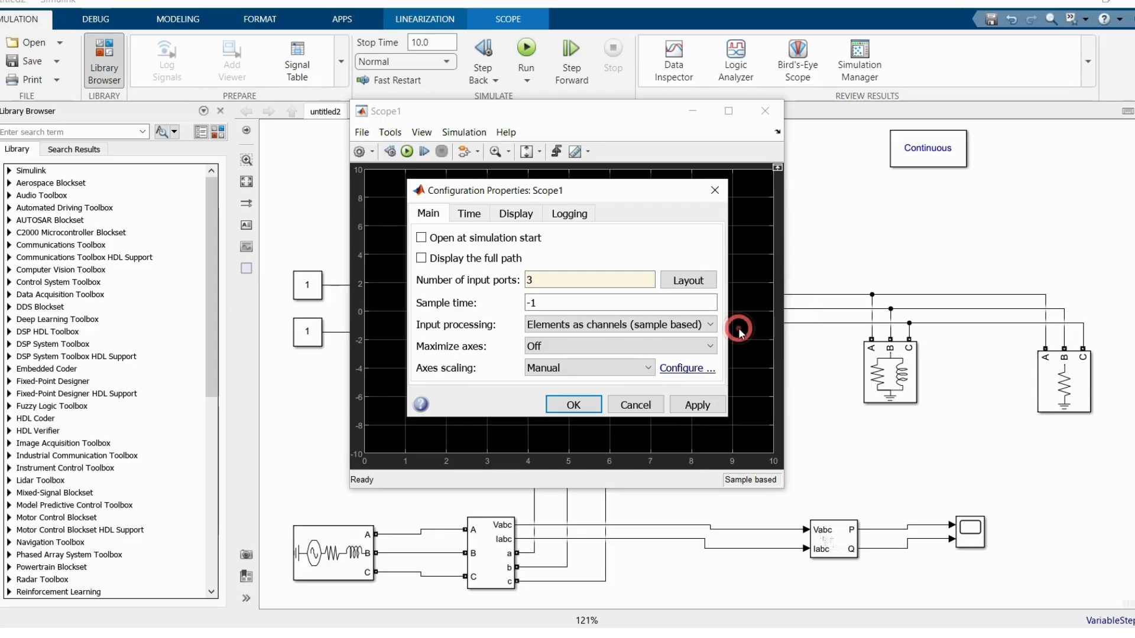
click(582, 403)
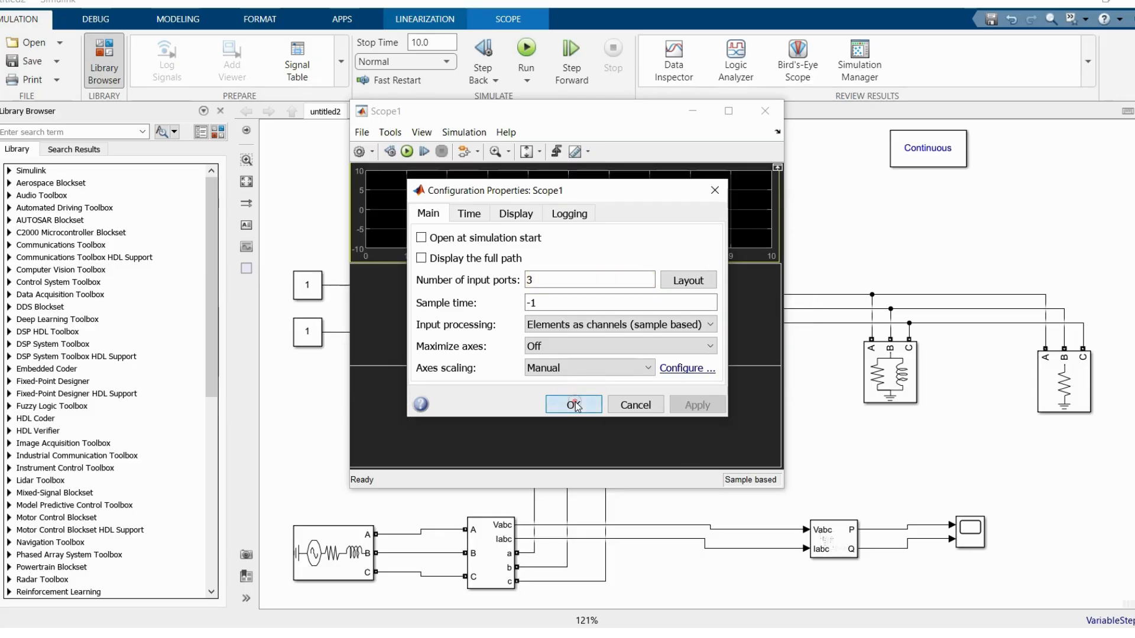
click(765, 110)
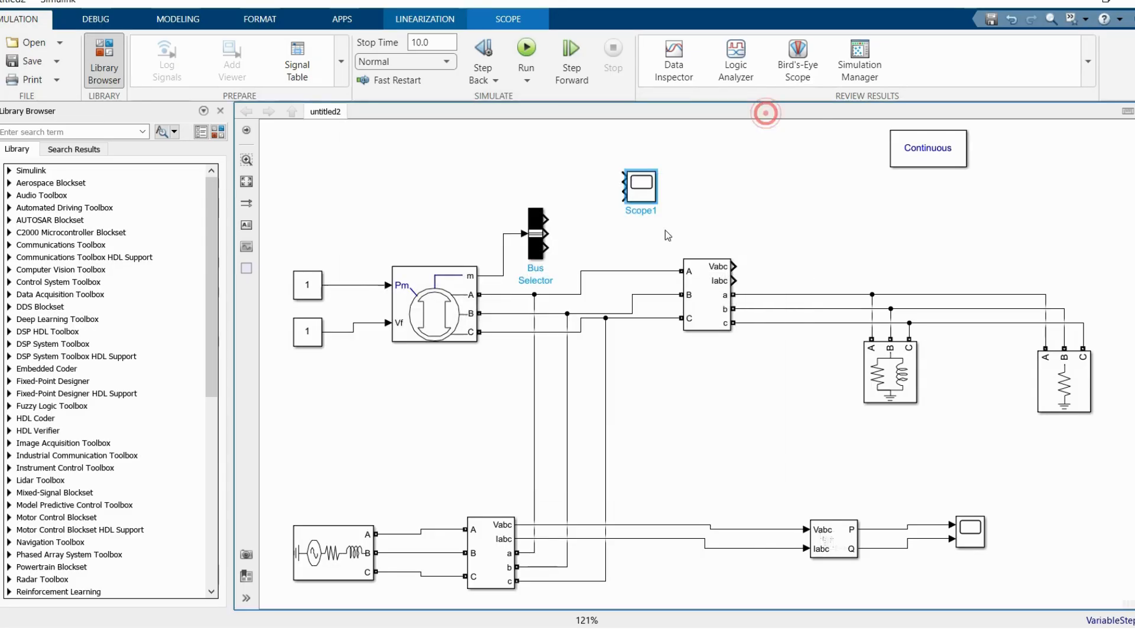
Step: Connect the Bus Selector's rotor speed, active power and reactive power outputs to Scope1's first, second and third inputs
mouse_move(643, 189)
mouse_down()
mouse_move(648, 203)
mouse_move(638, 175)
mouse_up()
click(571, 231)
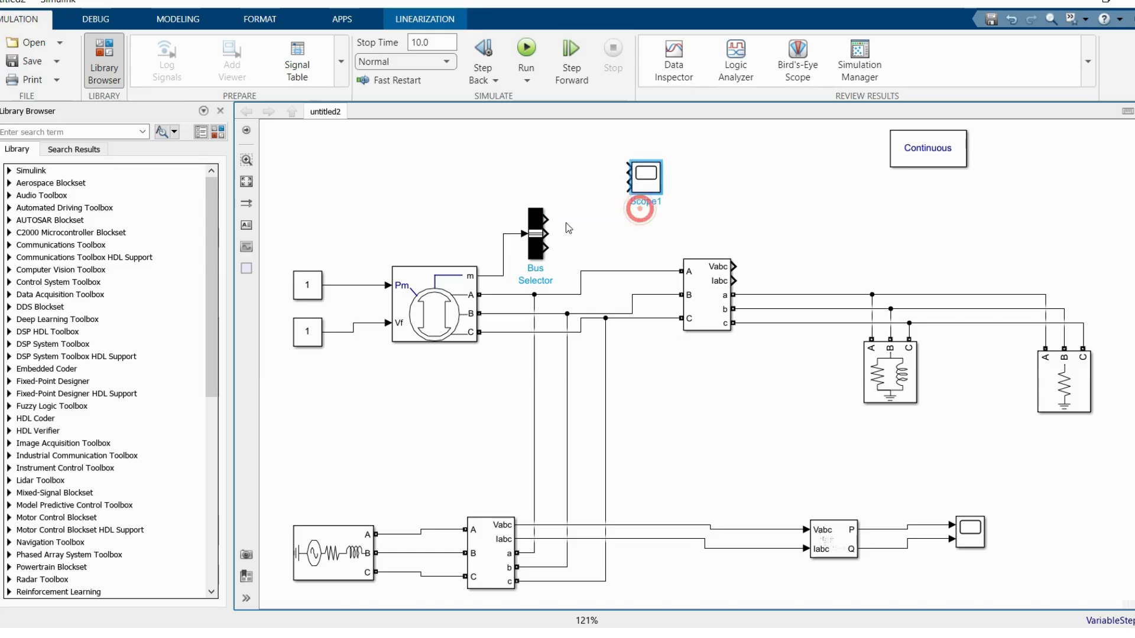
drag(548, 217, 629, 165)
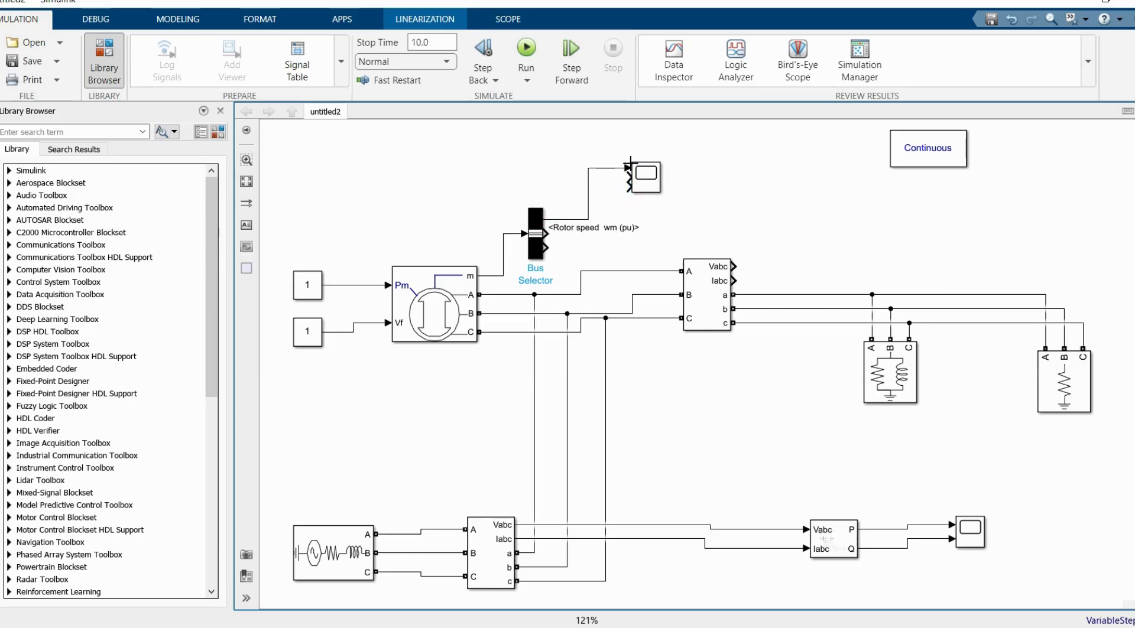
drag(547, 247, 627, 177)
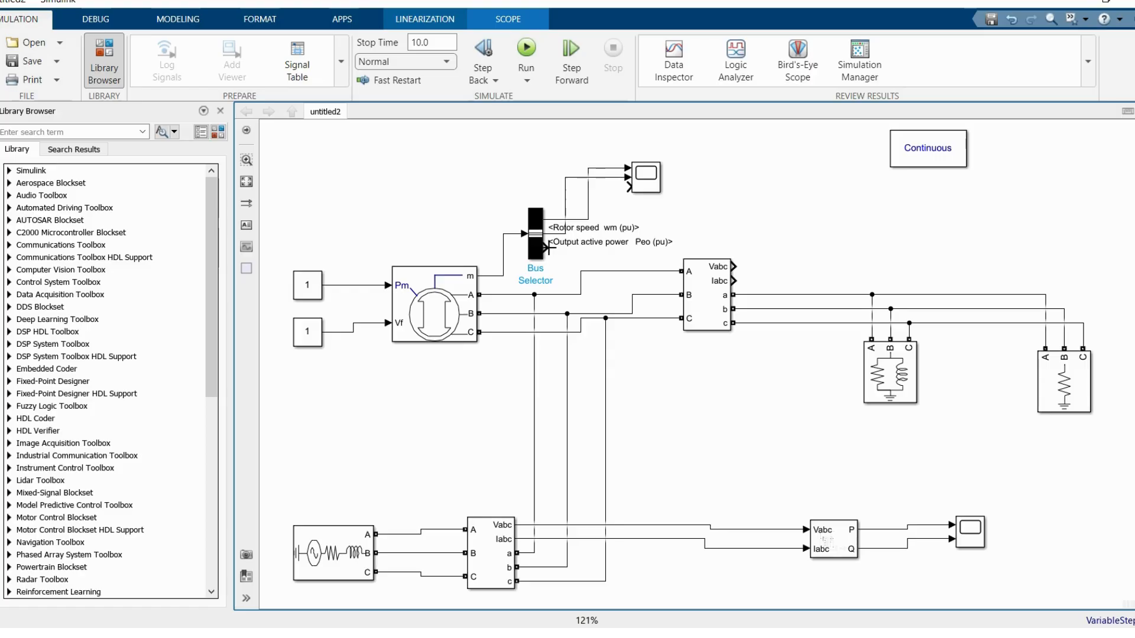
drag(596, 227, 628, 187)
click(660, 210)
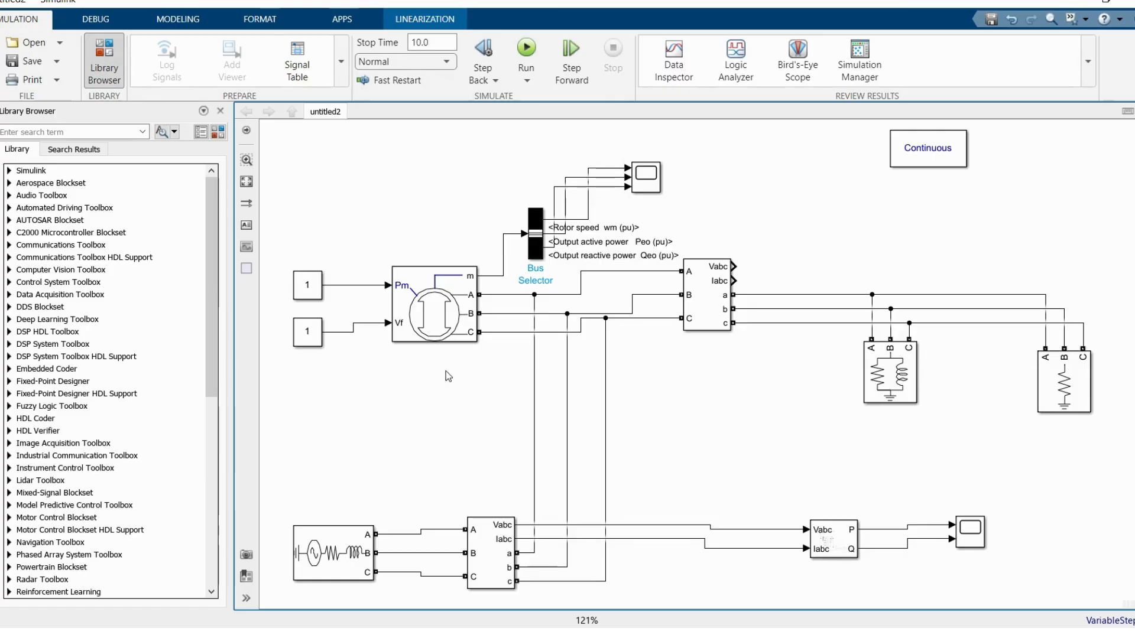
Step: Open the Machine Initialization tool from the powergui block's apps
double_click(933, 158)
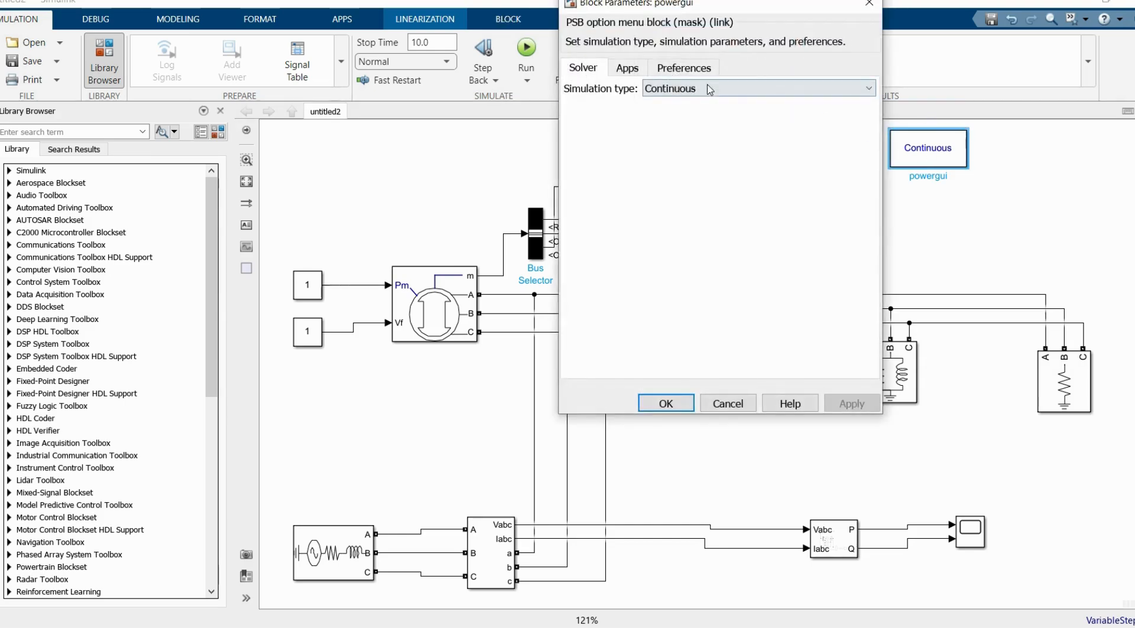
click(642, 69)
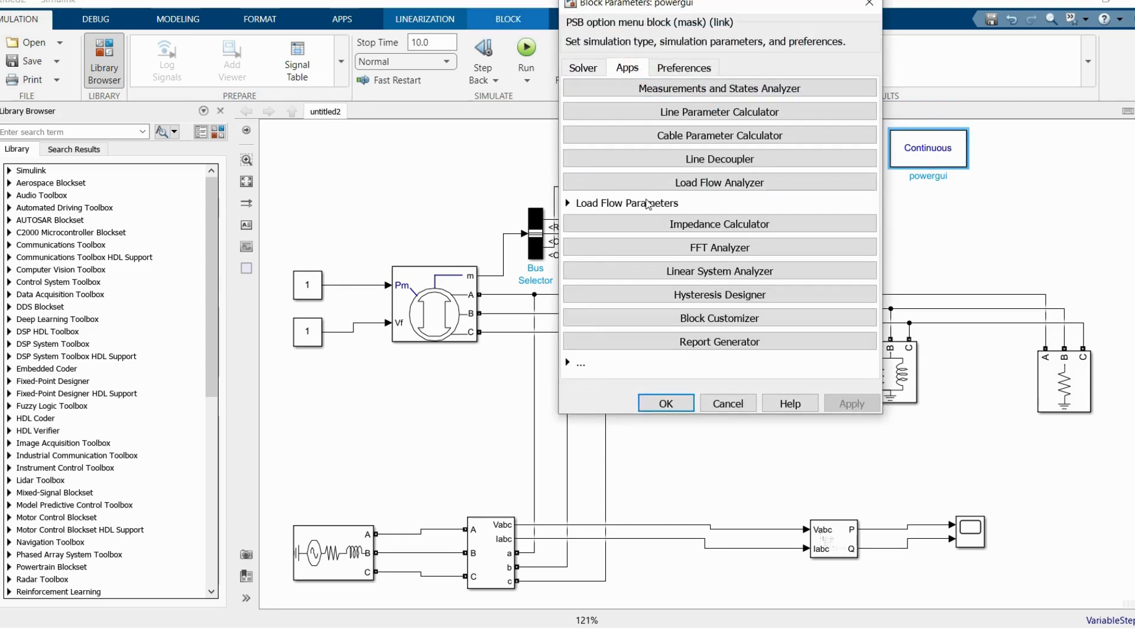
click(568, 363)
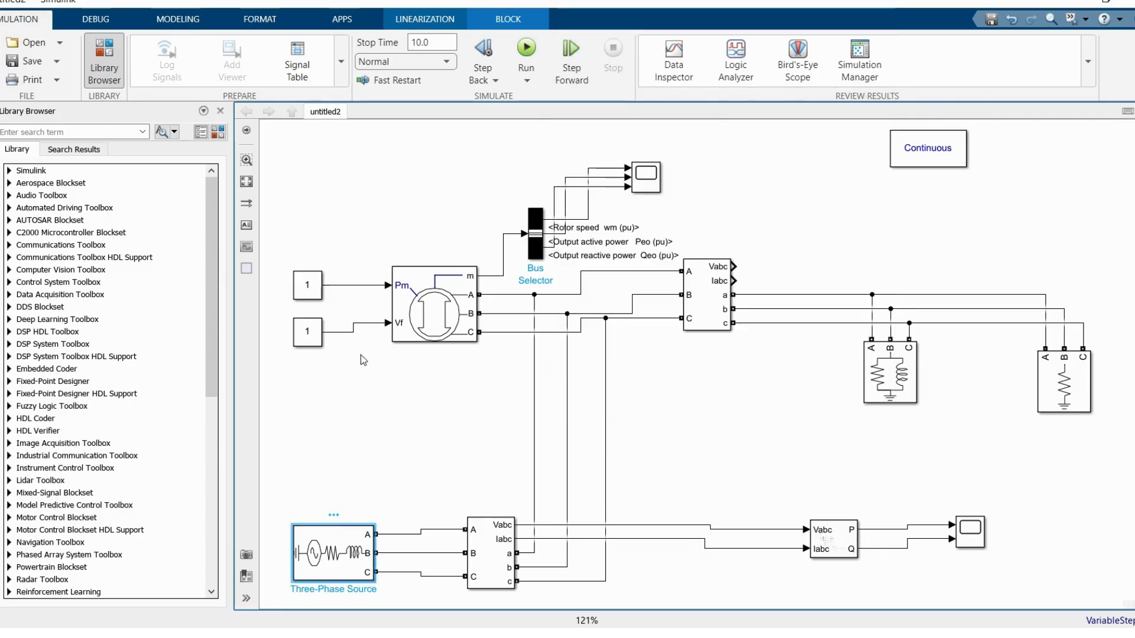
click(435, 322)
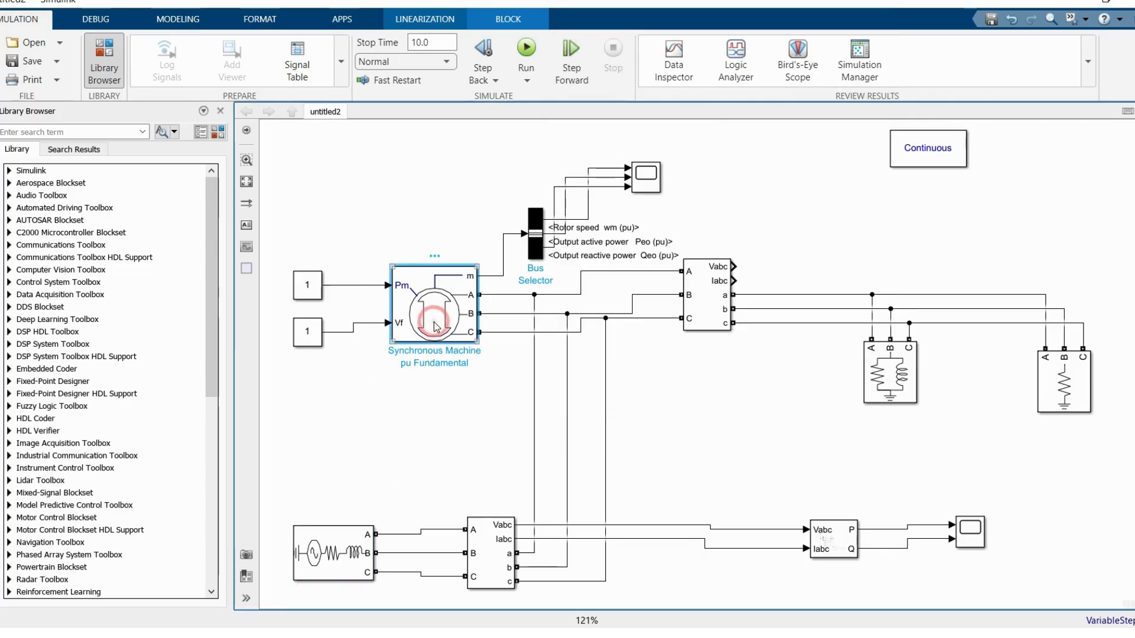
double_click(925, 151)
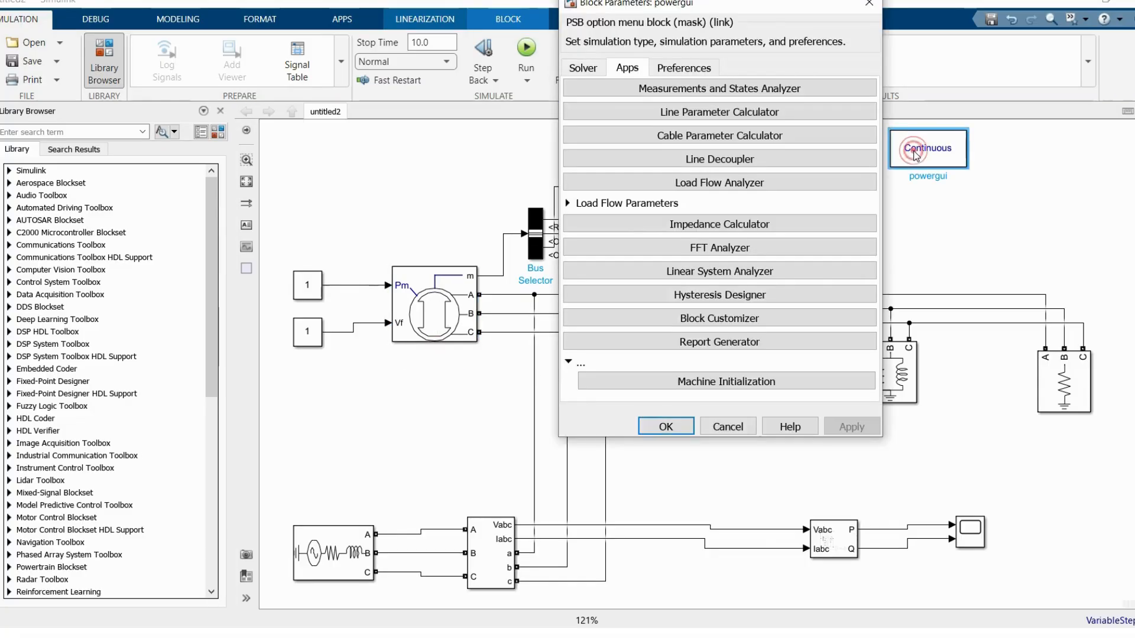
click(743, 382)
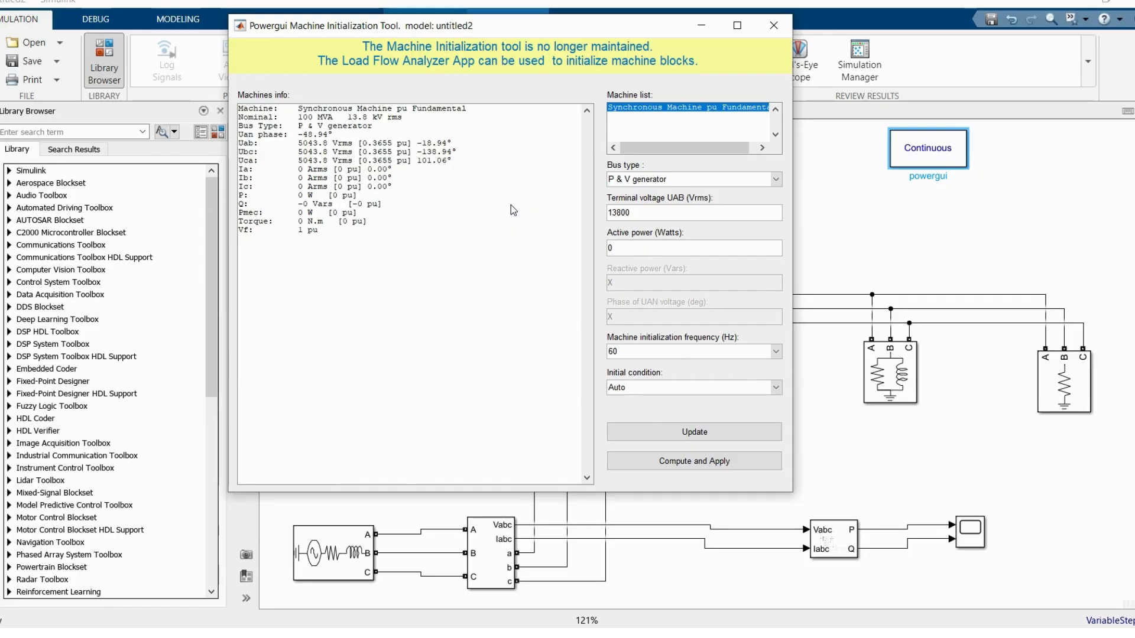
Step: Choose P & V generator as the synchronous machine's bus type in the initialization tool
click(741, 181)
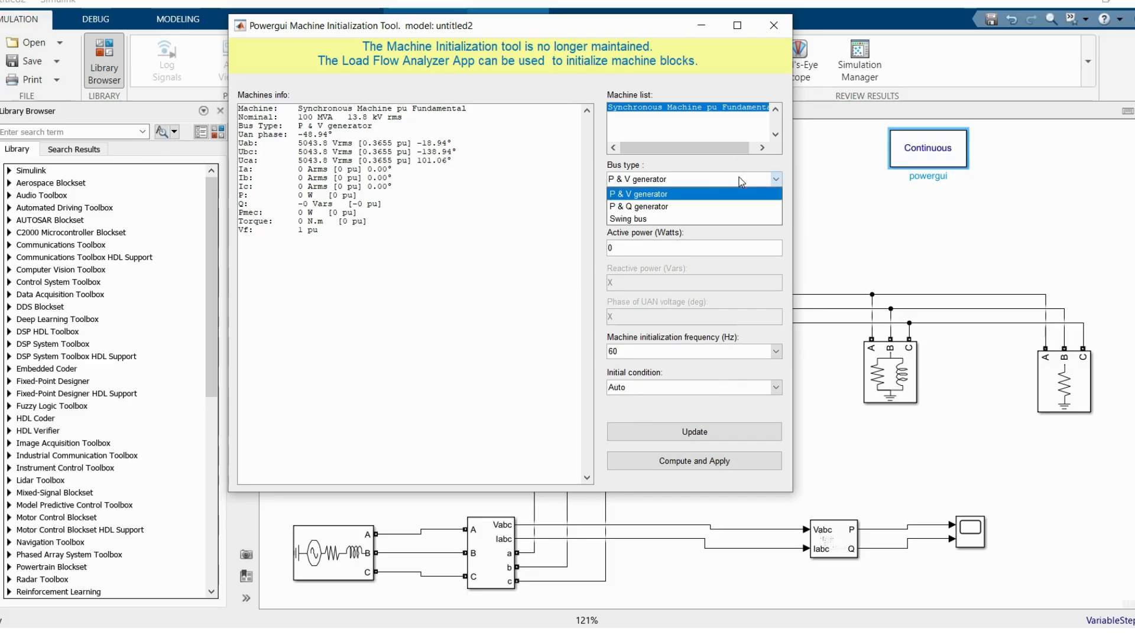
click(665, 193)
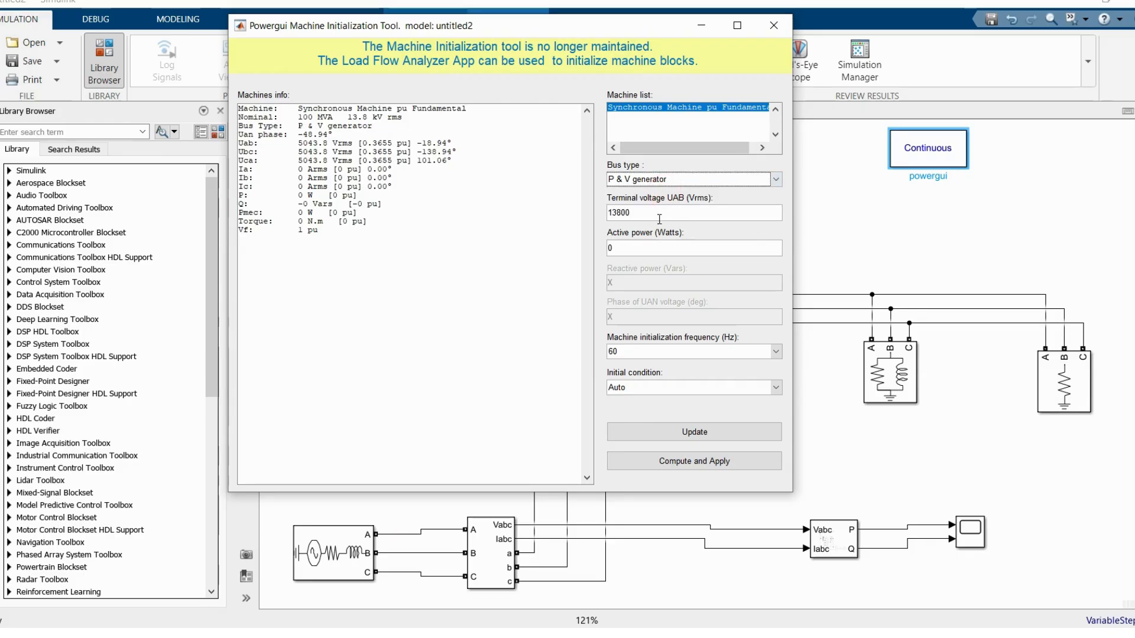
click(640, 245)
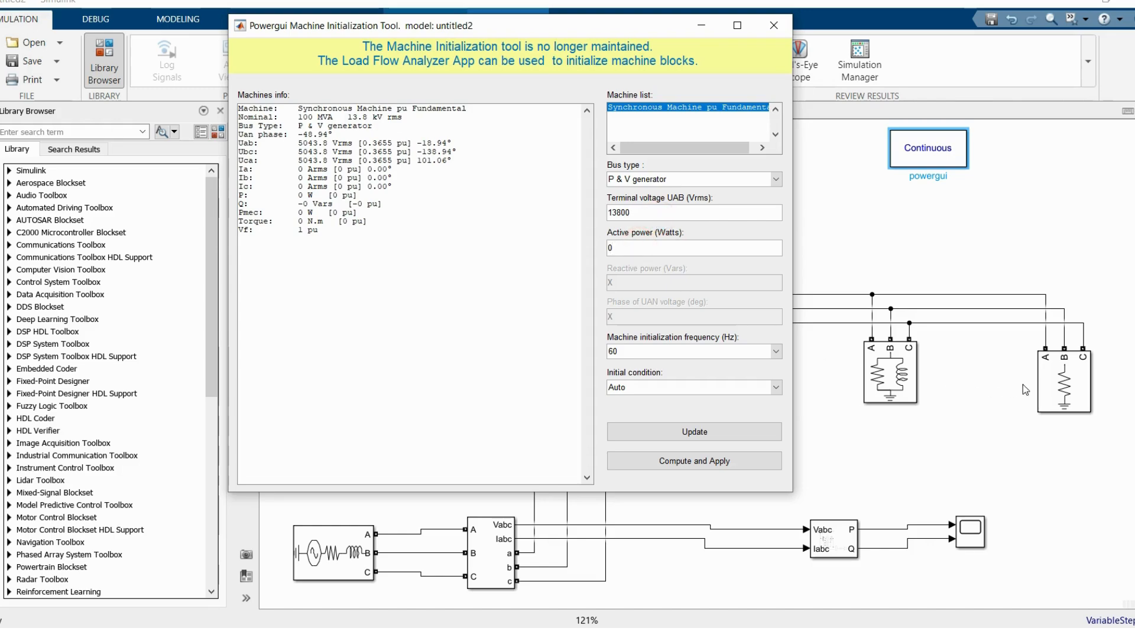
Step: Check the active power settings of Three-Phase Parallel RLC Load1 and Three-Phase Parallel RLC Load
click(1065, 383)
double_click(1066, 383)
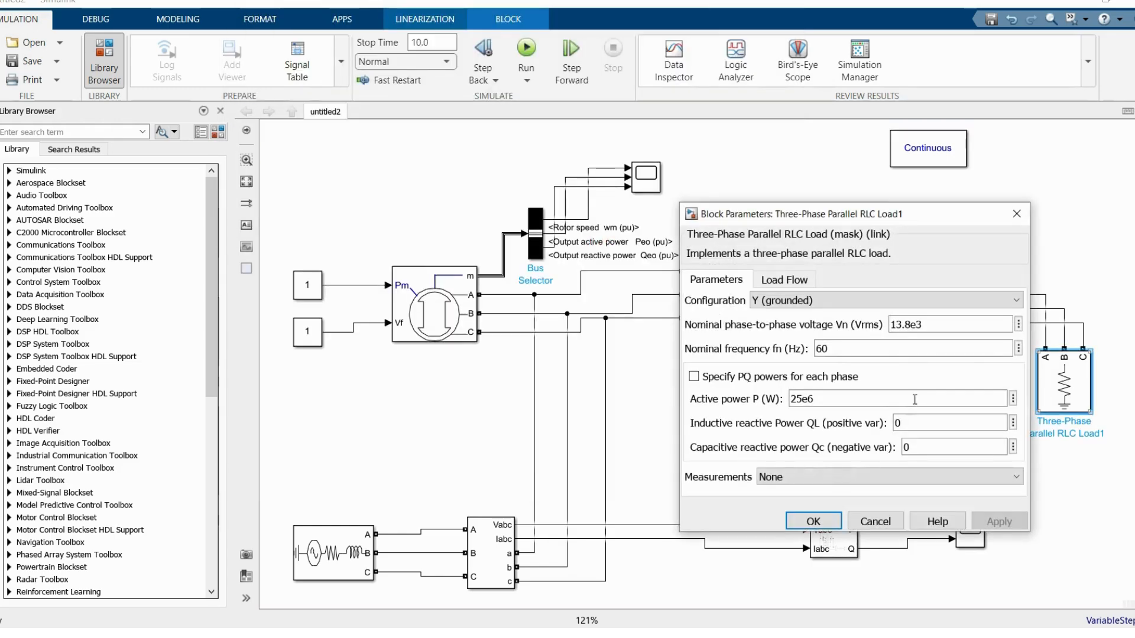
click(838, 400)
click(813, 521)
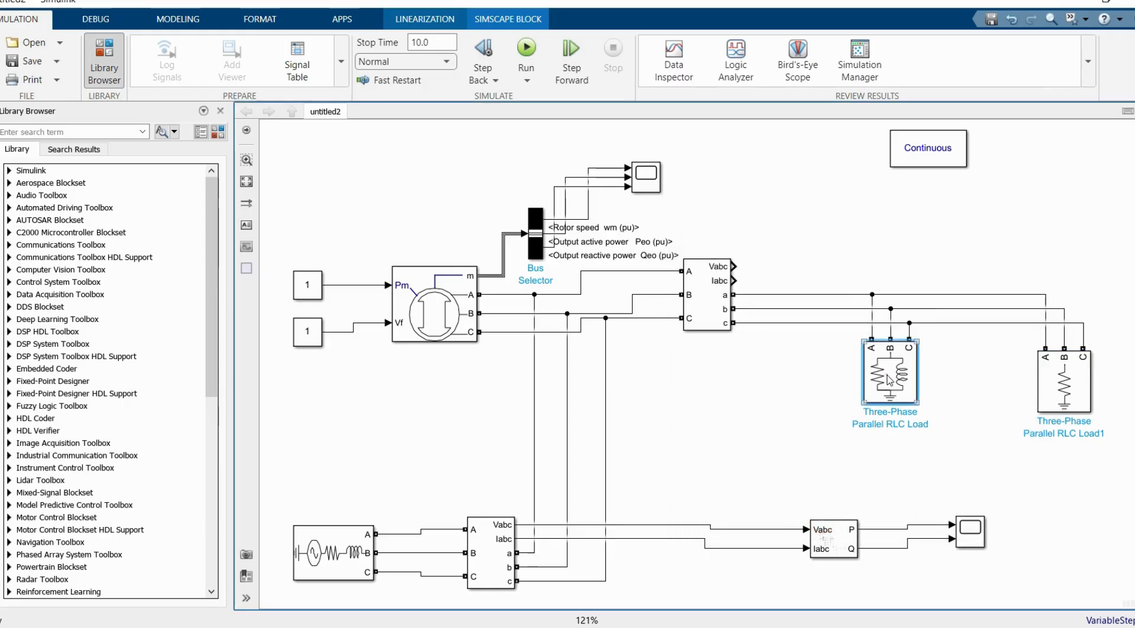
double_click(889, 379)
double_click(696, 391)
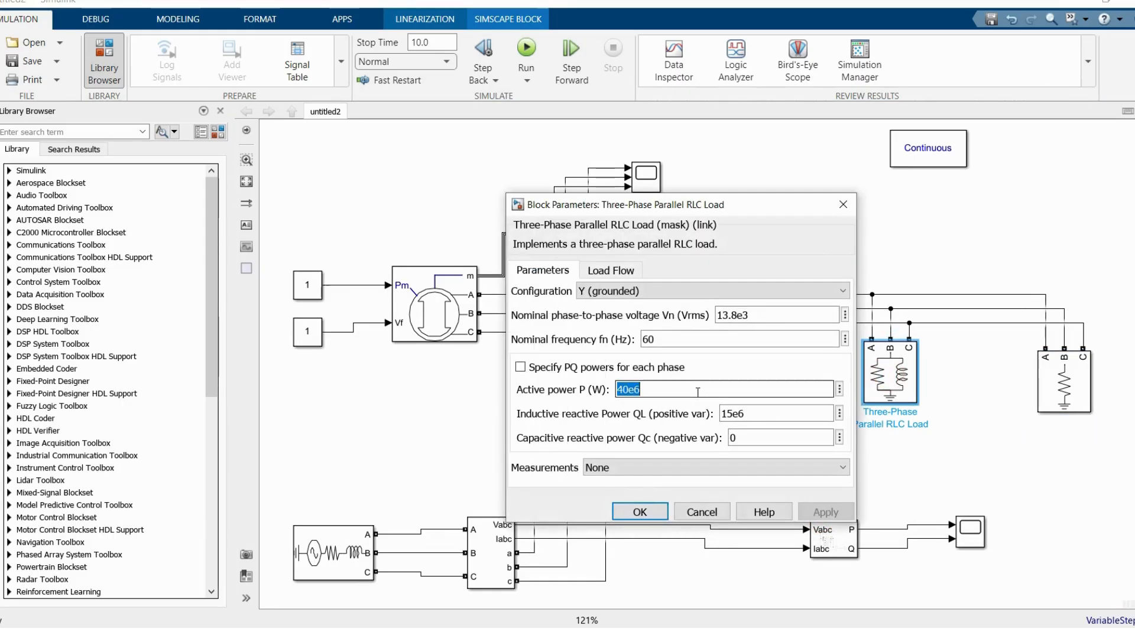
click(647, 512)
Step: Return to the Machine Initialization tool, set the machine's active power to 65e6 W and update the model
click(642, 179)
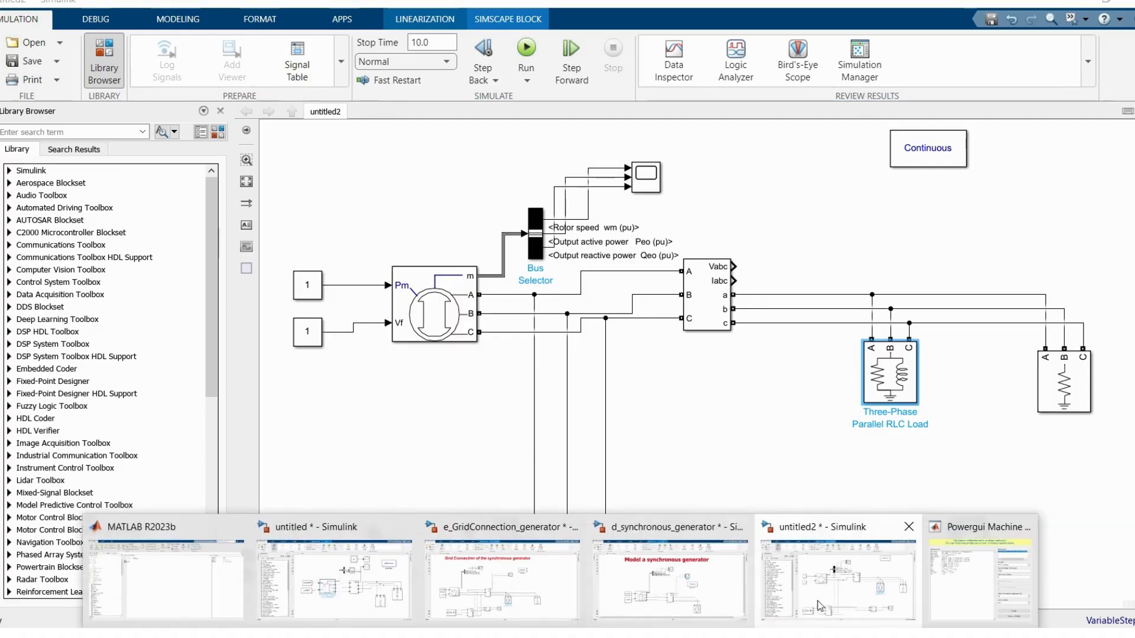
click(971, 571)
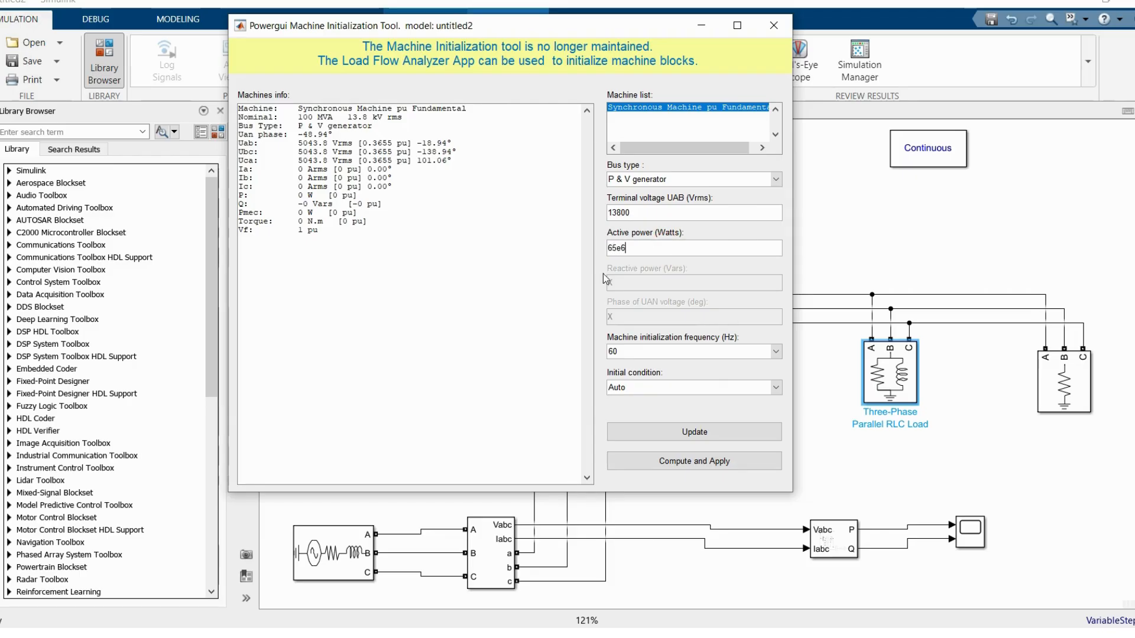
click(685, 432)
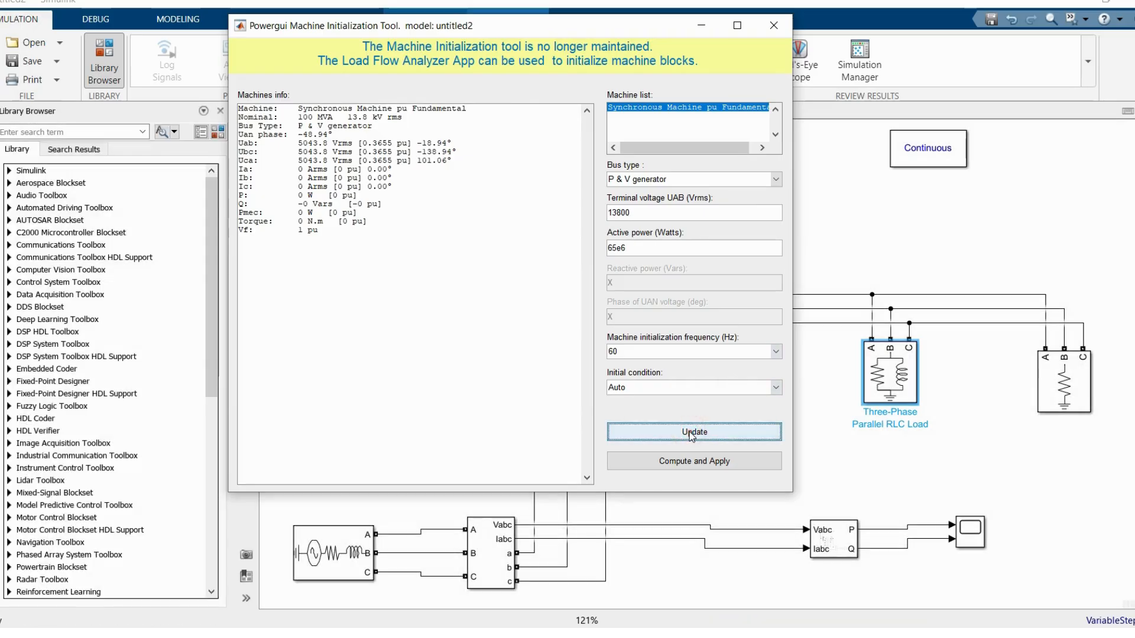
Step: Compute and apply the synchronous machine's initial conditions, and close the Machine Initialization tool
click(694, 463)
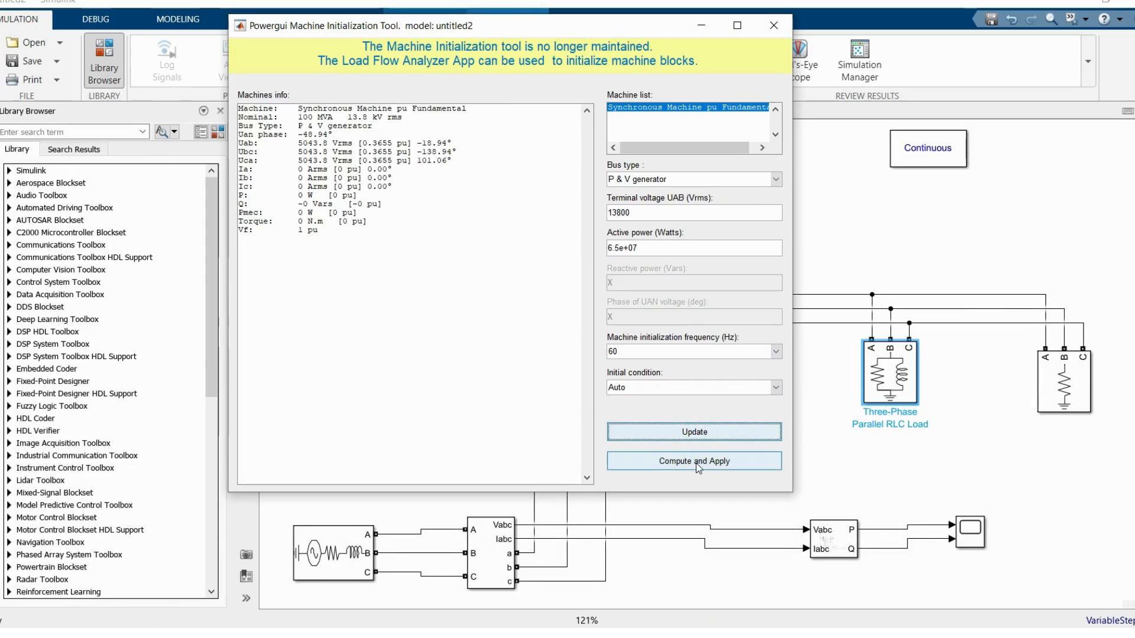
click(698, 466)
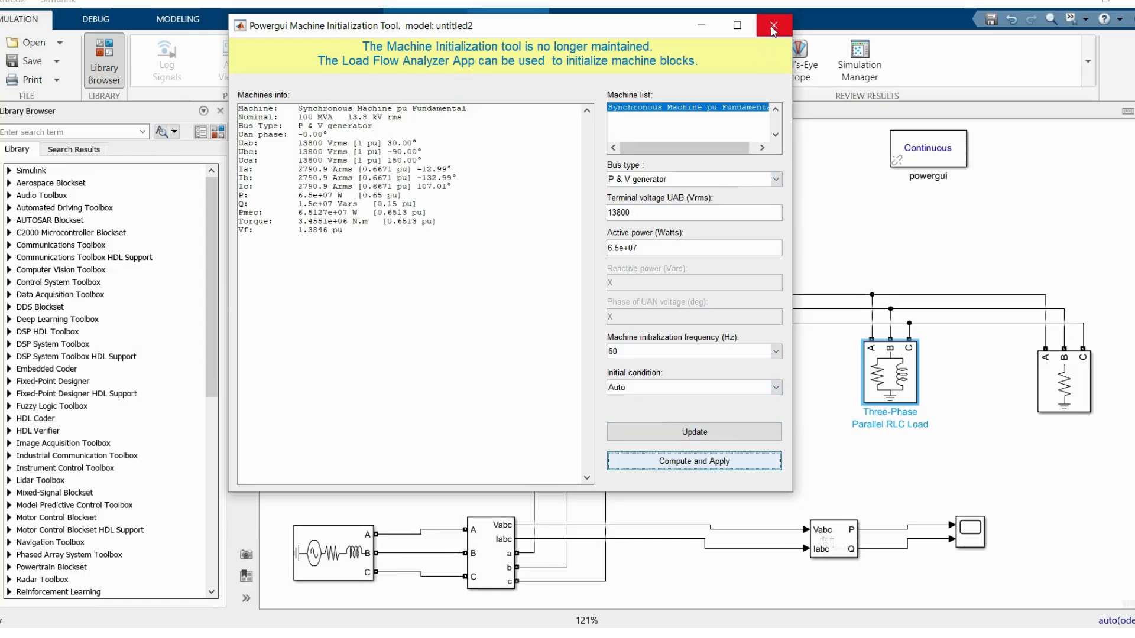
click(771, 26)
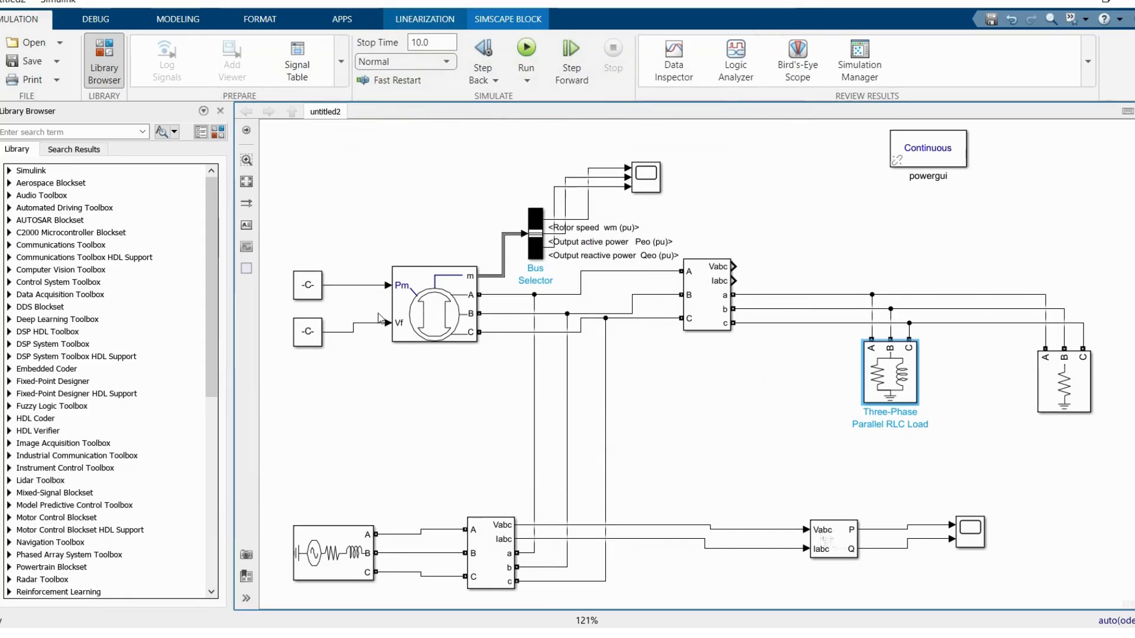
Step: Widen the two Constant blocks feeding the machine's Pm and Vf inputs so their full values fit inside
click(308, 290)
drag(294, 299, 274, 299)
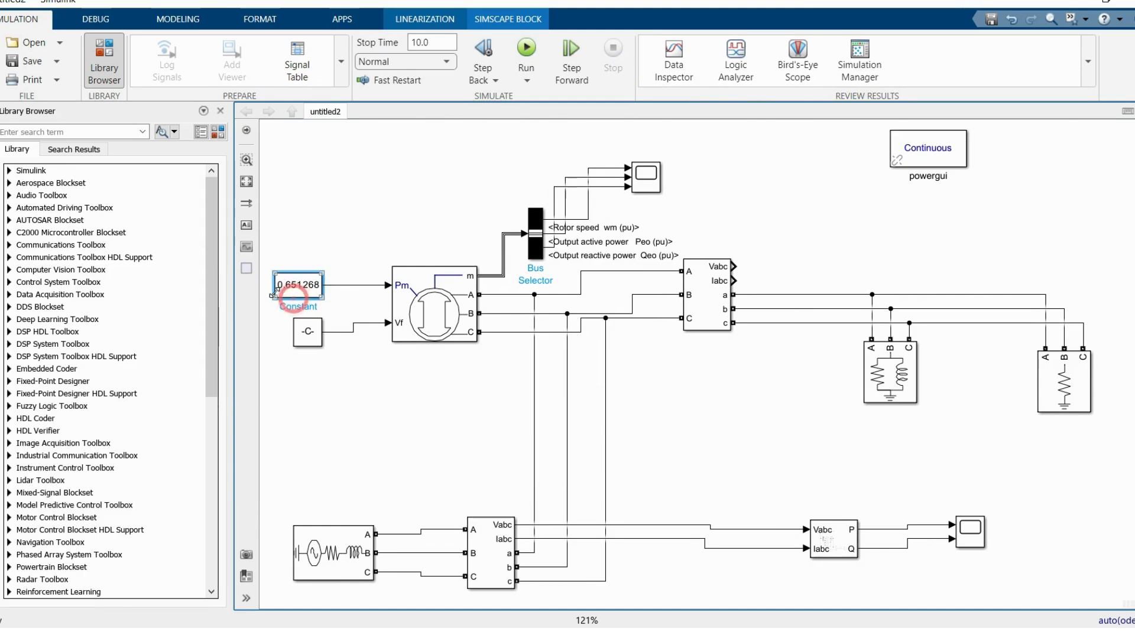
click(301, 342)
drag(294, 348, 279, 347)
click(317, 401)
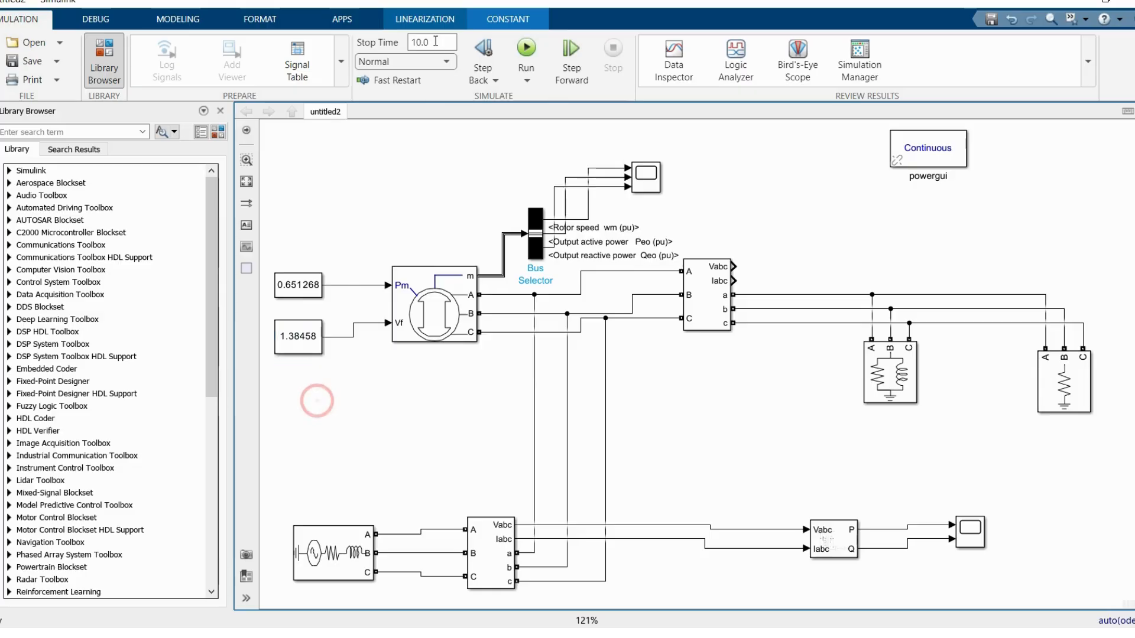
Step: Run the simulation and view the machine's rotor speed, active power and reactive power in a maximized Scope1 with the axes autoscaled
click(528, 47)
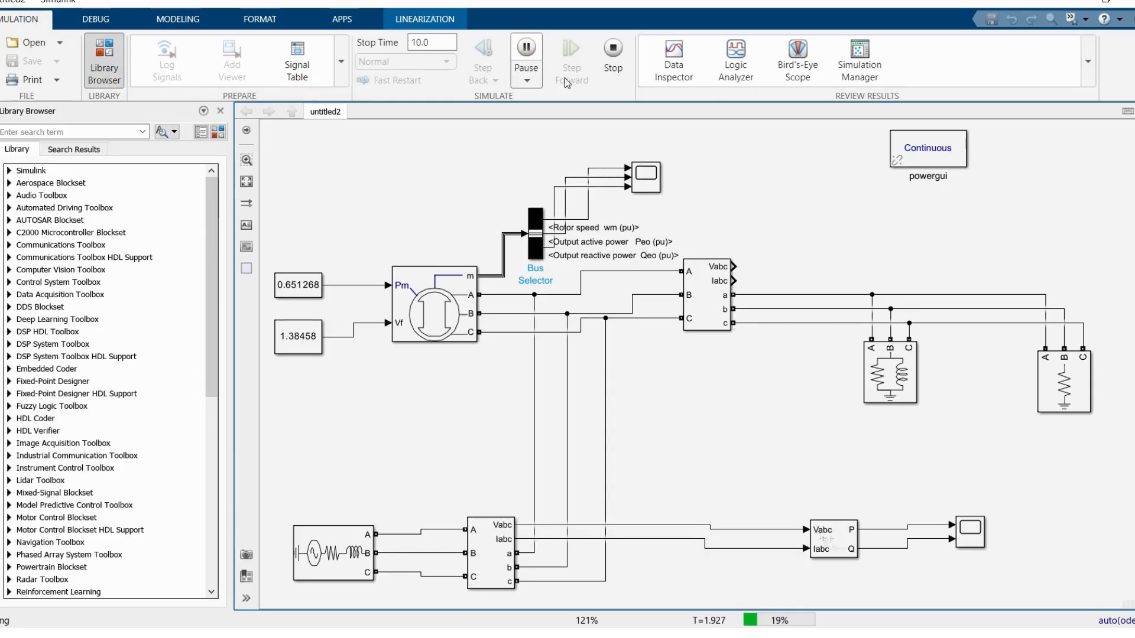
click(648, 177)
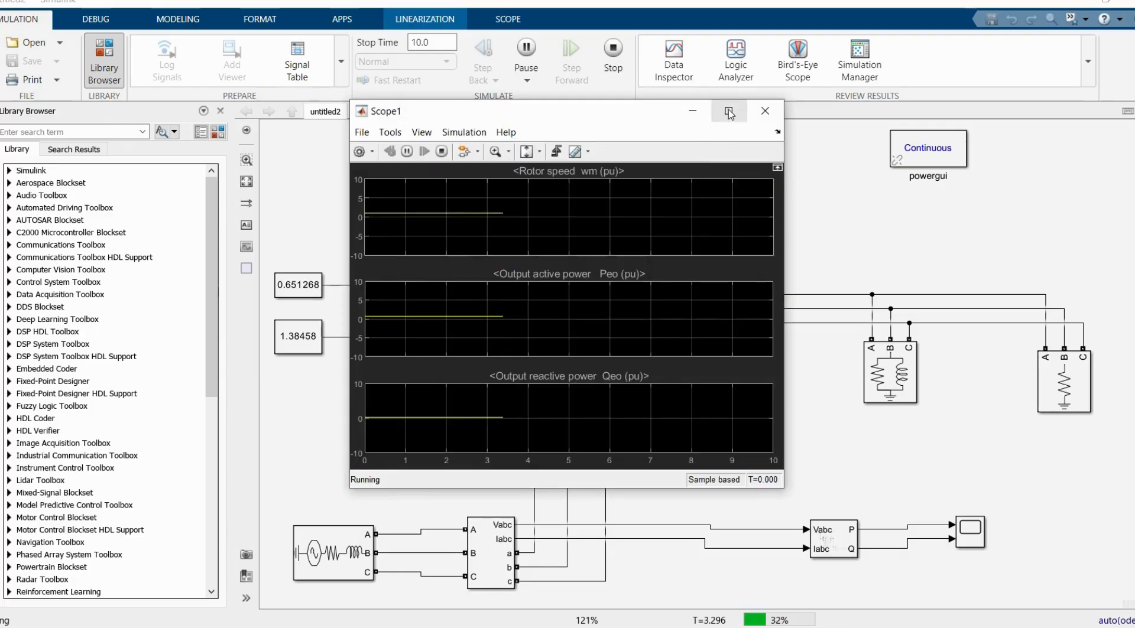
double_click(728, 109)
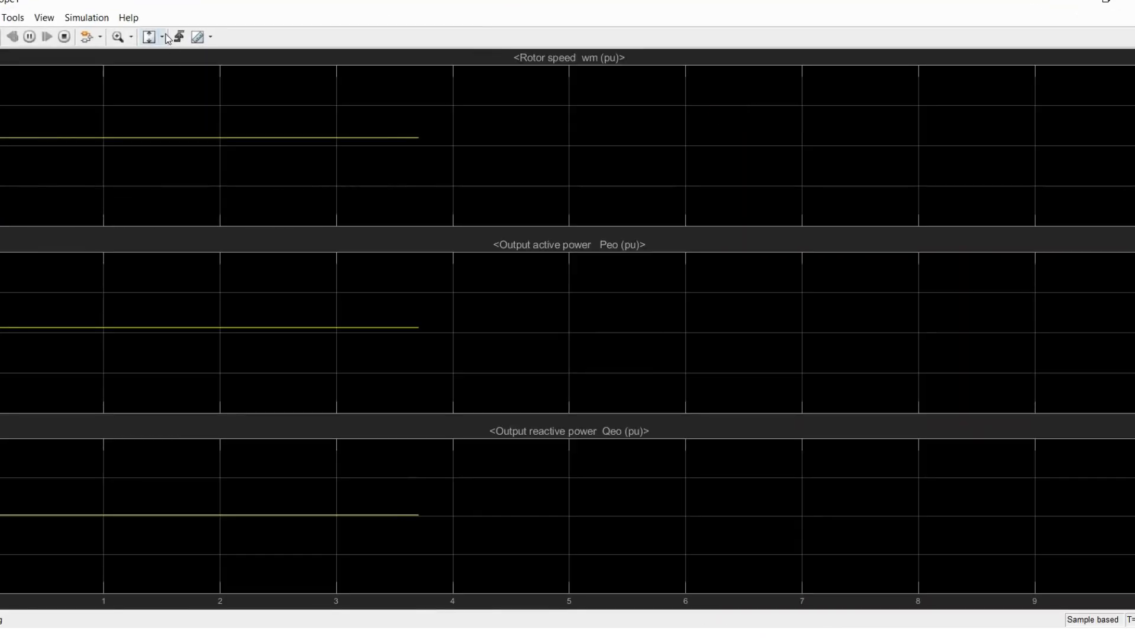
click(164, 34)
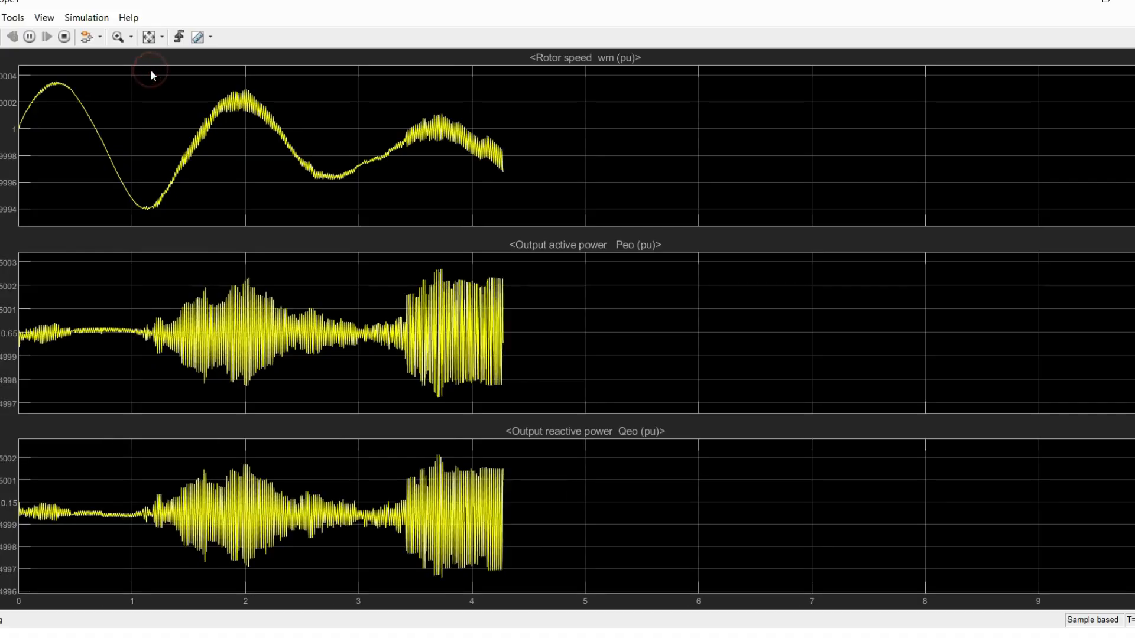
click(150, 37)
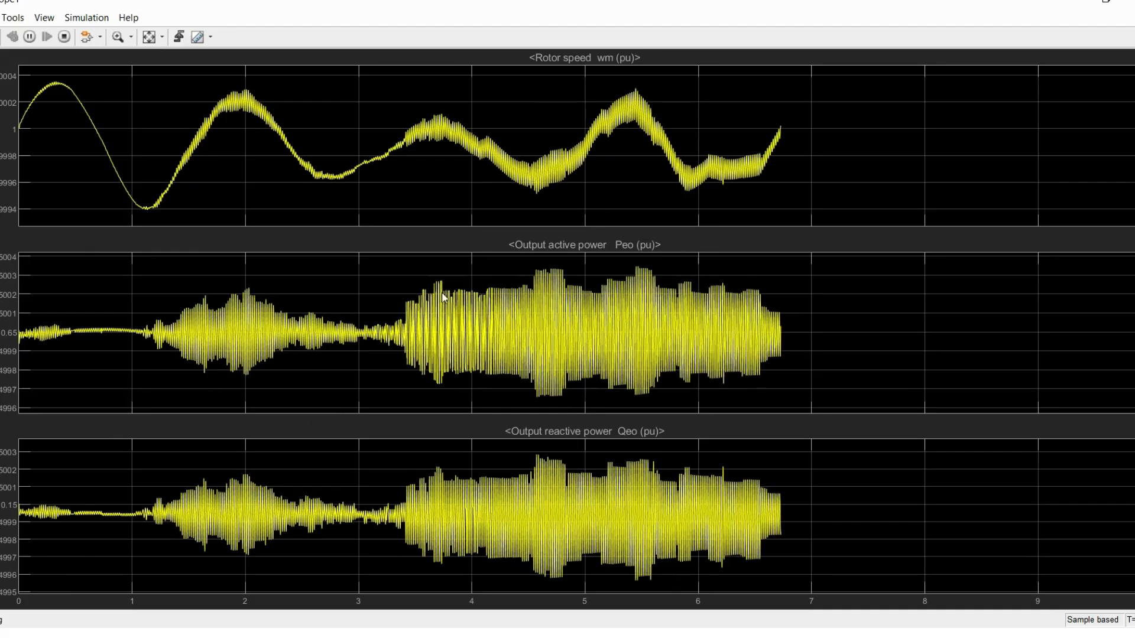
click(149, 37)
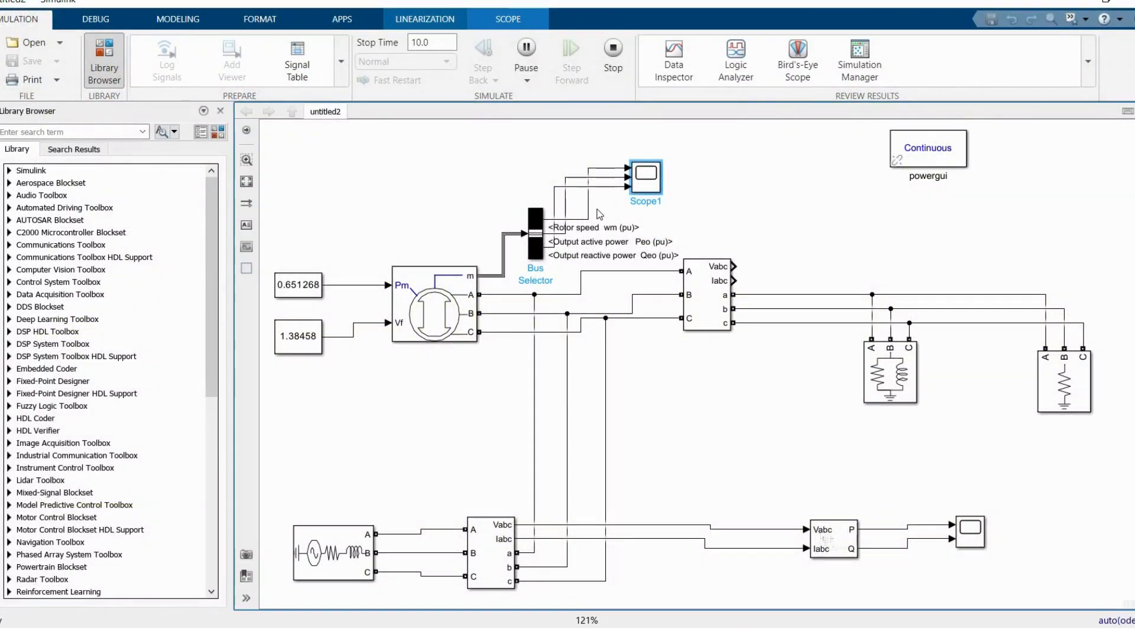
Step: Open the parameters of the Synchronous Machine pu Fundamental block
click(454, 304)
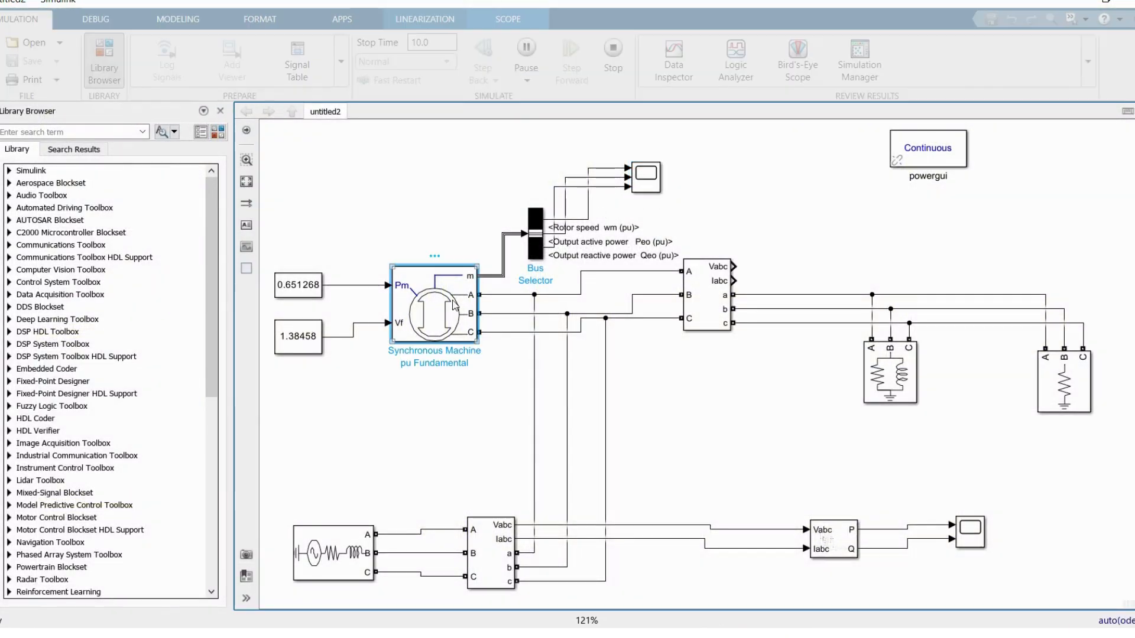